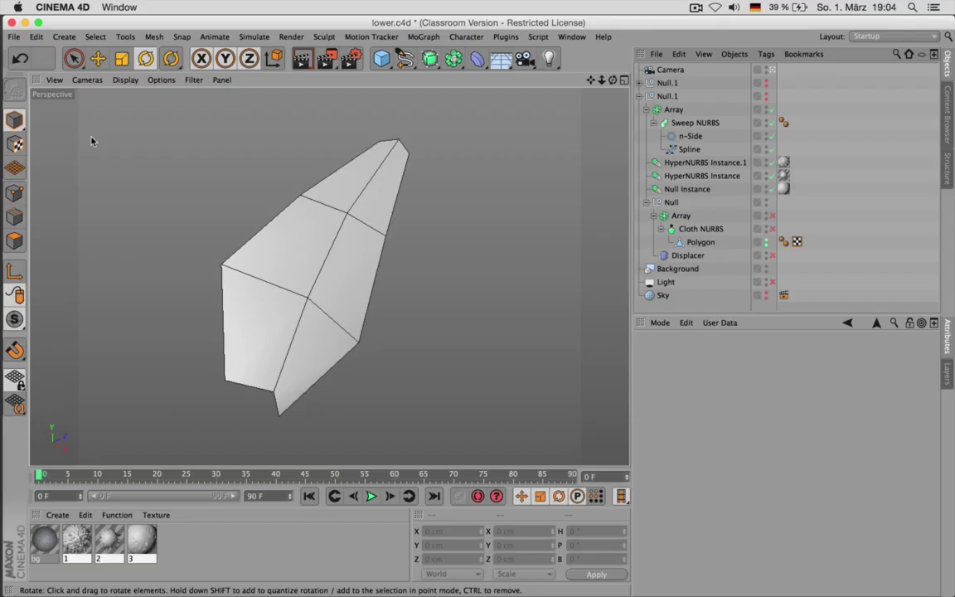
Create a new project and set its default object color to 80% Gray
left_click_drag(498, 332, 358, 325, "alt")
left_click_drag(454, 196, 315, 277, "alt")
left_click(288, 269)
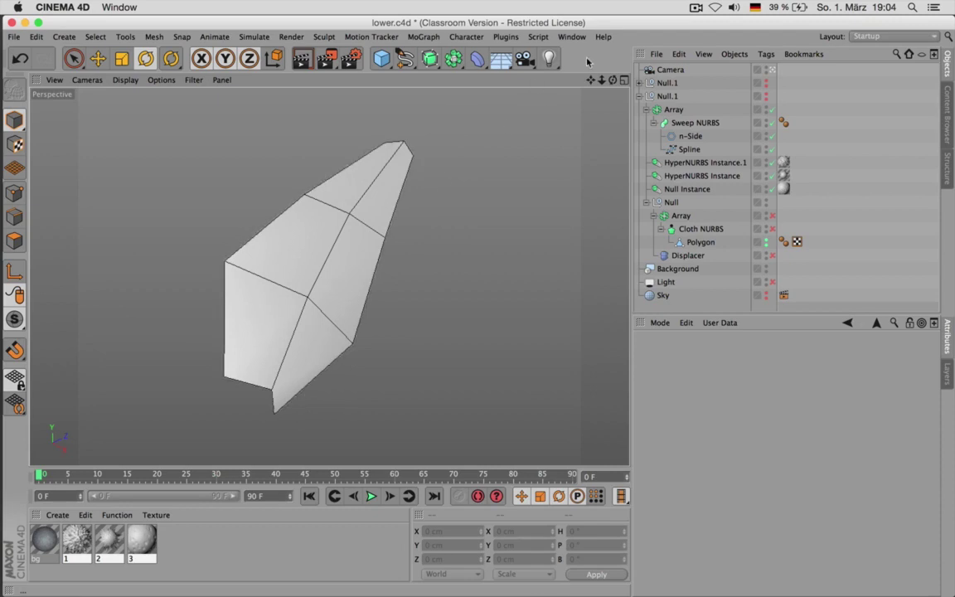
key("super+n")
left_click(751, 533)
left_click(746, 545)
Add a Polygon object, shape it into a strip about 100 by 191 cm pitched about 52.7°, and make it editable
left_click(394, 65)
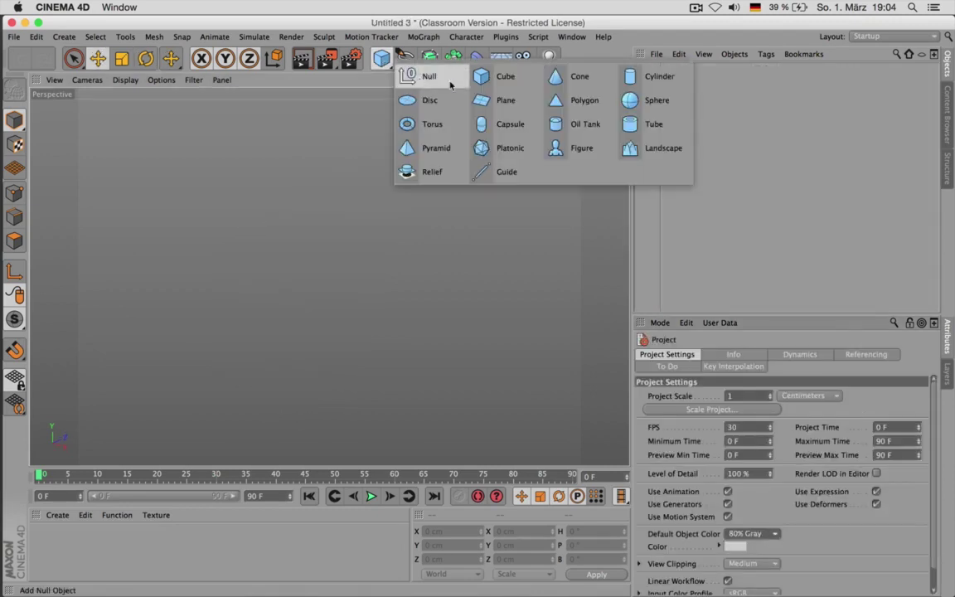
left_click(576, 97)
key("r")
left_click_drag(292, 252, 266, 294)
left_click_drag(319, 253, 339, 206)
key("c")
key("Return")
Edge-cut the strip into three rows and two columns, with N-gon creation turned off
key("u")
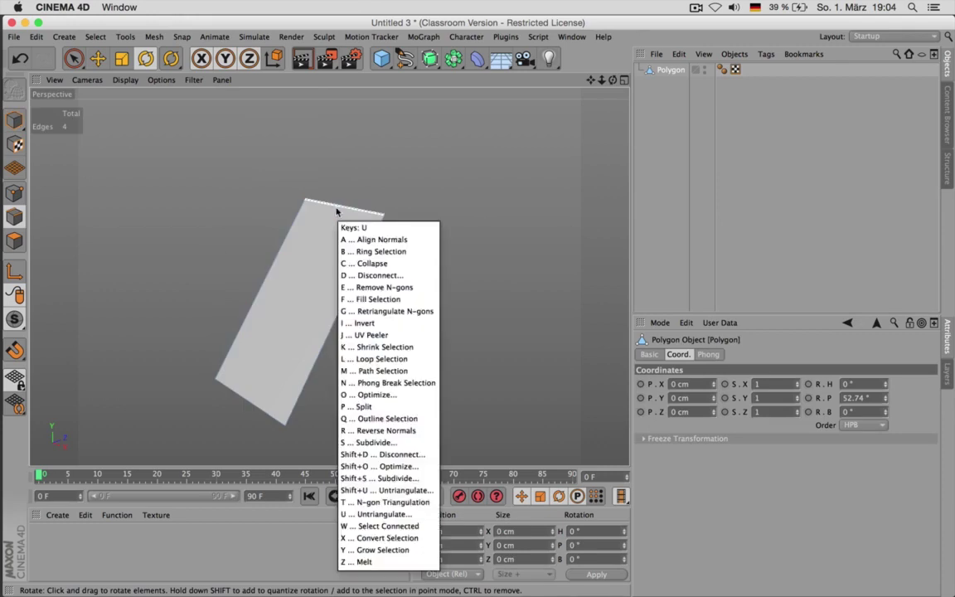
key("b")
left_click(350, 260)
key("m")
key("f")
left_click(454, 247)
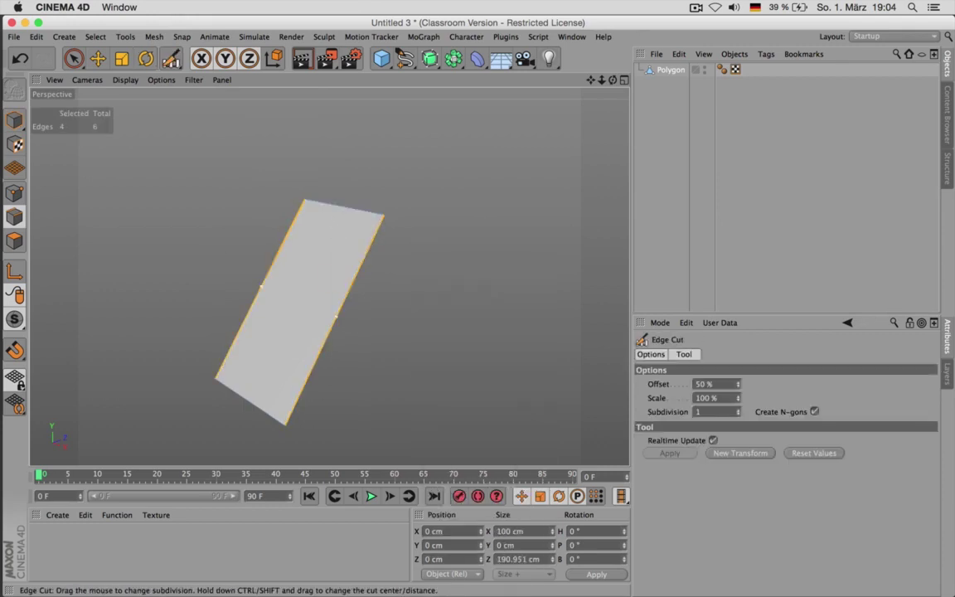
left_click(814, 411)
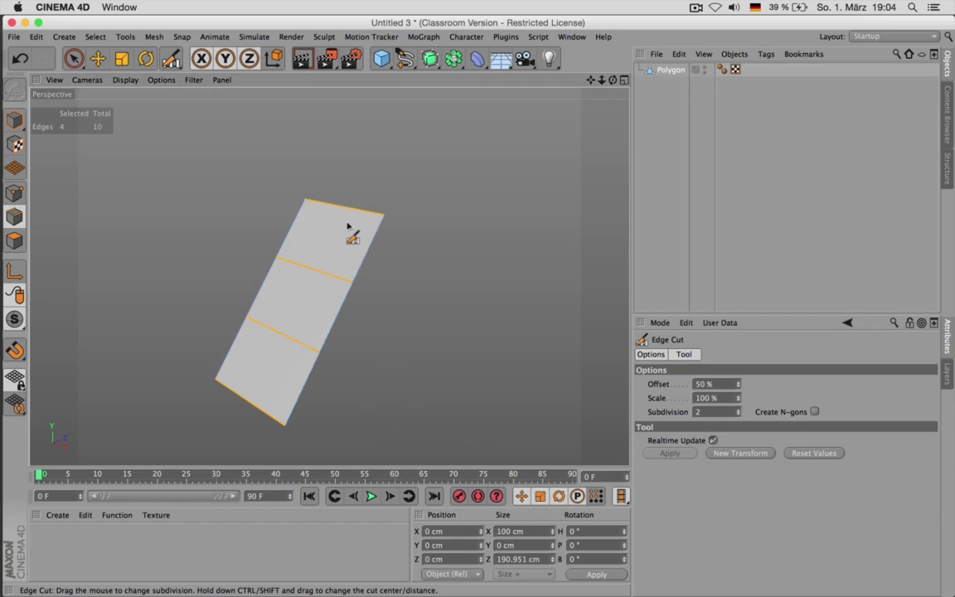
left_click_drag(438, 180, 398, 181)
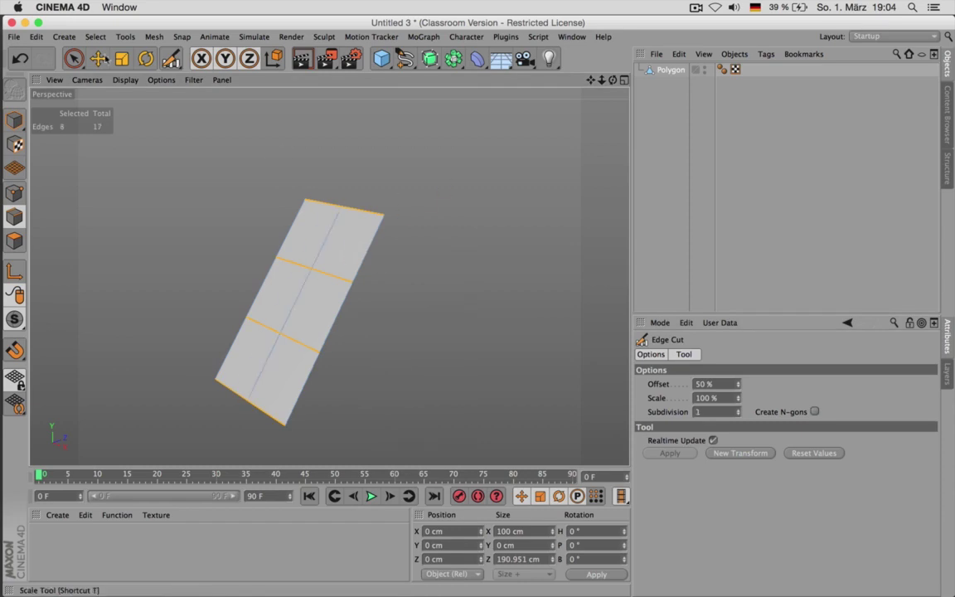
Pull the two upper corner points back about 29 cm and scale them to about 67 cm apart
left_click(72, 58)
left_click(14, 192)
left_click(306, 203)
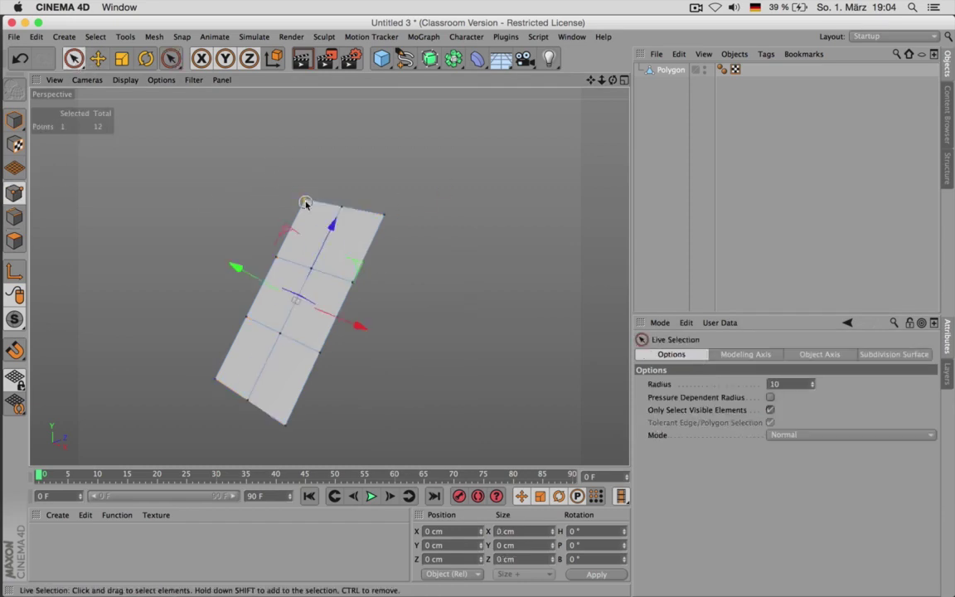
left_click(383, 216, "shift")
left_click_drag(375, 137, 362, 174)
key("t")
left_click_drag(443, 220, 306, 247)
Scale the two lower corner points inward until they are about 49 cm apart
key("9")
left_click(215, 378)
left_click(287, 425, "shift")
key("t")
left_click_drag(384, 405, 157, 420)
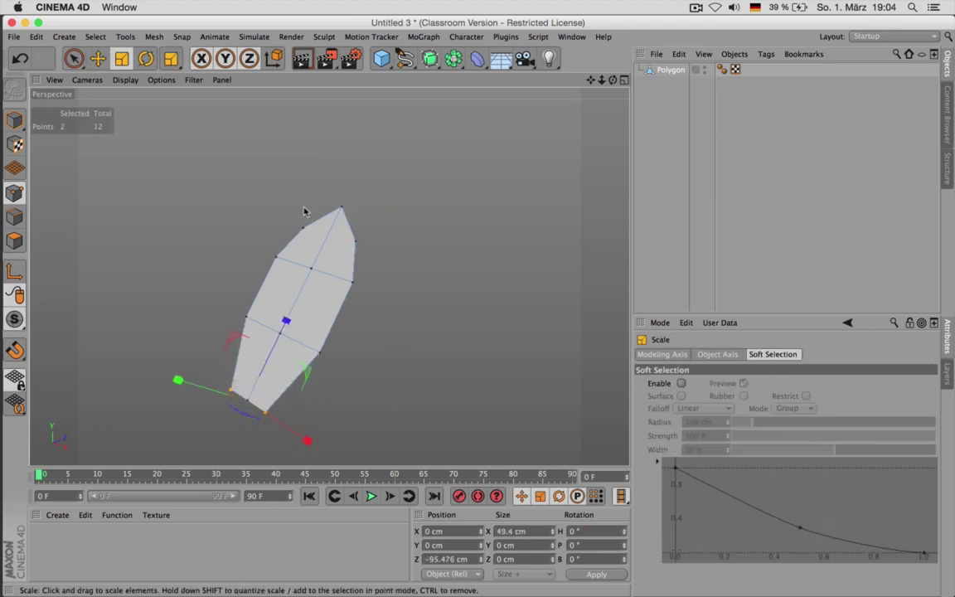
Select the three points of the upper inner row and move them to about -23 cm along local Y
left_click(74, 58)
left_click(276, 257)
left_click(353, 285, "shift")
left_click(313, 263, "shift")
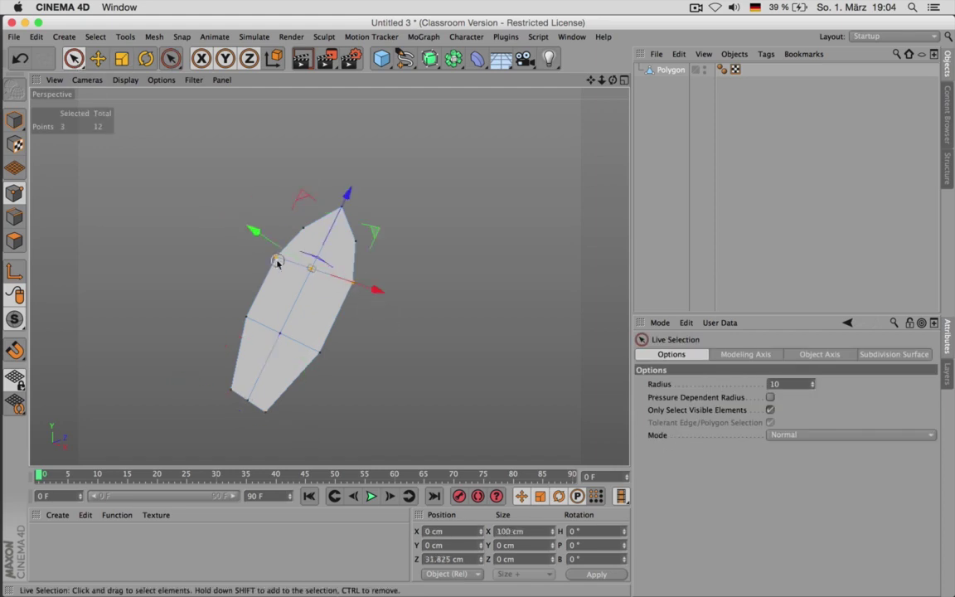
left_click_drag(272, 242, 287, 252)
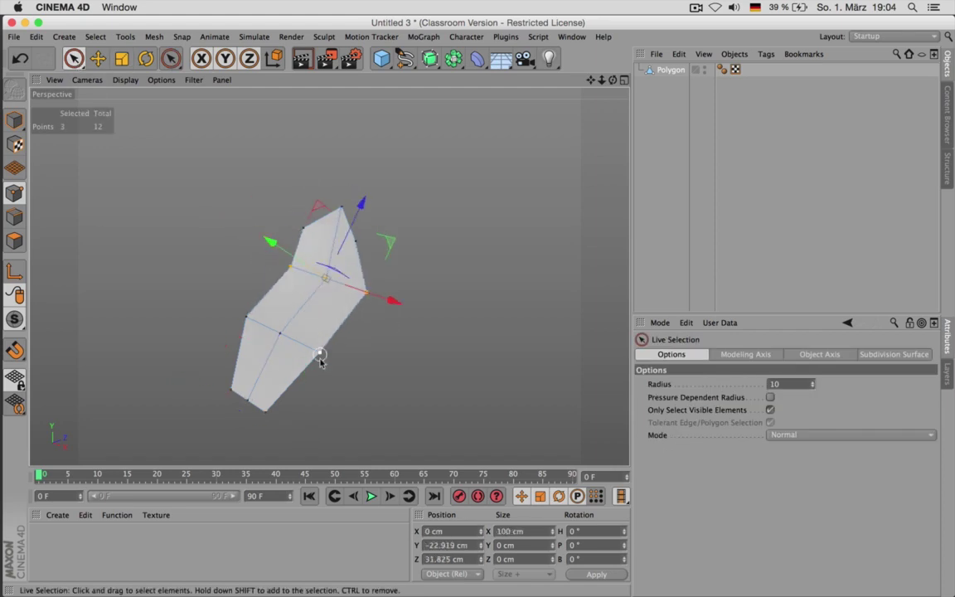
Move the lower inner row of points and the three tip points slightly outward along local positive Y
mouse_move(249, 321)
left_mouse_down()
mouse_move(217, 291)
mouse_move(232, 313)
left_mouse_up()
mouse_move(321, 206)
left_mouse_down()
mouse_move(345, 209)
mouse_move(327, 233)
mouse_move(354, 236)
left_mouse_up()
left_click_drag(314, 202, 305, 196)
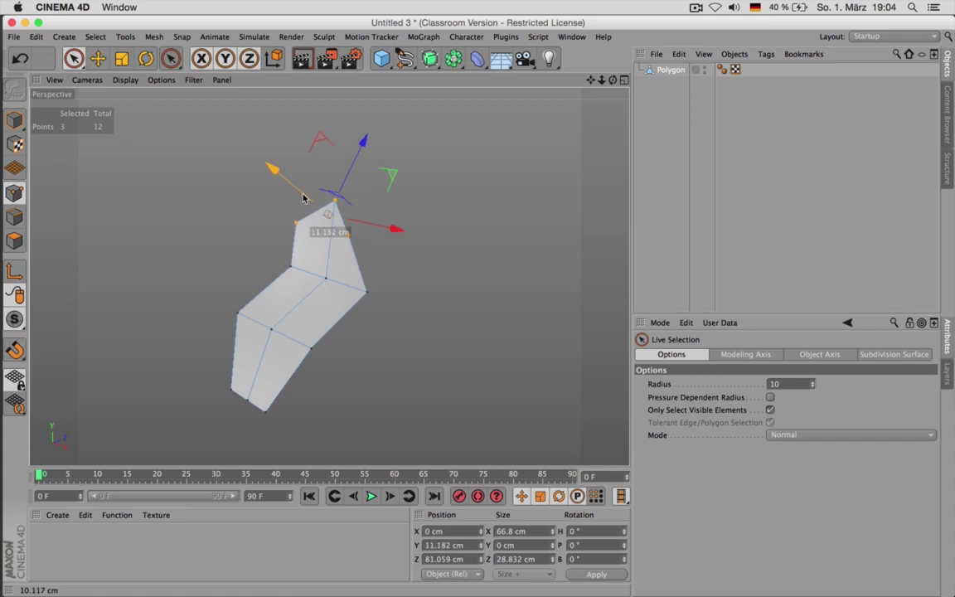
Select the lower center-line points and push them back along local Y to cup the petal shape
left_click(247, 406)
mouse_move(247, 407)
left_mouse_down()
mouse_move(277, 323)
mouse_move(338, 272)
left_mouse_up()
left_click_drag(224, 306, 242, 317)
Raise the three points of the upper inner row about 17 cm along local Y
left_click_drag(522, 325, 334, 288, "alt")
double_click(301, 272)
left_click_drag(298, 255, 286, 247)
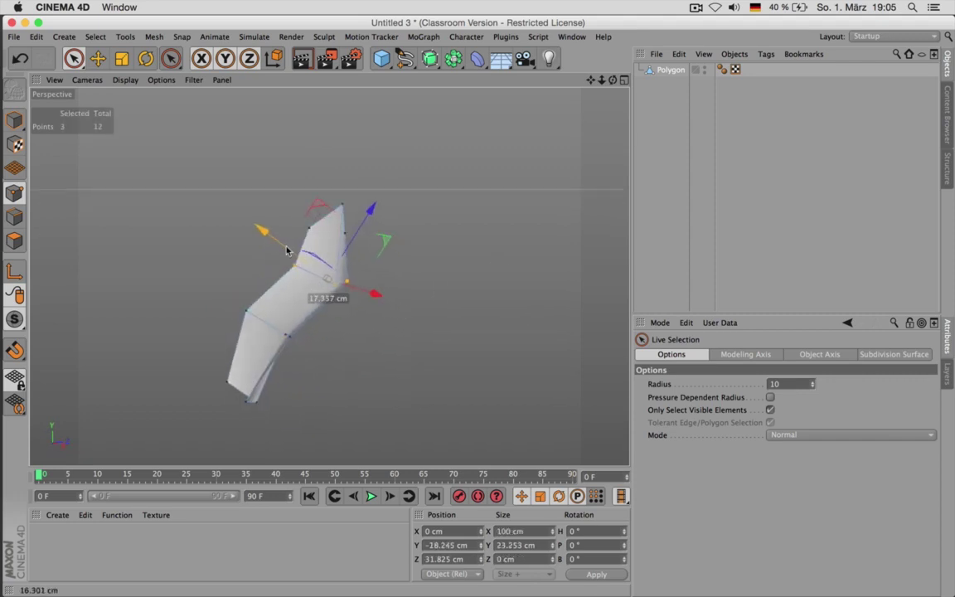
left_click(342, 206)
left_click_drag(331, 191, 506, 193, "alt")
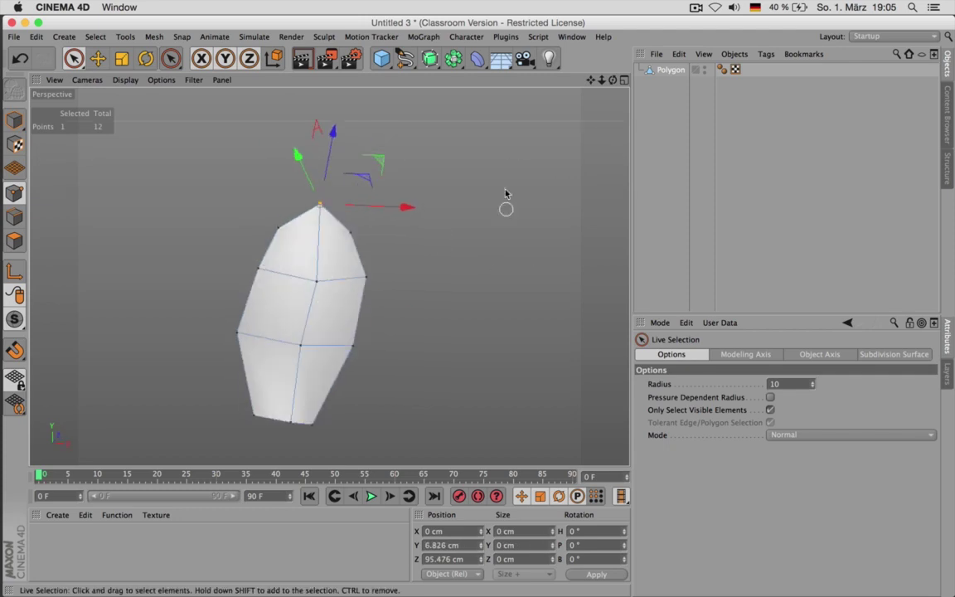
Rename the polygon object as petal
double_click(673, 71)
type("petal")
key("Return")
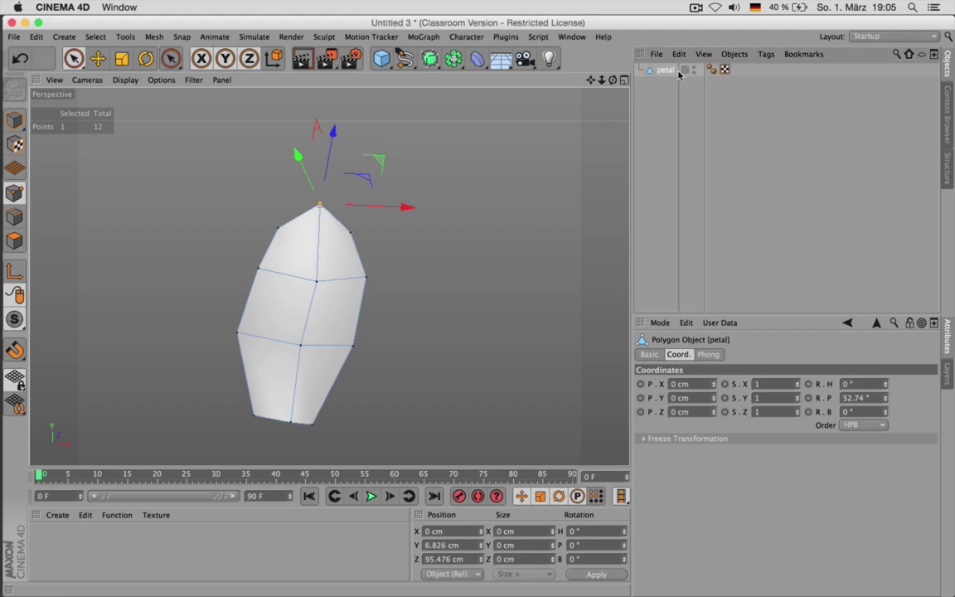
Scale the whole petal object down to about 3.1 by 1.15 by 5.9 cm and frame it in the view
left_click(708, 166)
left_click_drag(500, 310, 477, 180, "alt")
left_click(664, 71)
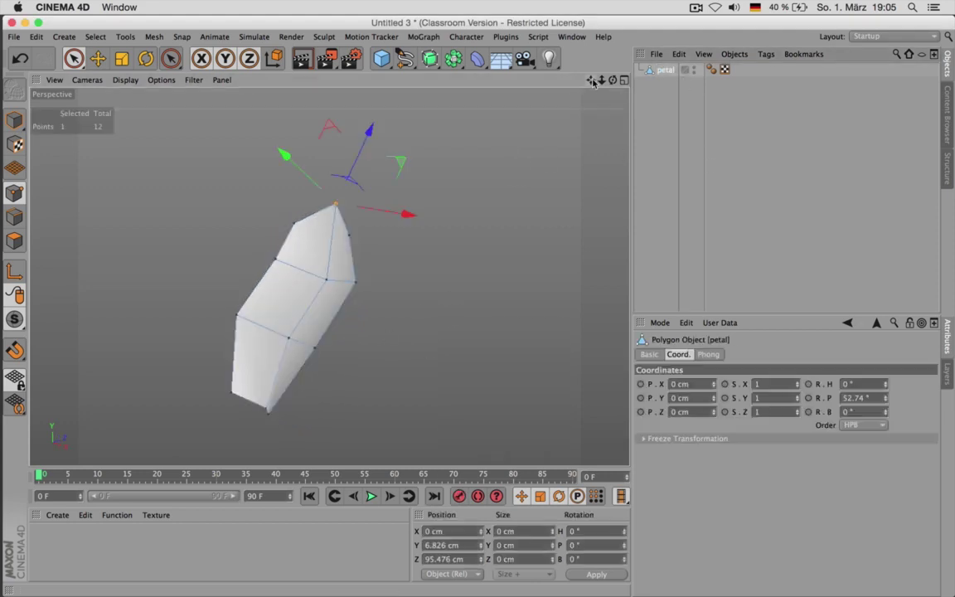
left_click_drag(591, 80, 667, 59)
left_click(14, 120)
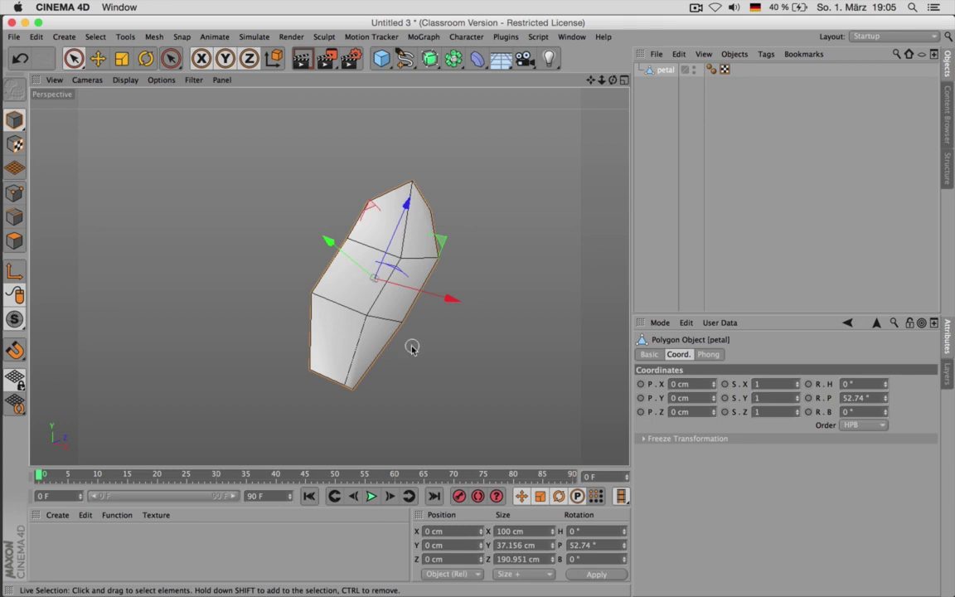
key("t")
left_click_drag(575, 299, 39, 427)
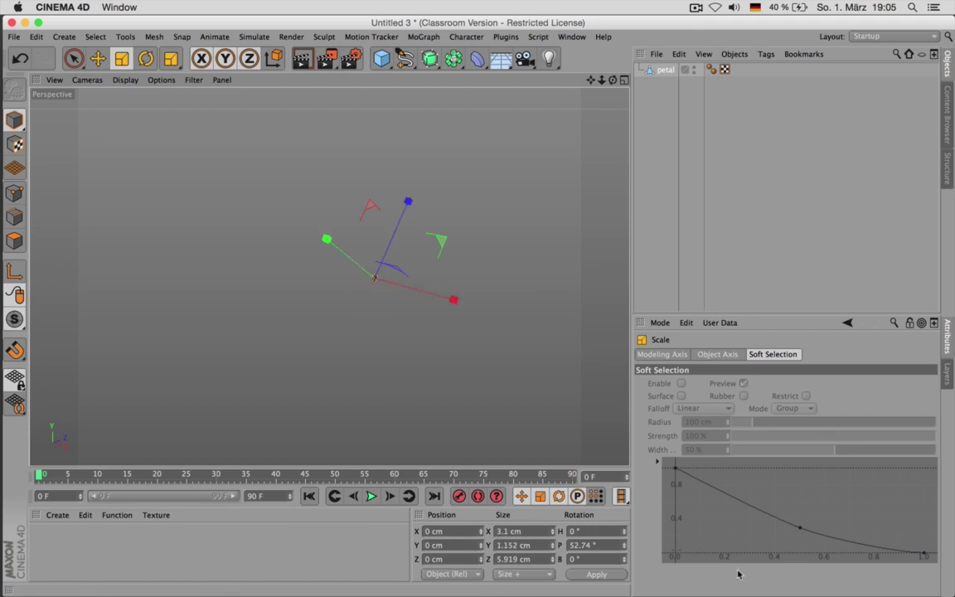
key("o")
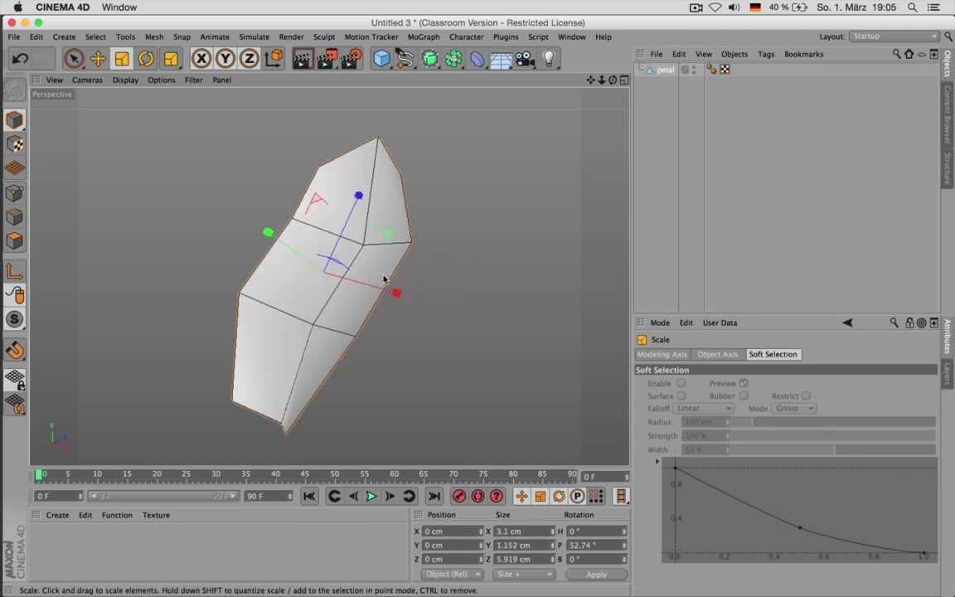
scroll(506, 208, "up", 5)
scroll(485, 217, "down", 5)
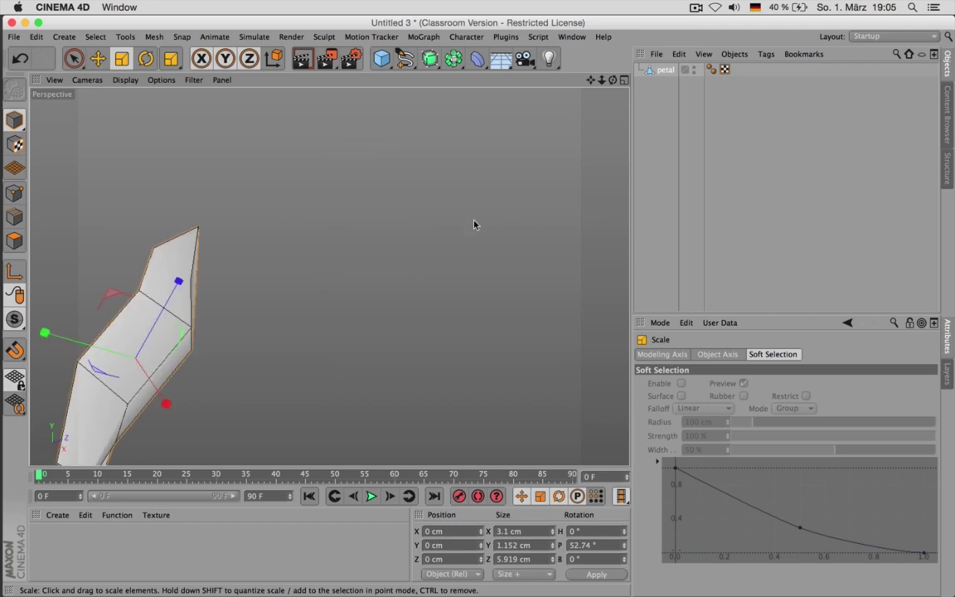
scroll(474, 223, "down", 4)
scroll(367, 252, "up", 3)
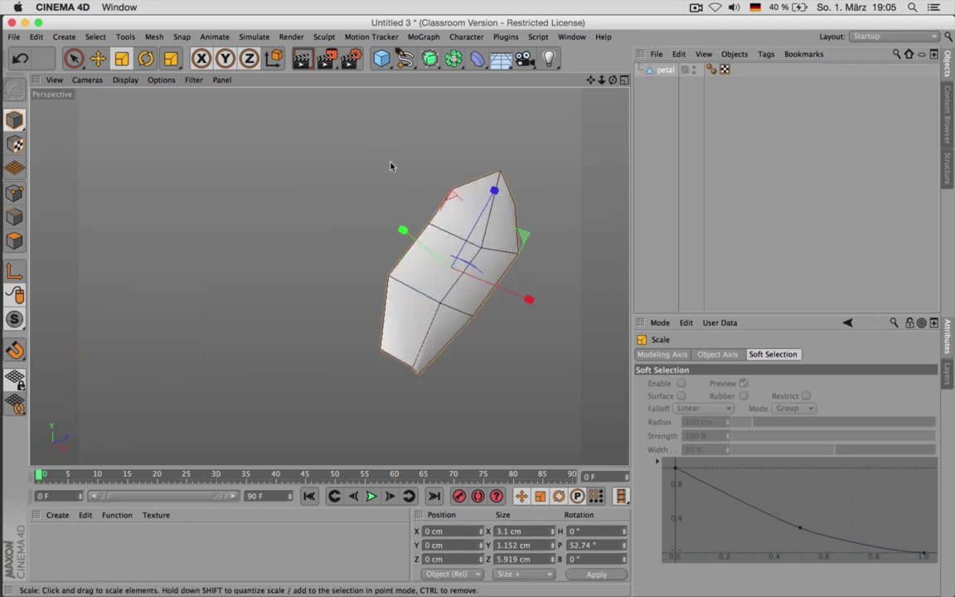
Add a Cloth Surface object and make the petal its child
left_click(653, 150)
left_click(660, 71)
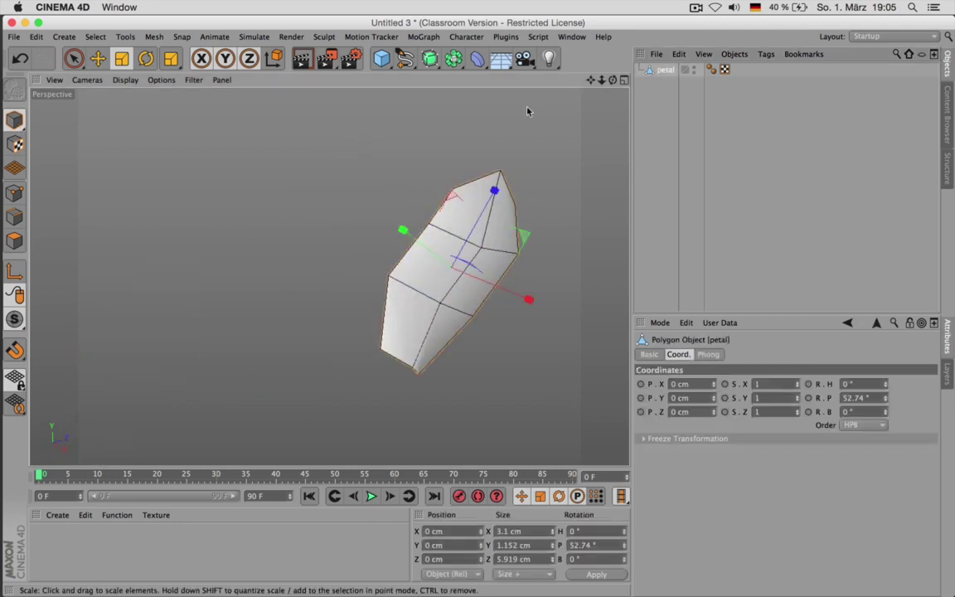
left_click(288, 36)
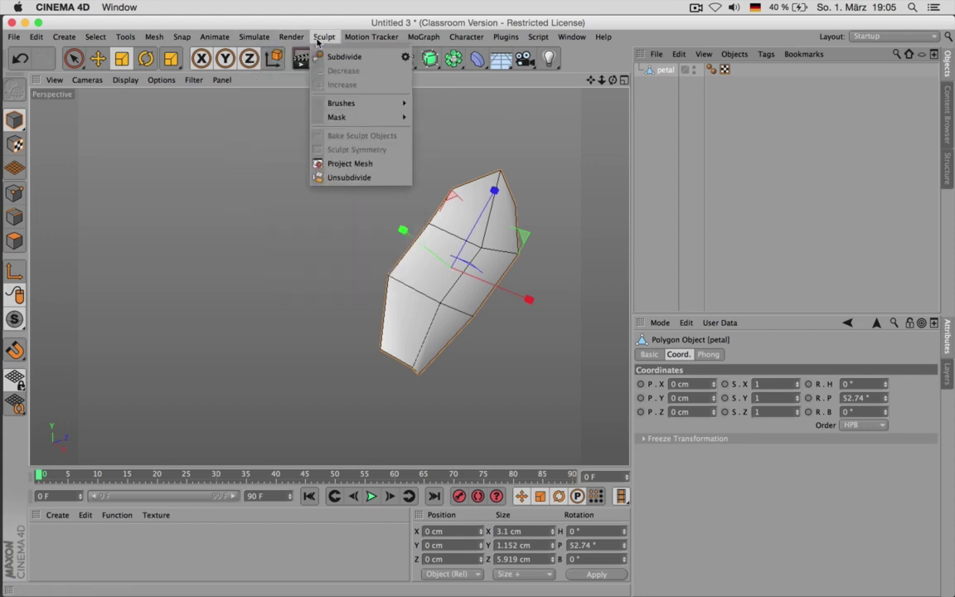
mouse_move(261, 39)
mouse_move(288, 56)
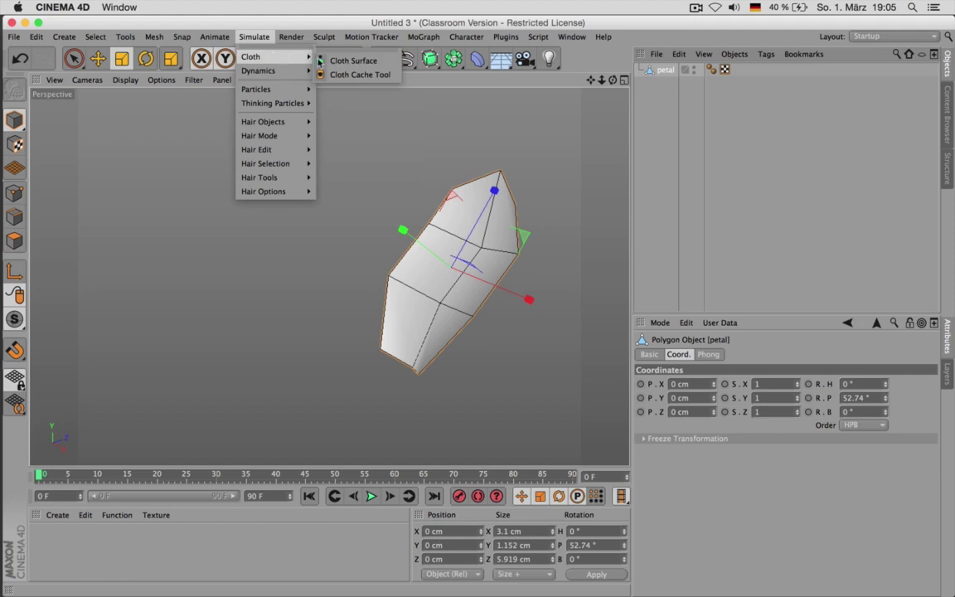
left_click(336, 64)
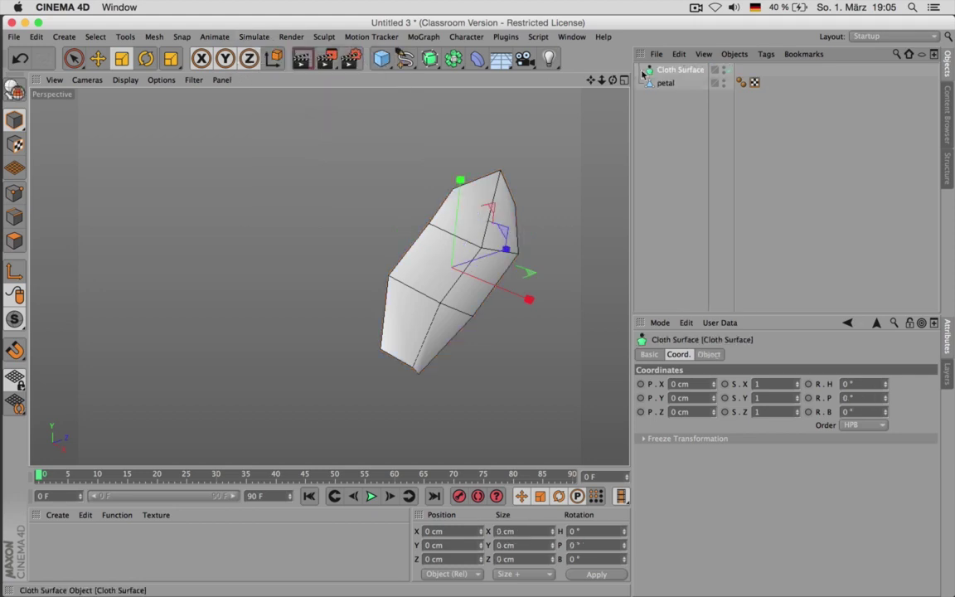
left_click_drag(666, 83, 664, 71)
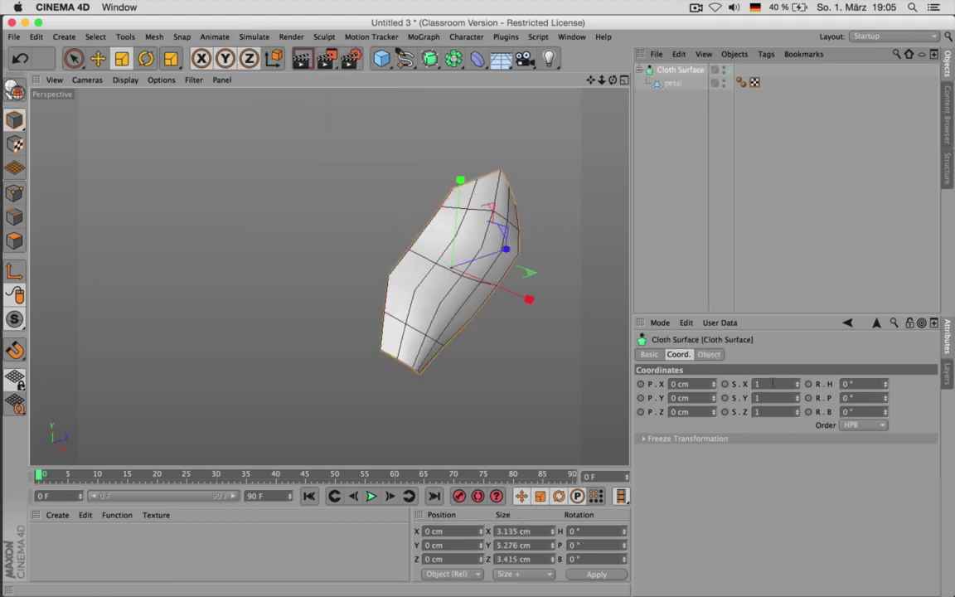
Set the Cloth Surface to 2 subdivisions and a thickness of 0.4 cm
left_click(708, 354)
left_click(742, 381)
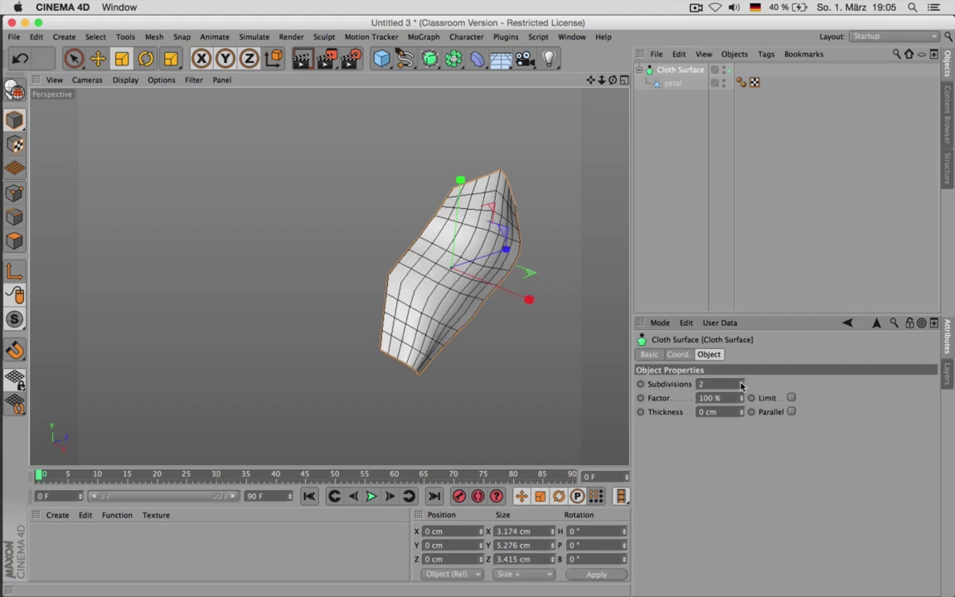
left_click(742, 410)
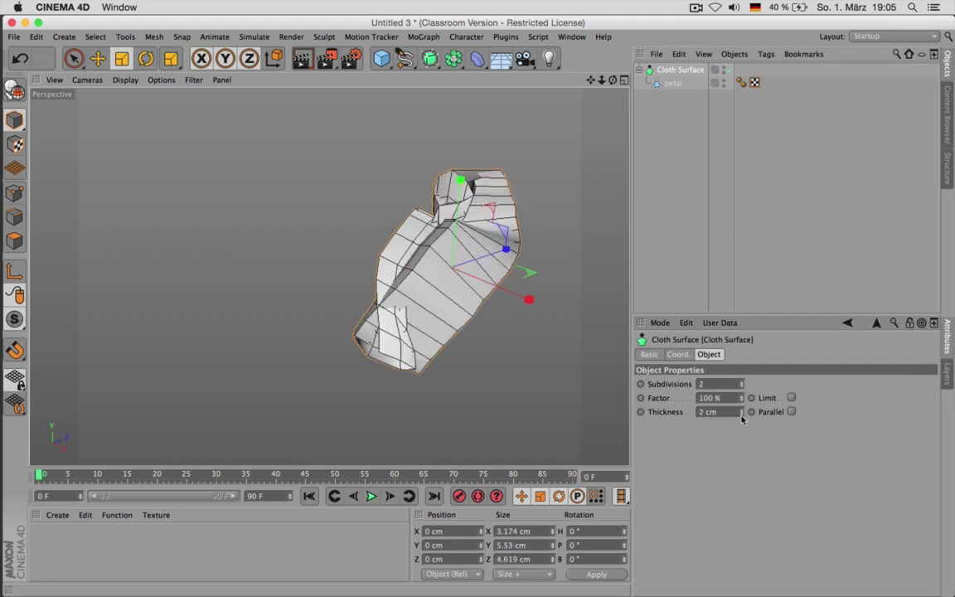
left_click(742, 414)
left_click(726, 411)
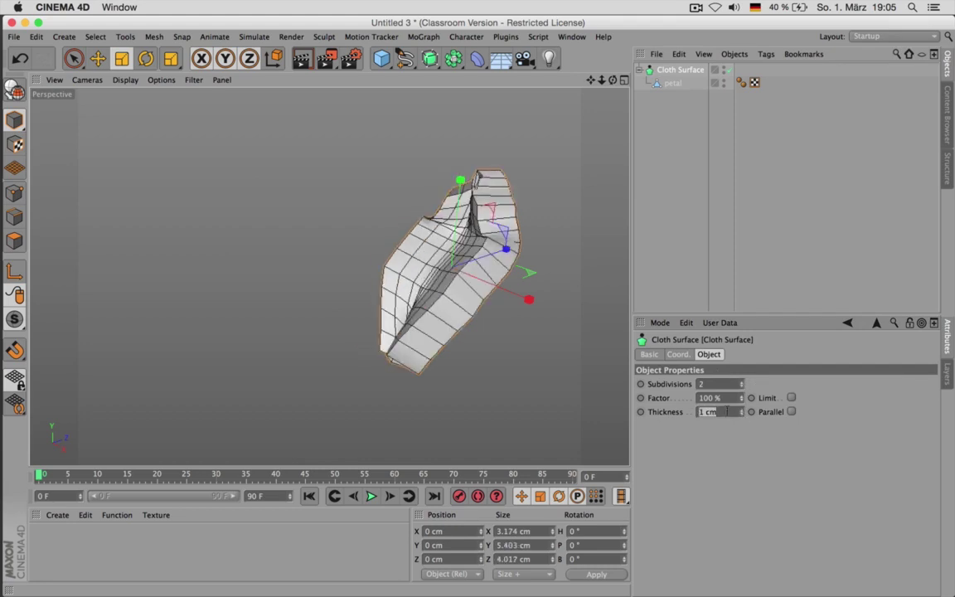
type("0.4")
key("Return")
Examine the thickened petal from several angles and distances
left_click_drag(431, 331, 370, 335, "alt")
right_click_drag(370, 335, 360, 310, "alt")
mouse_move(312, 323)
left_mouse_down("alt")
mouse_move(334, 328)
mouse_move(391, 312)
mouse_move(301, 320)
left_mouse_up("alt")
right_click_drag(299, 316, 280, 323, "alt")
middle_click_drag(289, 321, 358, 304, "alt")
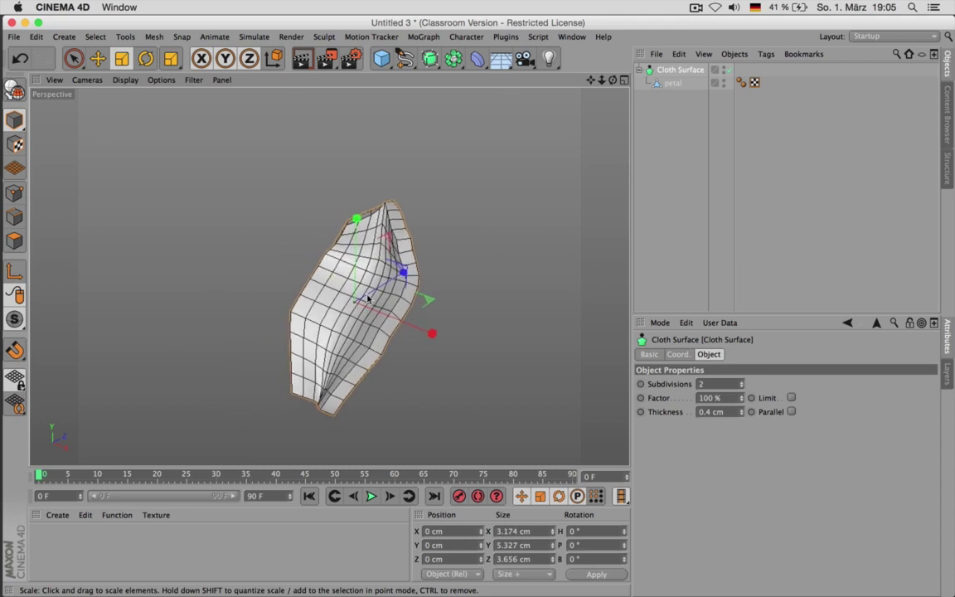
scroll(357, 306, "up", 3)
left_click_drag(358, 354, 341, 347, "alt")
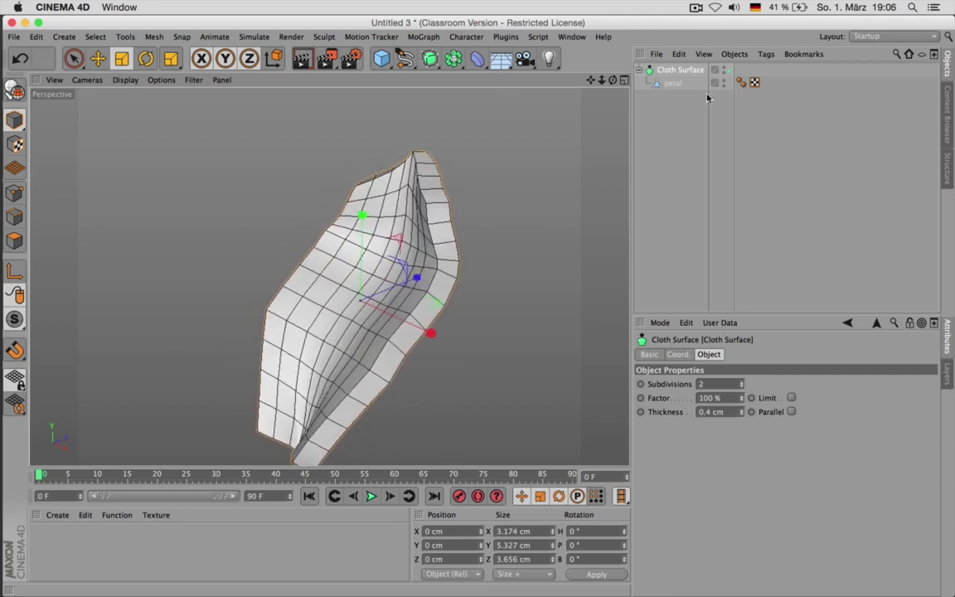
scroll(563, 171, "down", 3)
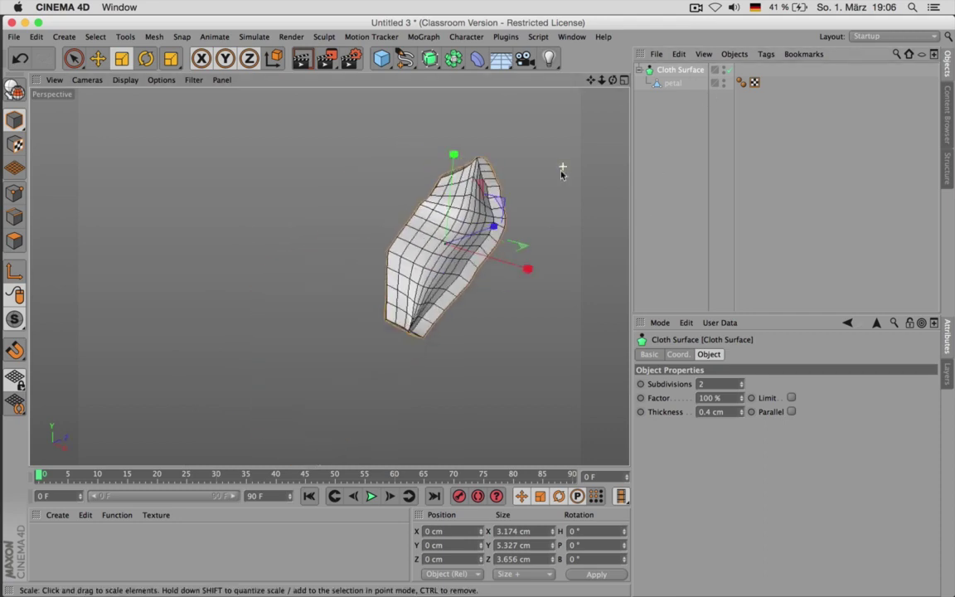
scroll(500, 236, "up", 1)
Move the petal's axis down to its base, to Y -2.313 cm and Z -1.76 cm, without shifting the mesh
left_click(494, 225)
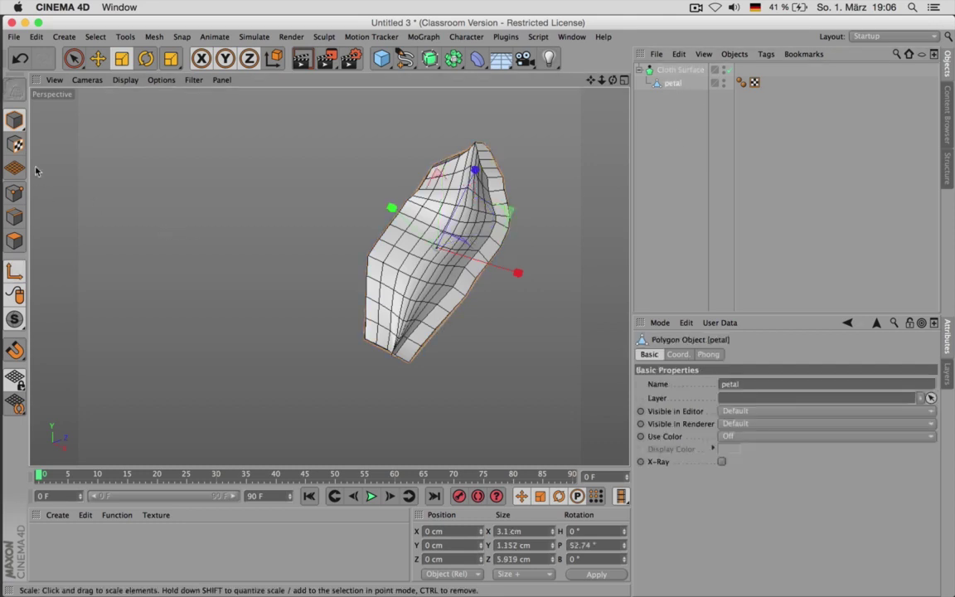
left_click(98, 60)
left_click_drag(472, 174, 421, 273)
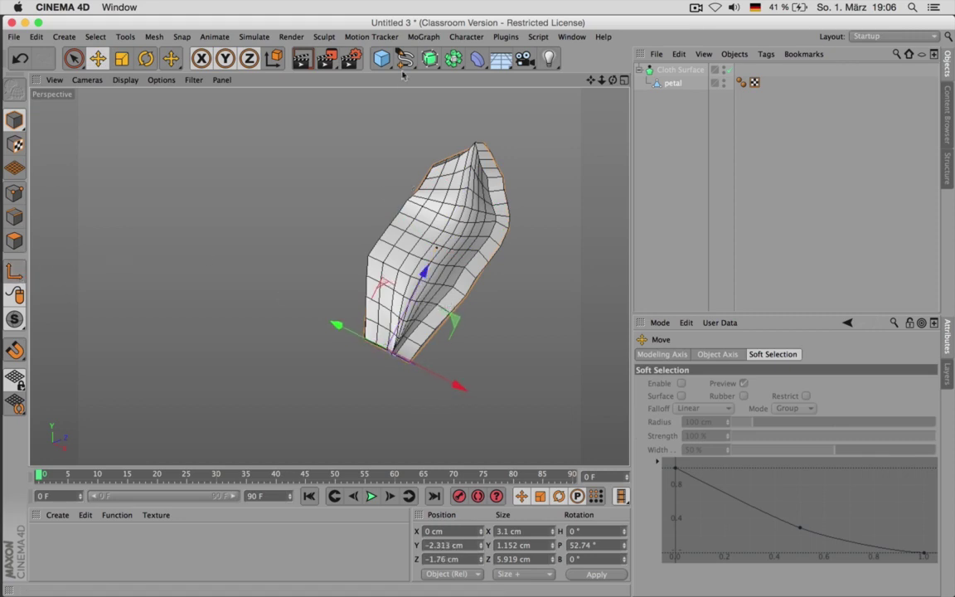
Wrap the Cloth Surface with its petal in an Array object
left_click(667, 71)
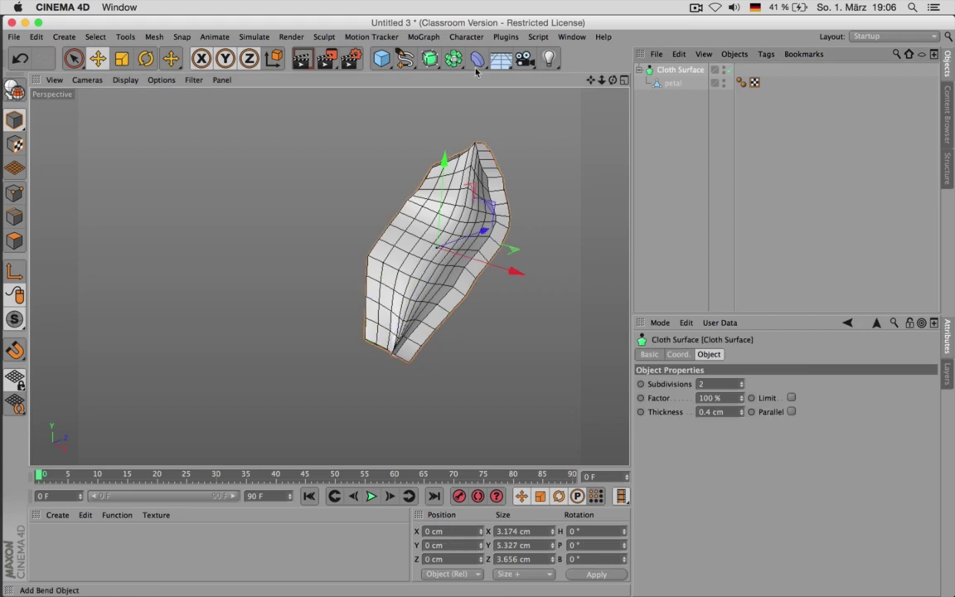
left_click(453, 60, "alt")
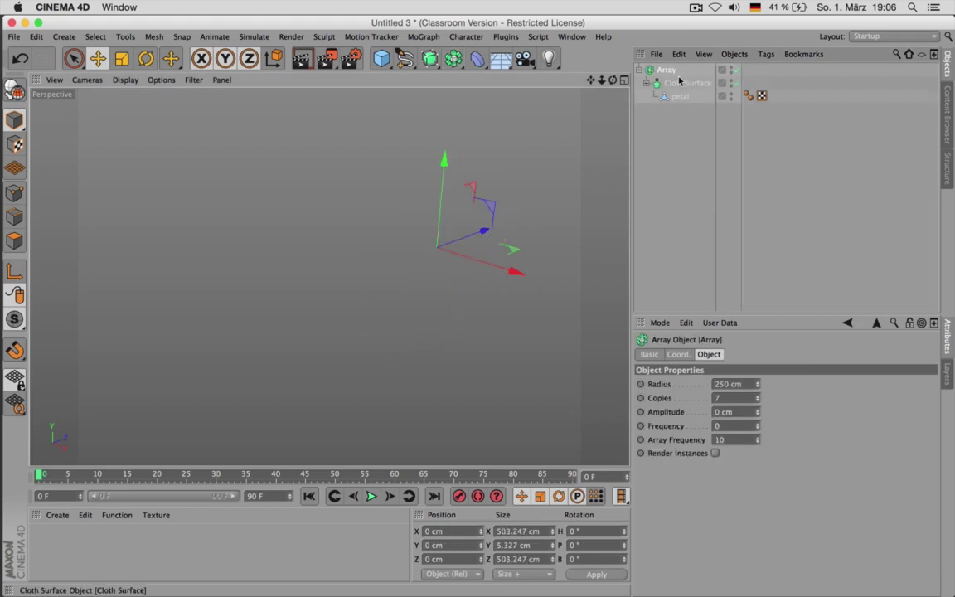
Set the Array to 5 copies with a radius of 3 cm
double_click(728, 384)
type("0")
key("Return")
left_click_drag(757, 385, 758, 381)
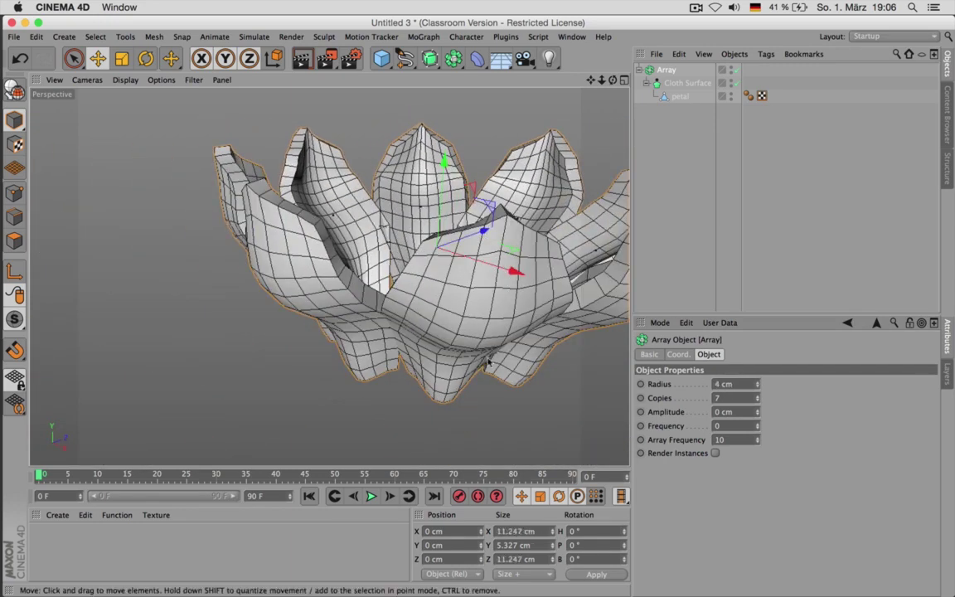
left_click_drag(488, 361, 459, 399, "alt")
double_click(735, 398)
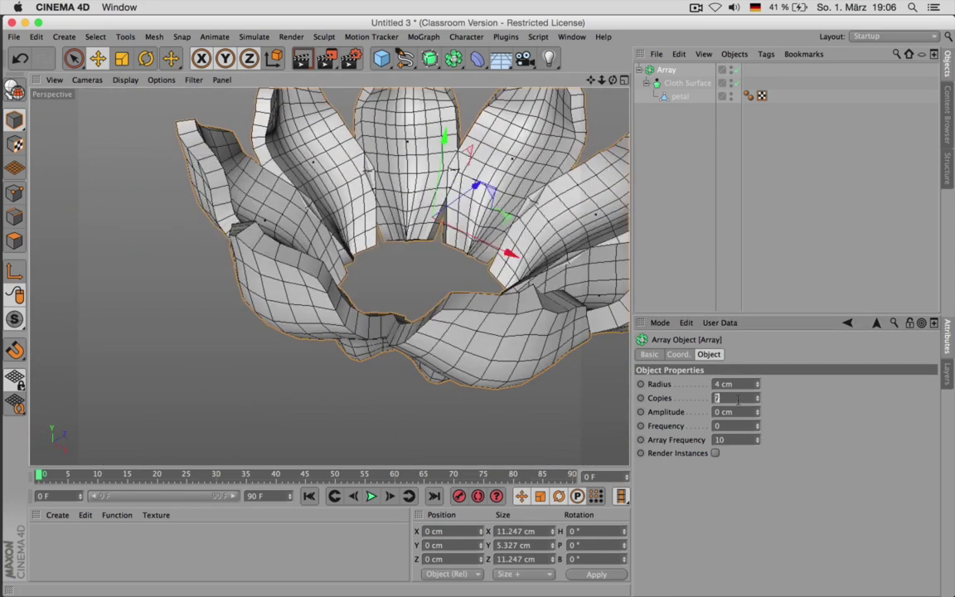
type("5")
key("Return")
scroll(315, 378, "down", 3)
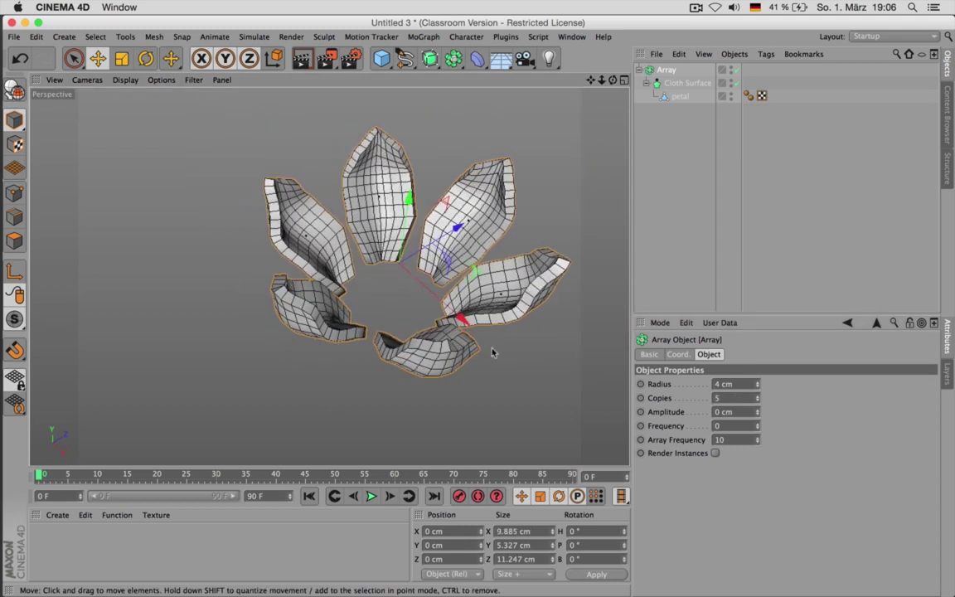
left_click(756, 387)
mouse_move(539, 288)
left_mouse_down("alt")
mouse_move(497, 280)
mouse_move(533, 295)
left_mouse_up("alt")
middle_click_drag(501, 269, 481, 311, "alt")
left_click_drag(481, 310, 444, 255, "alt")
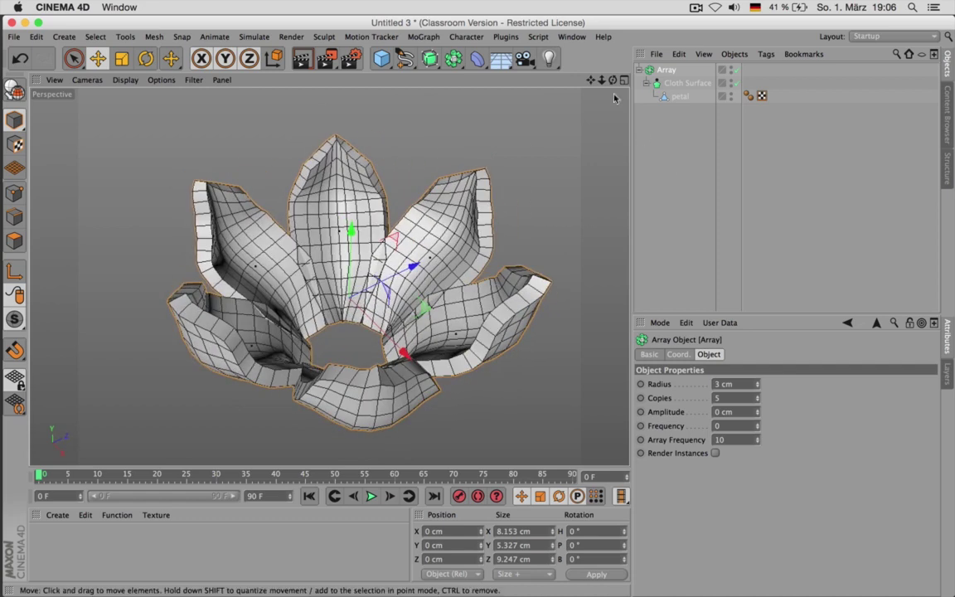
Add a Null object and a Displacer, and group the Displacer and the Array under the Null with the Displacer first
left_click_drag(382, 58, 415, 73)
left_click_drag(660, 82, 668, 70)
left_click_drag(480, 61, 474, 207)
left_click_drag(673, 69, 665, 83)
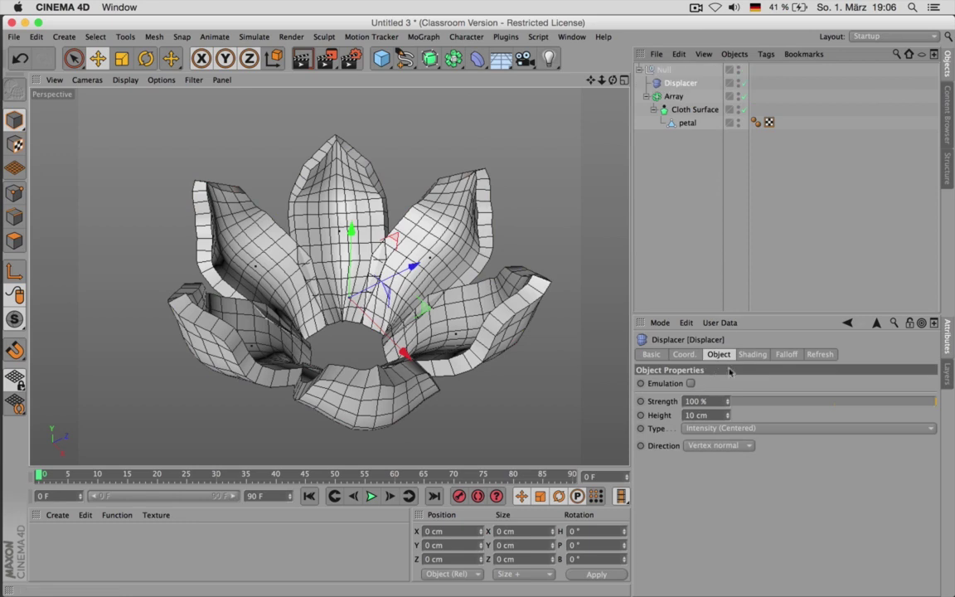
Load a Noise shader into the Displacer's shading and open the shader's settings
left_click(751, 353)
left_click(684, 396)
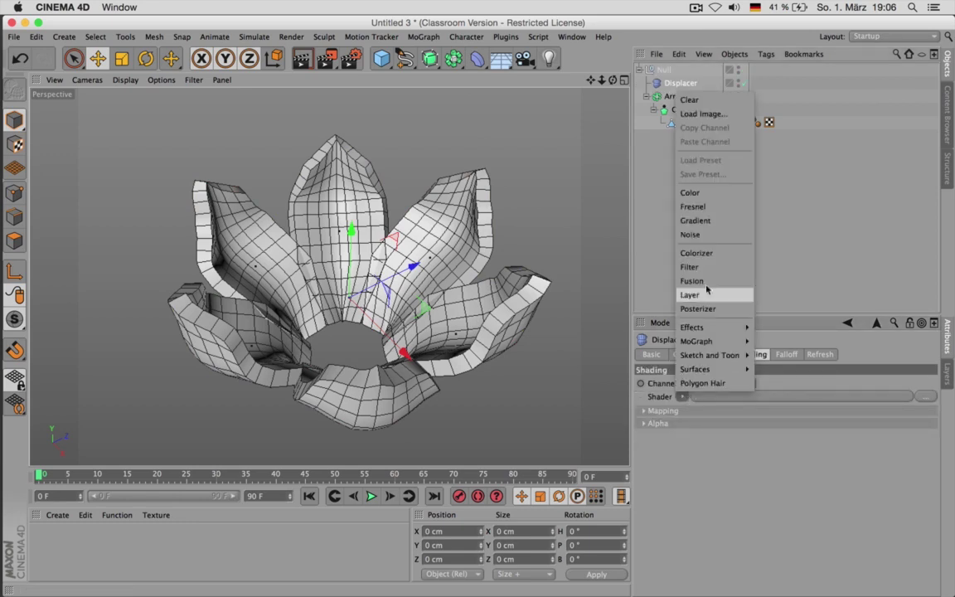
left_click(696, 234)
left_click(750, 396)
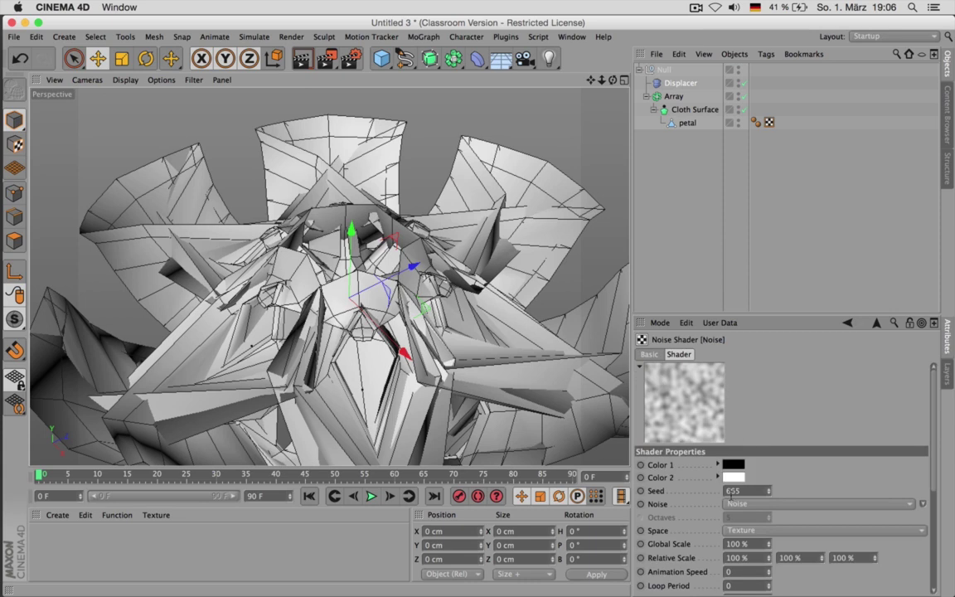
left_click(678, 545)
Reduce the Displacer's height to 1.3 cm
left_click(874, 323)
left_click(718, 354)
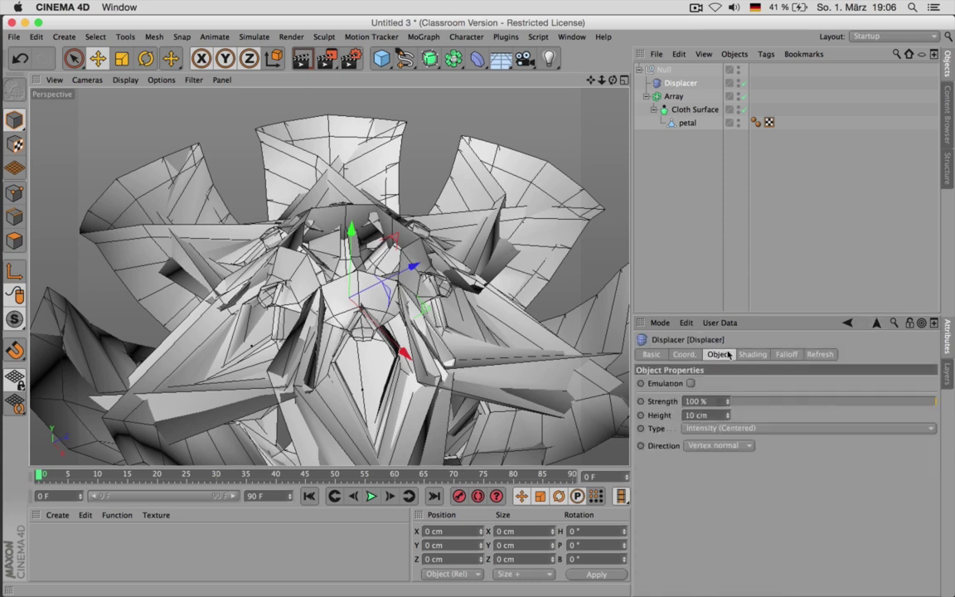
left_click(728, 417)
left_click_drag(727, 418, 713, 418)
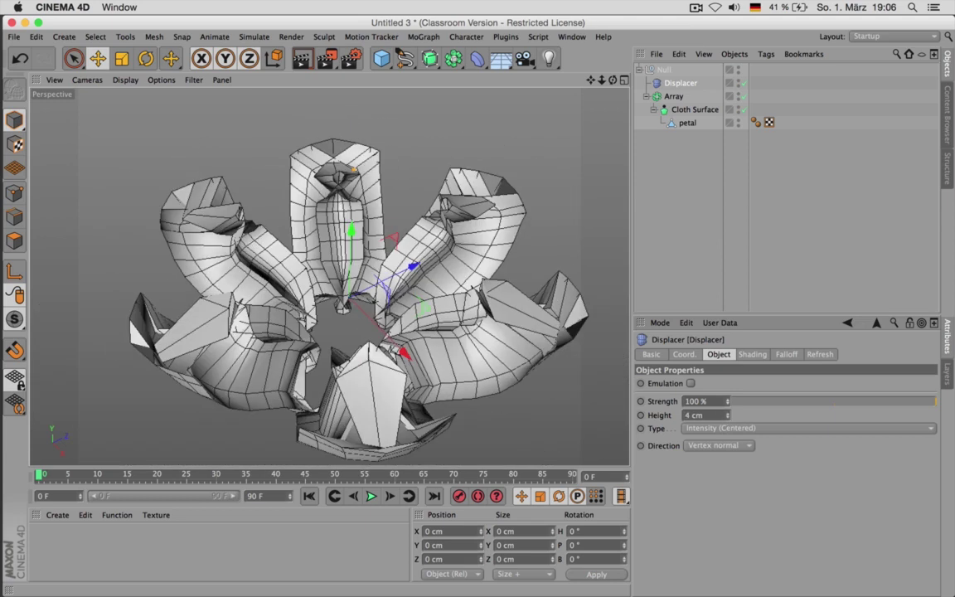
left_click(727, 419)
left_click(728, 419)
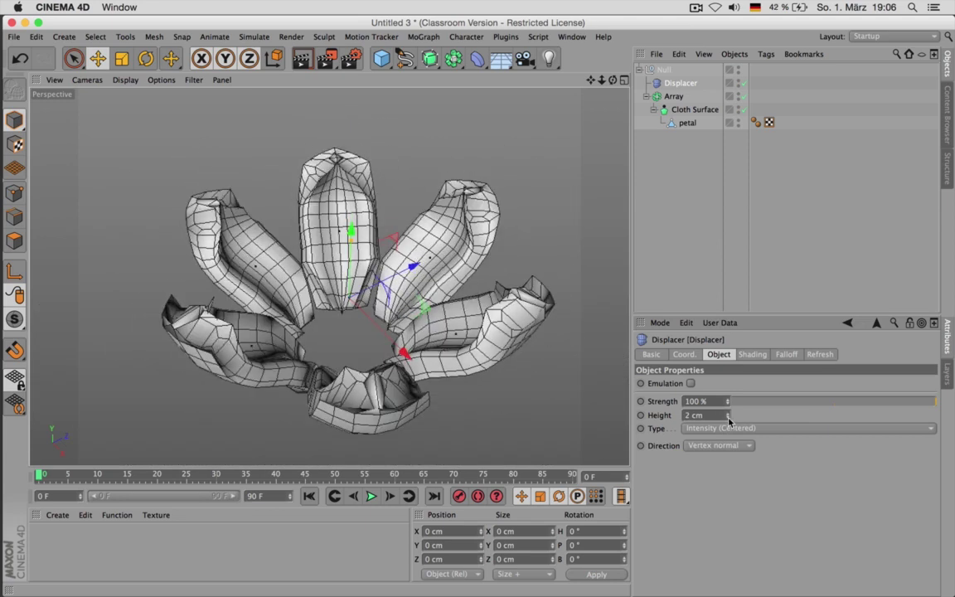
left_click(727, 419)
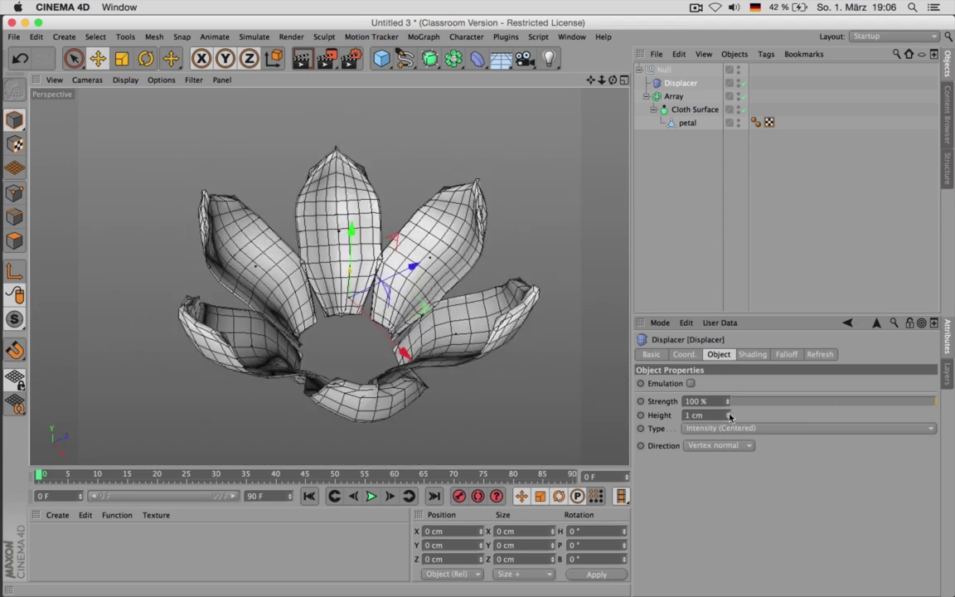
left_click(729, 413)
left_click(728, 418)
left_click(728, 414)
double_click(720, 415)
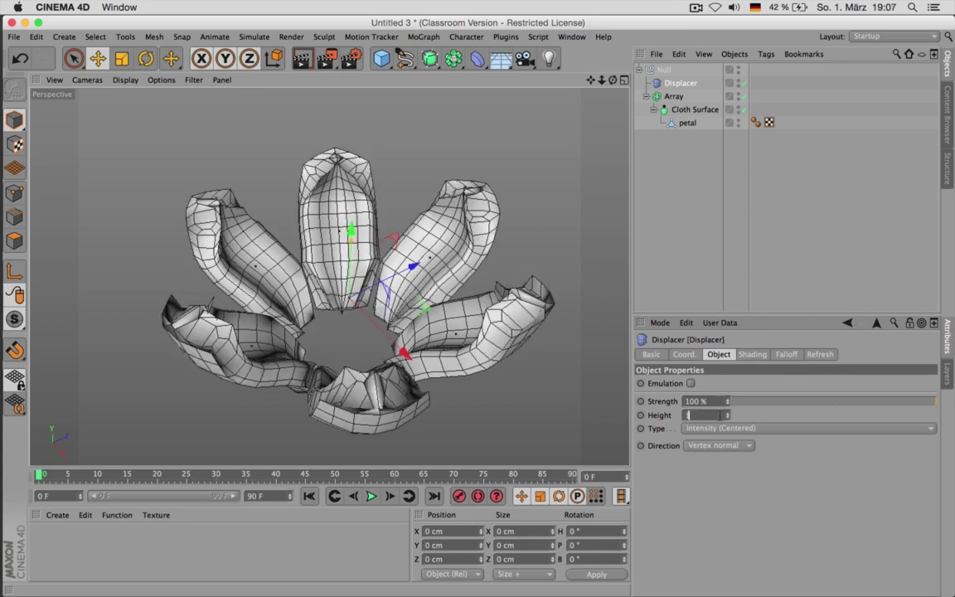
type("1.3")
key("Return")
Adjust the Noise shader's global scale to 242 %
left_click(752, 356)
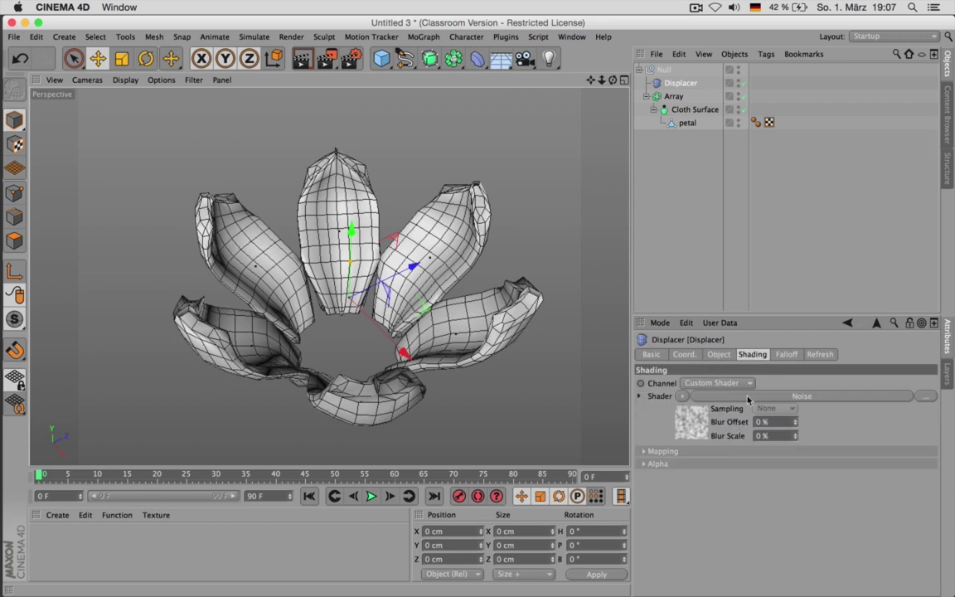
left_click(755, 397)
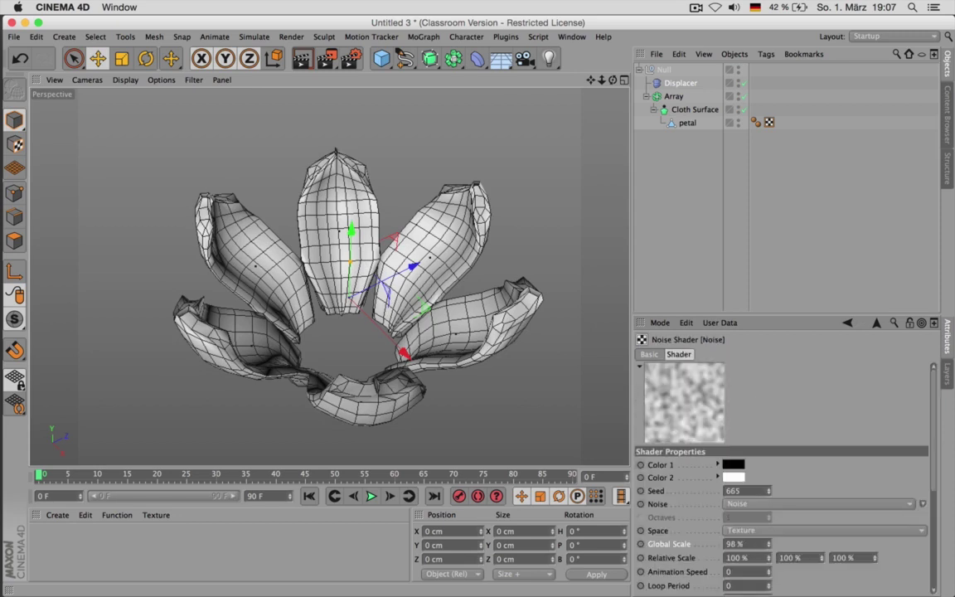
left_click_drag(770, 546, 770, 545)
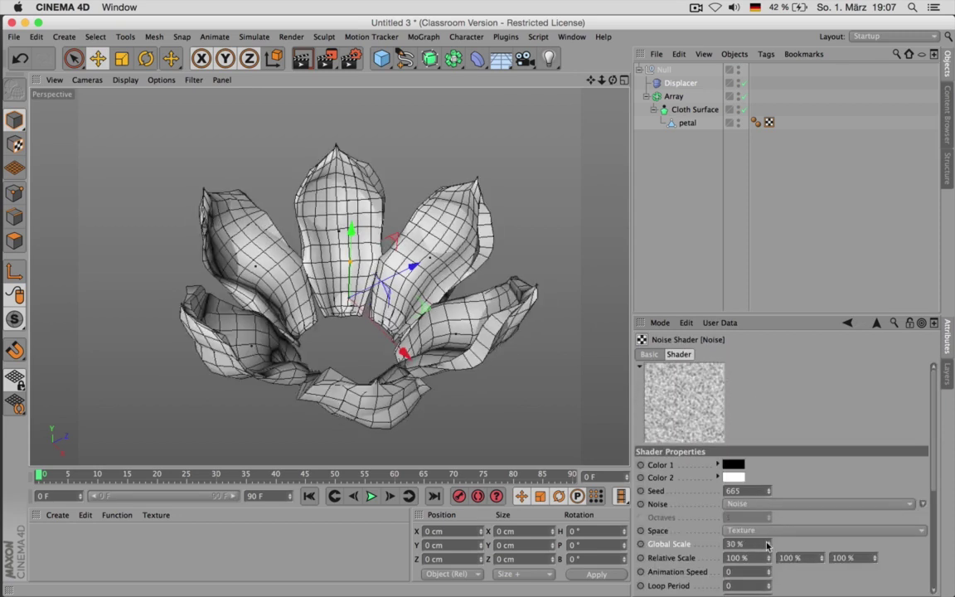
mouse_move(770, 544)
left_mouse_down()
mouse_move(771, 558)
mouse_move(771, 548)
left_mouse_up()
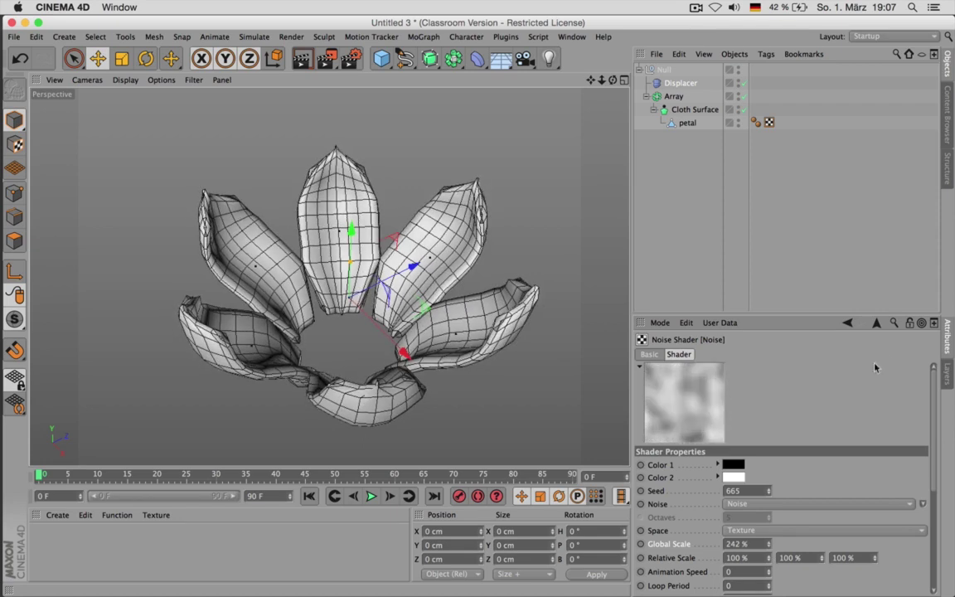
Set the Displacer's height to 1 cm
left_click(877, 323)
left_click(719, 354)
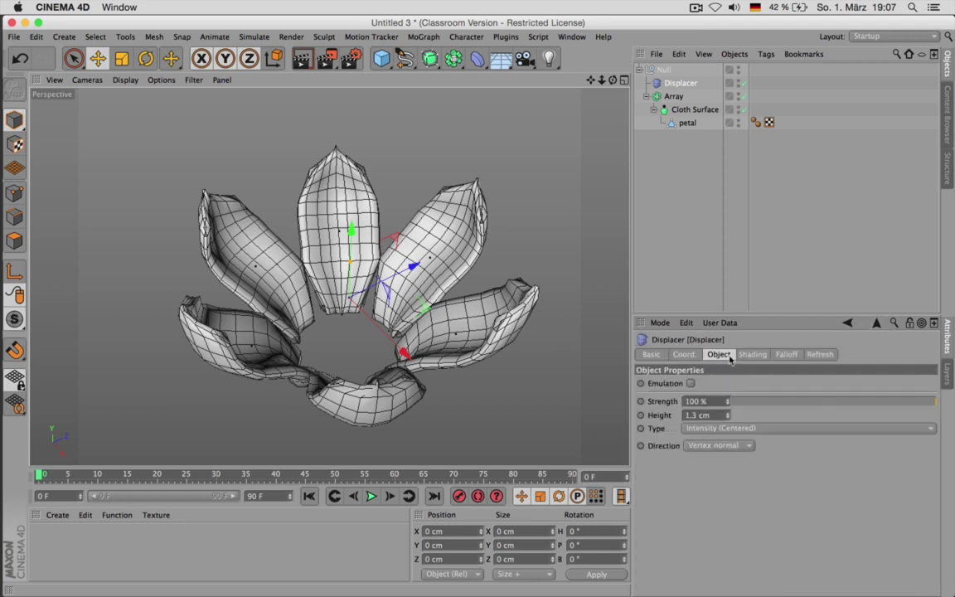
left_click_drag(729, 417, 728, 417)
double_click(720, 415)
type("1")
key("Return")
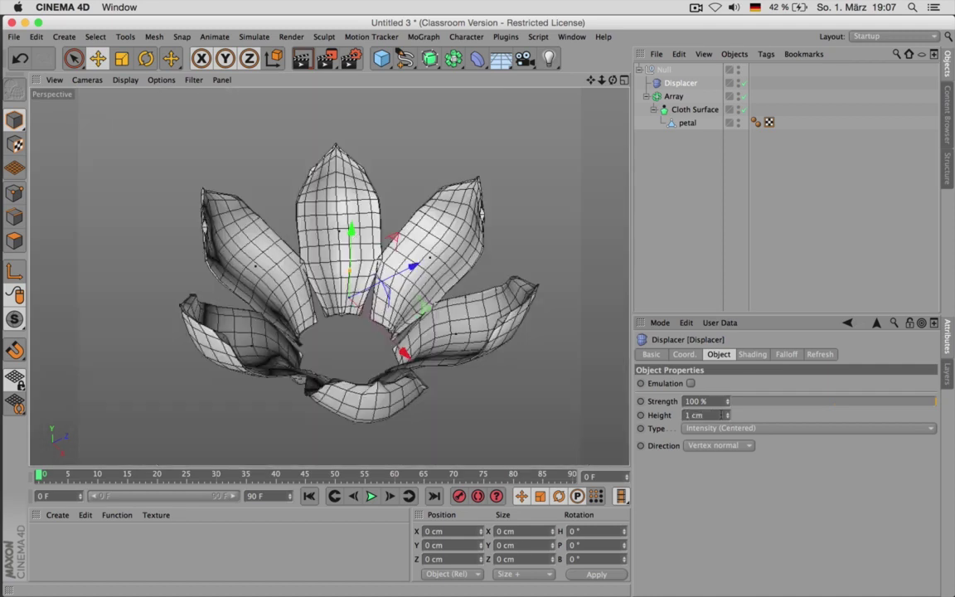
Set the Noise shader's global scale to 362 % and its low clip to 16 %
left_click(738, 354)
left_click(760, 395)
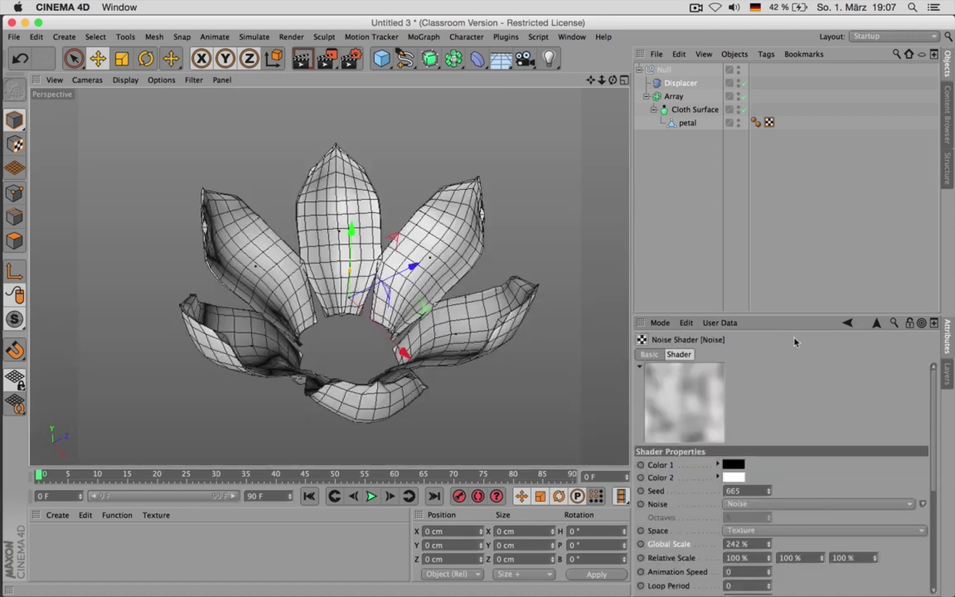
left_click_drag(789, 306, 792, 153)
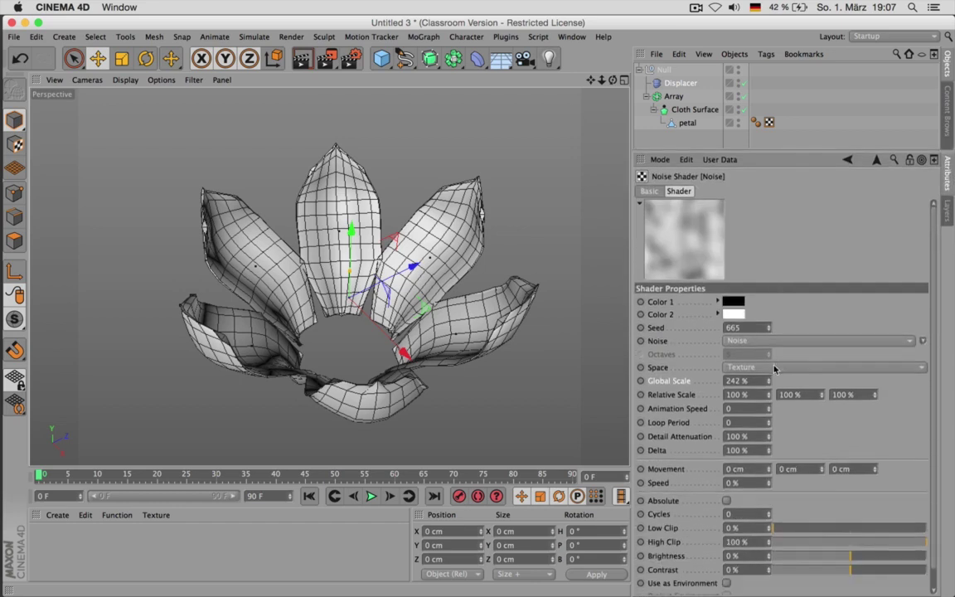
left_click_drag(767, 380, 767, 388)
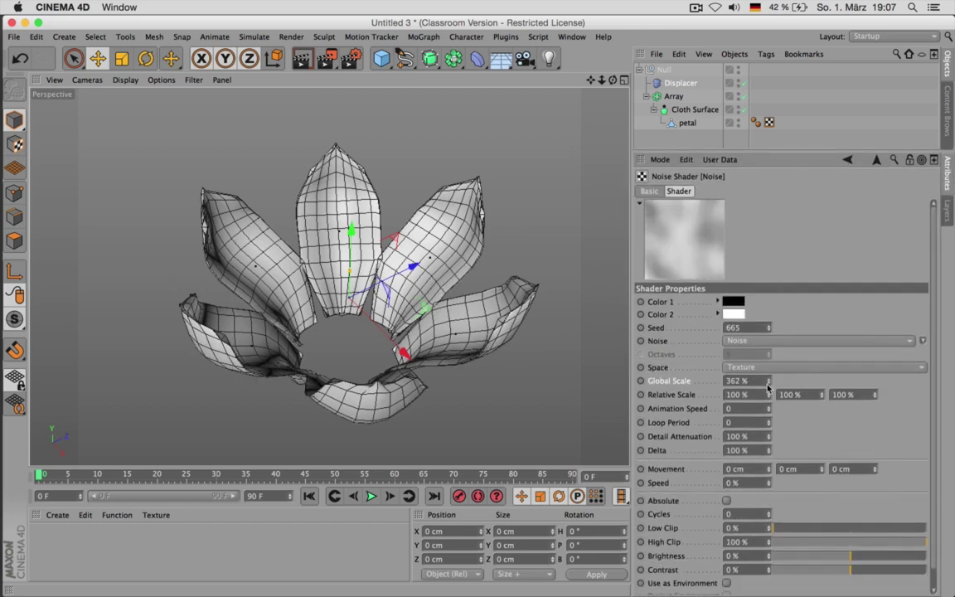
left_click_drag(825, 525, 806, 529)
Reduce the Array's radius to 2 cm
left_click_drag(578, 396, 421, 388, "alt")
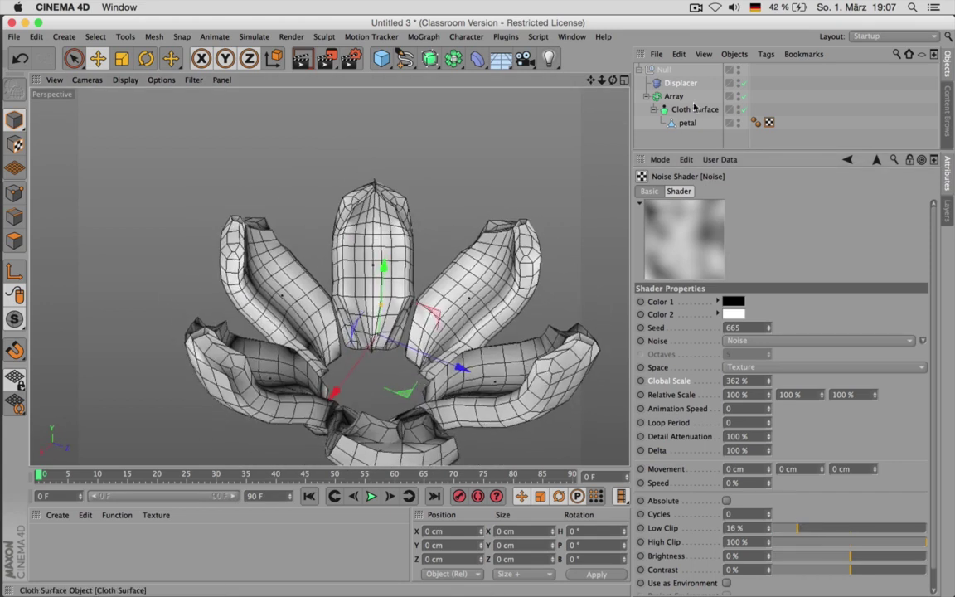
left_click(421, 387)
left_click(756, 224)
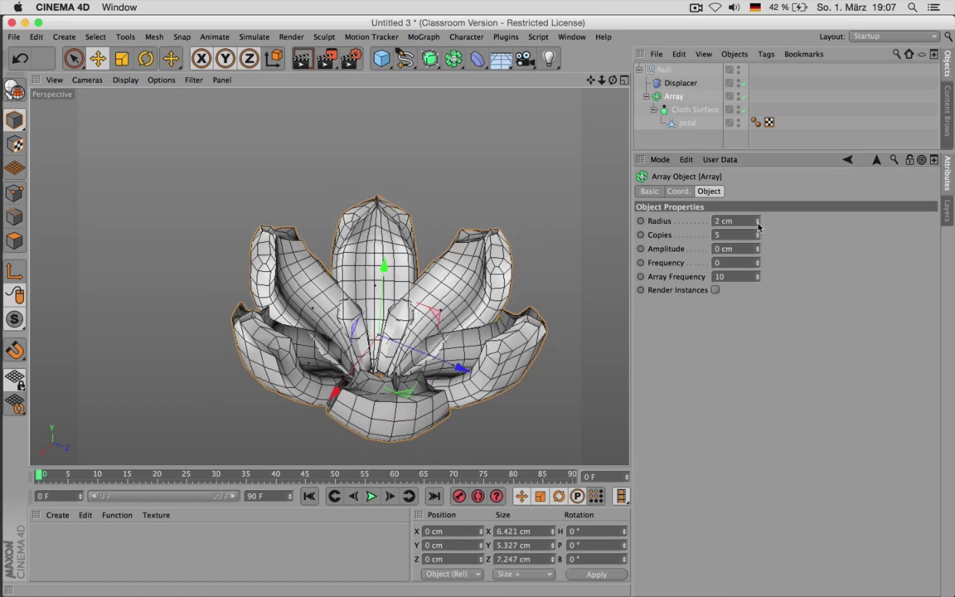
Select the petal and disable the Array and Cloth Surface to isolate the raw petal mesh
left_click(688, 123)
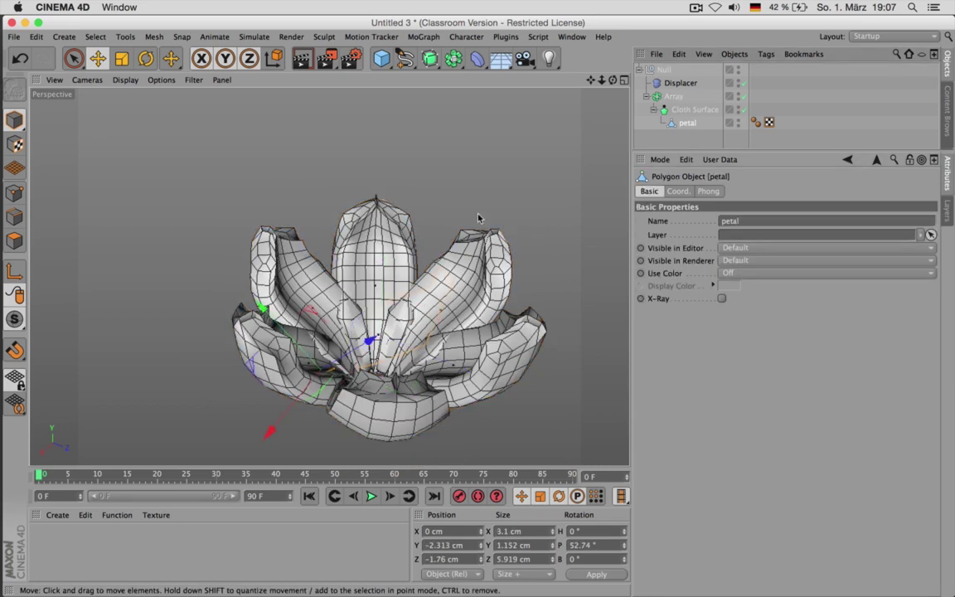
key("r")
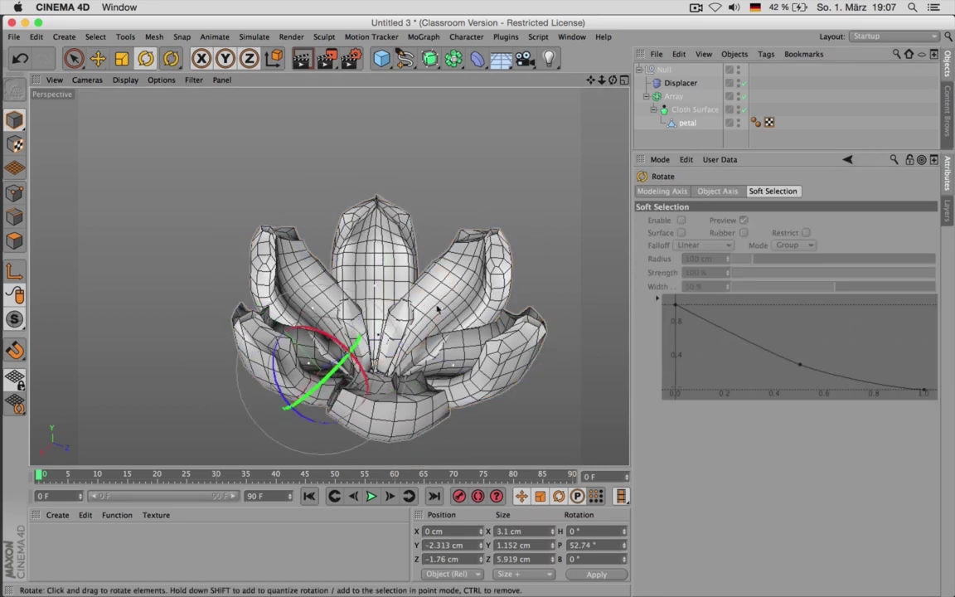
left_click_drag(394, 338, 386, 340)
left_click(745, 97)
left_click(744, 109)
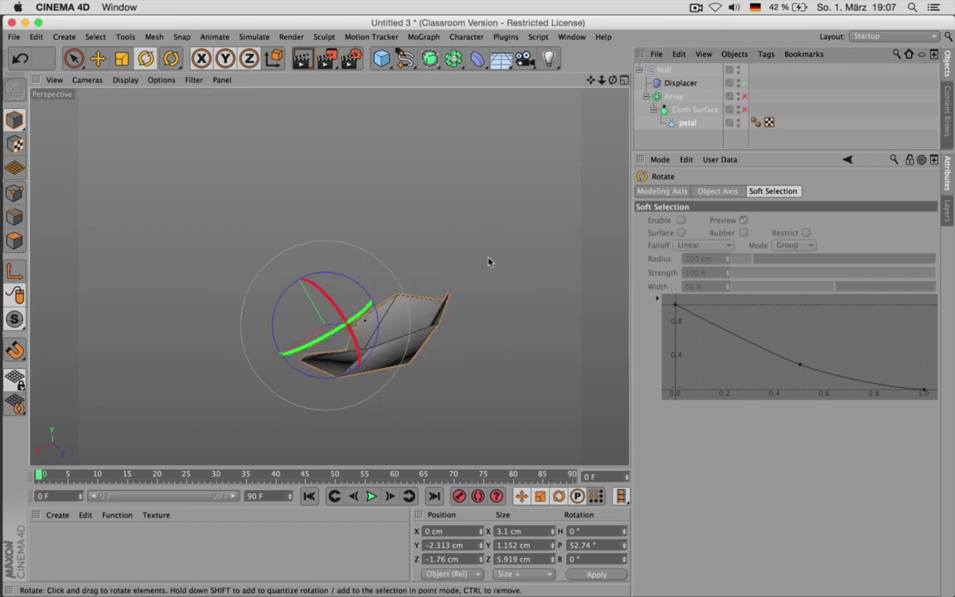
left_click_drag(443, 310, 509, 309, "alt")
right_click_drag(504, 299, 462, 324, "alt")
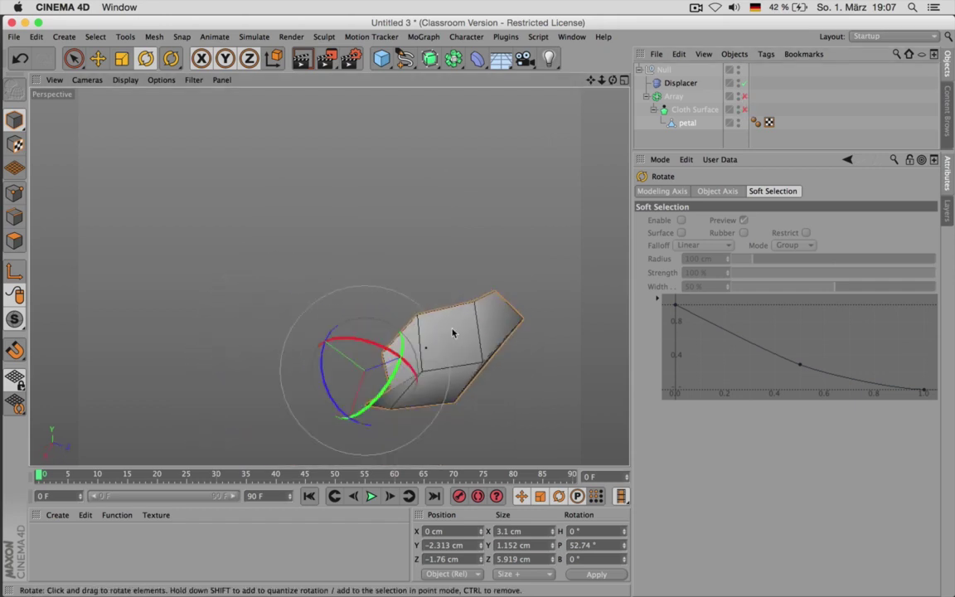
Move the petal's axis to its narrow base end, to Y -2.872 cm and Z -0.713 cm, without shifting the mesh
key("l")
key("e")
left_click_drag(300, 323, 365, 363)
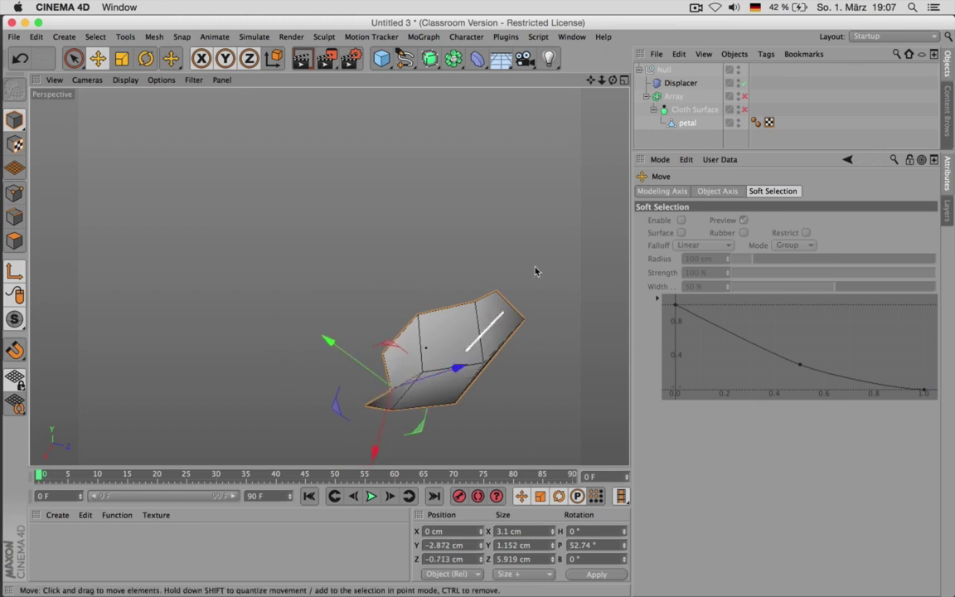
Tilt the petal to a pitch of 37.147° and re-enable the Array and Cloth Surface
key("r")
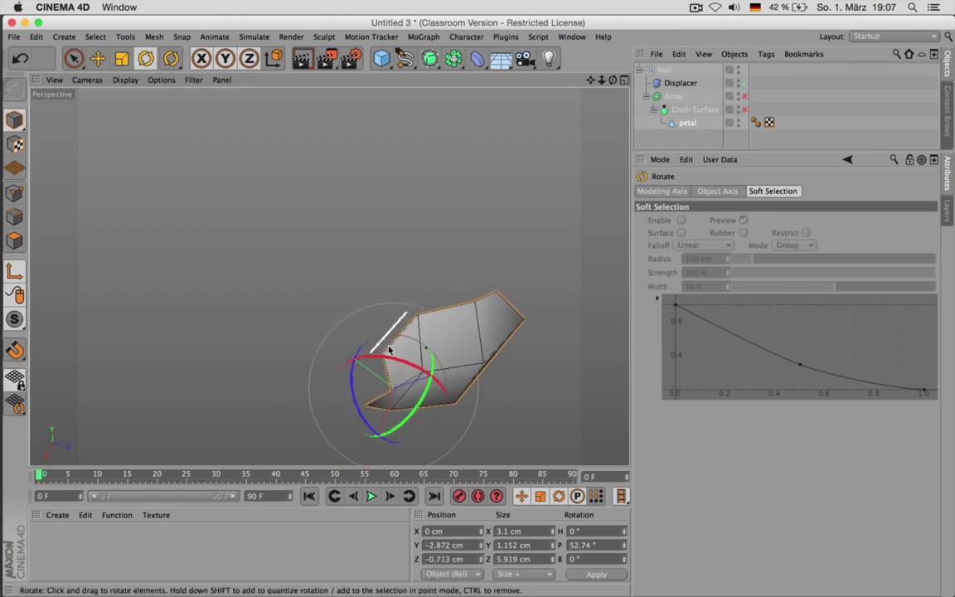
left_click_drag(390, 348, 465, 316)
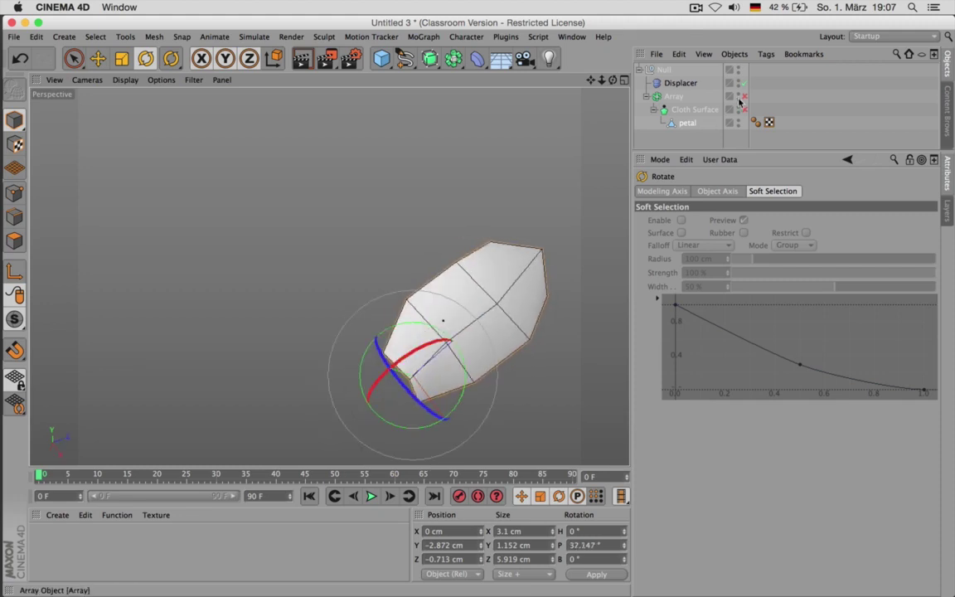
left_click_drag(744, 98, 744, 110)
left_click_drag(500, 285, 439, 228, "alt")
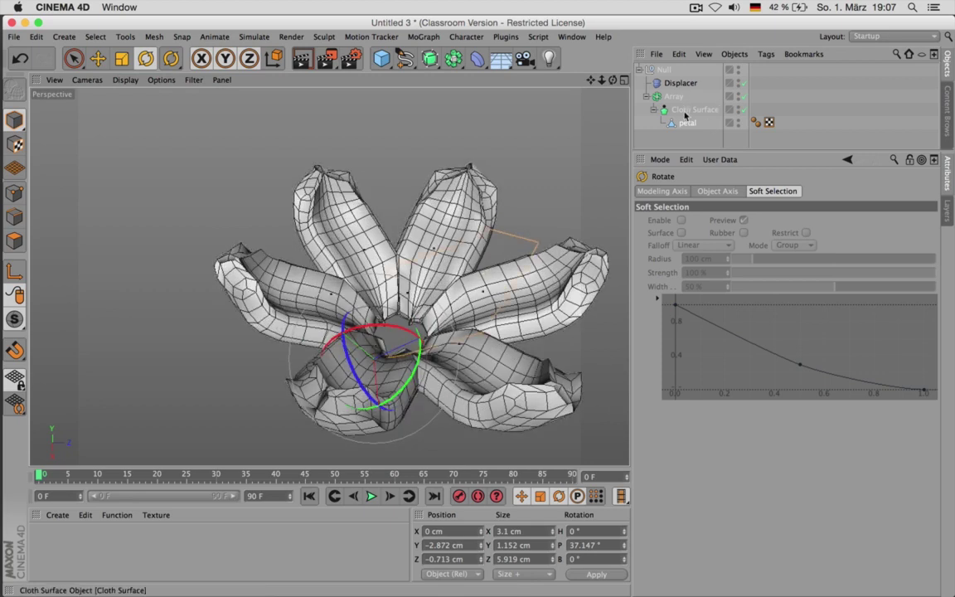
Set the Displacer's type to Intensity after trying a height of 2 cm and restoring 1 cm
left_click(675, 84)
left_click(717, 191)
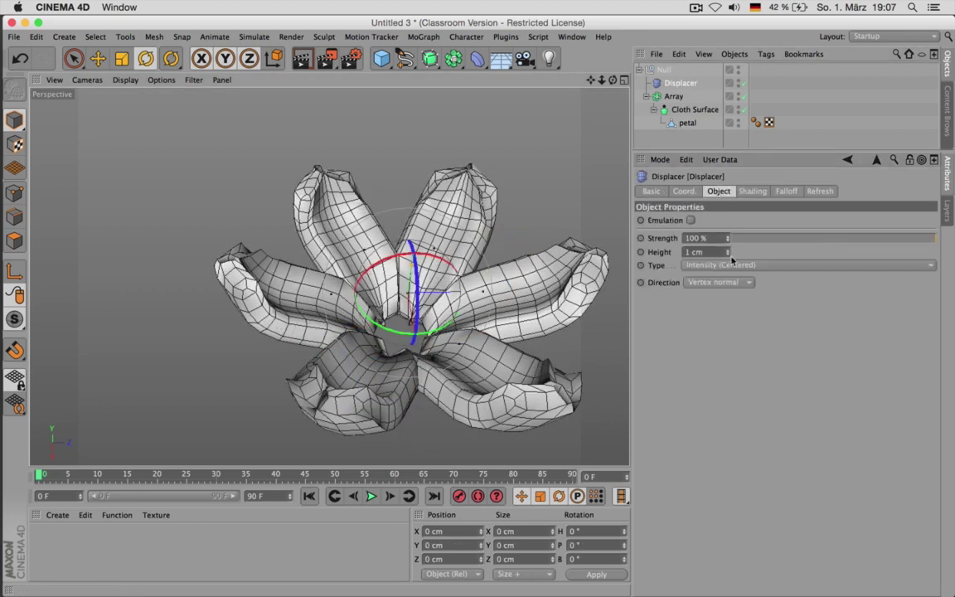
left_click(728, 253)
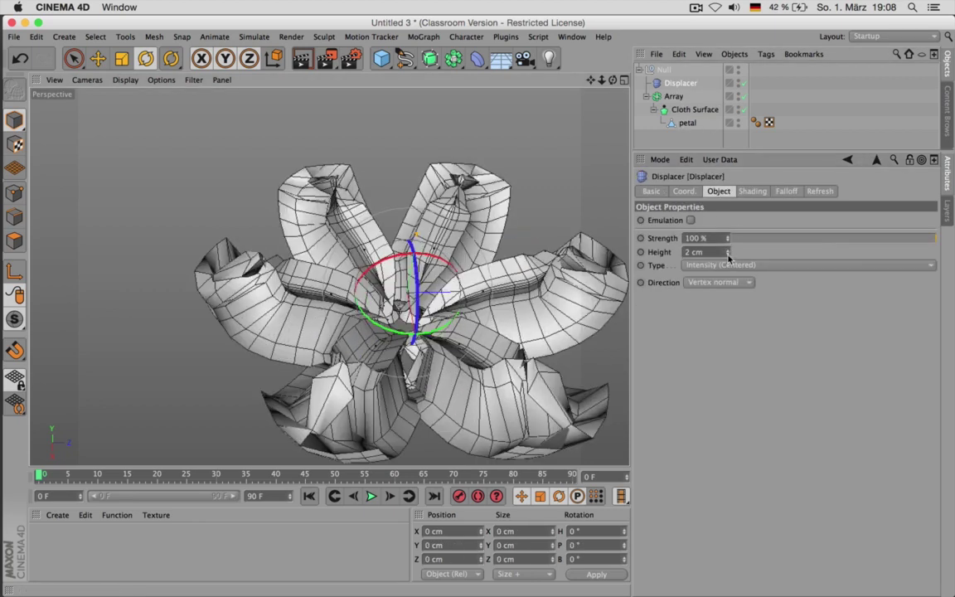
left_click(728, 256)
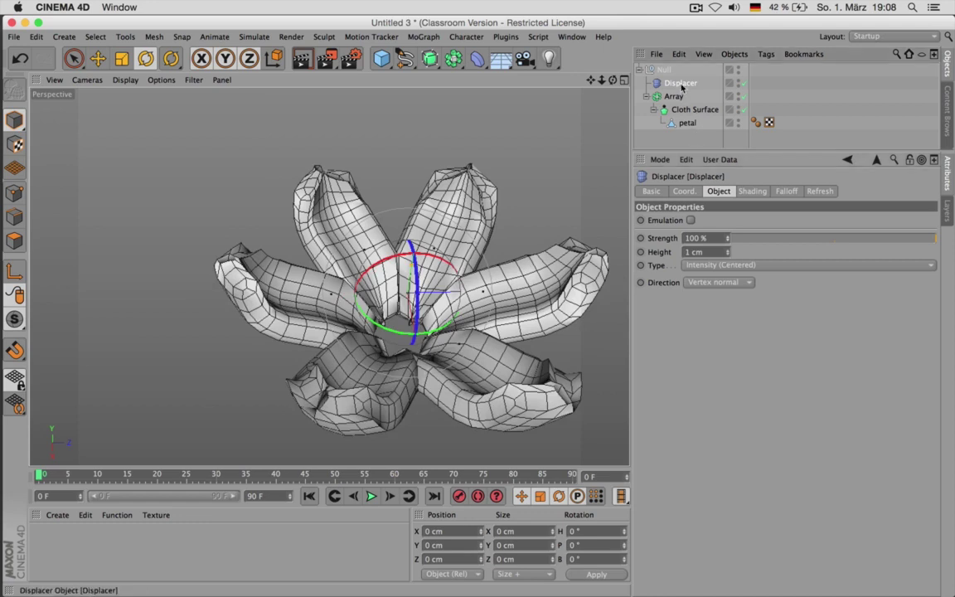
left_click(729, 265)
left_click(729, 251)
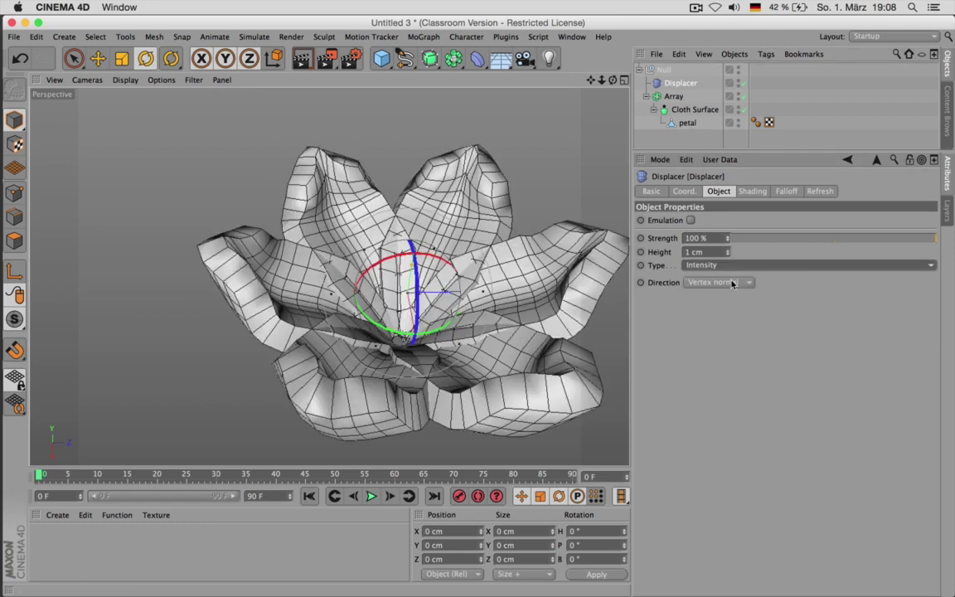
Try global scales of 23 %, 1 % and 5 % for the Displacer's noise shader
left_click(752, 193)
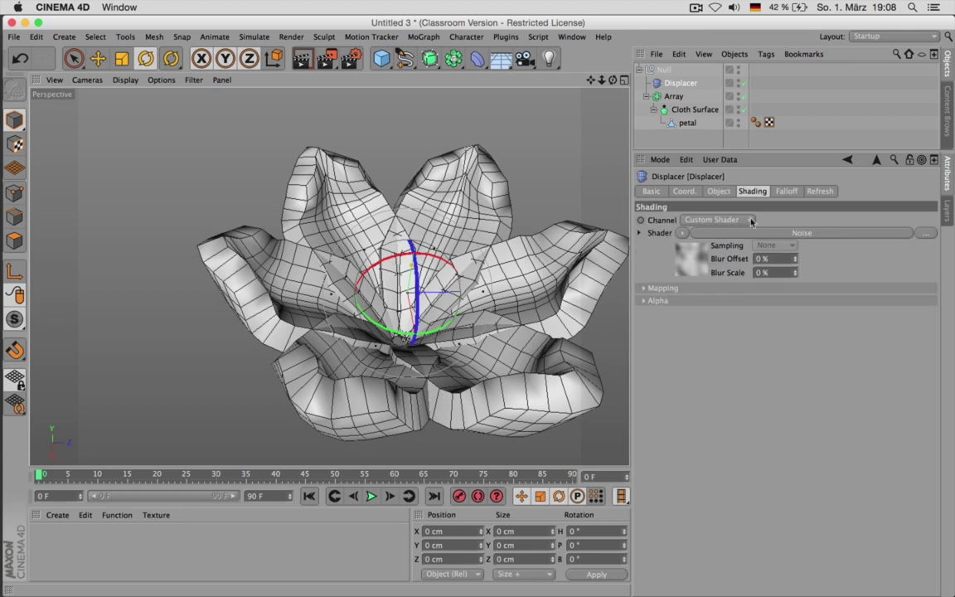
left_click(746, 235)
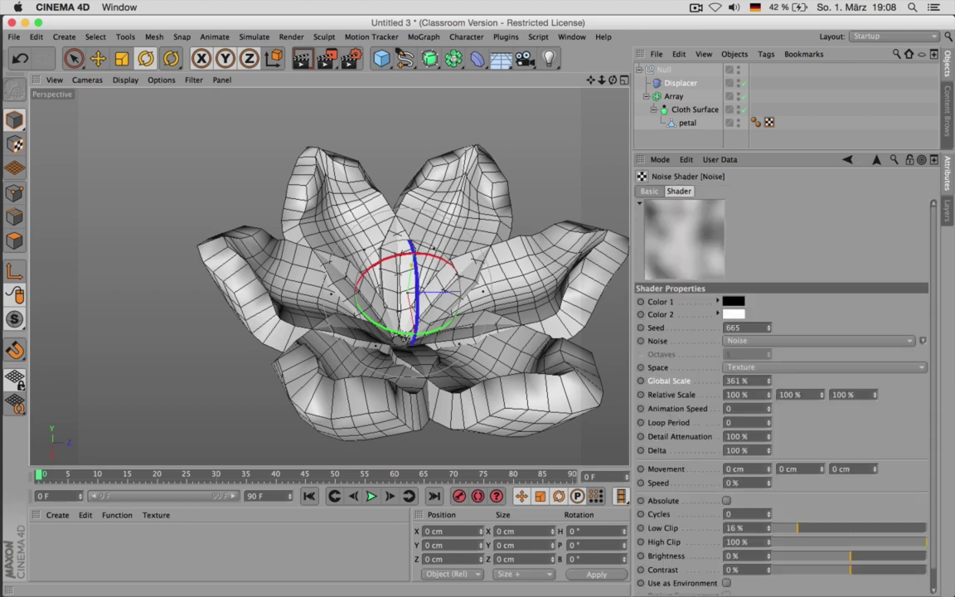
left_click_drag(768, 380, 769, 395)
left_click(754, 378)
type("23")
key("Return")
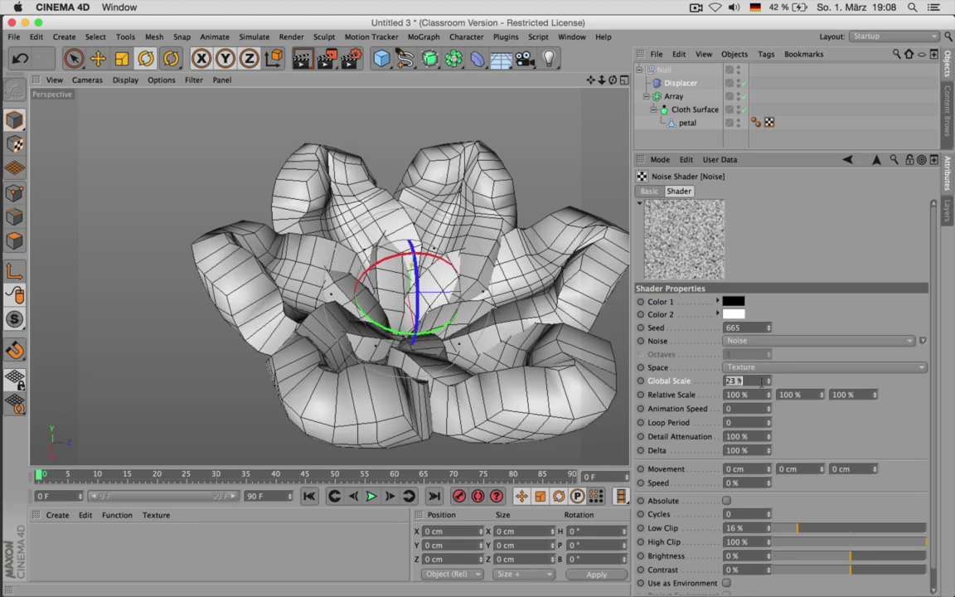
type("1")
key("Return")
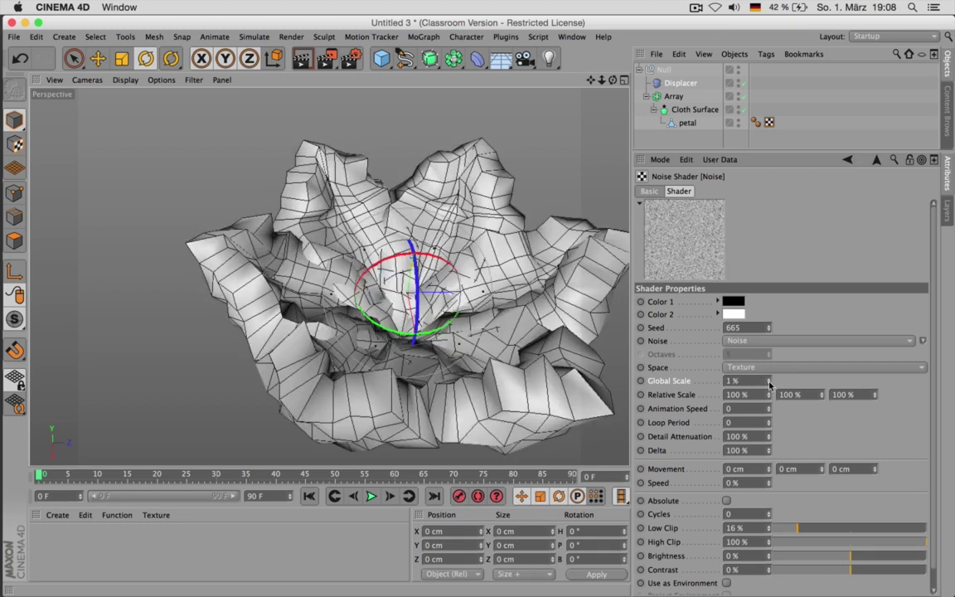
left_click(769, 381)
left_click(770, 381)
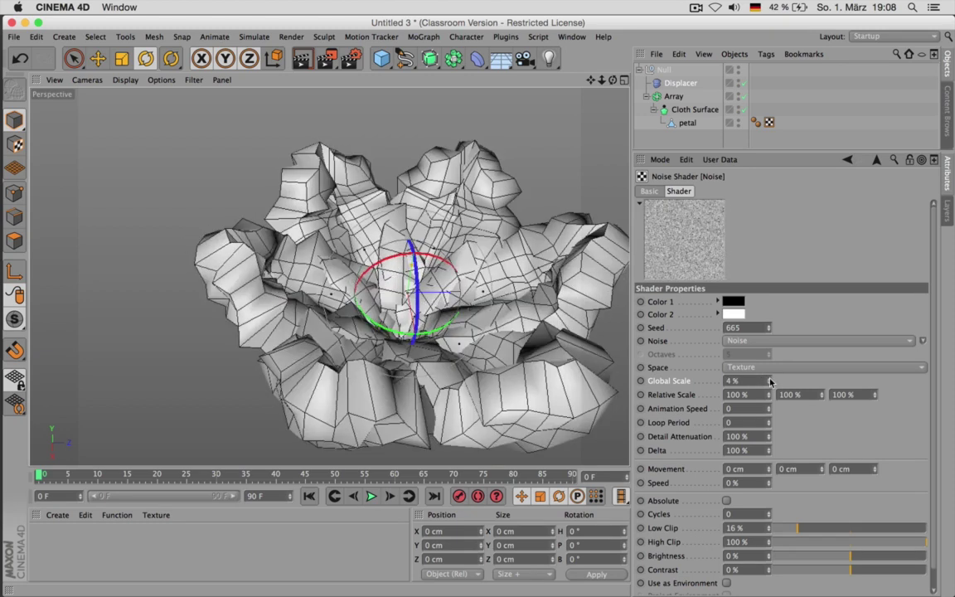
left_click(769, 380)
Change the Displacer's type to Intensity (Centered)
left_click(876, 160)
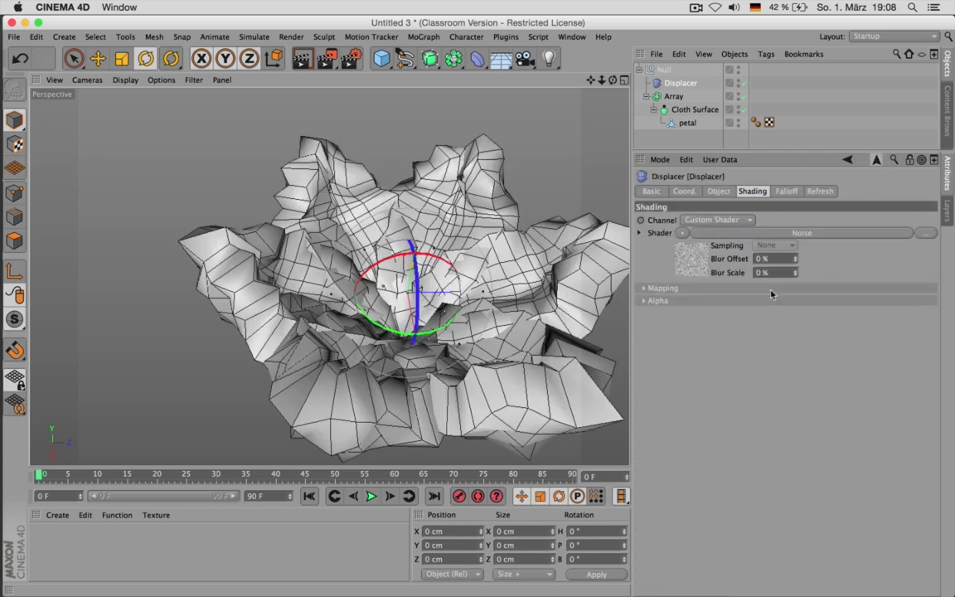
left_click(729, 193)
left_click(730, 265)
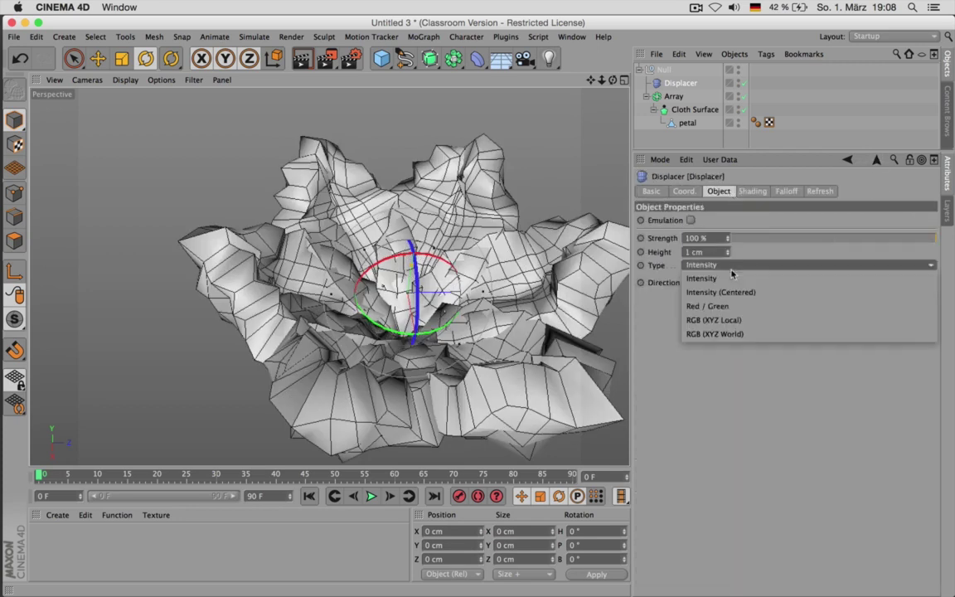
left_click(738, 291)
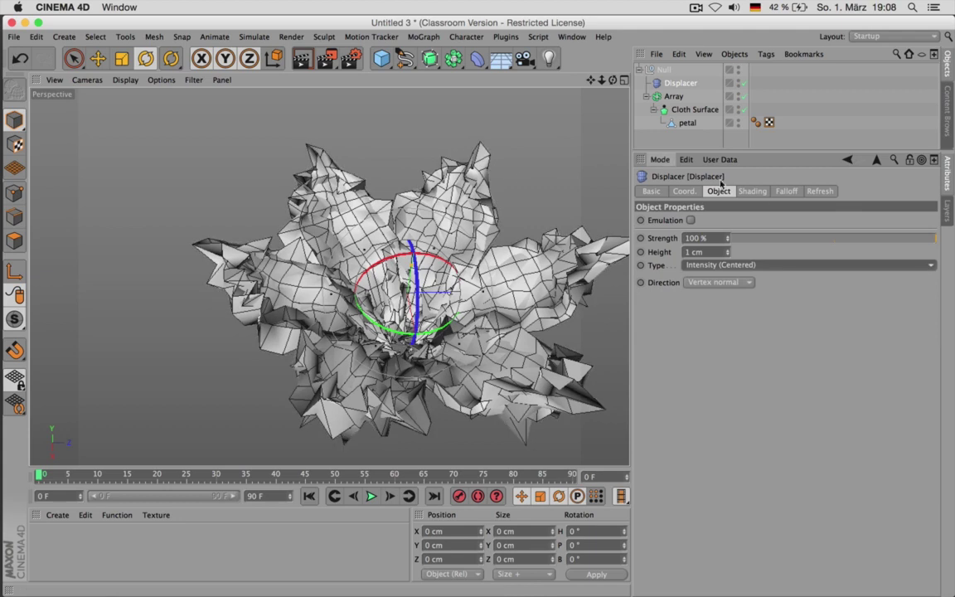
Raise the Displacer noise's global scale until the petals deform in broad, soft waves instead of spikes
left_click(744, 191)
left_click(711, 235)
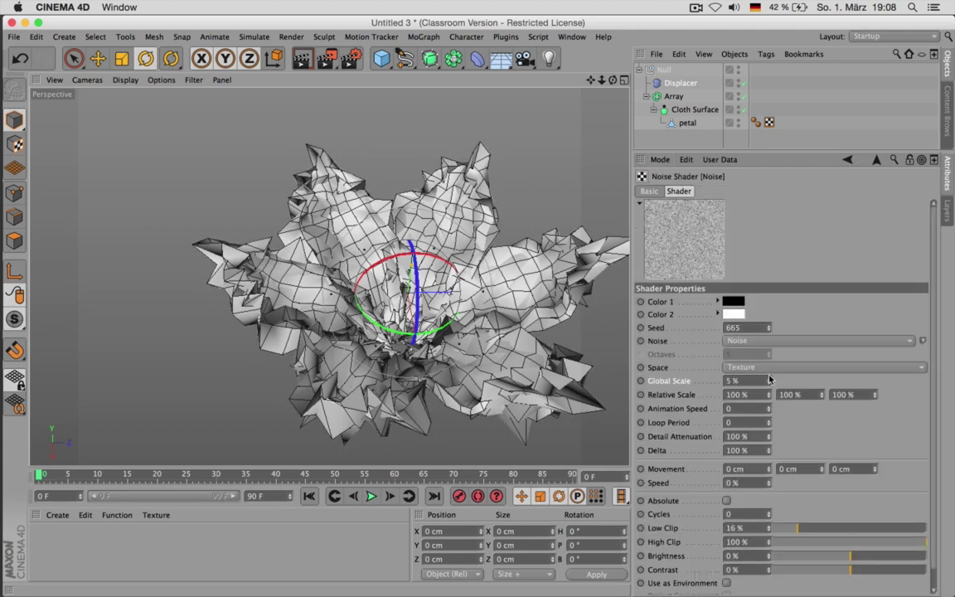
left_click_drag(769, 381, 771, 383)
scroll(463, 352, "down", 3)
left_click_drag(463, 351, 402, 312, "alt")
scroll(469, 358, "up", 3)
left_click_drag(487, 219, 462, 246, "alt")
Add a Subdivision Surface and put the whole Null group with the flower inside it
left_click(668, 68)
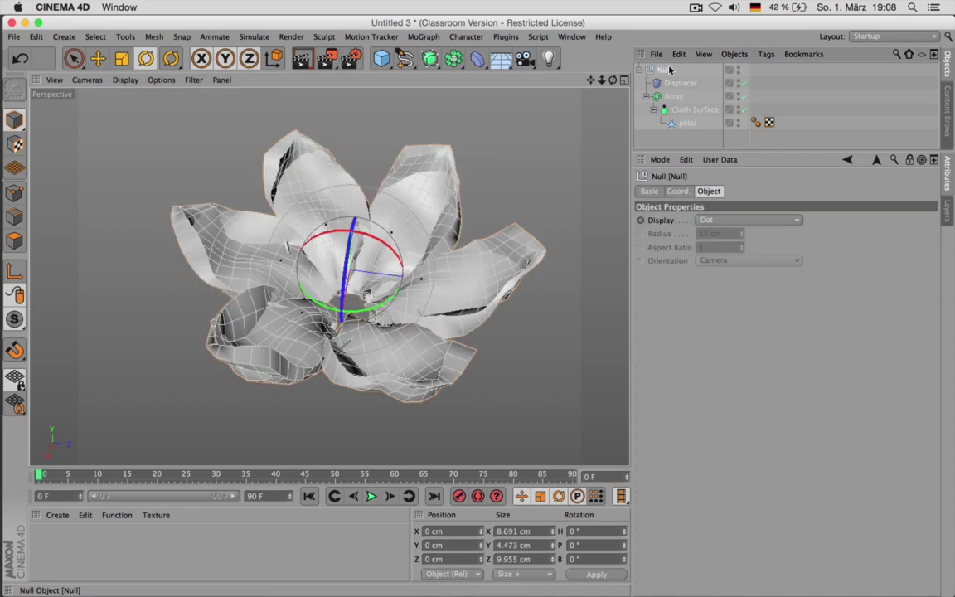
left_click(789, 77)
left_click_drag(429, 58, 480, 77)
left_click_drag(662, 79, 668, 73)
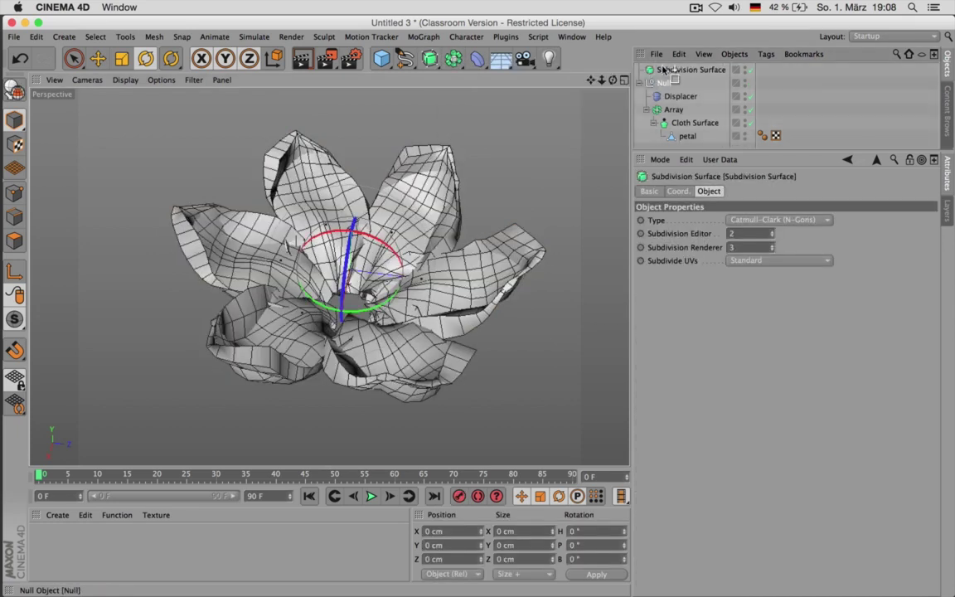
left_click(671, 70)
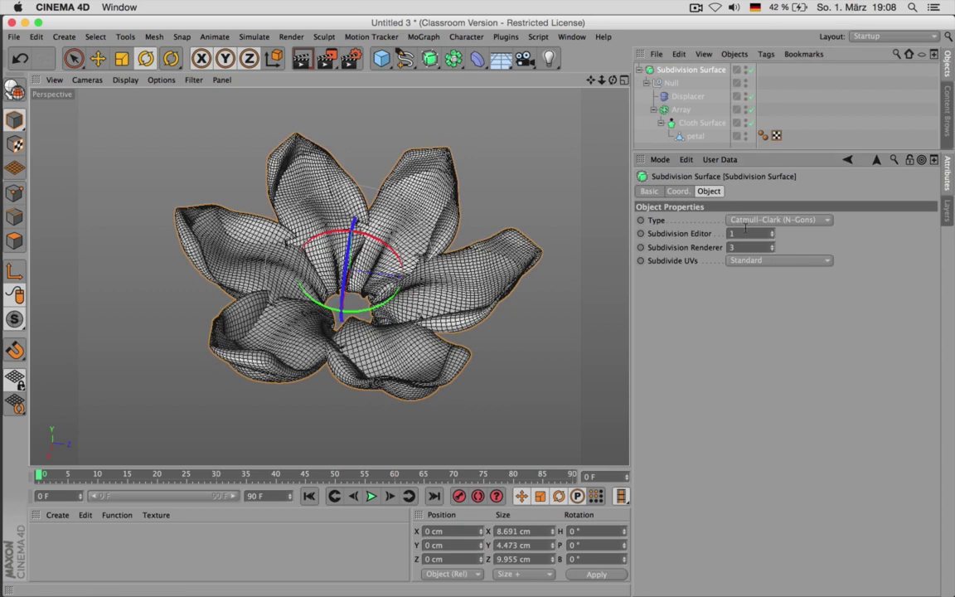
Set both the editor and renderer subdivision levels to 1 and inspect the smoothed flower
left_click(744, 229)
type("1")
key("Tab")
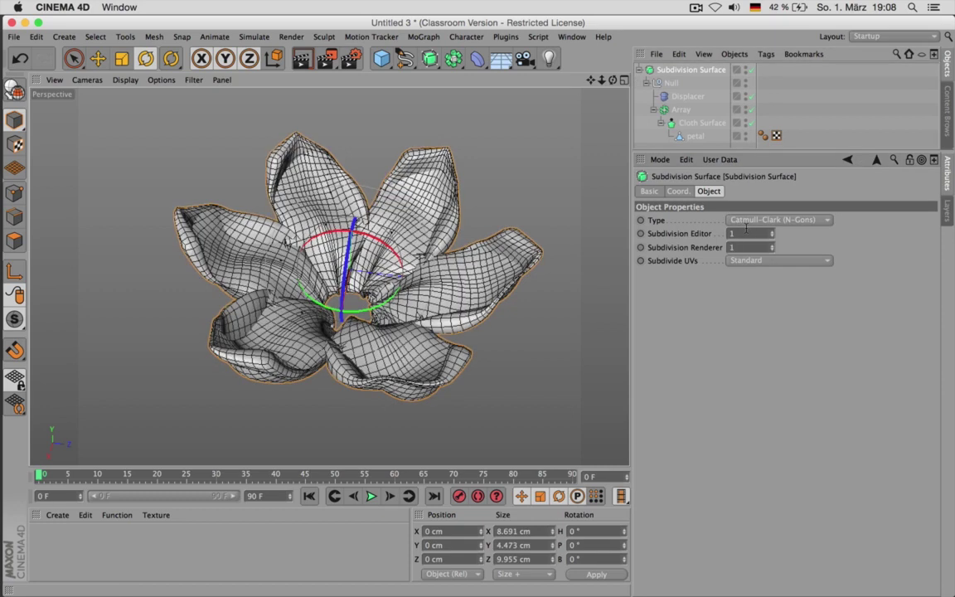
left_click(797, 126)
scroll(470, 240, "down", 5)
scroll(435, 238, "up", 4)
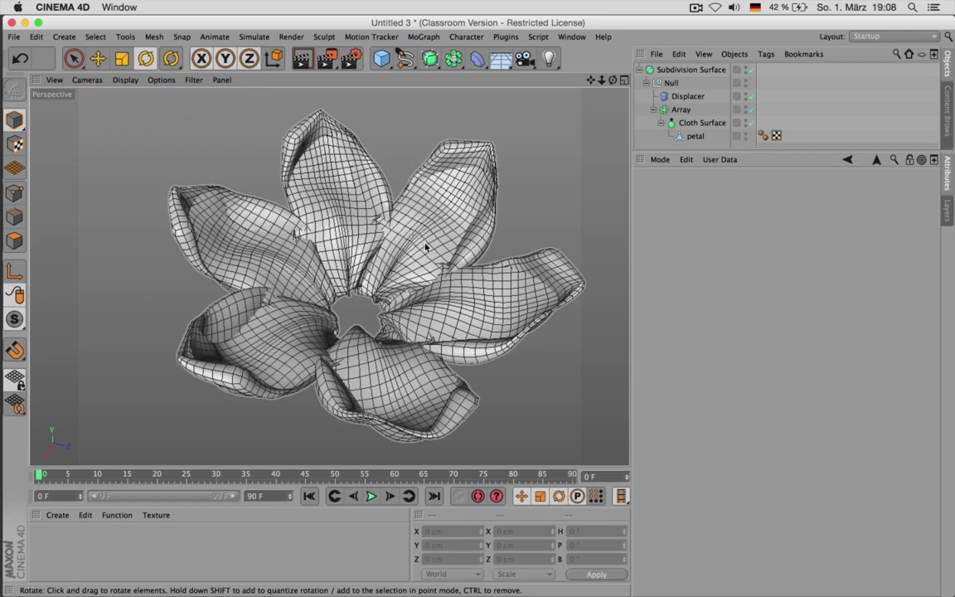
left_click_drag(433, 245, 392, 226, "alt")
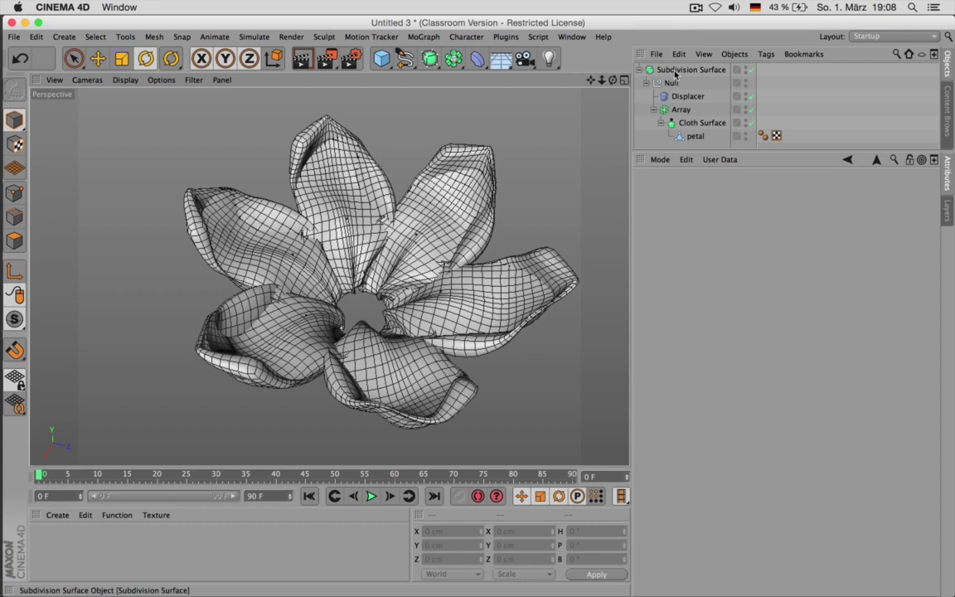
Take the Null group out of the Subdivision Surface and delete the Subdivision Surface
left_click_drag(671, 83, 663, 66)
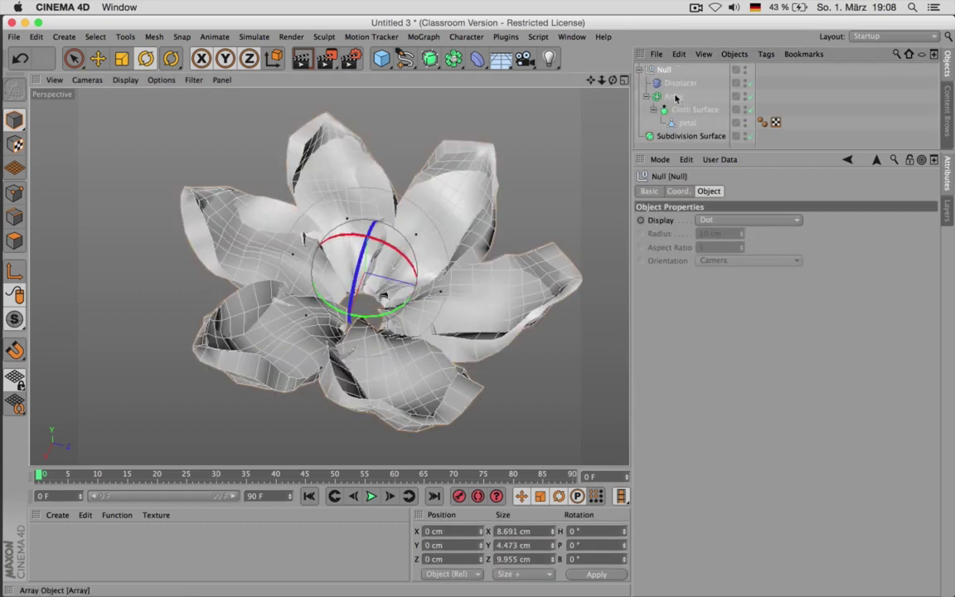
left_click(679, 137)
key("Delete")
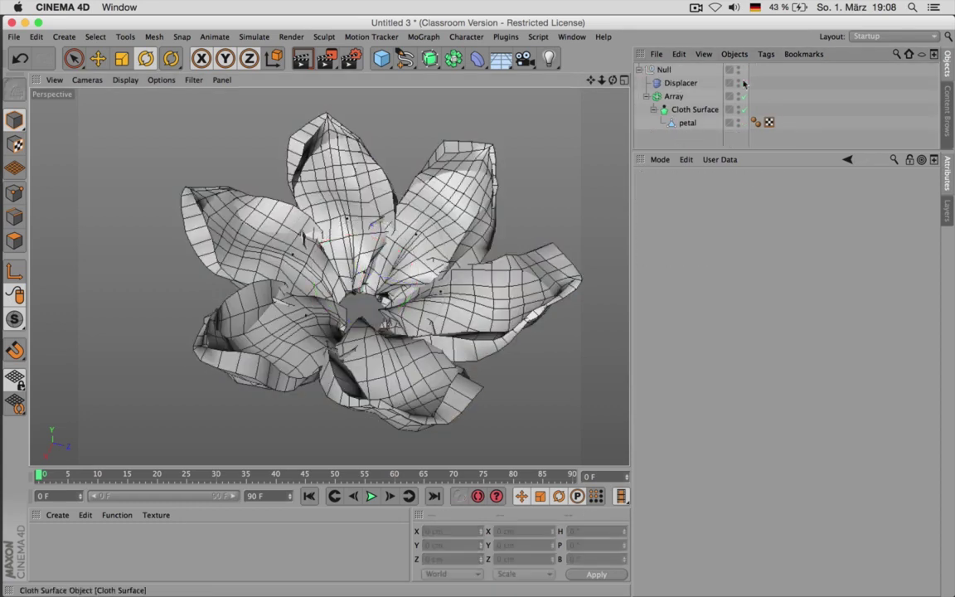
Rename the Null group as flower_top
left_click(665, 70)
double_click(667, 71)
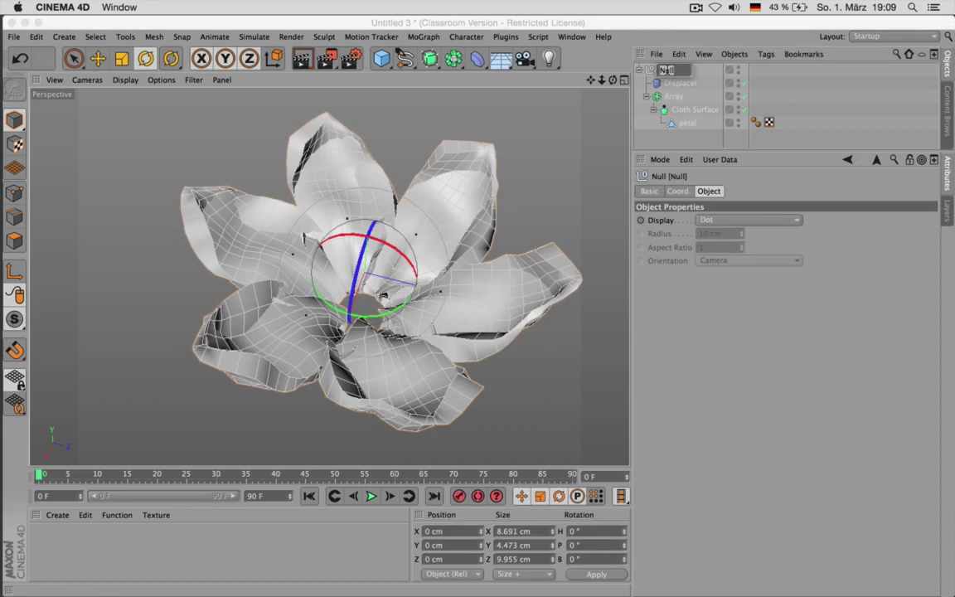
type("flower_top")
key("Return")
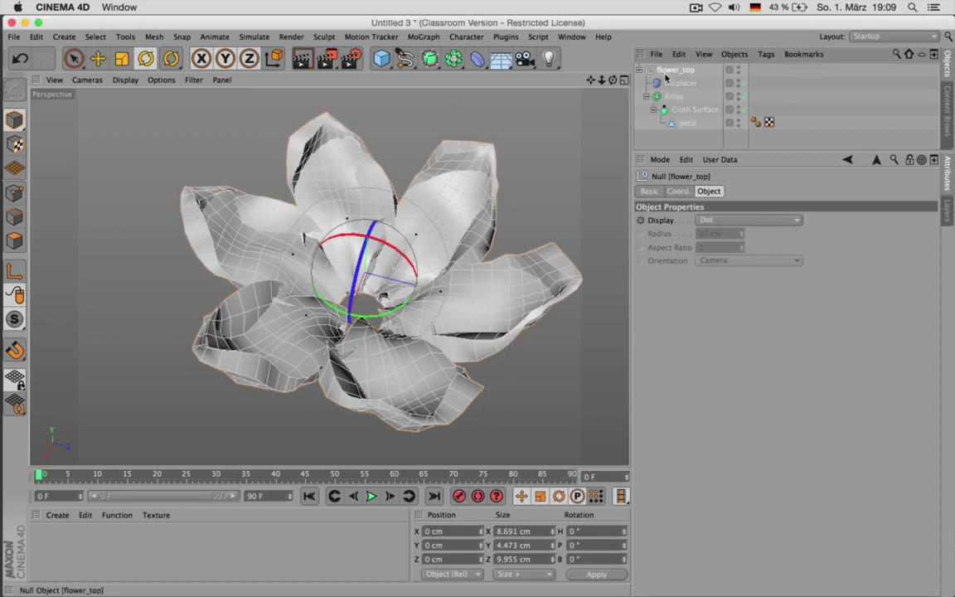
Create an instance of the flower_top group
scroll(455, 213, "down", 3)
left_click_drag(455, 213, 546, 168, "alt")
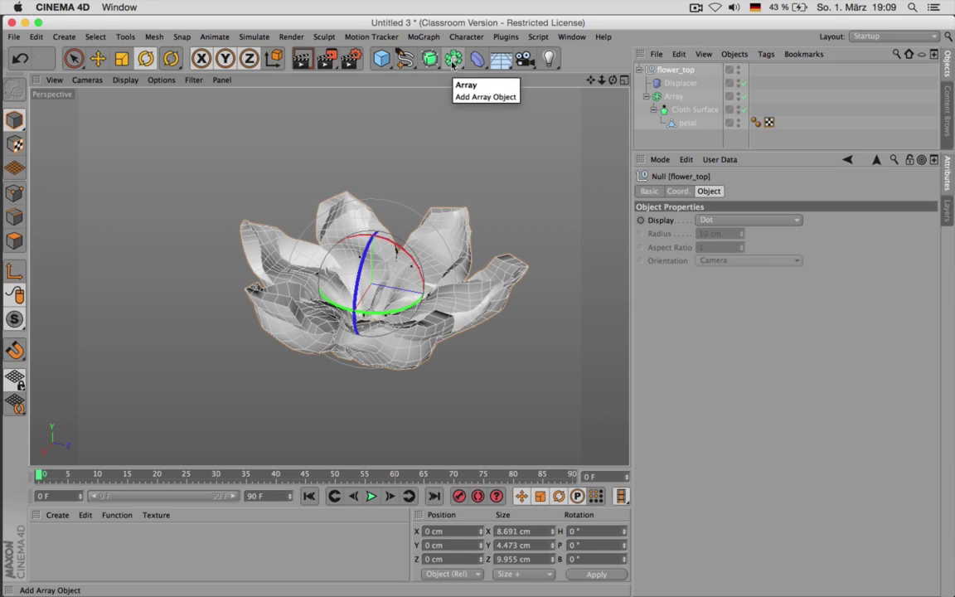
left_click_drag(454, 64, 674, 74)
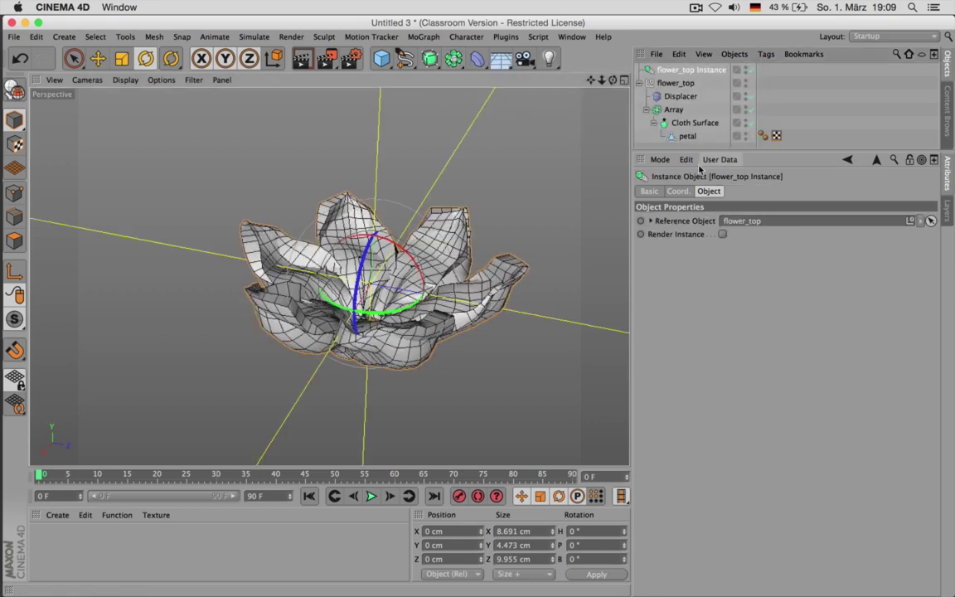
Scale the flower_top instance narrower and raise it to about Y 0.776 cm to form an inner petal ring
left_click(677, 192)
mouse_move(796, 222)
left_mouse_down()
mouse_move(803, 269)
mouse_move(797, 214)
left_mouse_up()
key("e")
left_click_drag(381, 240, 380, 214)
left_click_drag(406, 254, 408, 311, "alt")
Duplicate the instance as a narrower innermost ring with an X scale of about 0.33, turned about its vertical axis
left_click_drag(686, 72, 710, 69, "ctrl")
left_click_drag(797, 222, 797, 249)
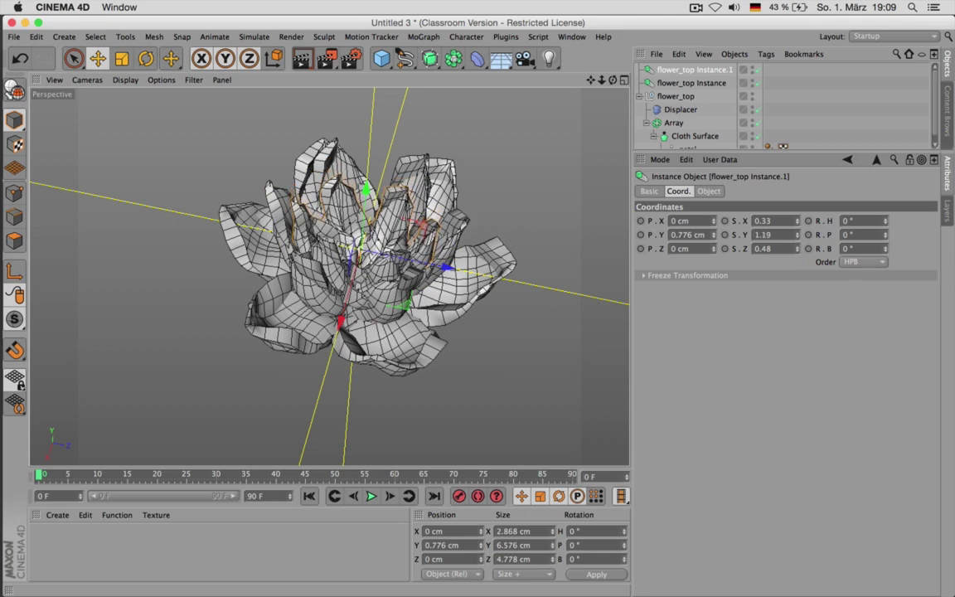
key("r")
left_click_drag(420, 245, 443, 261)
left_click(772, 98)
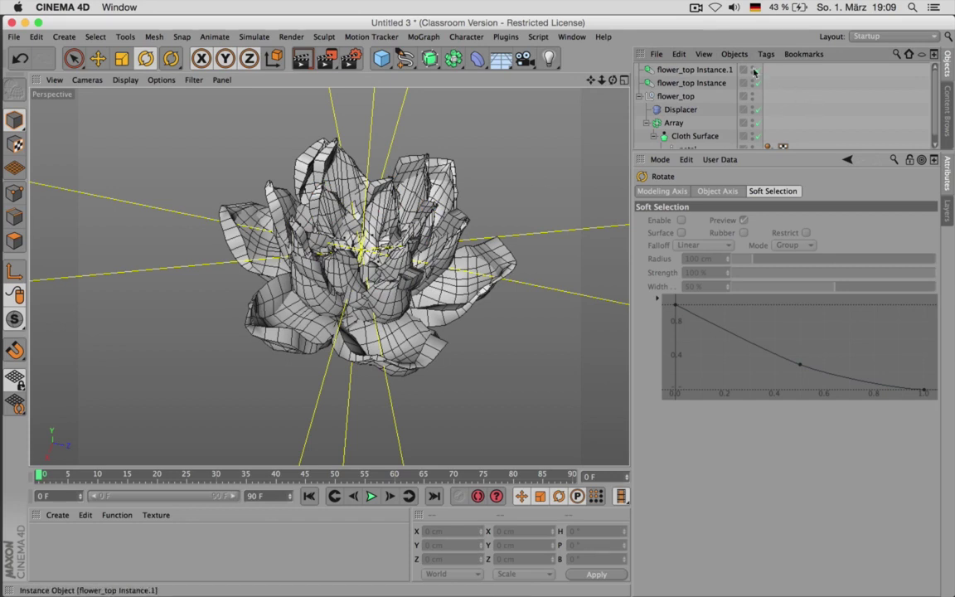
scroll(365, 195, "down", 8)
left_click_drag(423, 192, 328, 275, "alt")
scroll(390, 200, "up", 5)
scroll(396, 200, "up", 4)
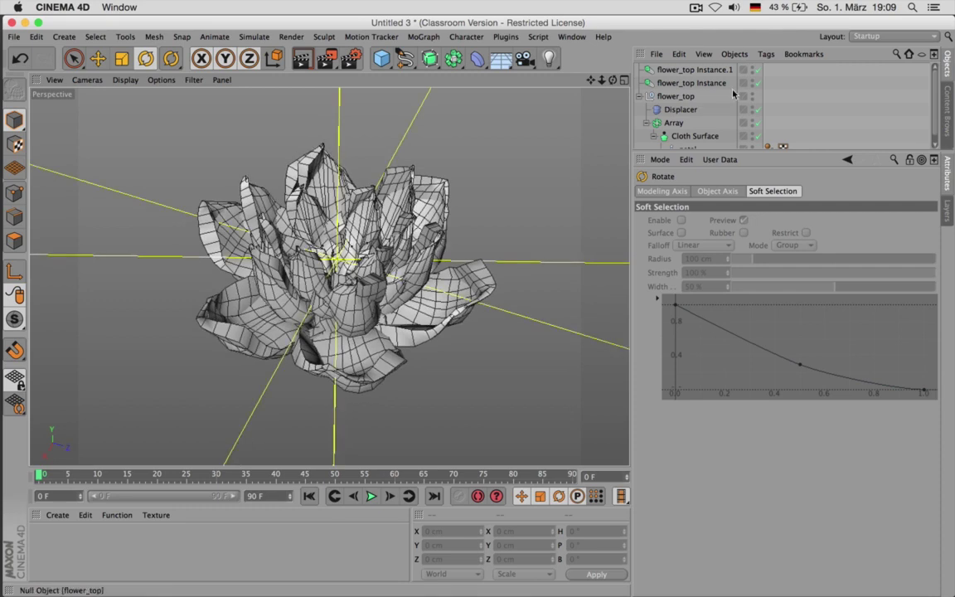
left_click(696, 8)
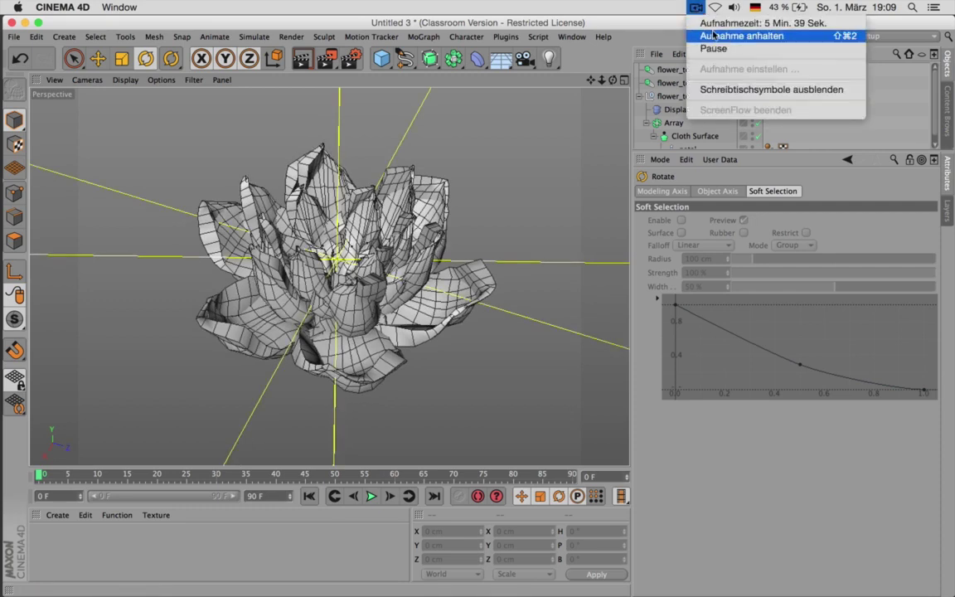
left_click(712, 36)
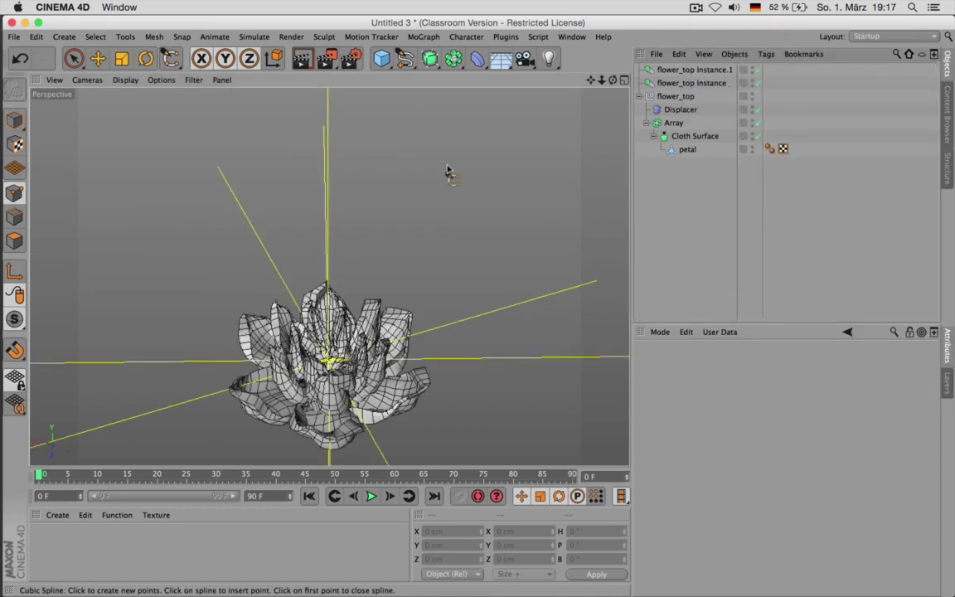
Draw a three-point cubic spline in the front view, curving from the flower's centre up to about X 4.3 cm, Y 13.5 cm
middle_click(447, 171)
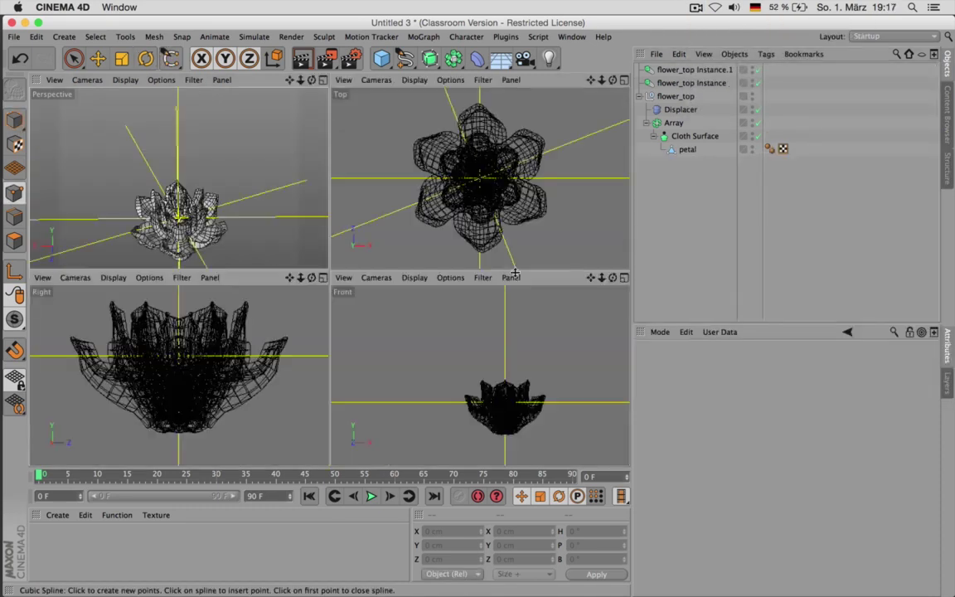
middle_click(554, 358)
left_click_drag(405, 58, 530, 98)
left_click_drag(591, 79, 571, 110)
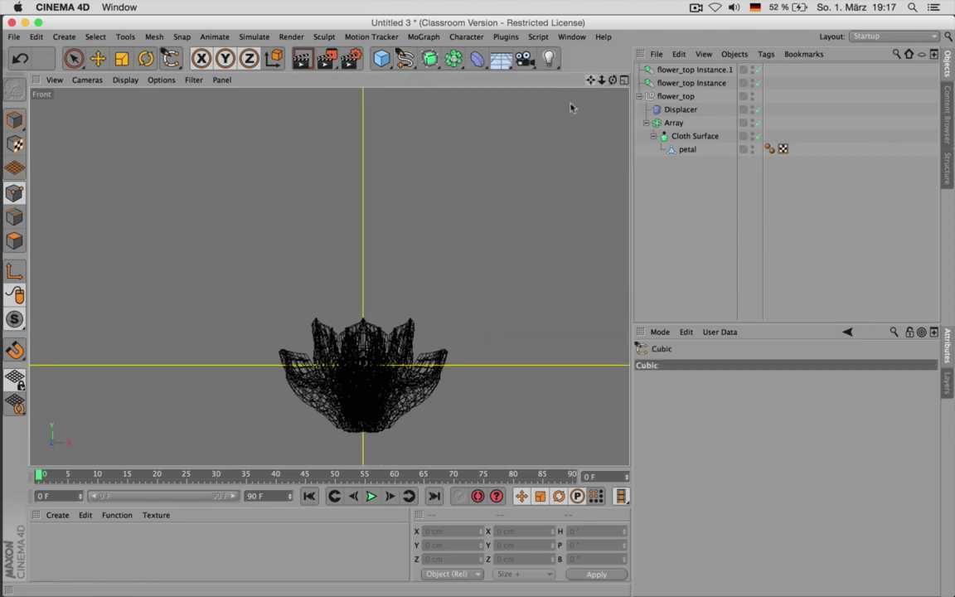
left_click(362, 393)
left_click(380, 246)
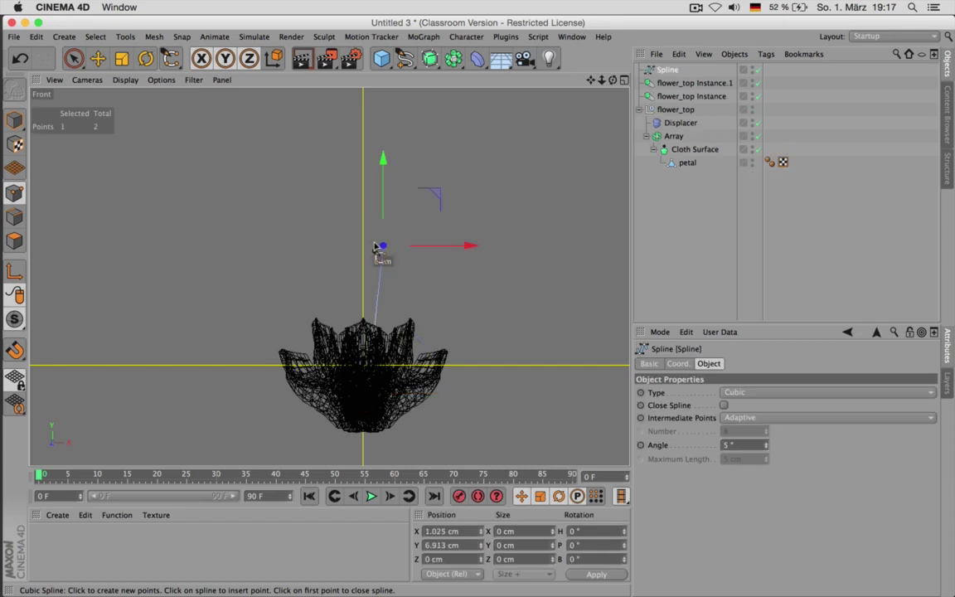
left_click(447, 117)
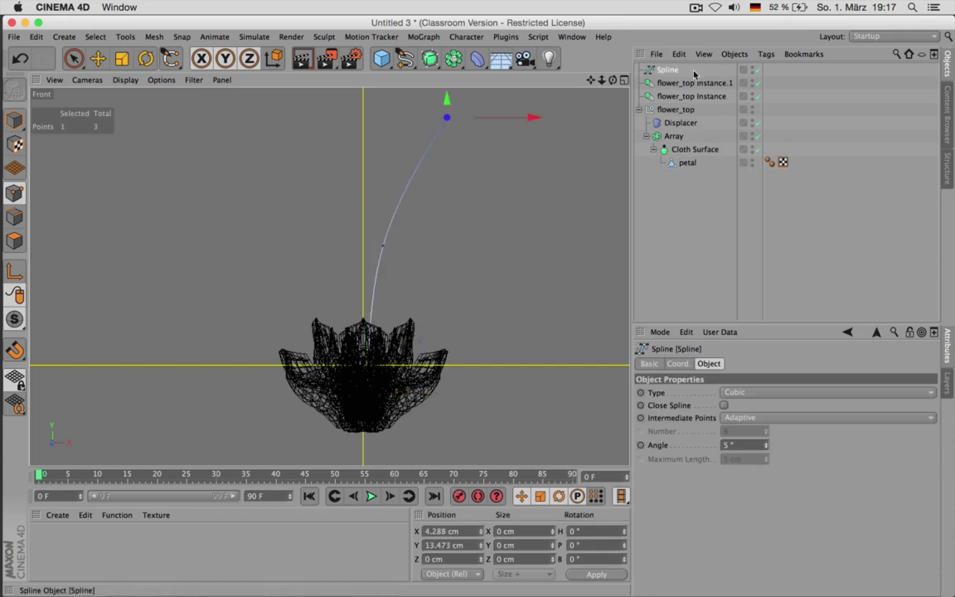
Add a six-sided n-Side spline with a small radius as the cross-section for the curved spline
left_click(404, 58)
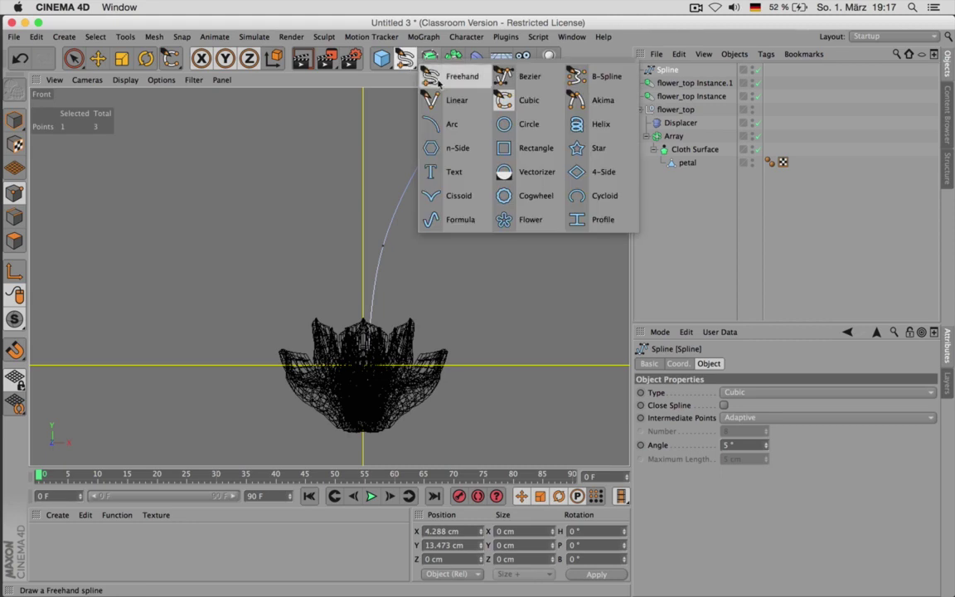
left_click(458, 149)
double_click(740, 393)
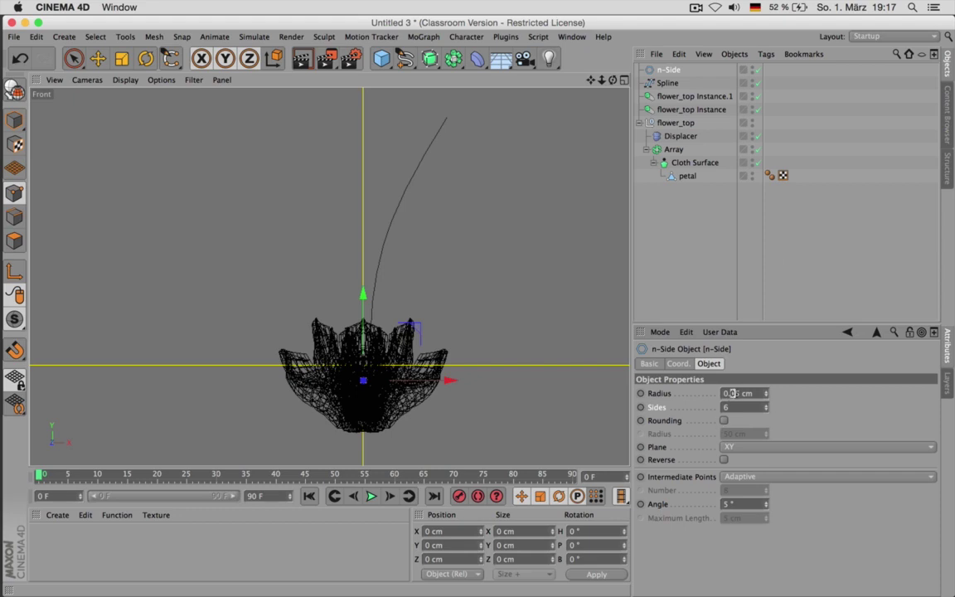
Sweep the n-Side profile along the curved spline and set the n-Side's radius to 0.05 cm
left_click(429, 58)
left_click(466, 124)
left_click_drag(699, 81, 662, 99)
left_click_drag(666, 94, 668, 71)
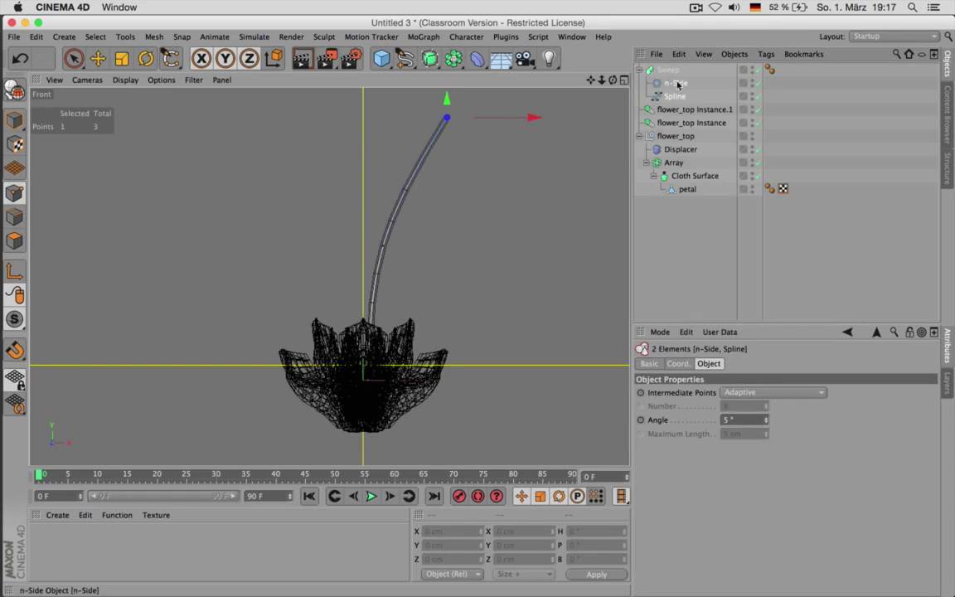
left_click(675, 83)
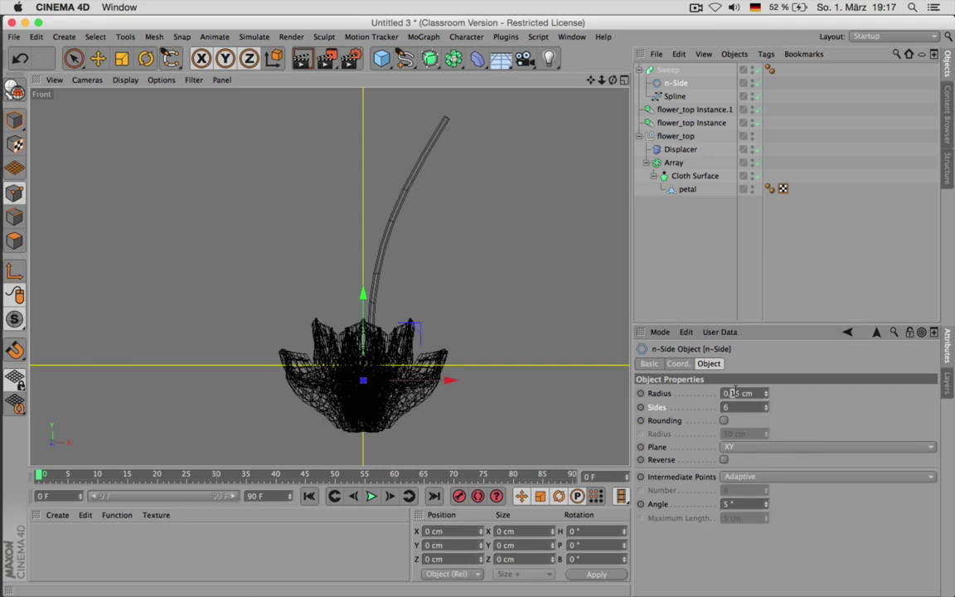
key("Return")
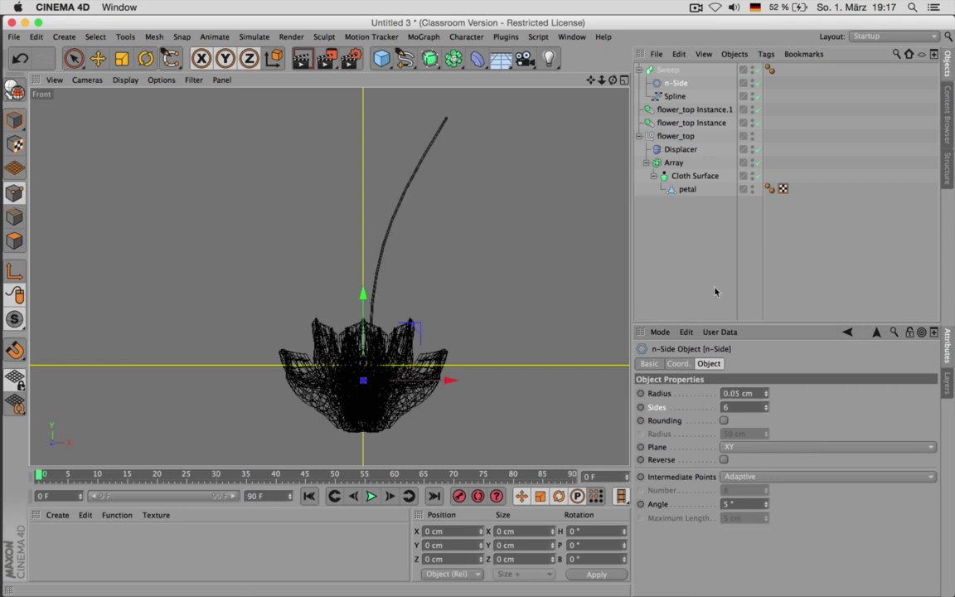
Set the swept stamen spline's adaptive intermediate point angle to 2°
middle_click(497, 204)
middle_click(248, 199)
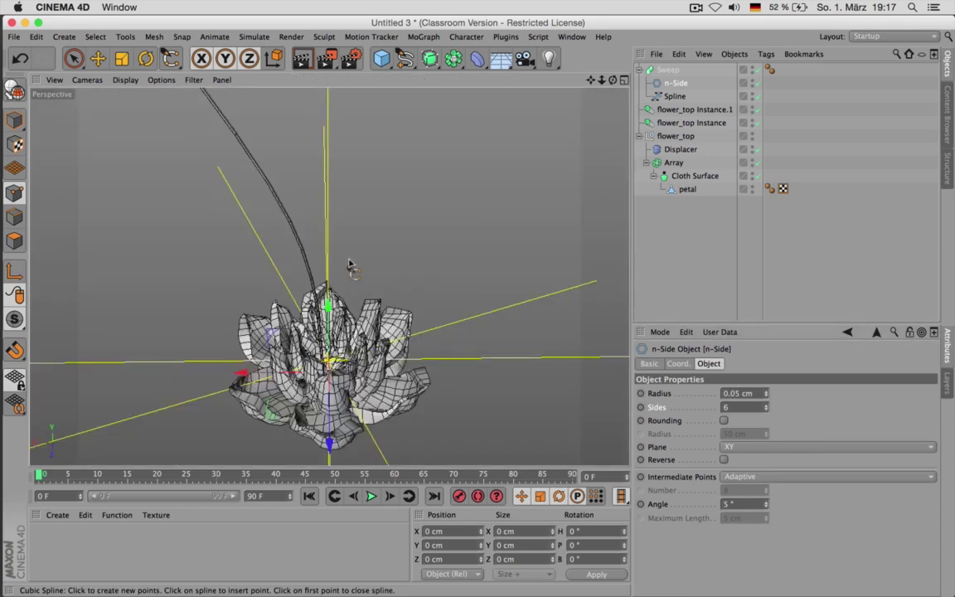
key("n")
key("a")
scroll(319, 288, "up", 2)
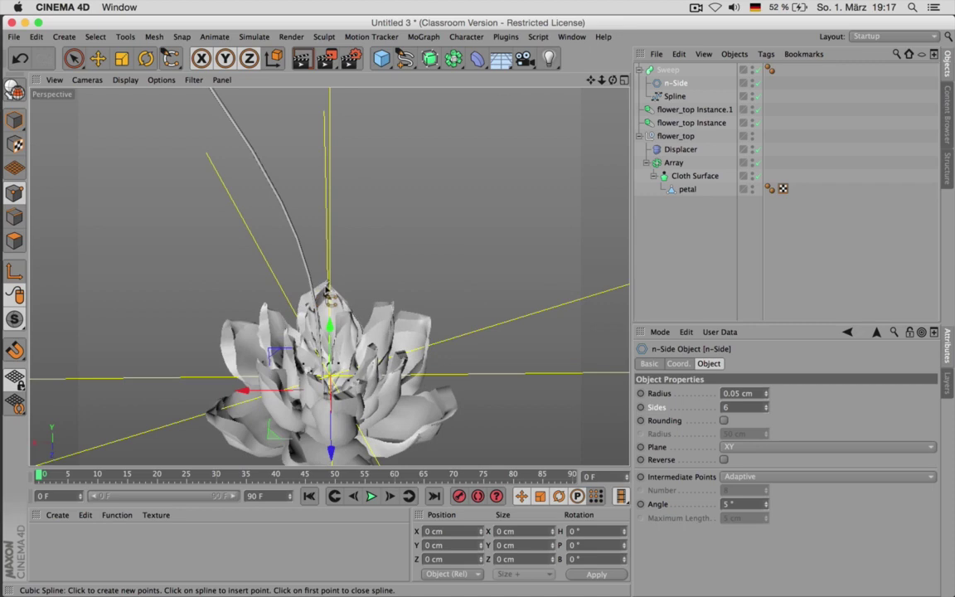
left_click(672, 96)
key("n")
key("b")
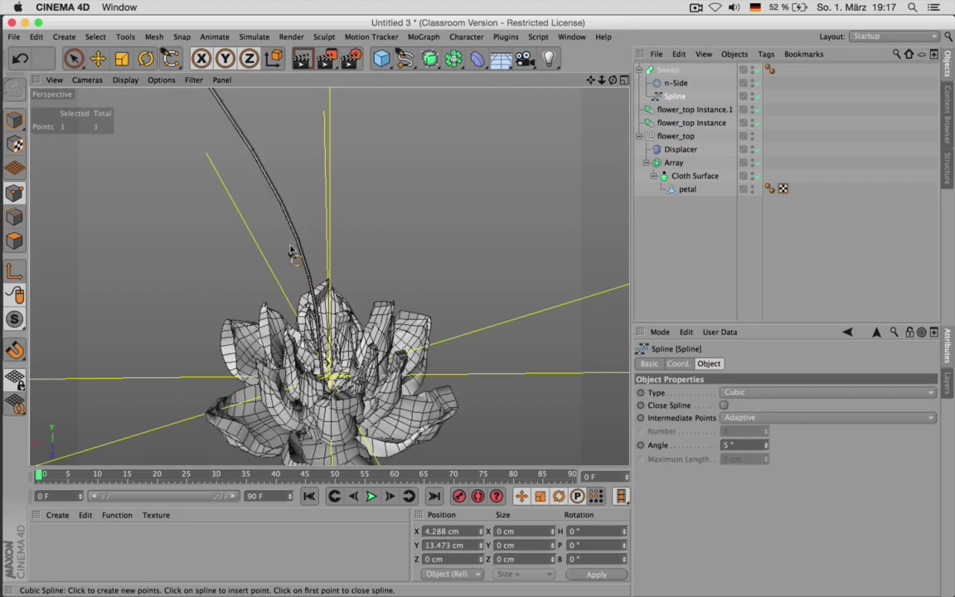
left_click_drag(299, 256, 295, 243, "alt")
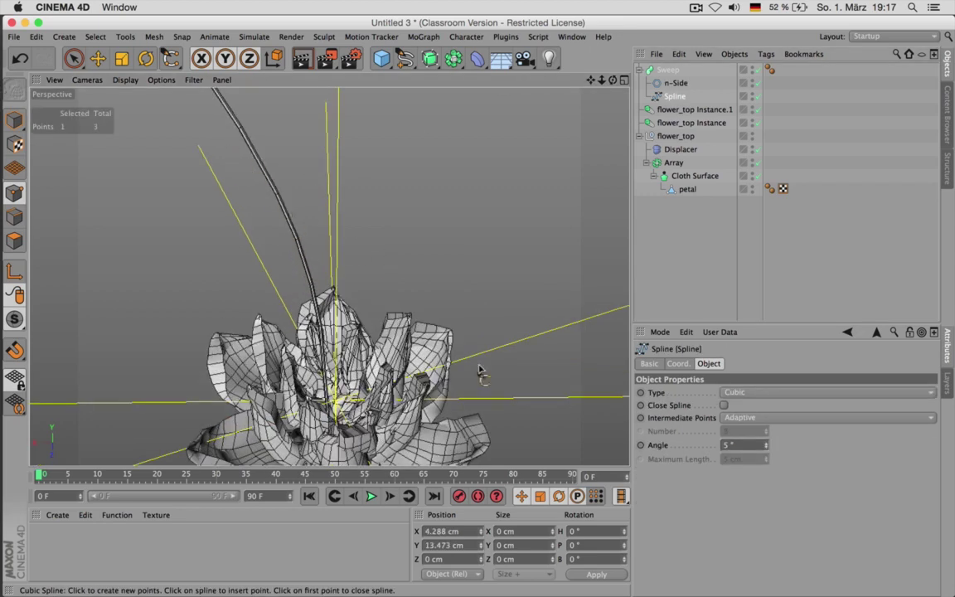
left_click(767, 449)
left_click(767, 448)
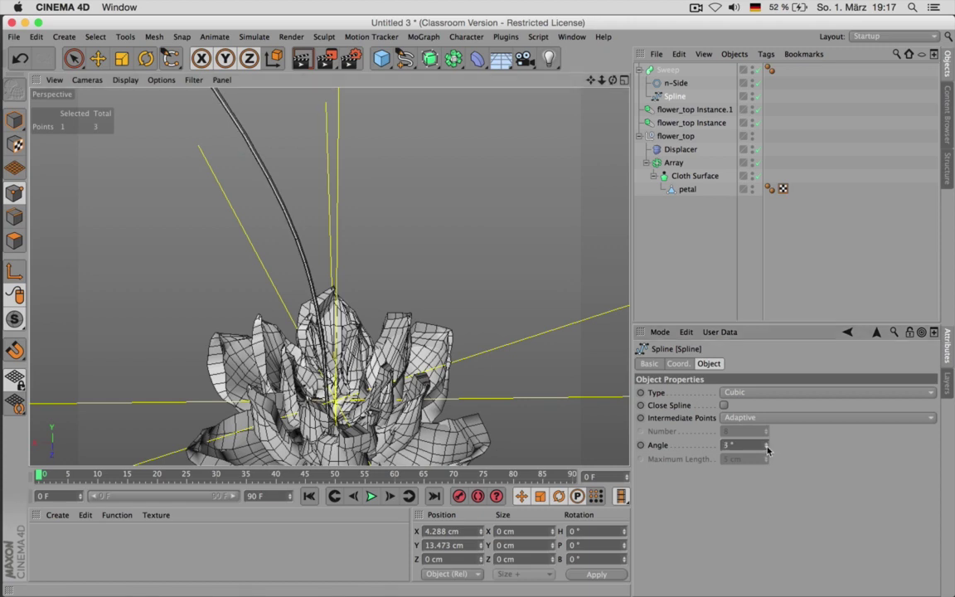
left_click(767, 448)
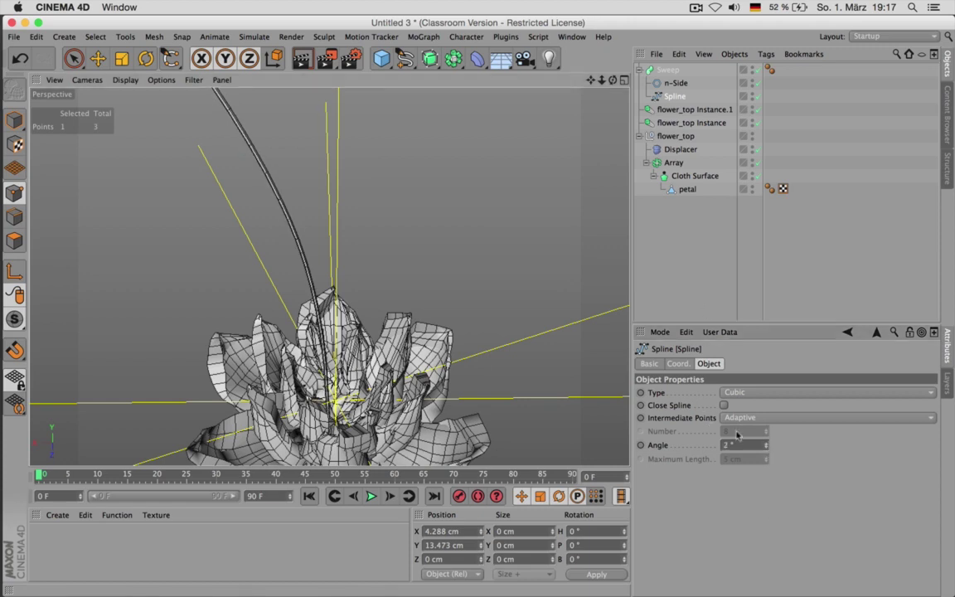
Set the radius of the stamen's n-Side profile to 0.07 cm
left_click(680, 83)
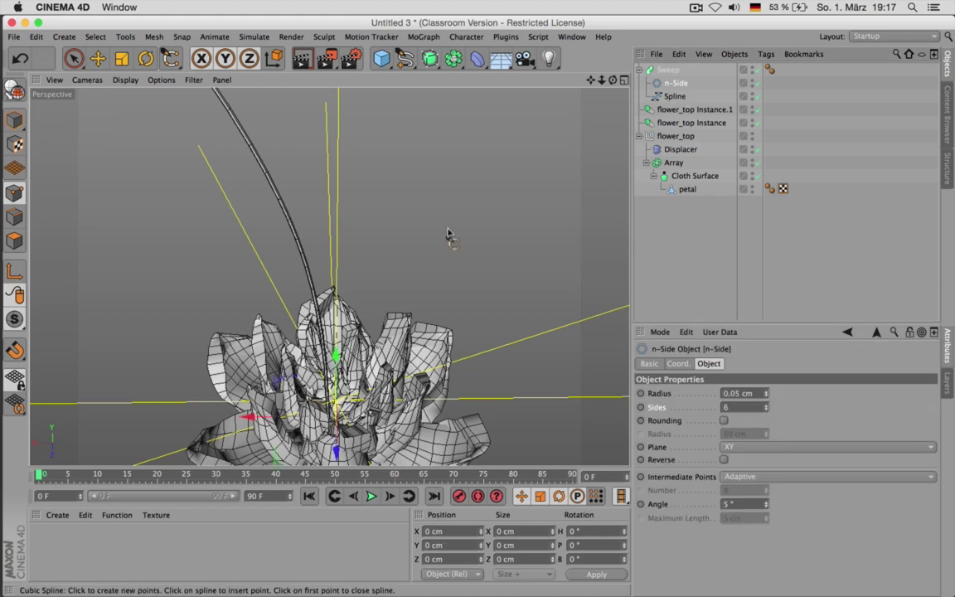
scroll(450, 234, "down", 2)
left_click_drag(590, 80, 329, 277)
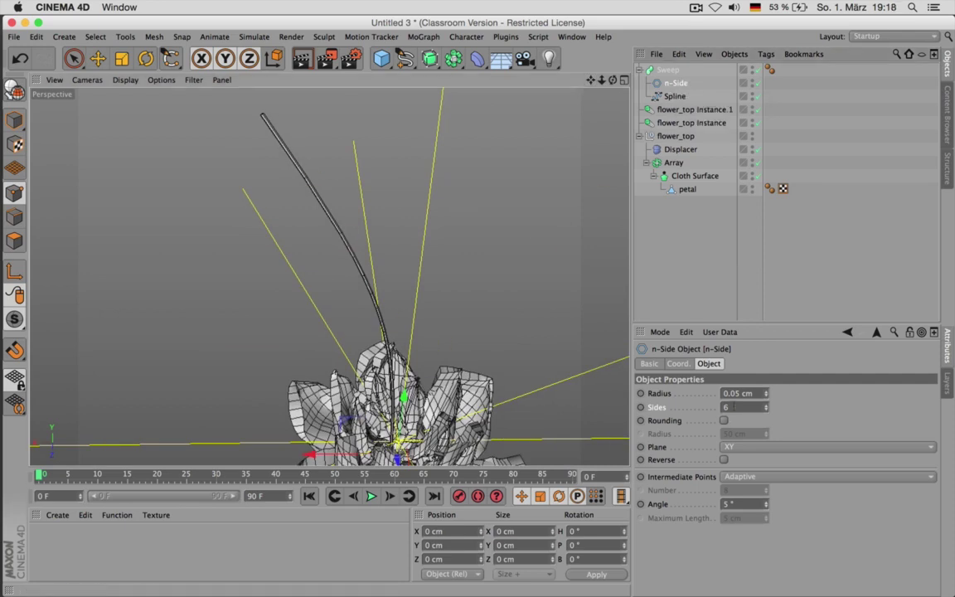
type("7")
key("Return")
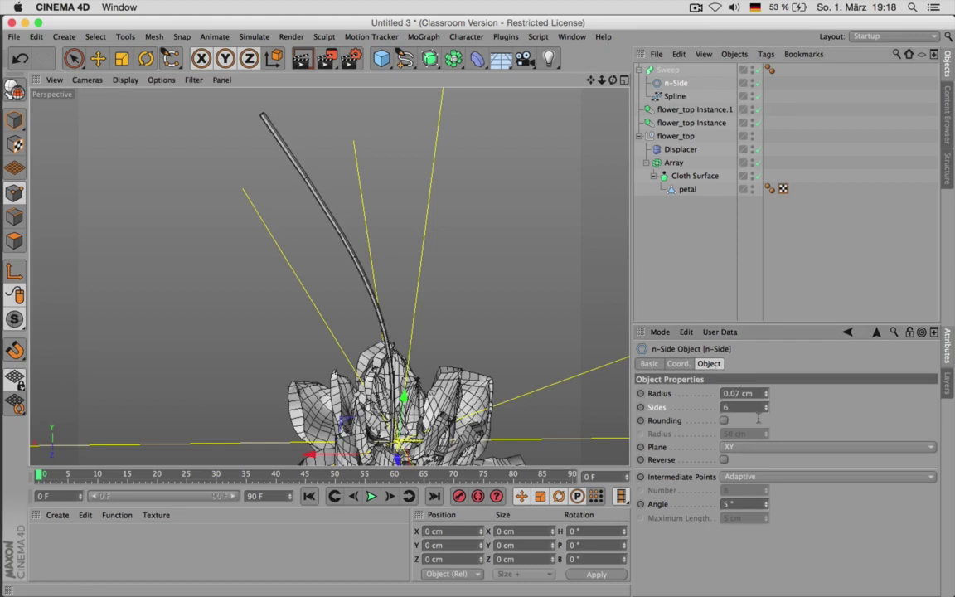
Taper the stamen through the Sweep's Scale curve, lowering the end to about 0.4 and adding a rounding point at about 0.75 along it
left_click(668, 70)
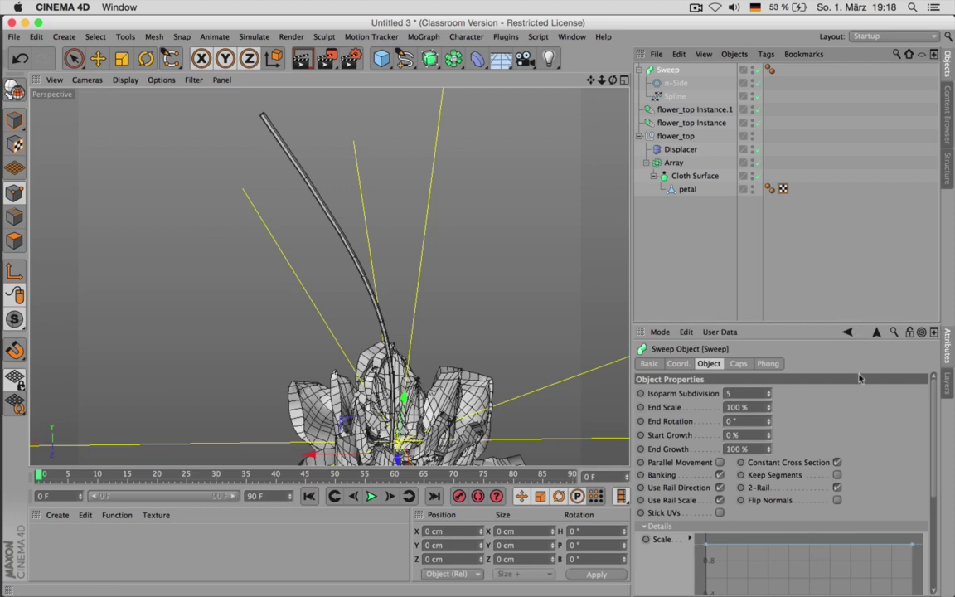
left_click_drag(827, 322, 826, 197)
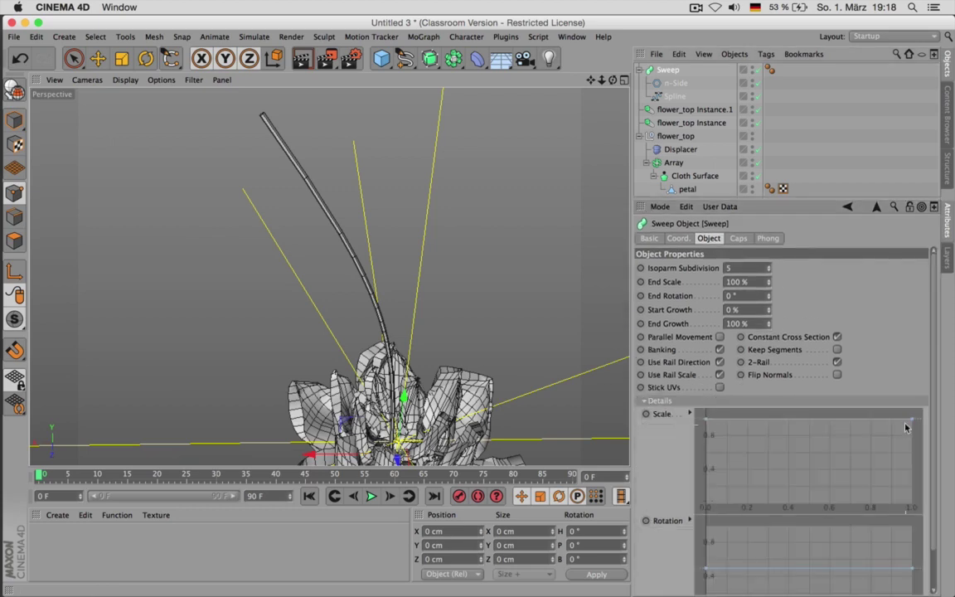
left_click_drag(914, 426, 916, 475)
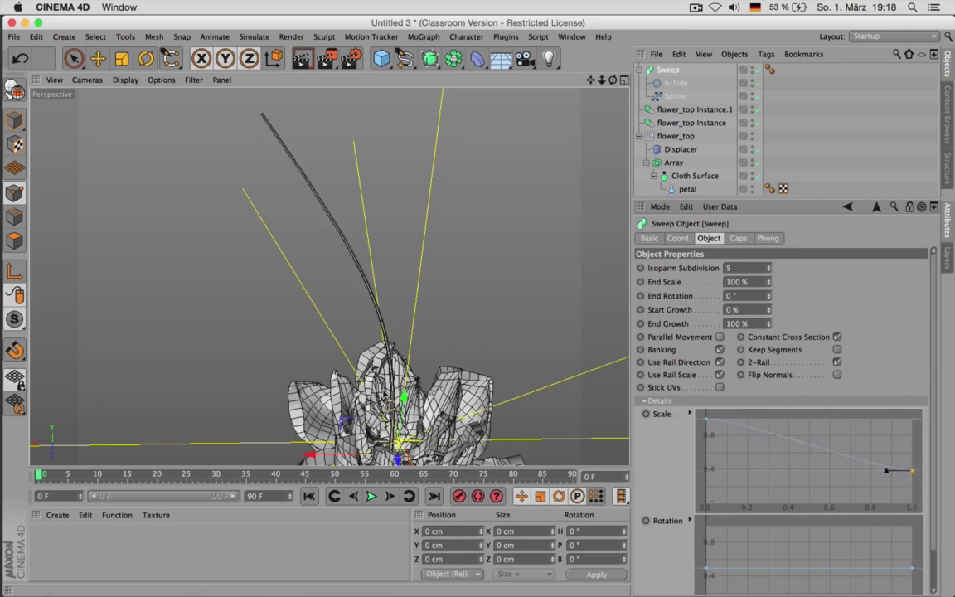
left_click_drag(852, 457, 859, 443, "ctrl")
left_click(905, 473)
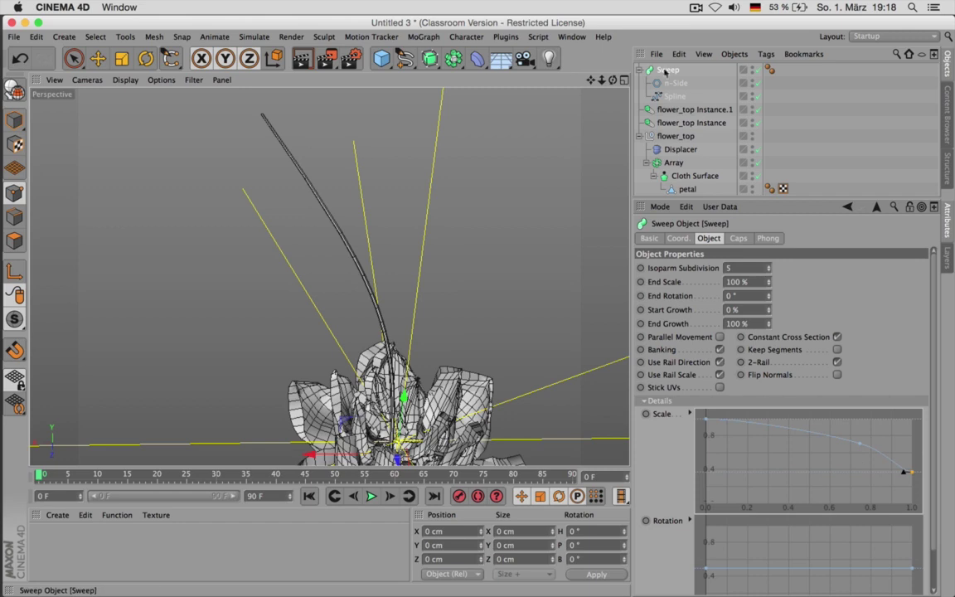
Place the Sweep in an Array with 5 copies and a radius of 0 cm
left_click(639, 71)
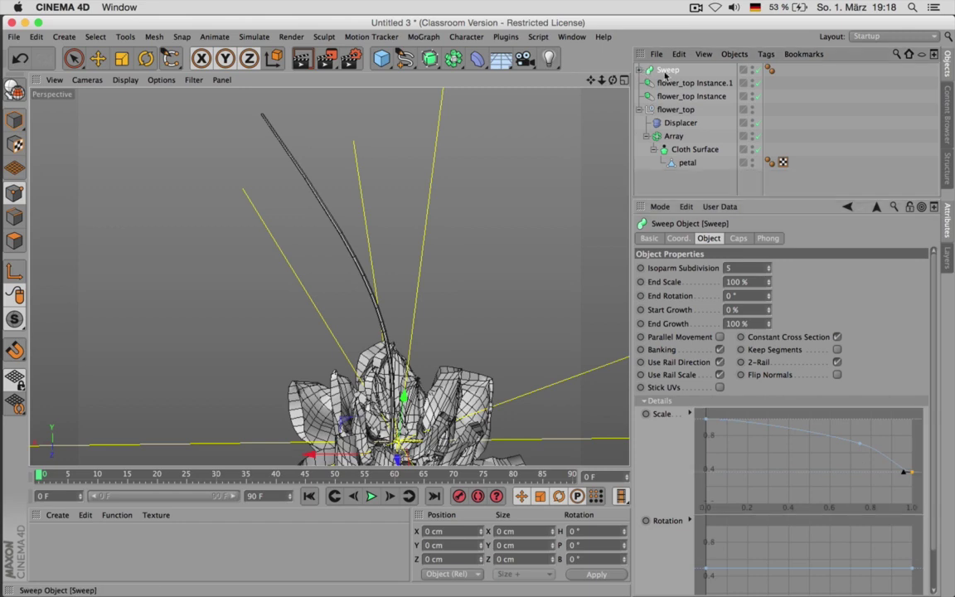
left_click(453, 58, "alt")
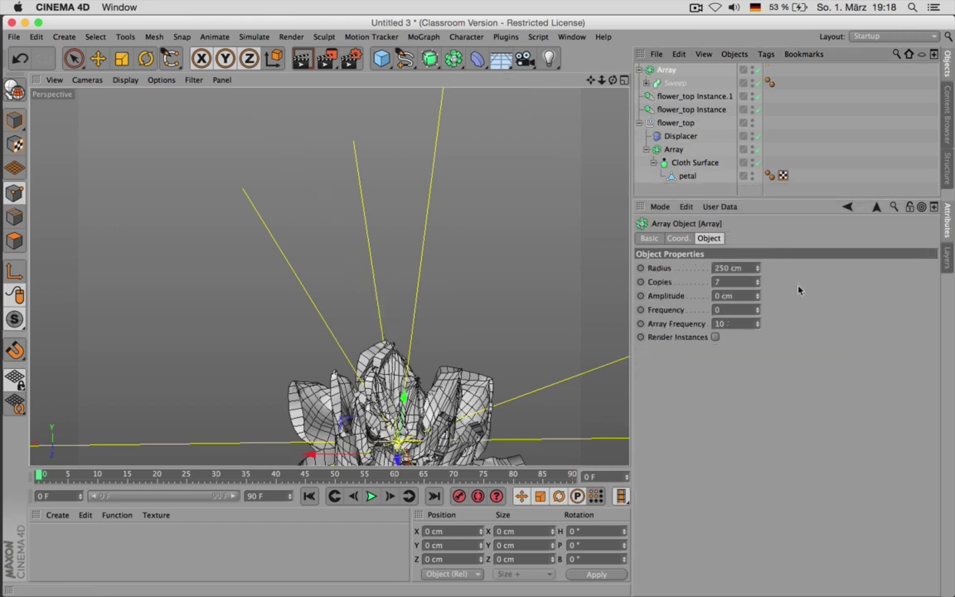
left_click(743, 282)
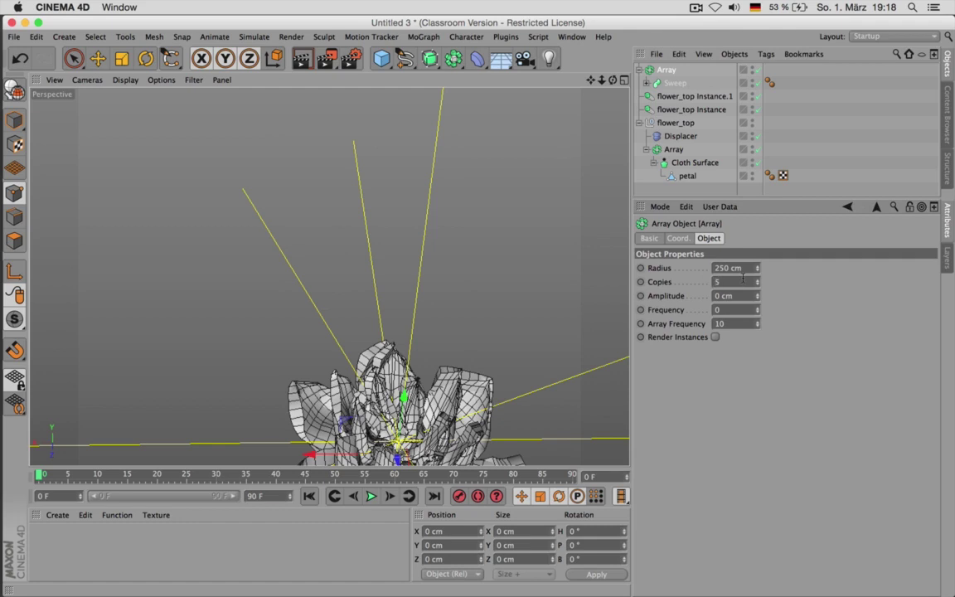
scroll(403, 226, "down", 4)
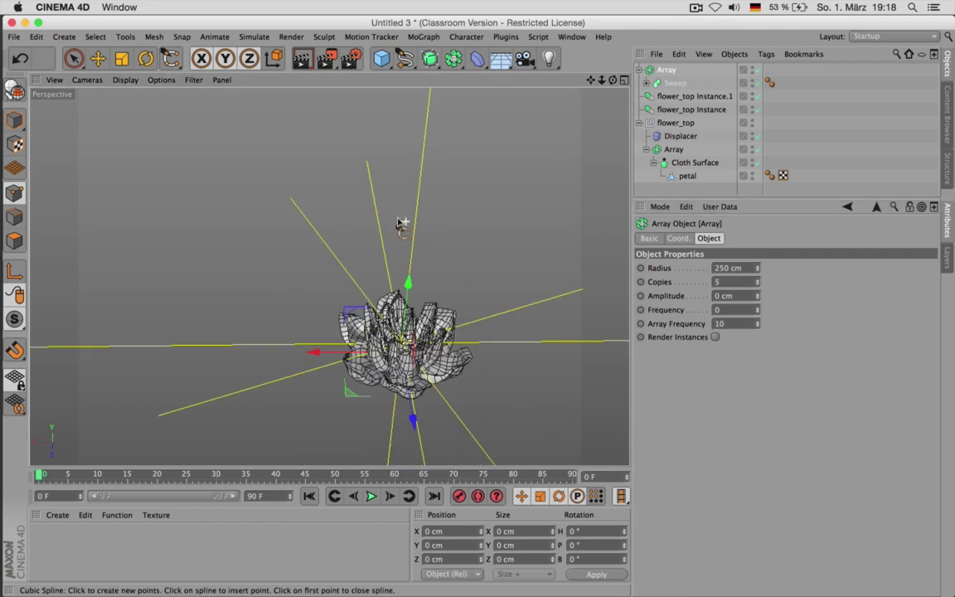
left_click(746, 268)
type("0")
key("Return")
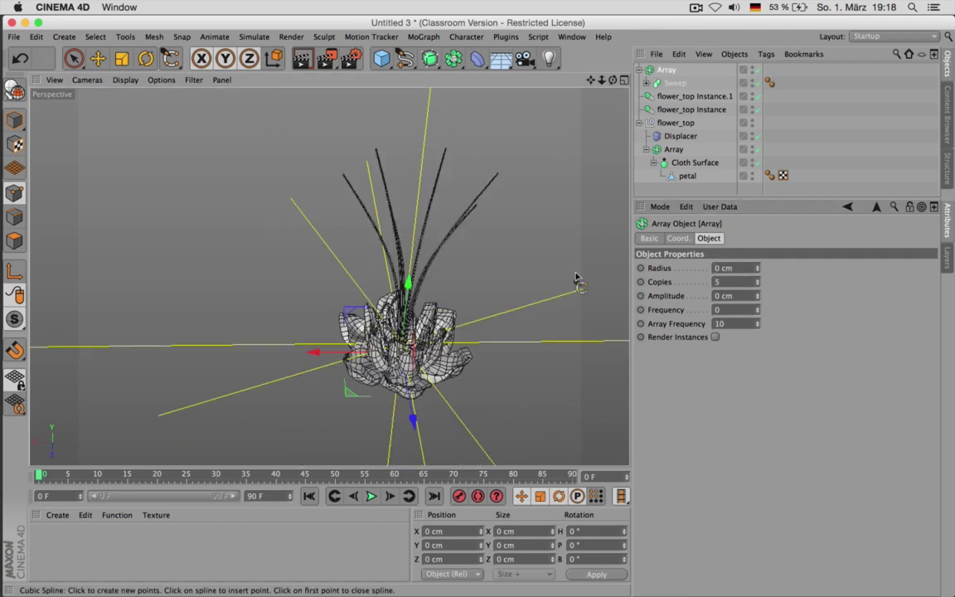
Scale the stamen spline down as an object to about 60%, roughly 2.5 cm wide and 8.8 cm high
scroll(495, 295, "up", 4)
scroll(457, 310, "down", 3)
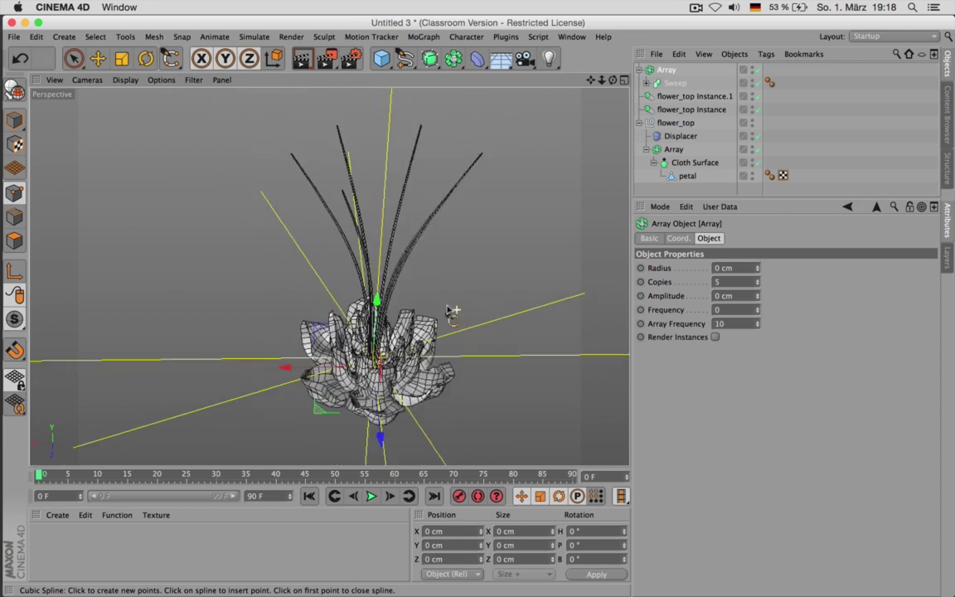
left_click_drag(613, 79, 629, 90)
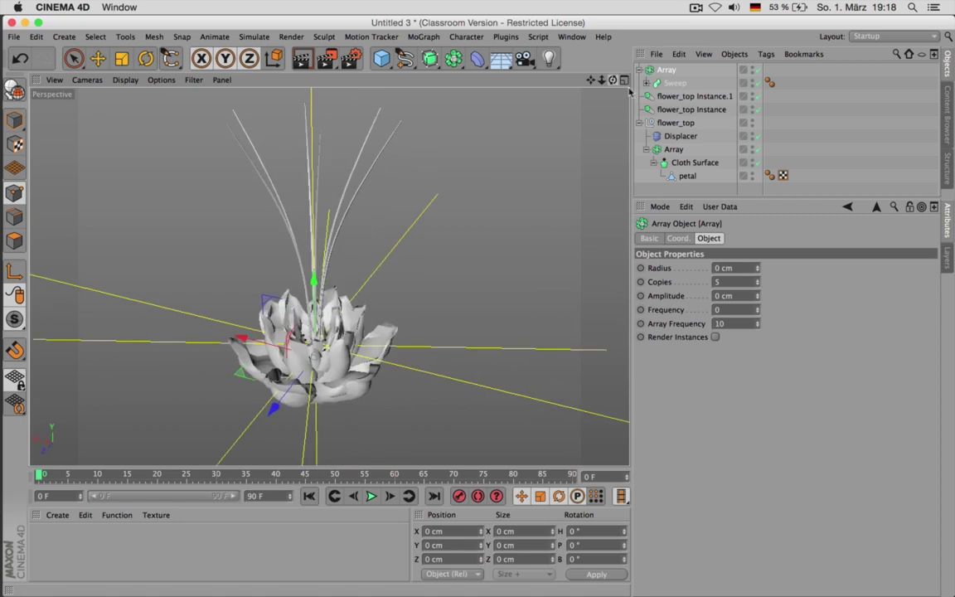
left_click(646, 83)
left_click(681, 109)
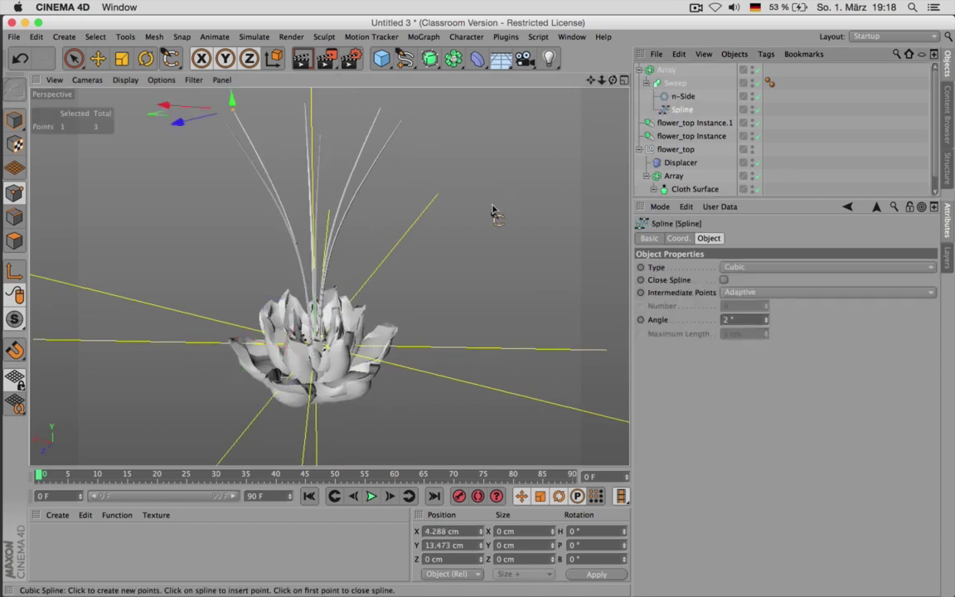
left_click(15, 121)
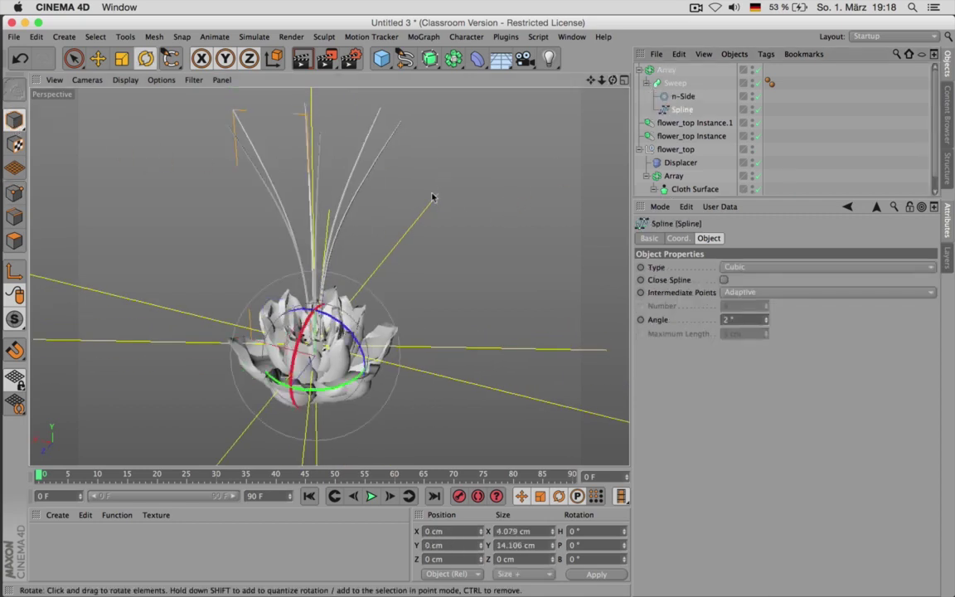
key("t")
left_click_drag(465, 164, 344, 247)
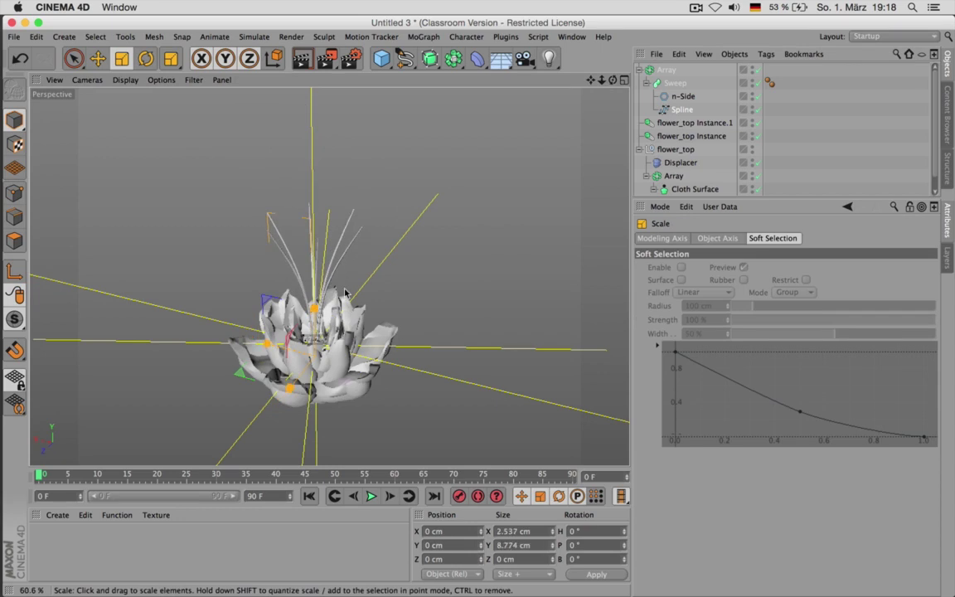
Set the stamen Array's radius to 0.2 cm to spread the stamens slightly
left_click(666, 70)
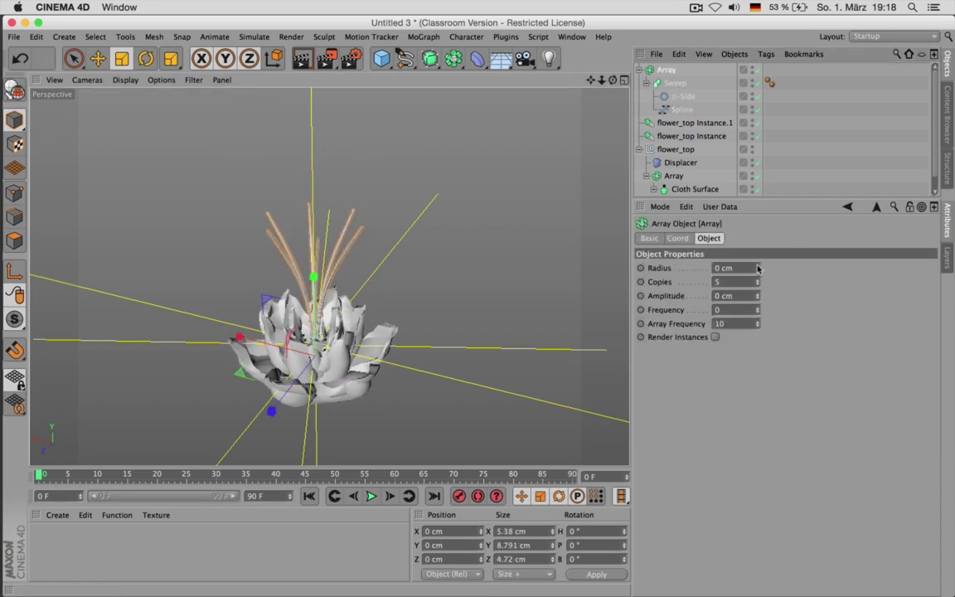
left_click(757, 266)
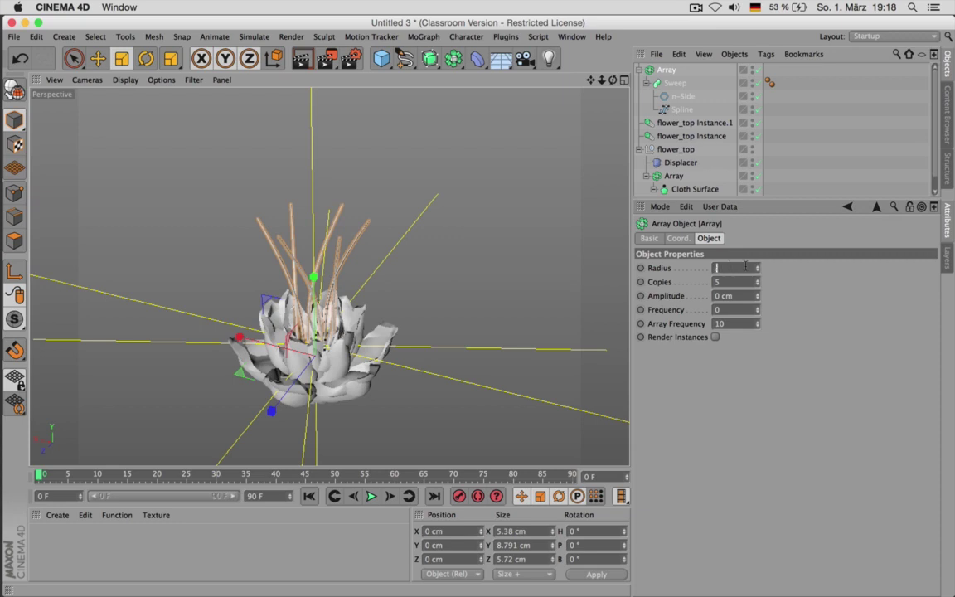
type("0.2")
key("Return")
left_click_drag(613, 81, 612, 248)
left_click_drag(329, 277, 542, 191, "alt")
scroll(412, 300, "up", 2)
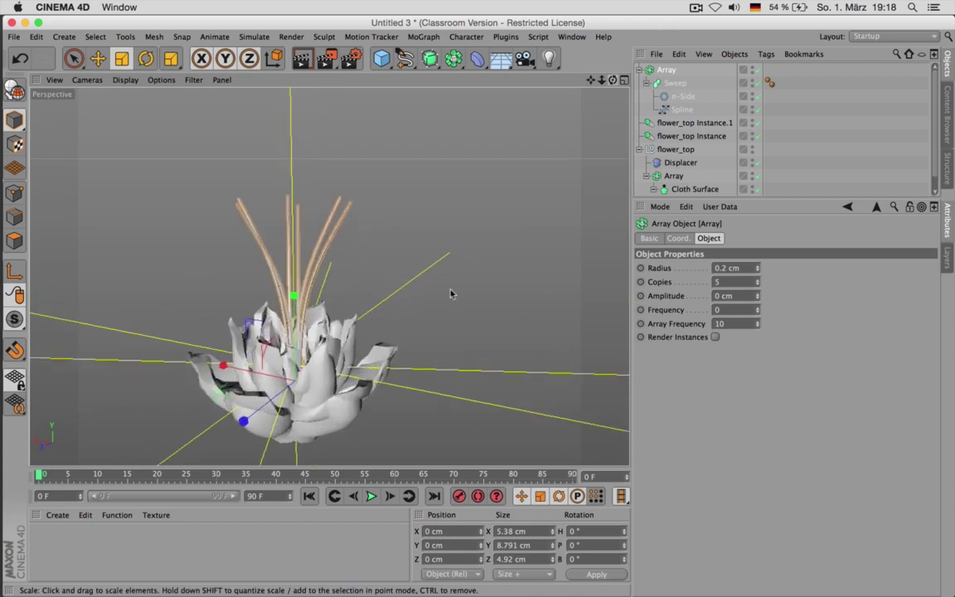
Set the stamen n-Side profile's radius to 0.05 cm and deselect everything
left_click(684, 99)
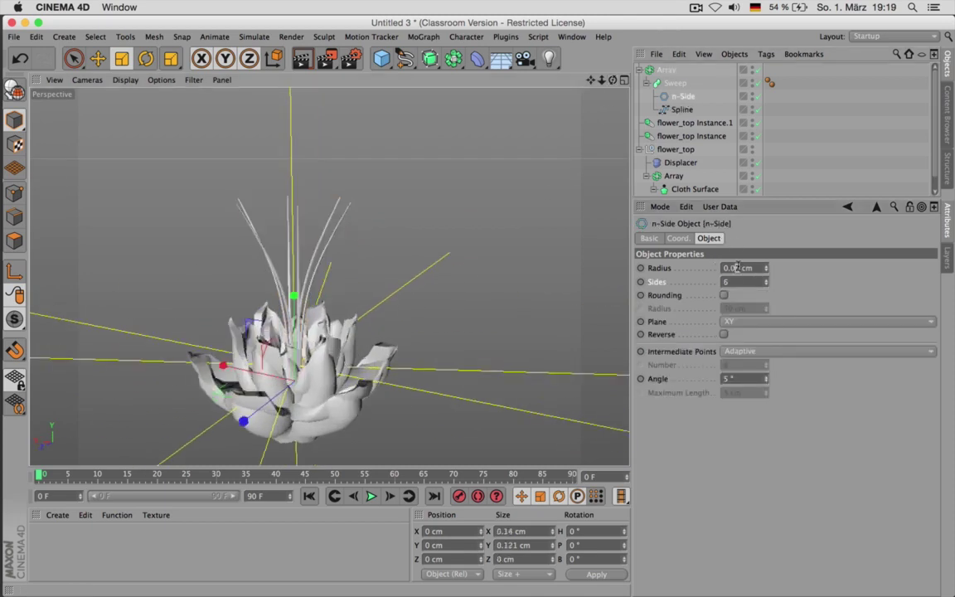
key("Return")
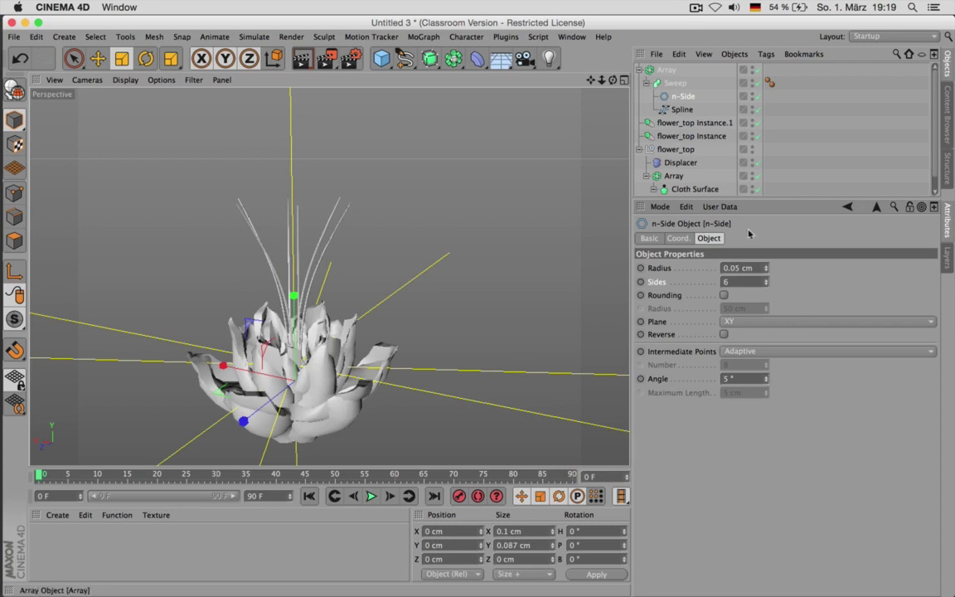
left_click(796, 130)
Draw a three-point cubic stem spline in the front view, curving from the flower's base down to about X 5.8 cm, Y -23.1 cm
left_click_drag(612, 80, 328, 276)
left_click_drag(590, 80, 583, 2)
middle_click(515, 247)
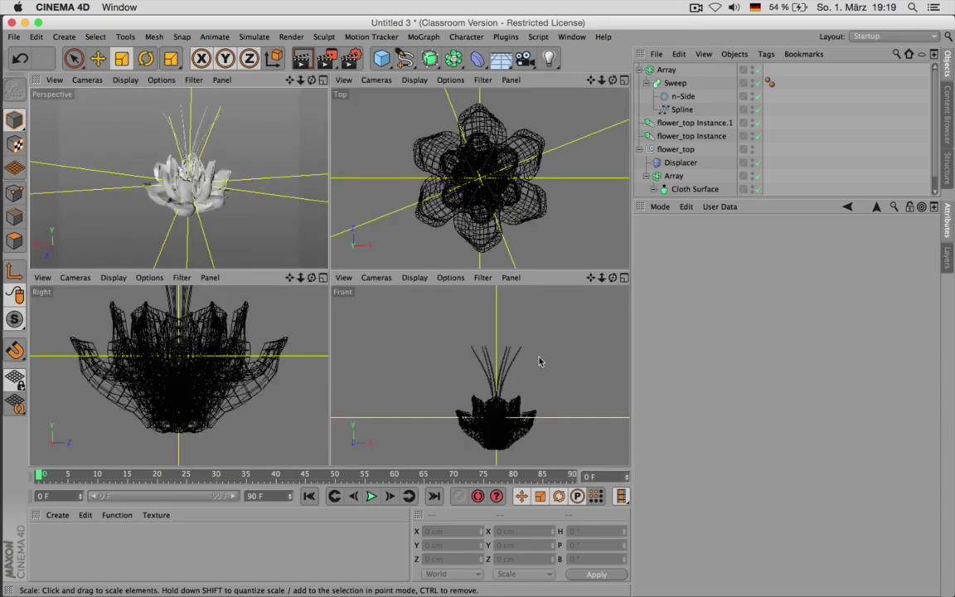
middle_click(539, 359)
left_click_drag(590, 80, 570, 2)
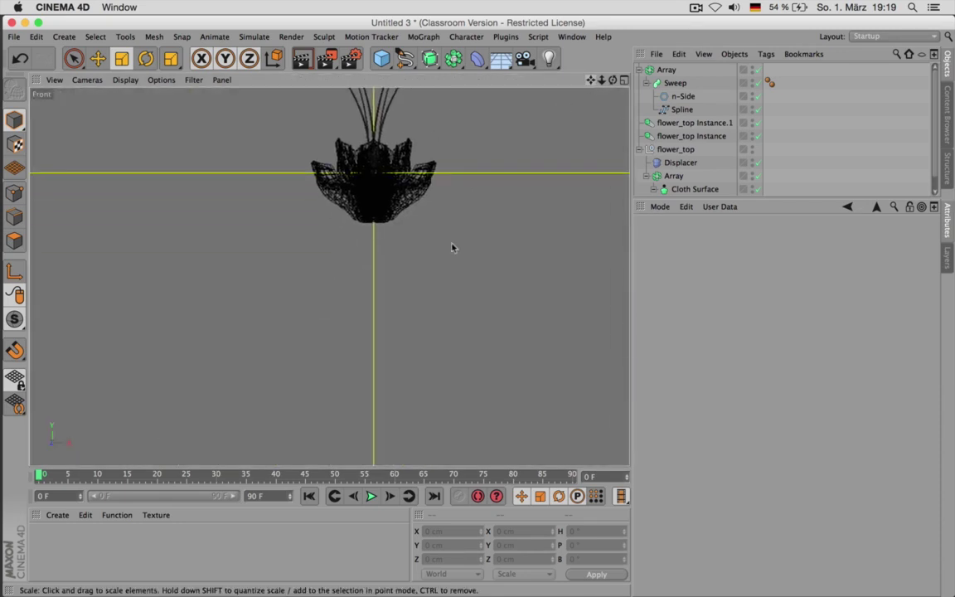
scroll(451, 245, "down", 3)
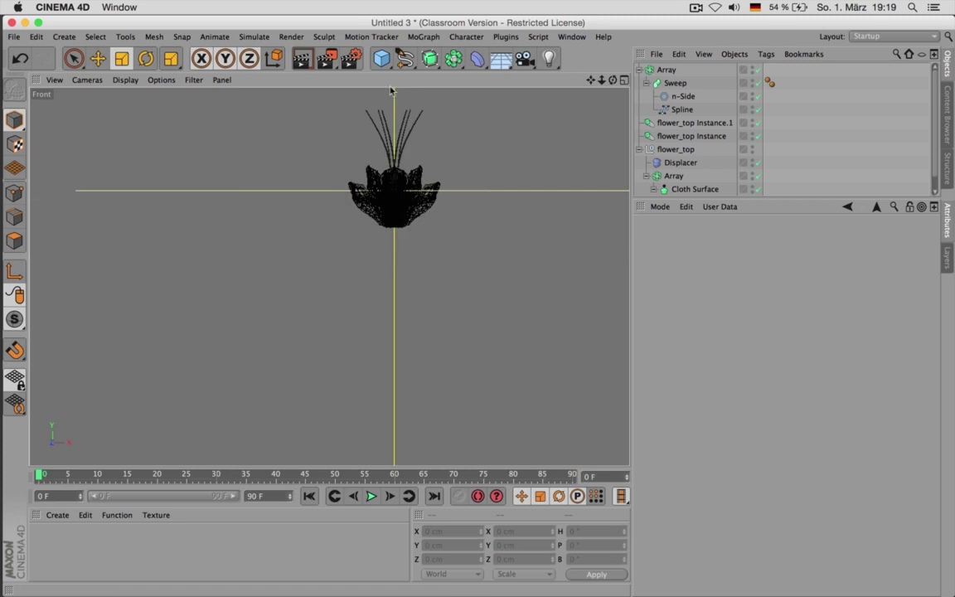
left_click(405, 58)
left_click(543, 99)
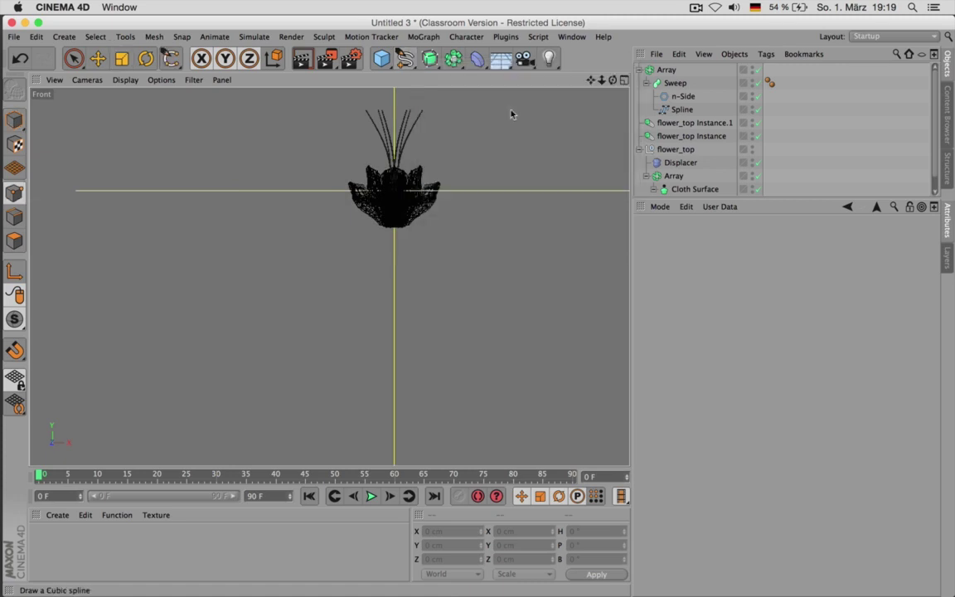
left_click(393, 233)
left_click(406, 375)
left_click(455, 444)
Lower the end point of the stem spline to about Y -27.2 cm
middle_click_drag(335, 302, 322, 269, "alt")
right_click_drag(533, 157, 515, 196, "alt")
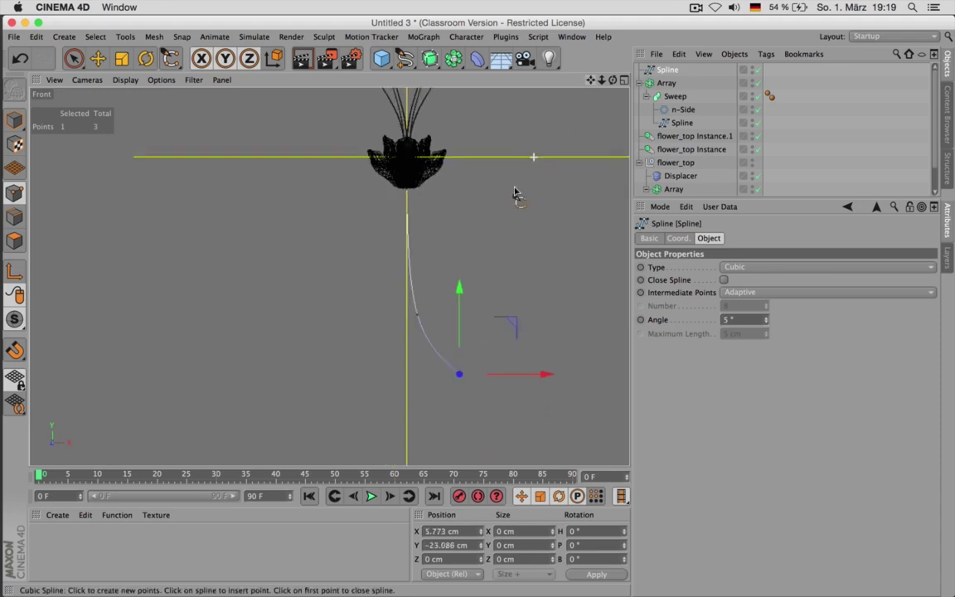
left_click_drag(456, 292, 461, 335)
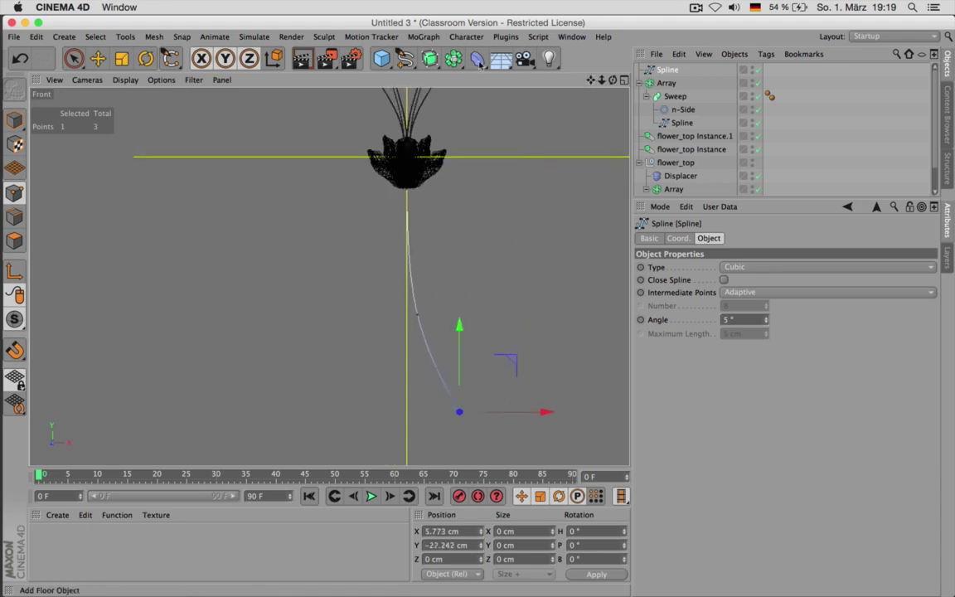
Add a six-sided n-Side spline with a radius of 0.2 cm as the stem's cross-section
left_click(405, 58)
left_click(456, 148)
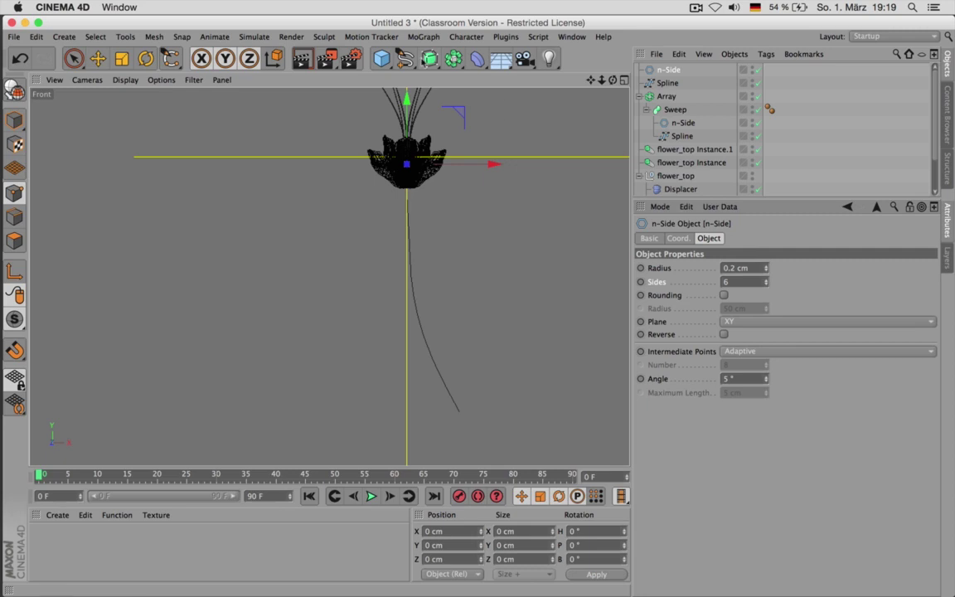
Sweep the six-sided n-Side profile along the stem spline and return to the perspective view
left_click(430, 58)
left_click(478, 123)
left_click_drag(691, 82, 670, 71)
left_click(670, 72)
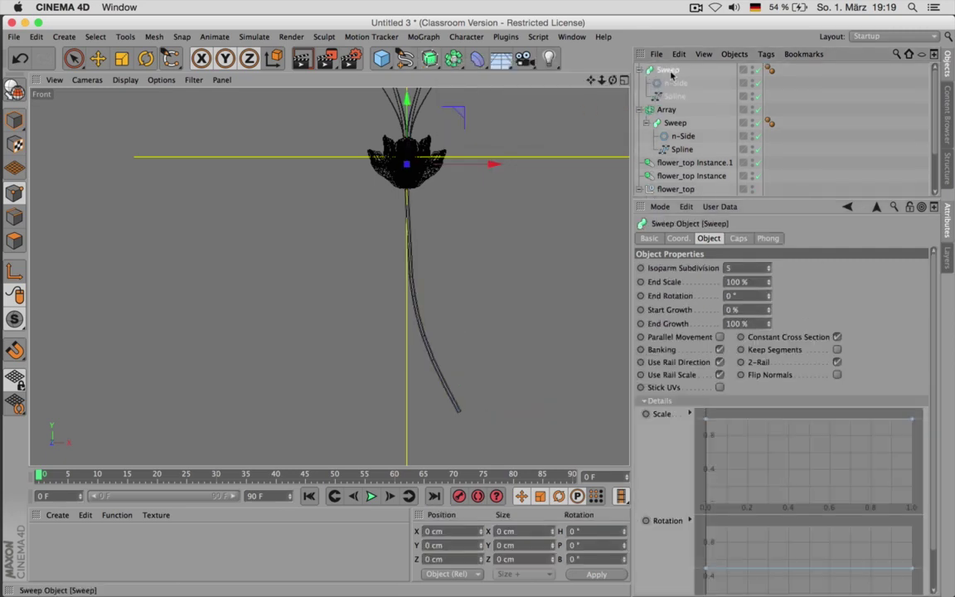
middle_click(366, 192)
middle_click(245, 183)
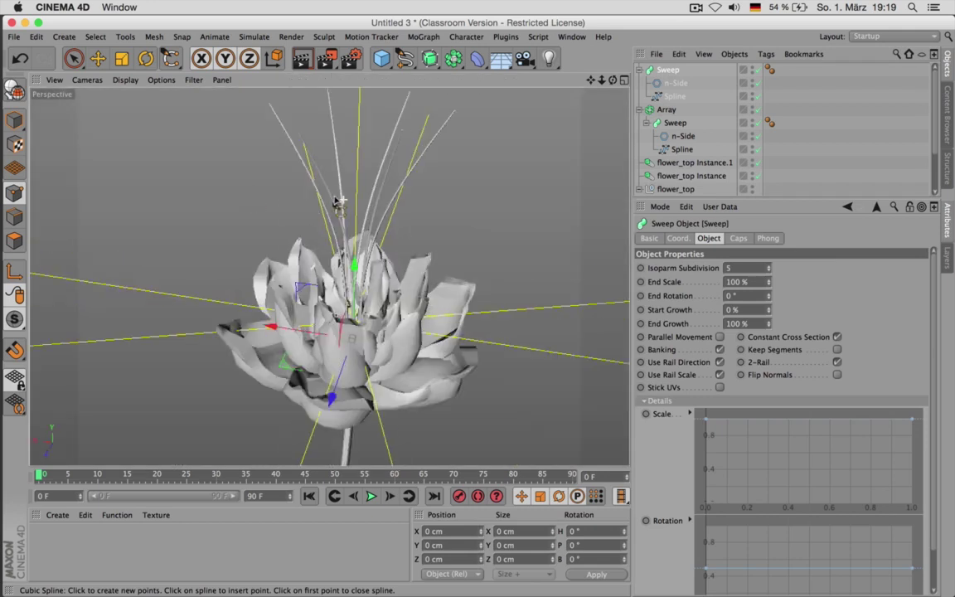
Set the phong angle of the stamen sweep inside the array to 85°
scroll(339, 203, "up", 4)
scroll(398, 208, "up", 2)
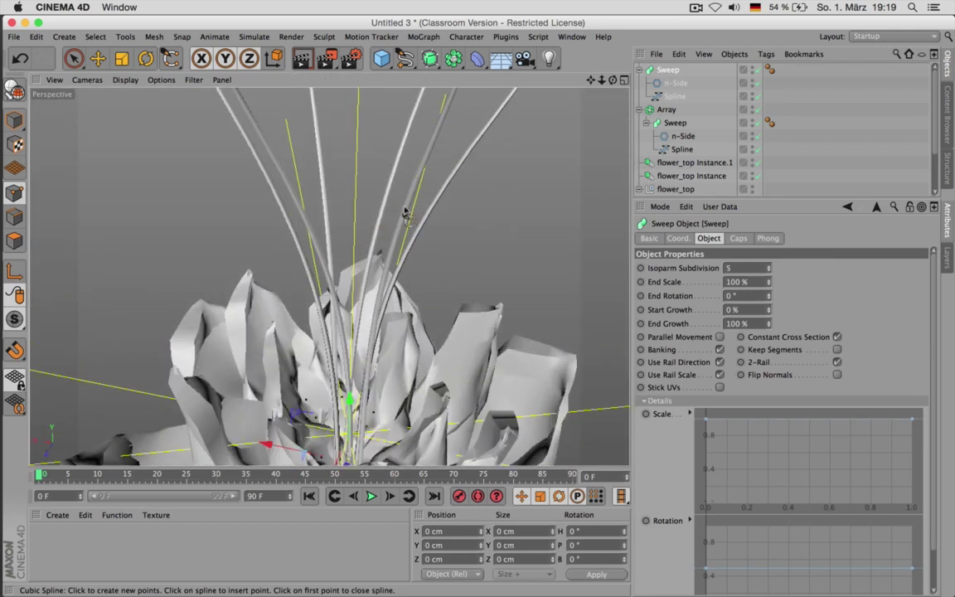
left_click(686, 135)
left_click(770, 122)
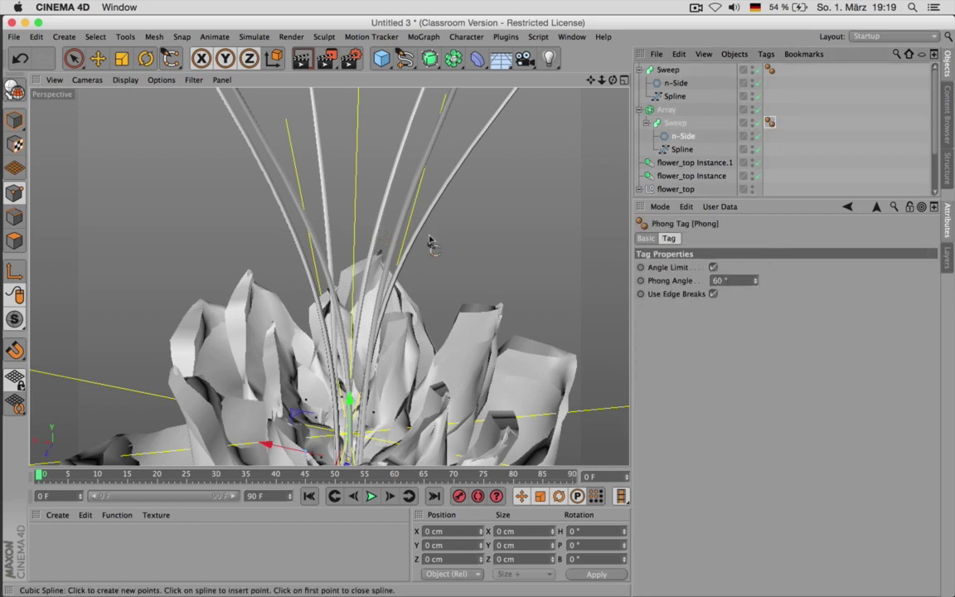
left_click_drag(756, 283, 756, 270)
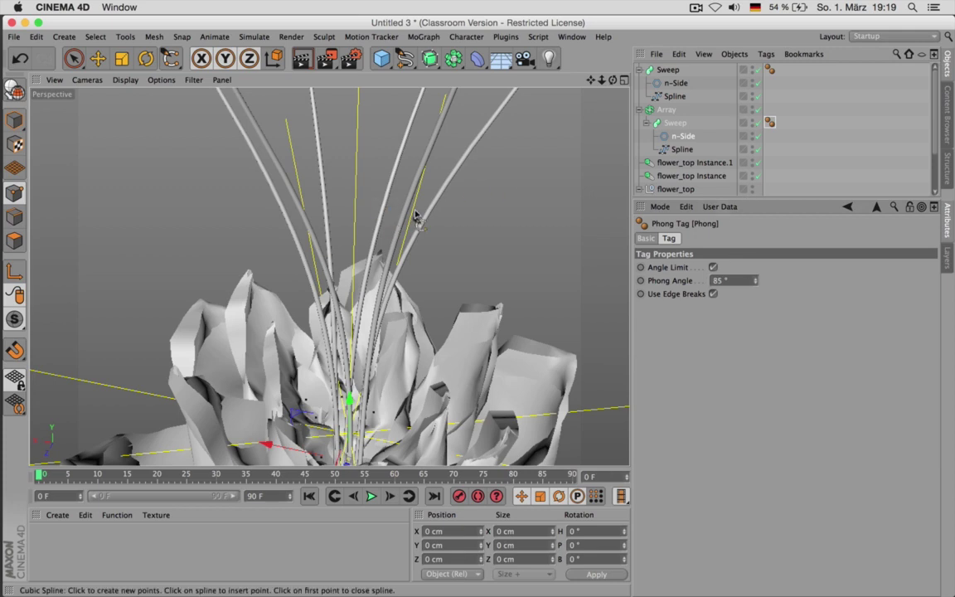
Rename the stem's sweep as stem and raise its phong angle above 60° for smoother shading
scroll(329, 277, "up", 10)
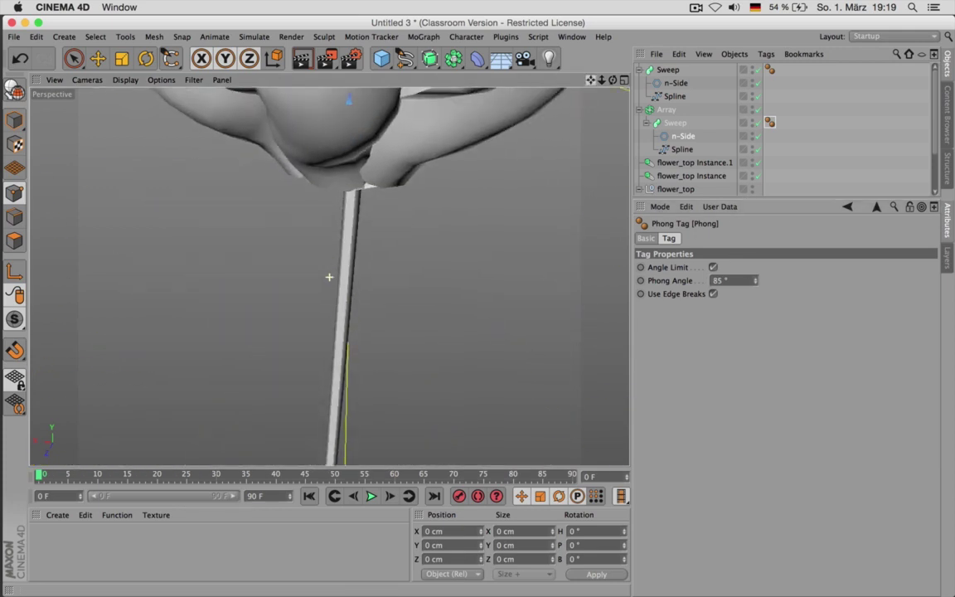
double_click(668, 70)
type("stem")
key("Return")
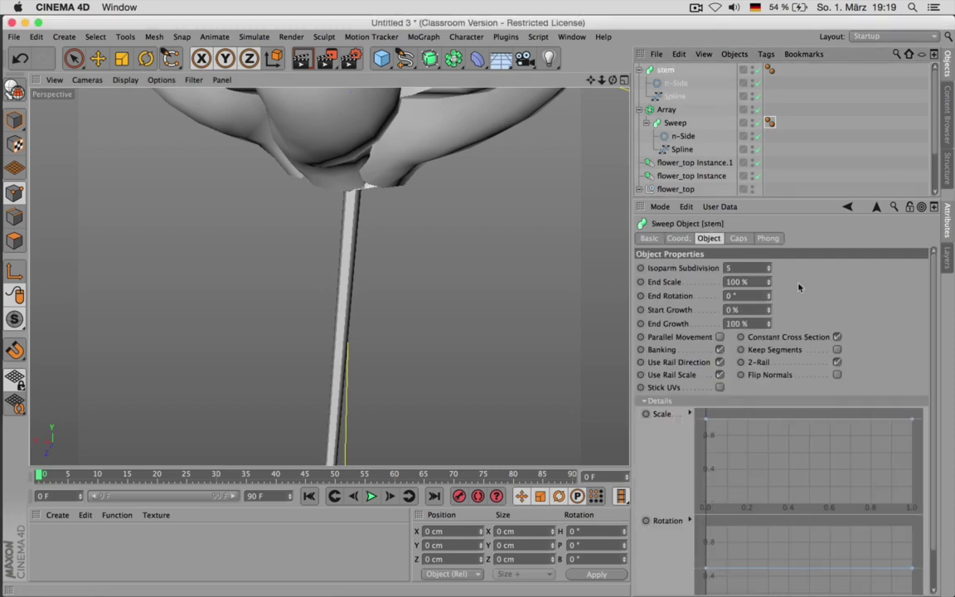
left_click(770, 69)
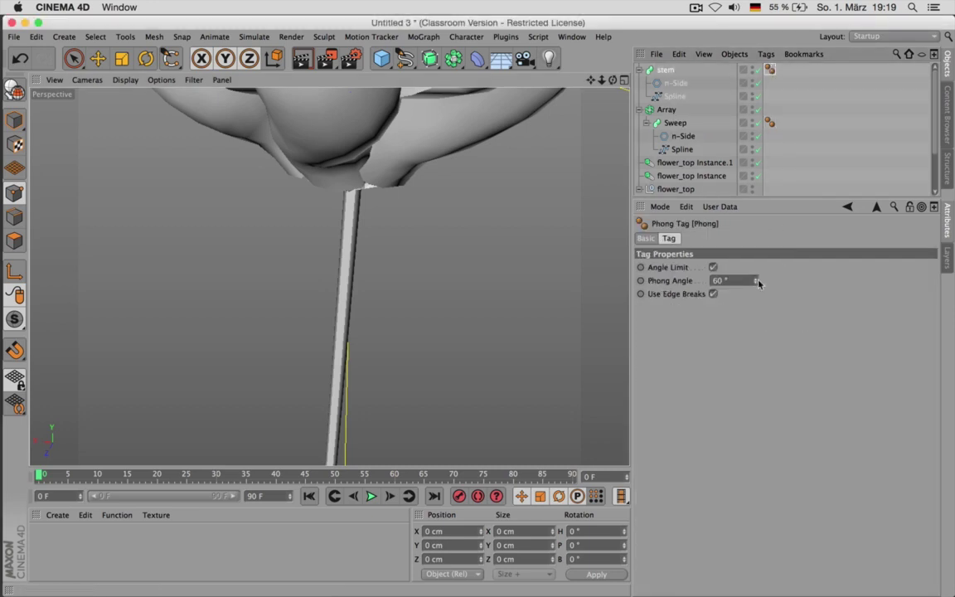
left_click_drag(756, 281, 756, 274)
scroll(439, 282, "down", 6)
scroll(461, 215, "down", 3)
Set the stem spline's adaptive intermediate point angle to 2° and inspect the smoothed curve around the flower
left_click(675, 96)
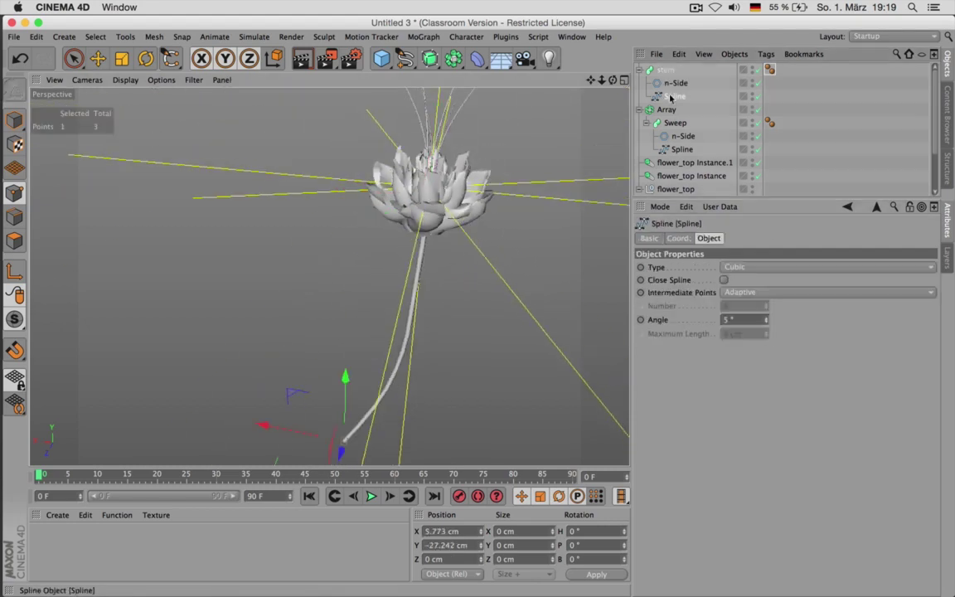
left_click_drag(765, 323, 765, 330)
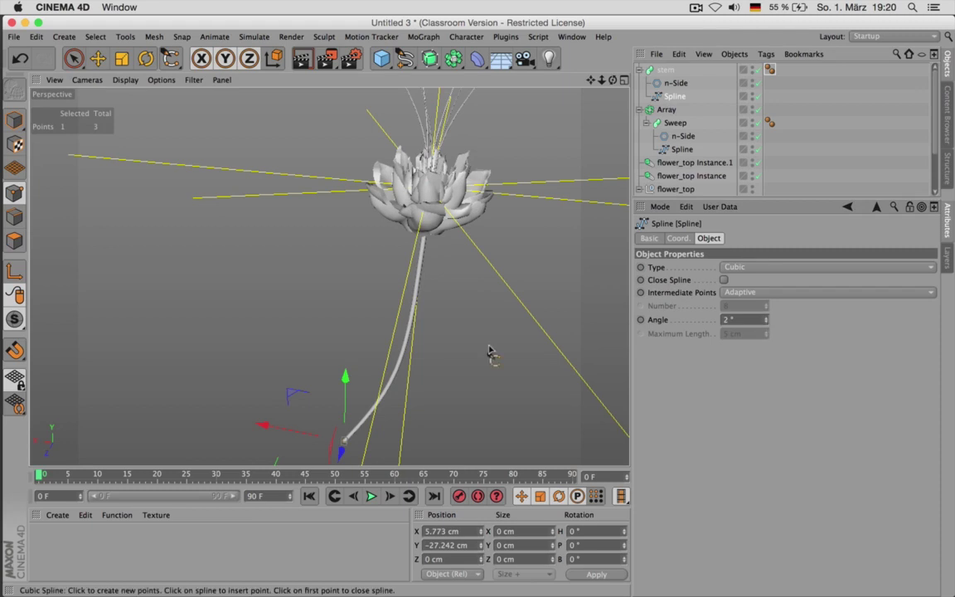
scroll(487, 342, "down", 2)
left_click_drag(612, 80, 582, 131)
scroll(454, 288, "up", 5)
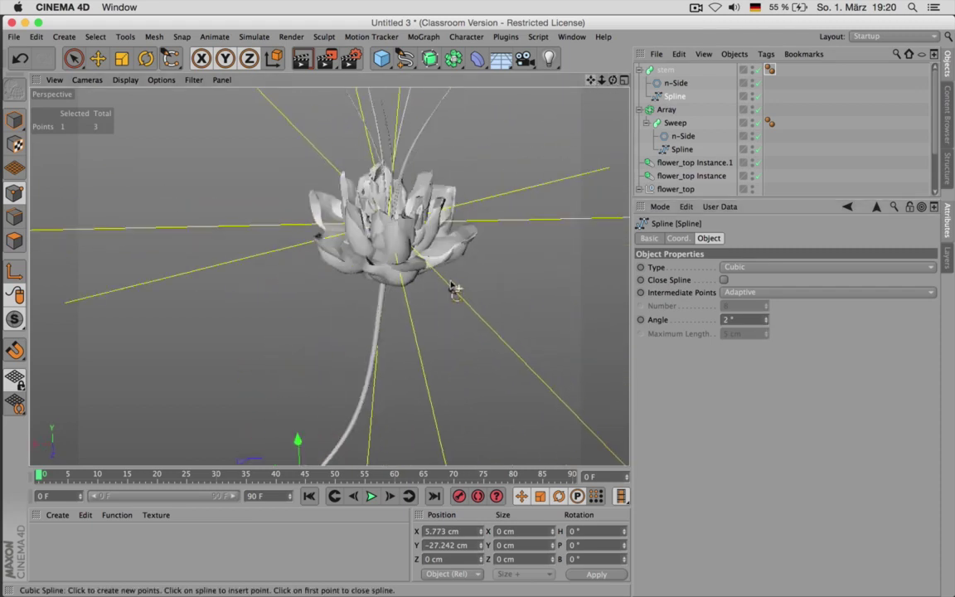
left_click_drag(590, 81, 597, 178)
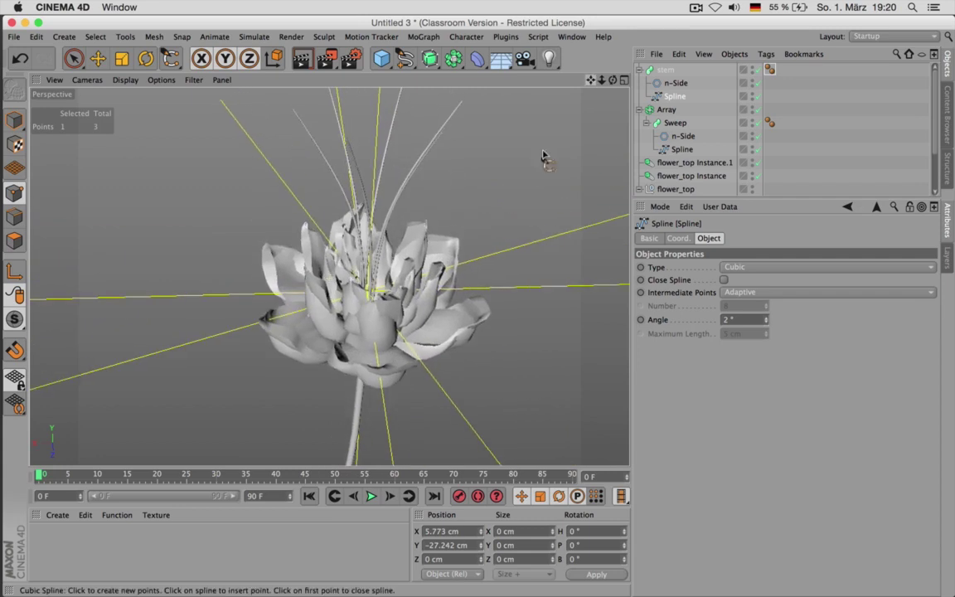
Create a null named flower and group the stem, stamen array, both instances and flower_top under it
left_click(639, 70)
left_click(638, 83)
left_click(639, 122)
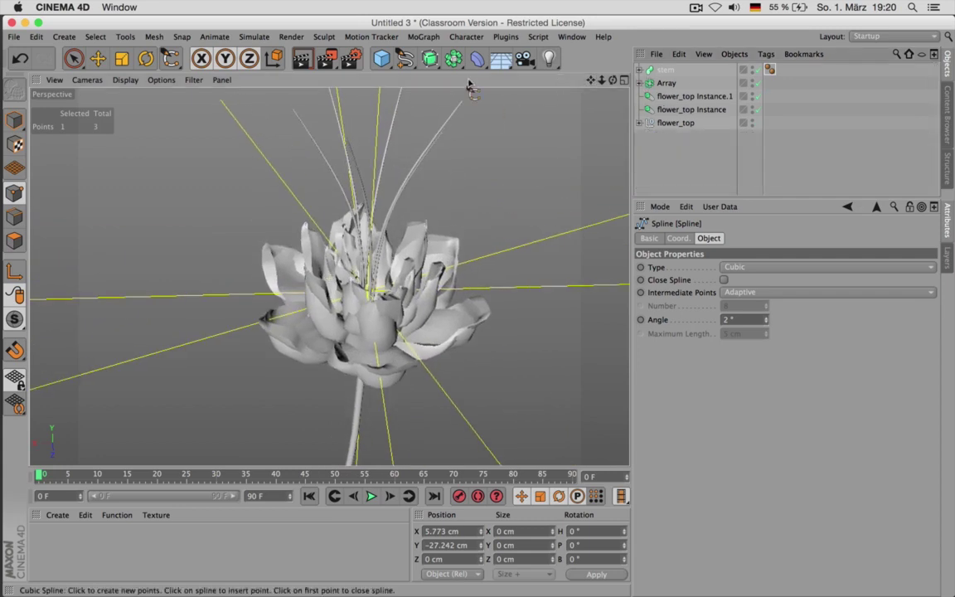
left_click_drag(381, 58, 415, 100)
double_click(665, 69)
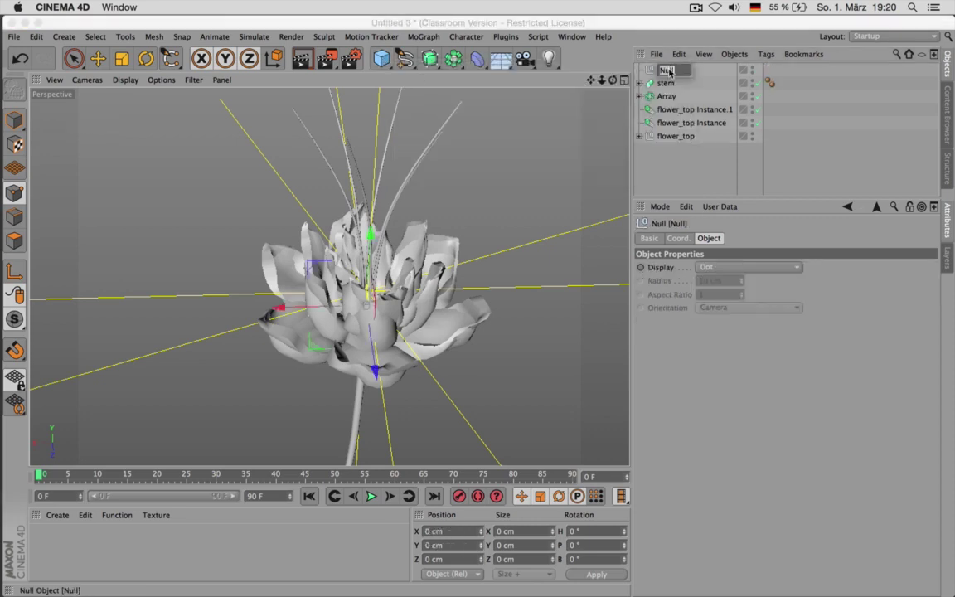
type("flower")
key("Return")
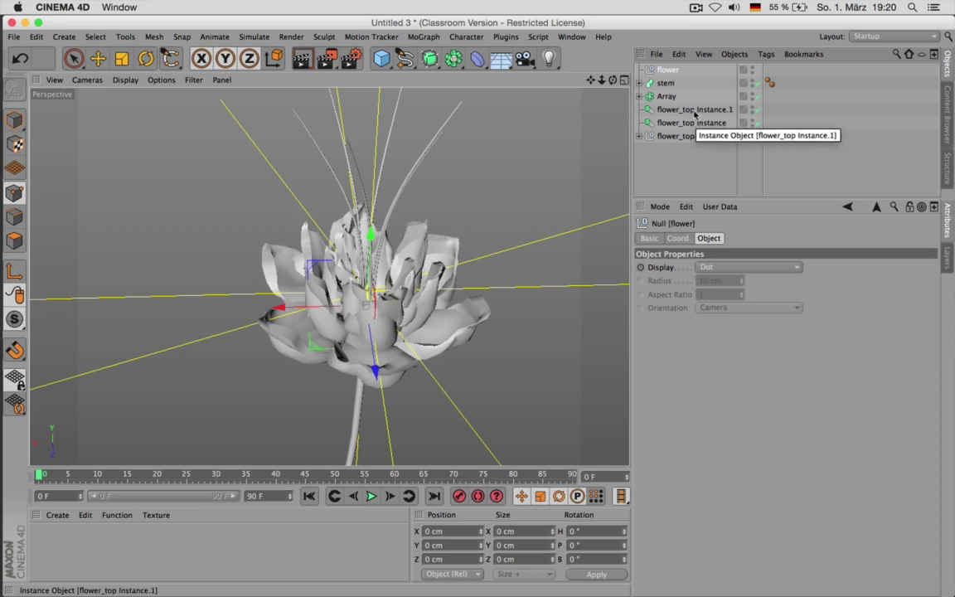
left_click_drag(686, 162, 629, 80)
left_click(492, 229)
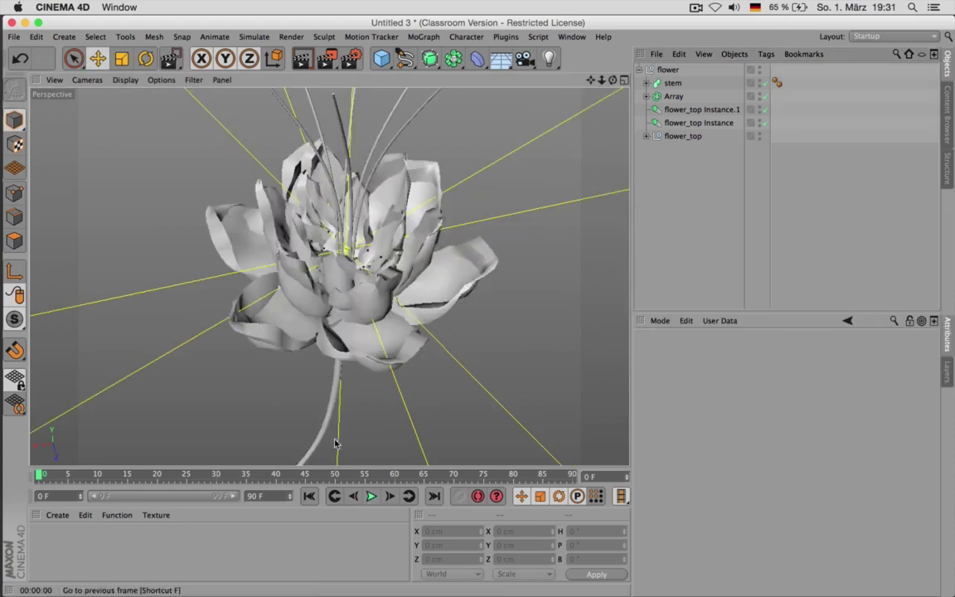
Create a new material named petal and duplicate it twice, giving three petal materials
mouse_move(486, 157)
left_mouse_down("alt")
mouse_move(464, 124)
mouse_move(497, 155)
left_mouse_up("alt")
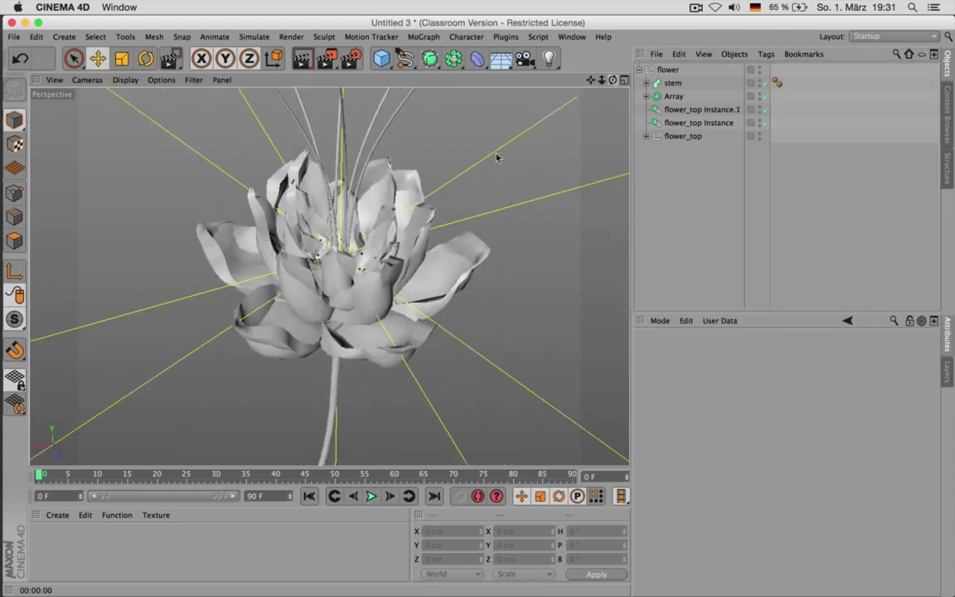
double_click(54, 547)
double_click(40, 559)
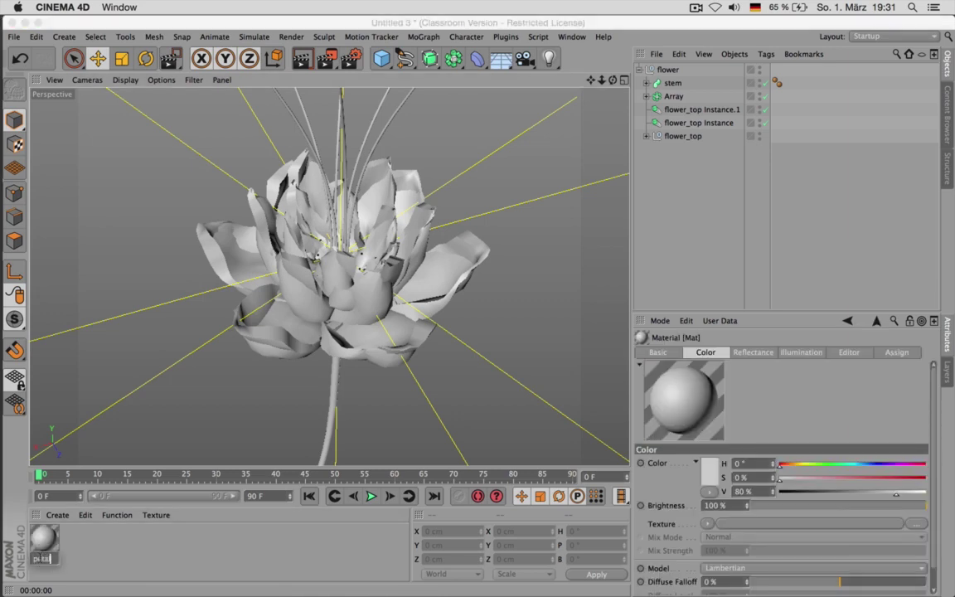
type("petal")
key("Return")
key("super+v")
key("super+v")
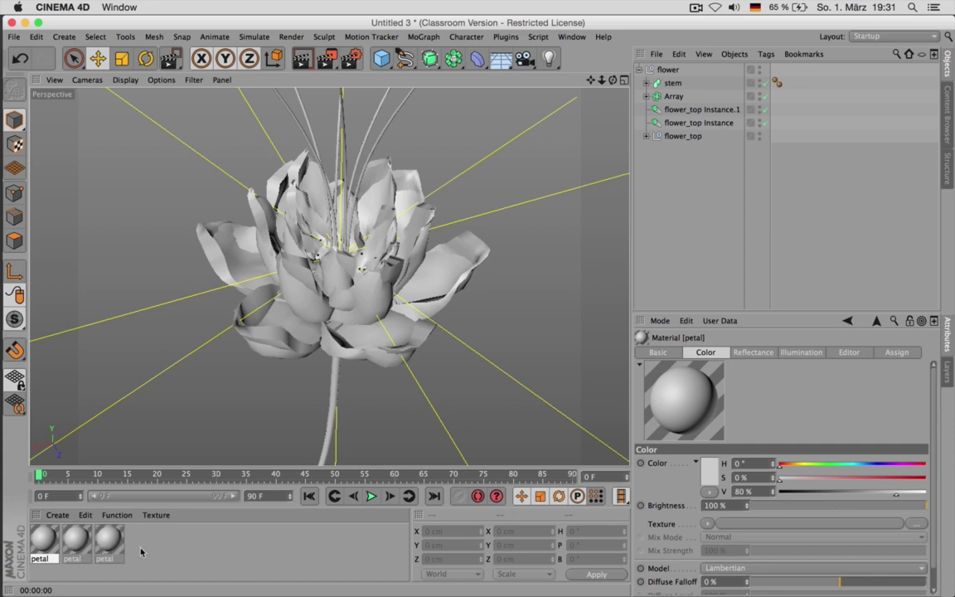
Switch the three petal materials' colour controls to RGB and make the first material red
left_click(694, 136)
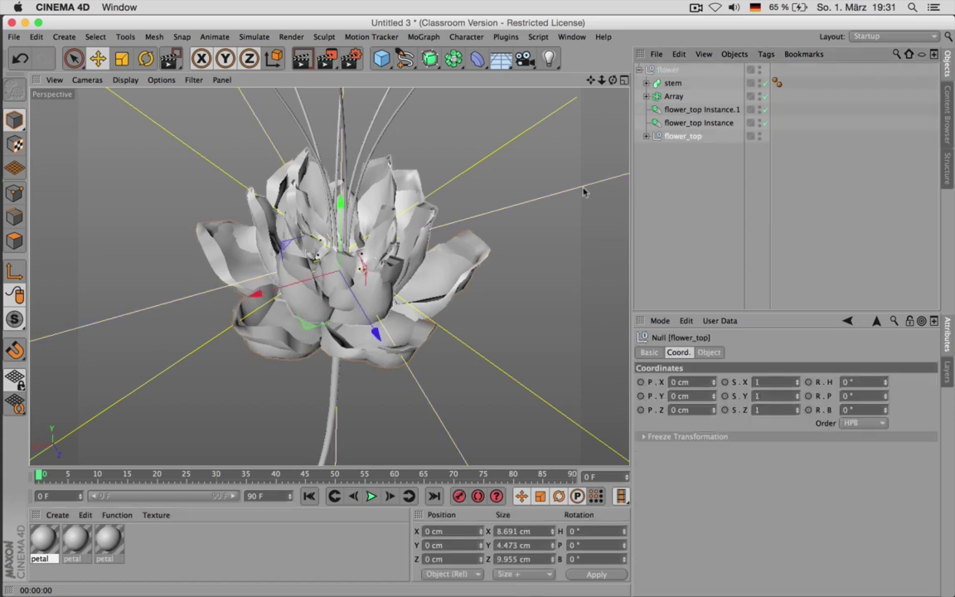
left_click_drag(163, 559, 30, 545)
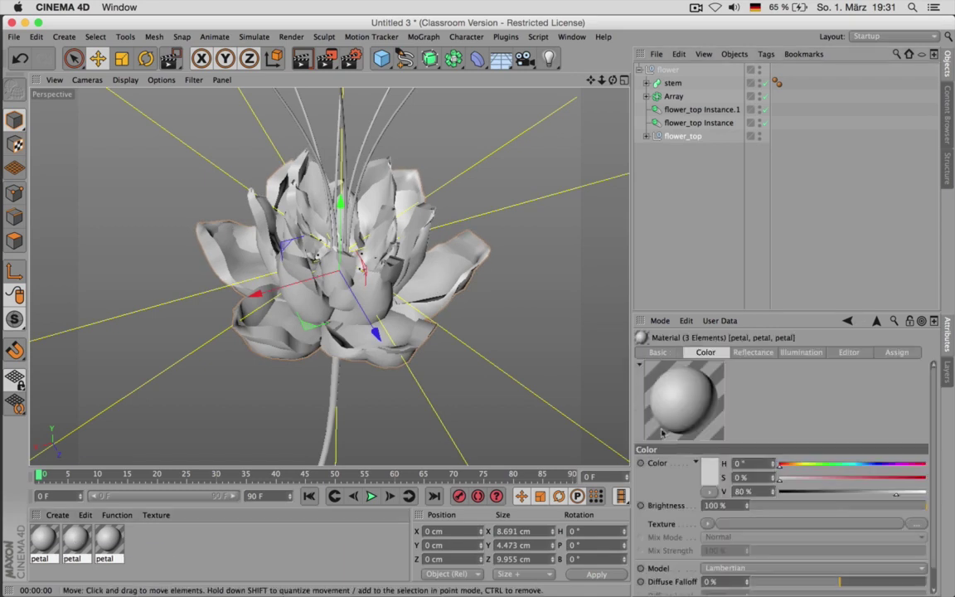
left_click(695, 461)
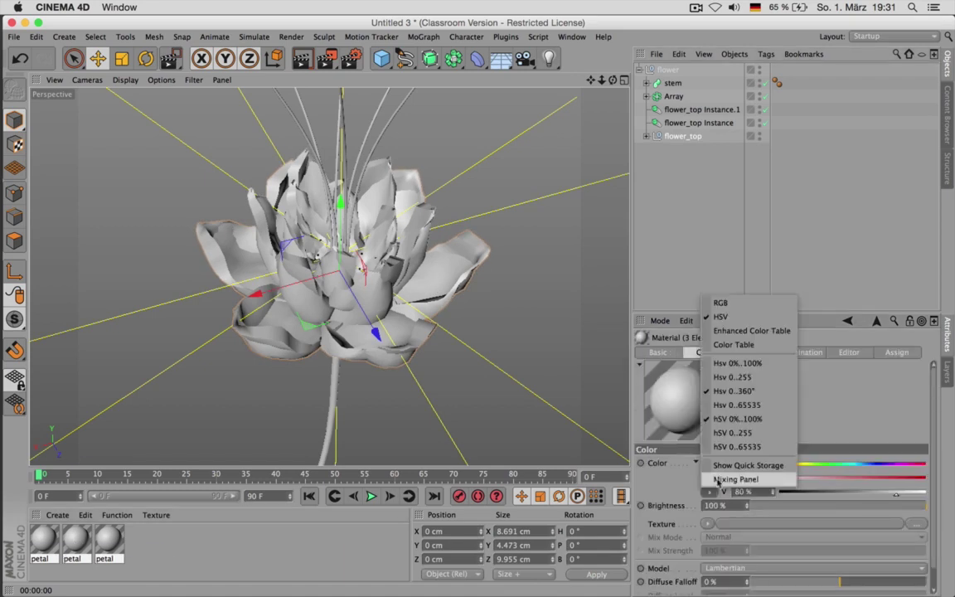
left_click(729, 305)
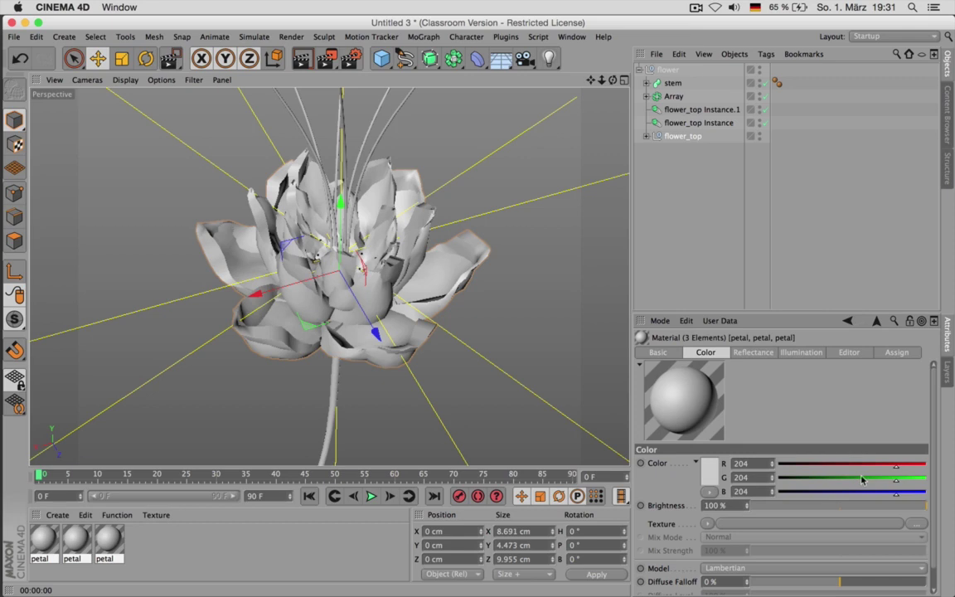
left_click(52, 537)
left_click_drag(838, 477, 610, 496)
Colour the second petal material green (RGB 0, 204, 0) and the third blue (RGB 0, 0, 204)
left_click(81, 540)
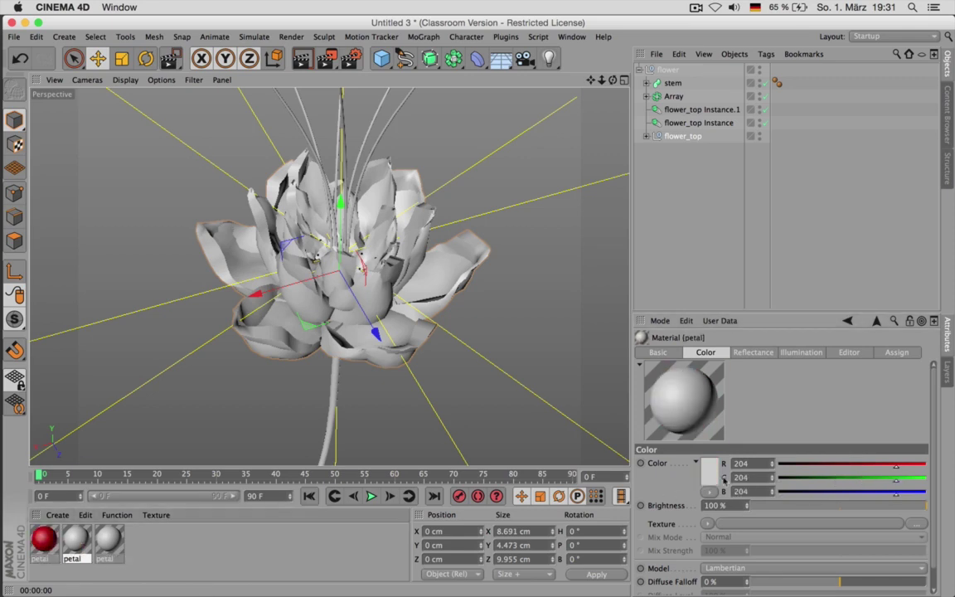
left_click_drag(840, 467, 771, 465)
left_click_drag(821, 493, 771, 492)
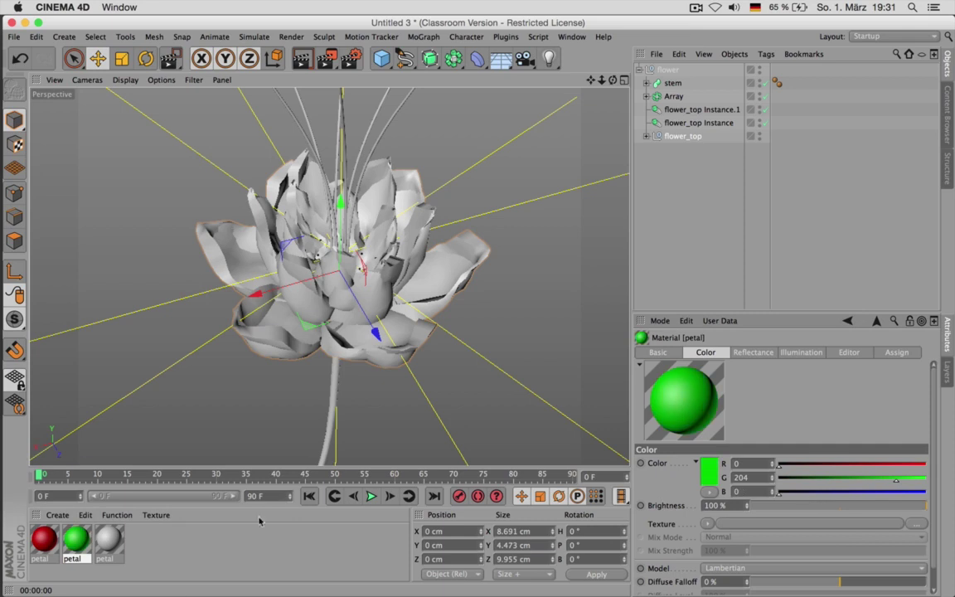
left_click(118, 544)
left_click_drag(895, 479, 775, 479)
left_click_drag(895, 465, 775, 465)
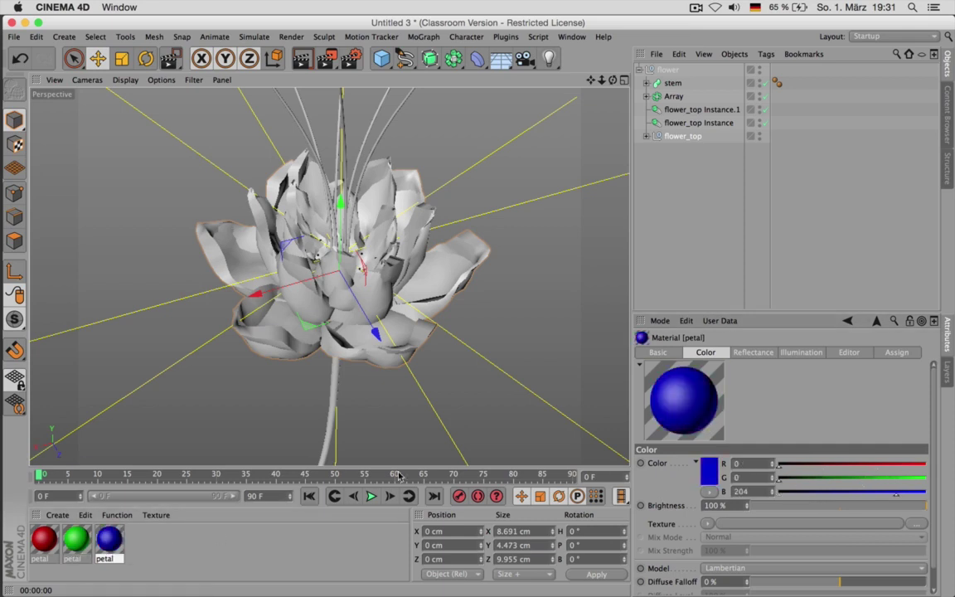
Apply the red petal material to flower_top Instance.1 and the green one to flower_top Instance
left_click_drag(44, 548, 681, 110)
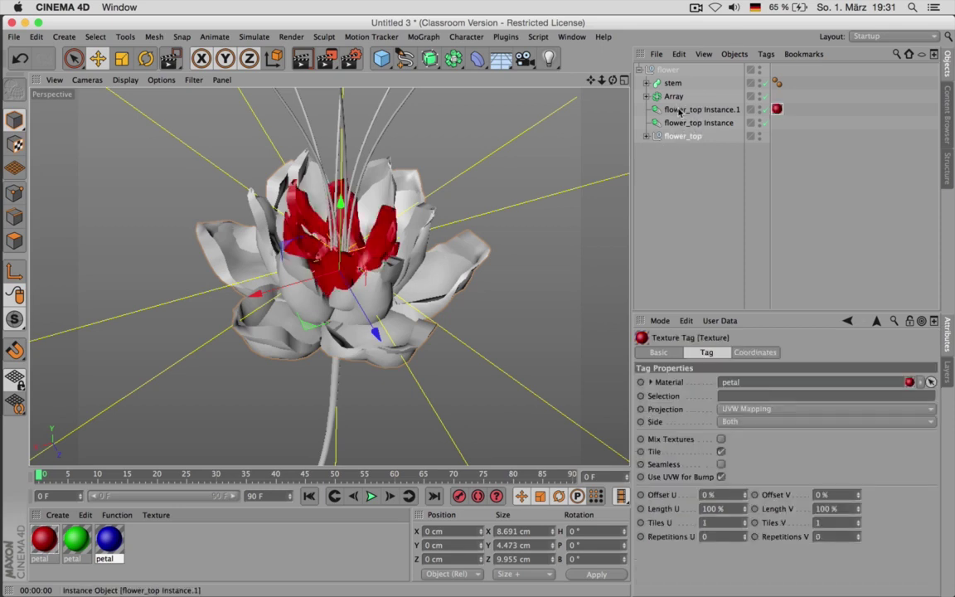
left_click_drag(79, 537, 680, 123)
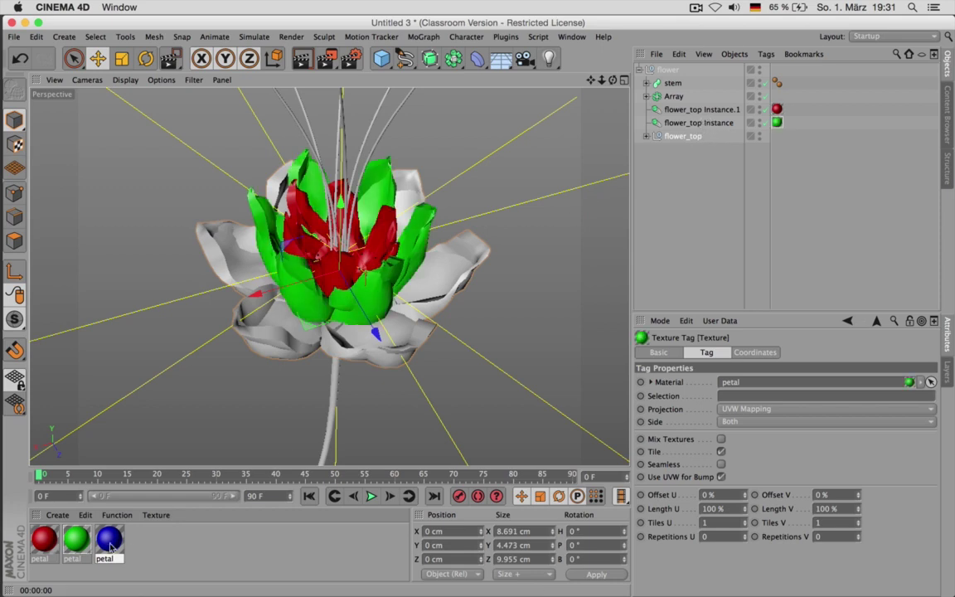
left_click_drag(117, 540, 693, 136)
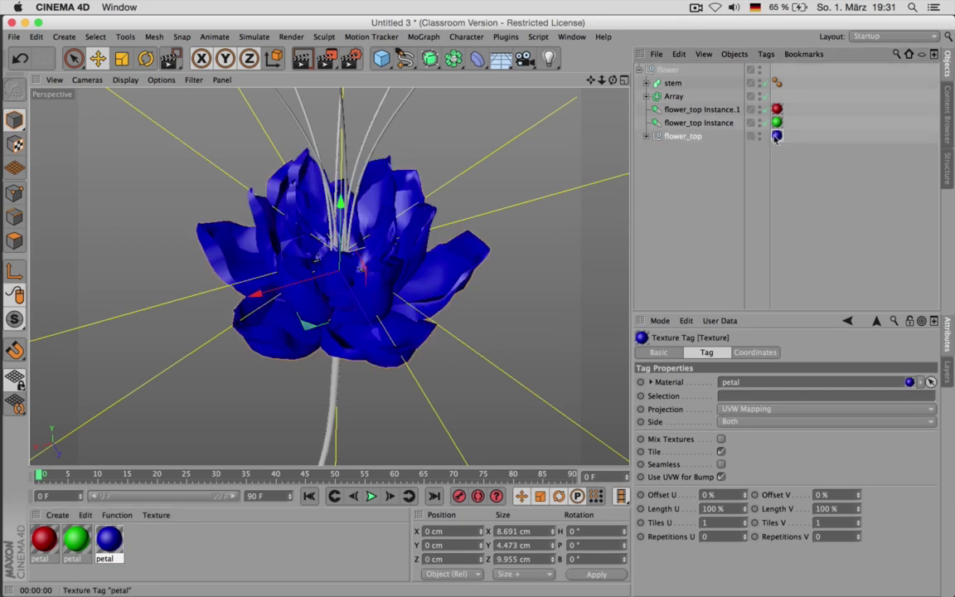
left_click(699, 123)
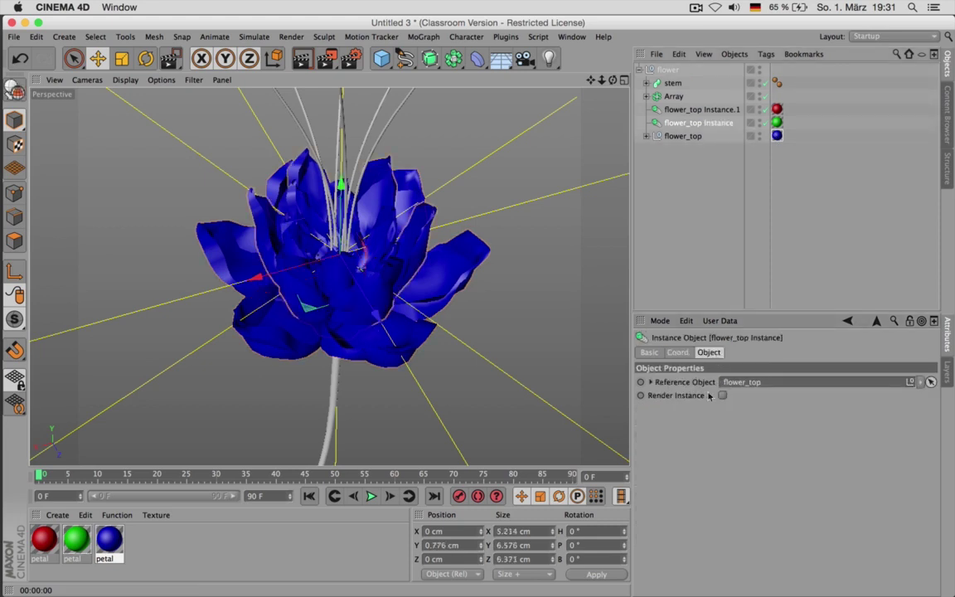
left_click(721, 395)
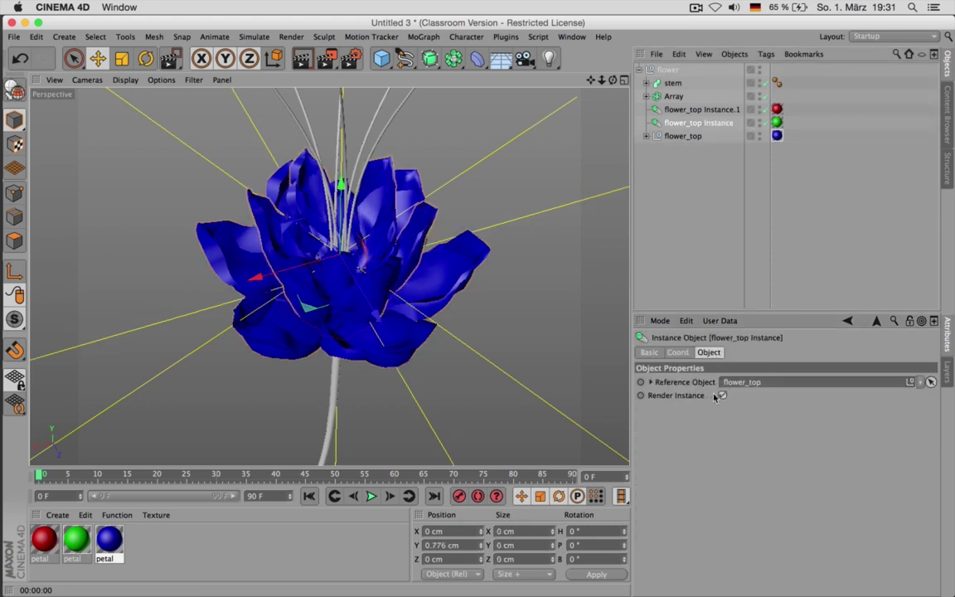
left_click(705, 110)
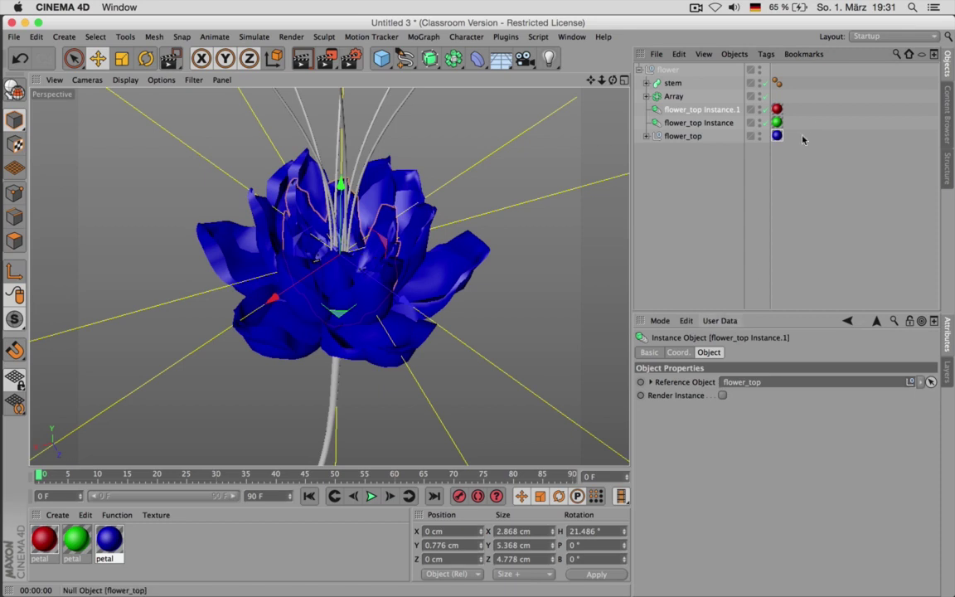
left_click(776, 136)
key("Delete")
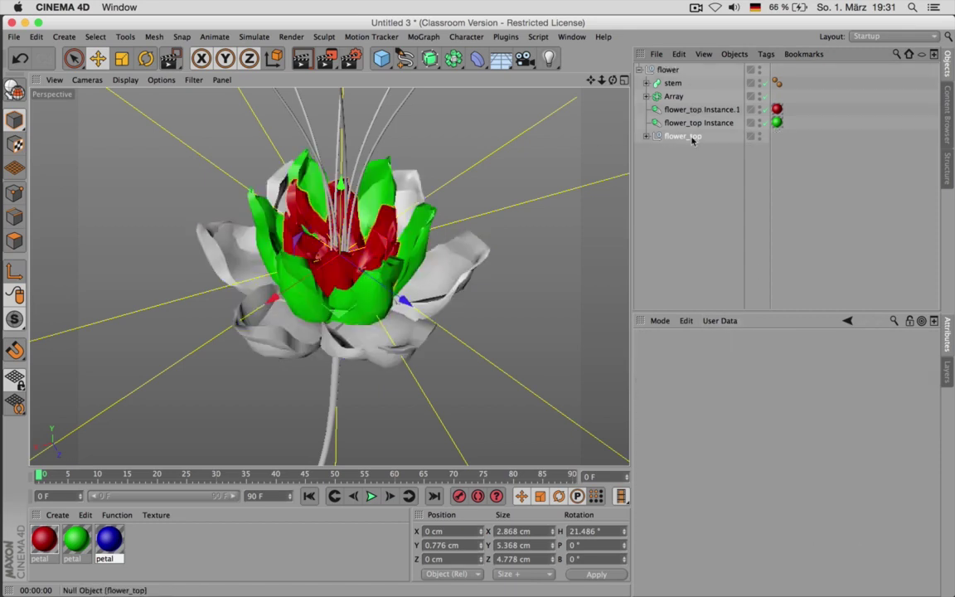
Create another instance of flower_top and place it inside the flower null, directly above flower_top
left_click(687, 136)
left_click_drag(453, 58, 682, 91)
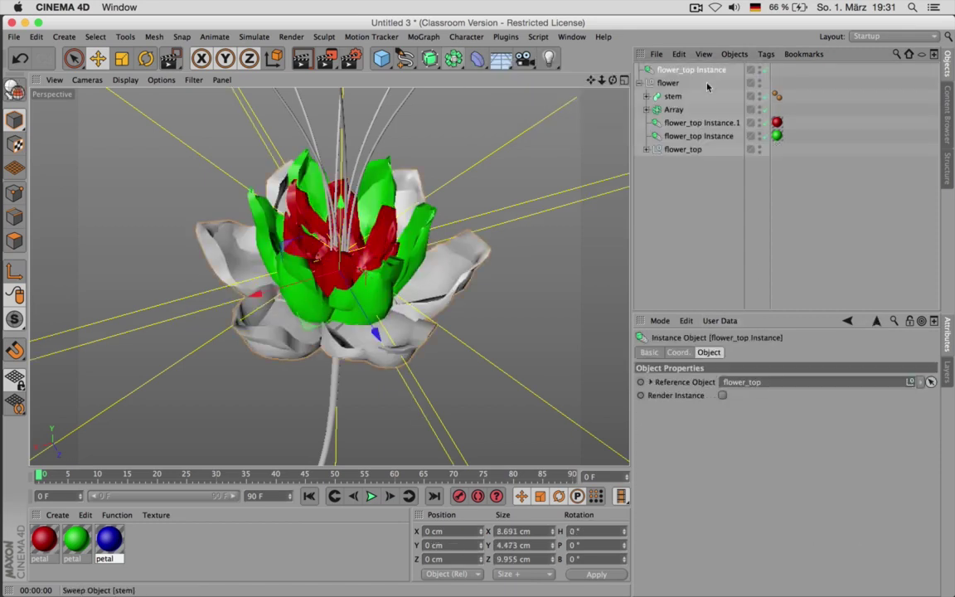
left_click_drag(678, 141, 692, 145)
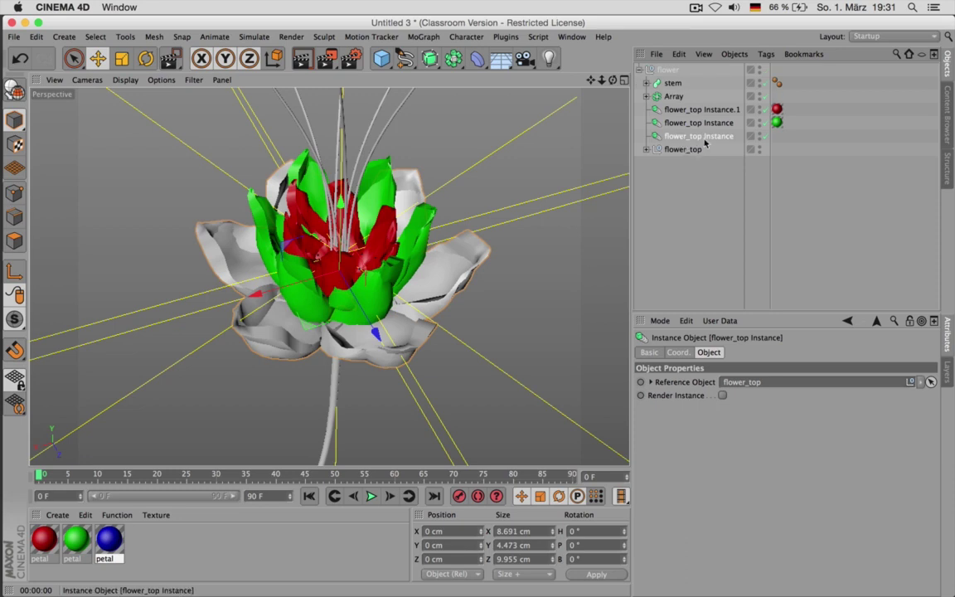
Move the original flower_top null out of sight by setting its X position to -1000 cm
left_click(696, 149)
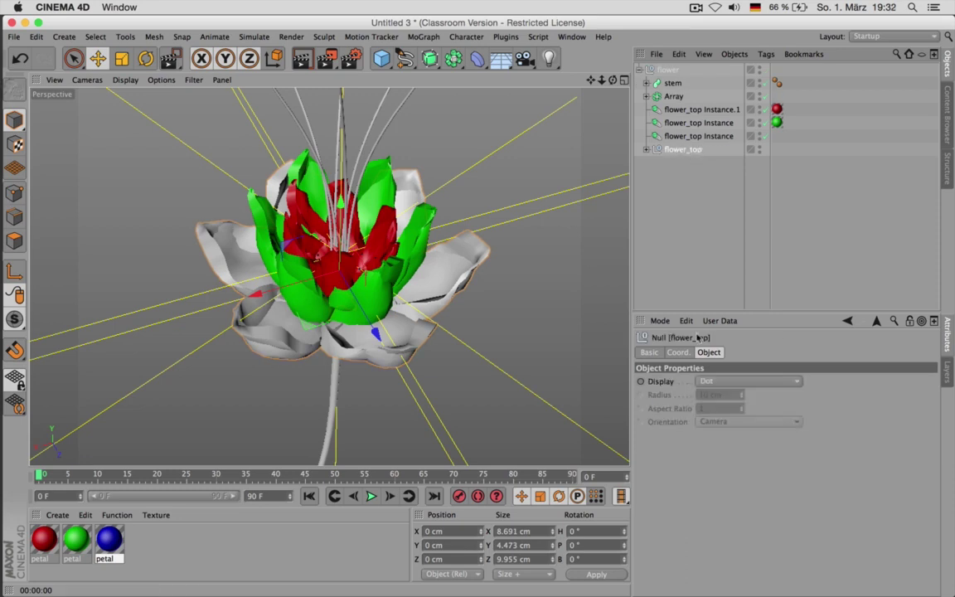
left_click(680, 352)
double_click(697, 378)
type("--1000")
key("Return")
left_click(714, 175)
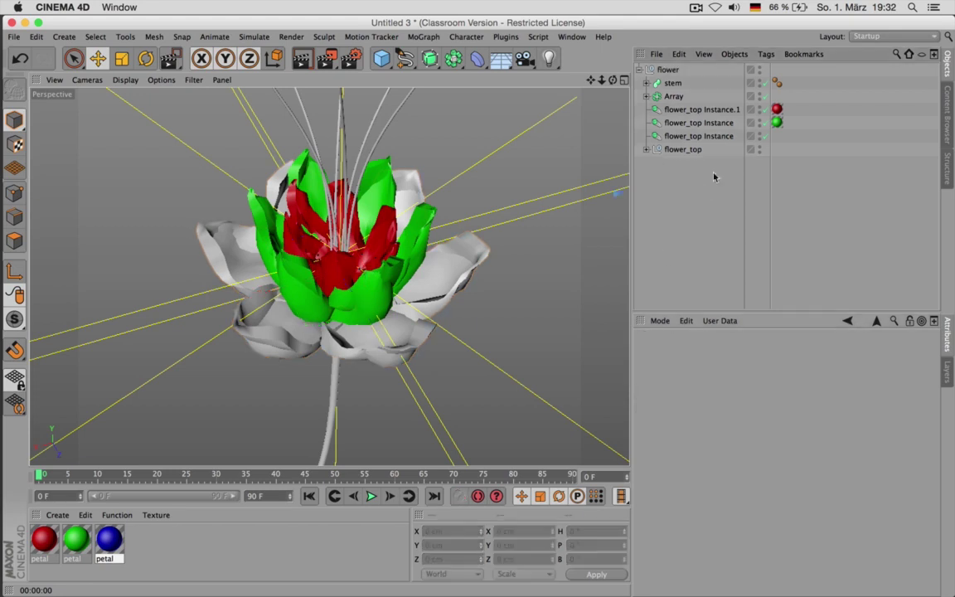
Apply the blue petal material to the flower_top Instance directly above flower_top
left_click(699, 136)
left_click(688, 150)
left_click(700, 138)
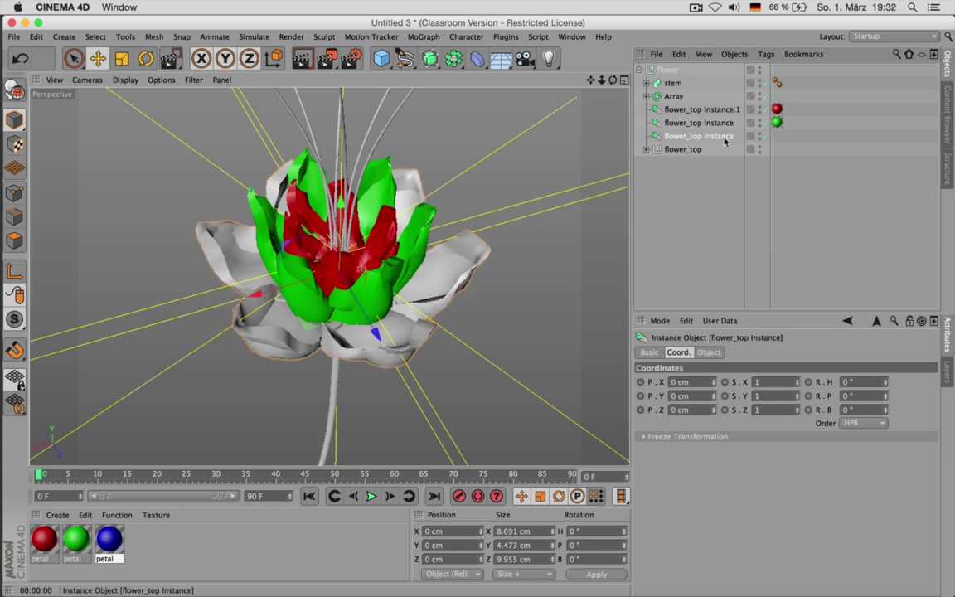
left_click_drag(111, 537, 650, 134)
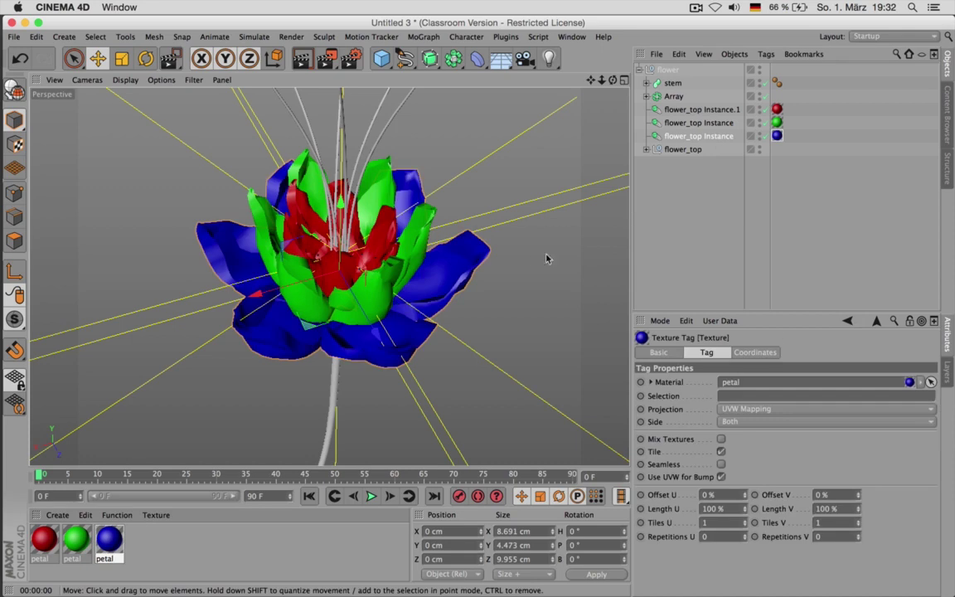
Select all three petal materials, switch their colour controls to HSV and set the saturation to 0 %
left_click_drag(159, 569, 4, 523)
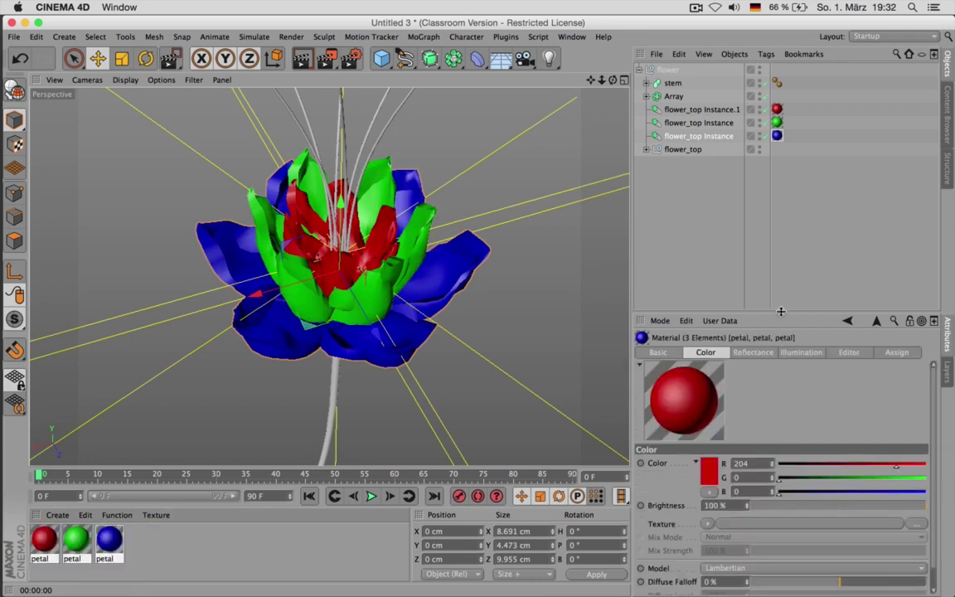
left_click_drag(780, 312, 780, 214)
left_click(658, 253)
left_click(706, 253)
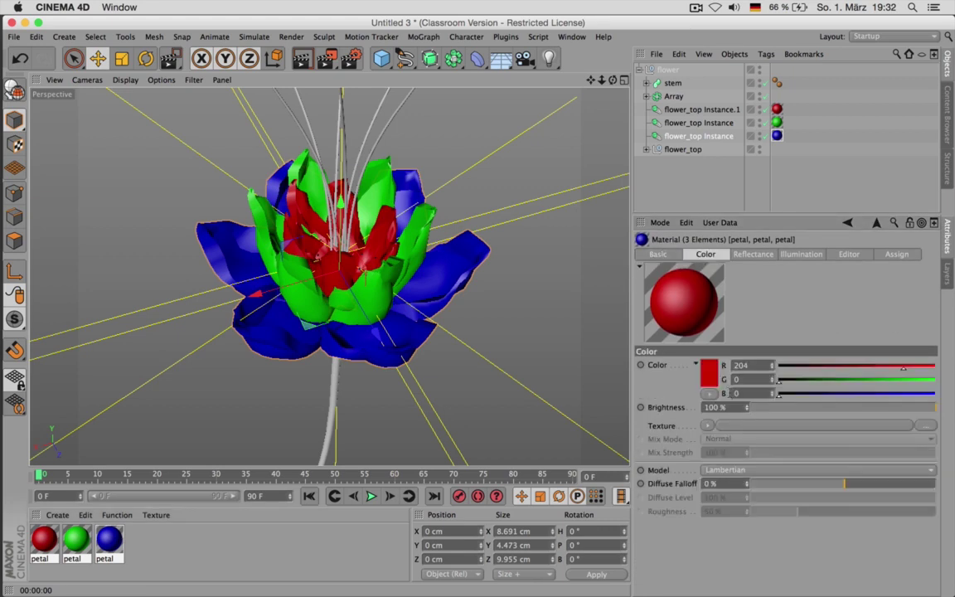
left_click(678, 255)
left_click(694, 254)
left_click(711, 394)
left_click(728, 422)
left_click_drag(796, 380, 758, 384)
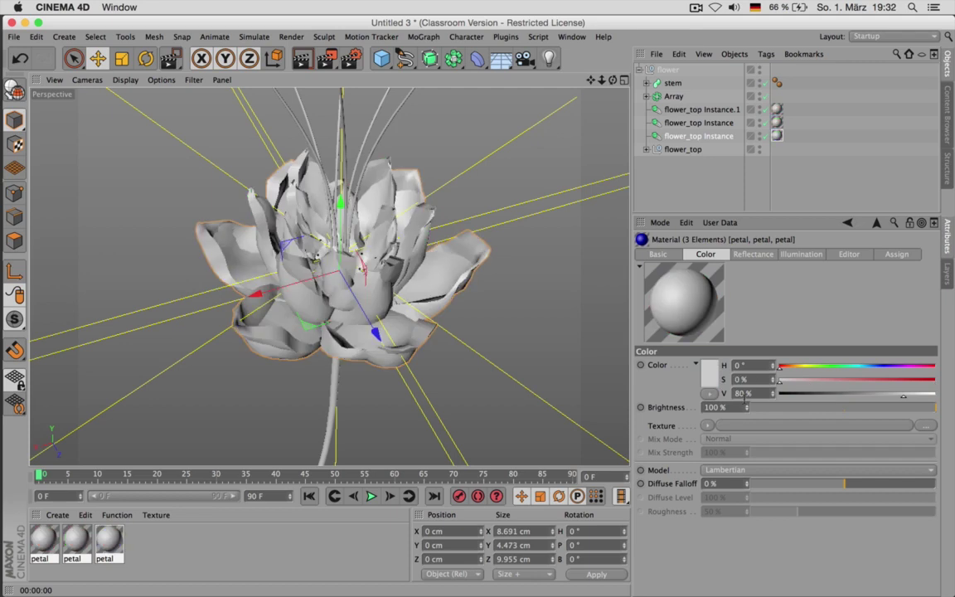
Enable the Displacement channel for the three petal materials and load a Noise shader as its texture
left_click(675, 256)
left_click(778, 456)
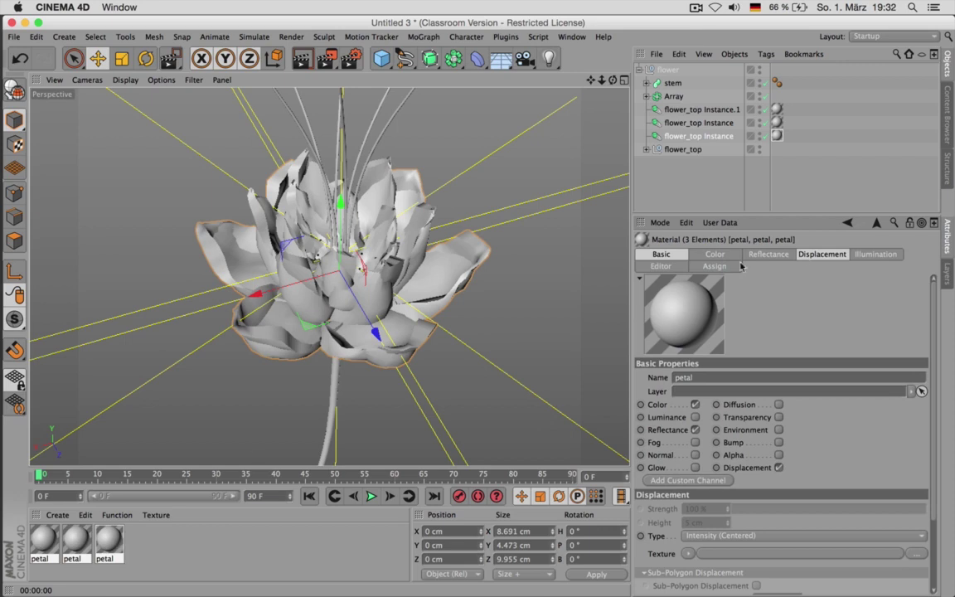
left_click(810, 254)
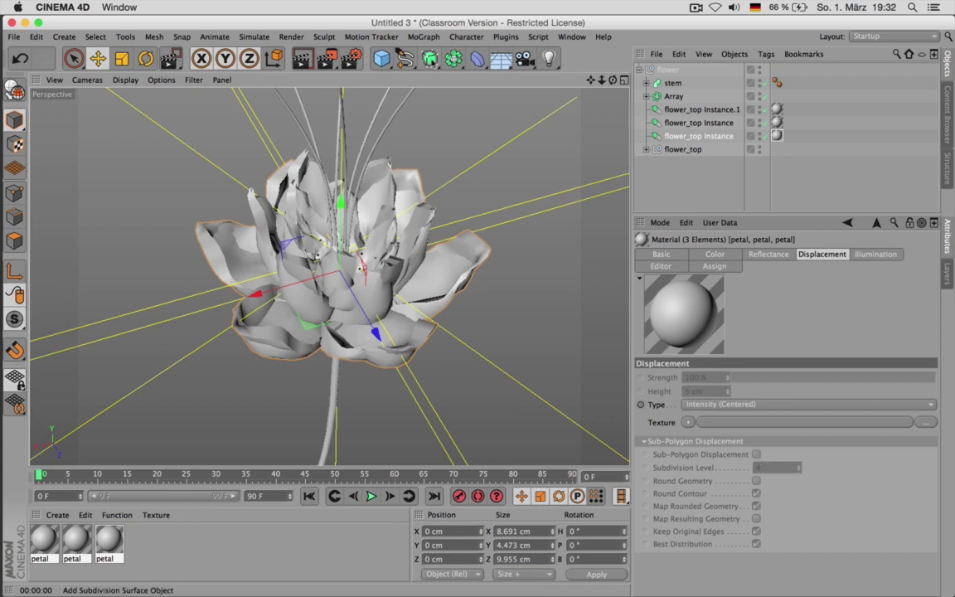
left_click(429, 58)
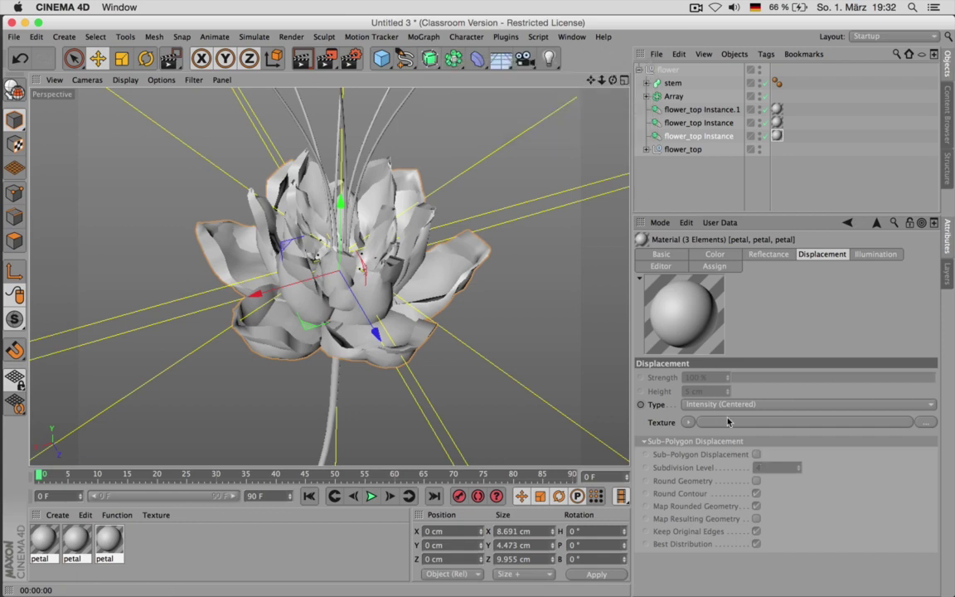
left_click(688, 423)
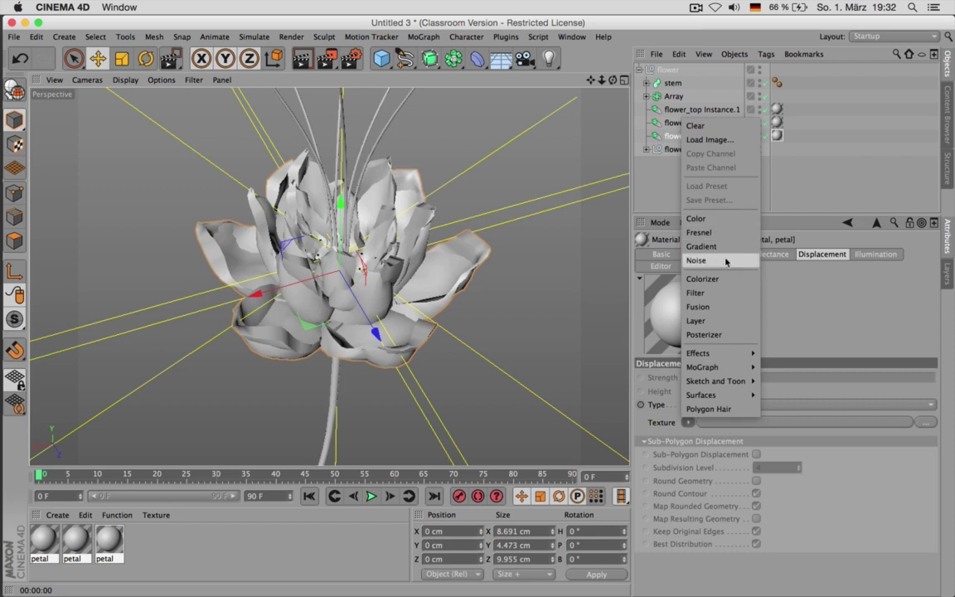
left_click(721, 258)
Enable Sub-Polygon Displacement and Round Geometry for the petal materials and set the displacement height to 0.1 cm
left_click(756, 495)
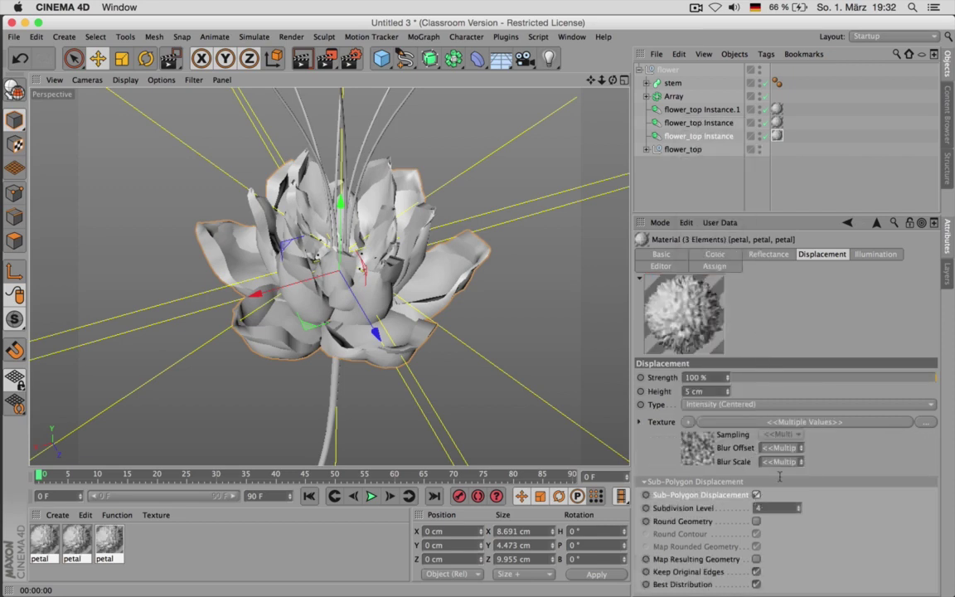
left_click(771, 508)
left_click(880, 536)
left_click_drag(820, 214, 820, 162)
left_click(756, 468)
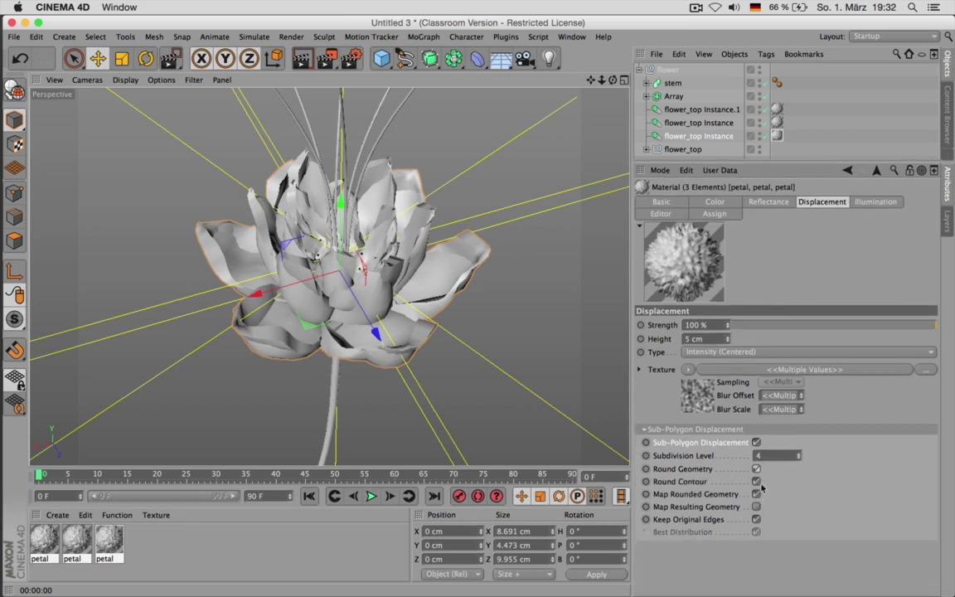
left_click(698, 339)
type(".1")
key("Return")
Set the Global Scale of the petals' displacement Noise shader to 2 % and render the perspective view
left_click(689, 370)
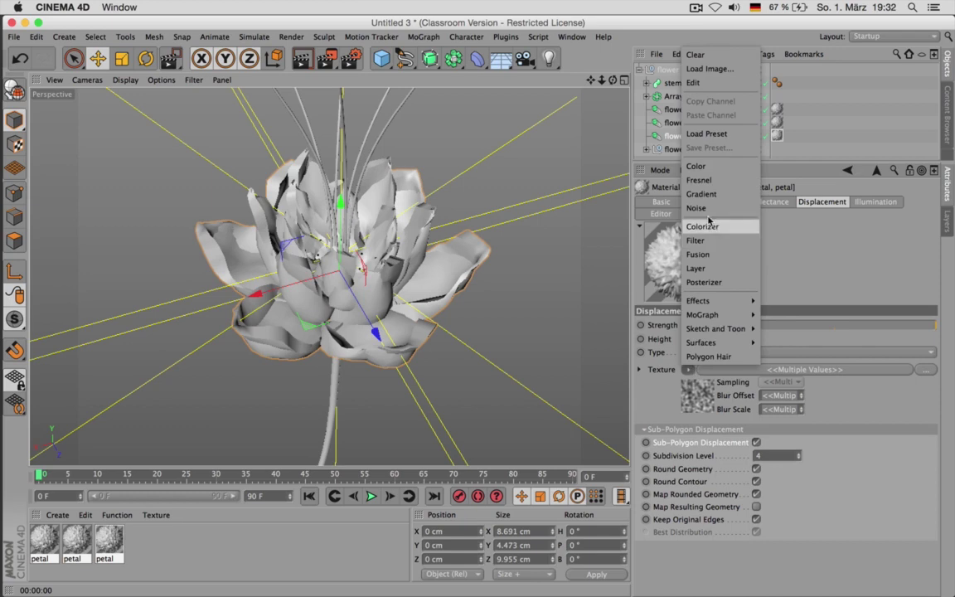
left_click(748, 317)
left_click(784, 369)
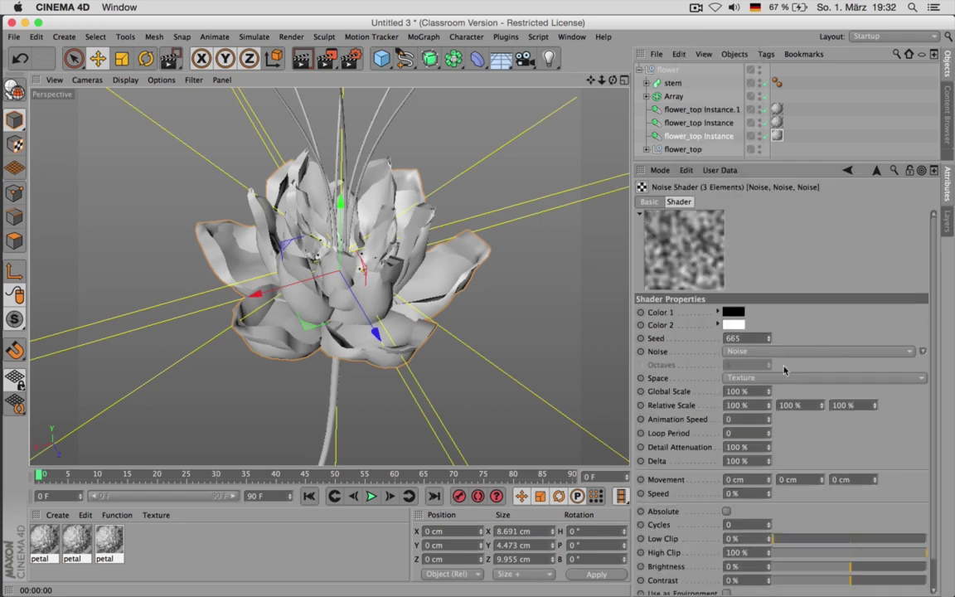
left_click(736, 391)
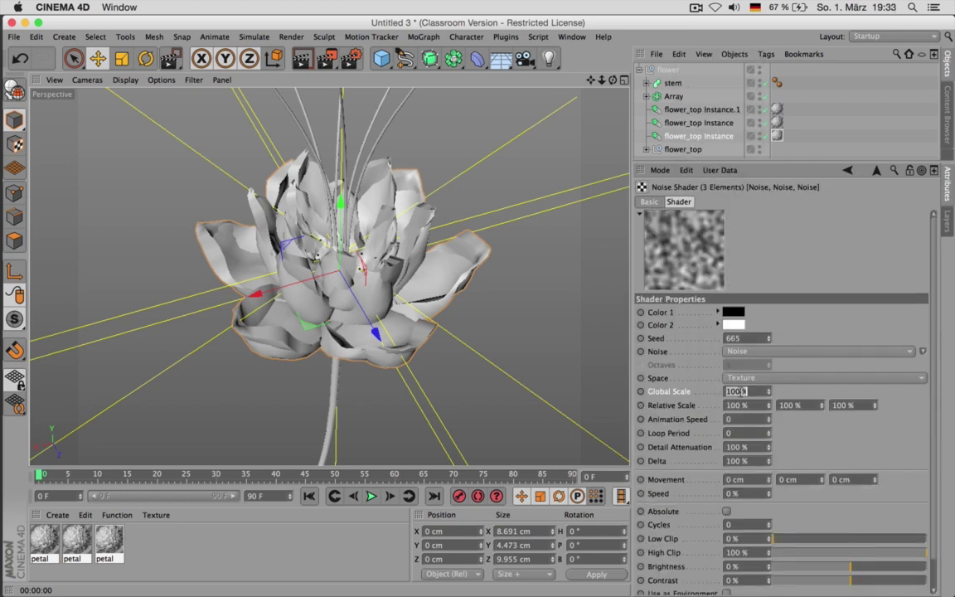
type("2")
key("Return")
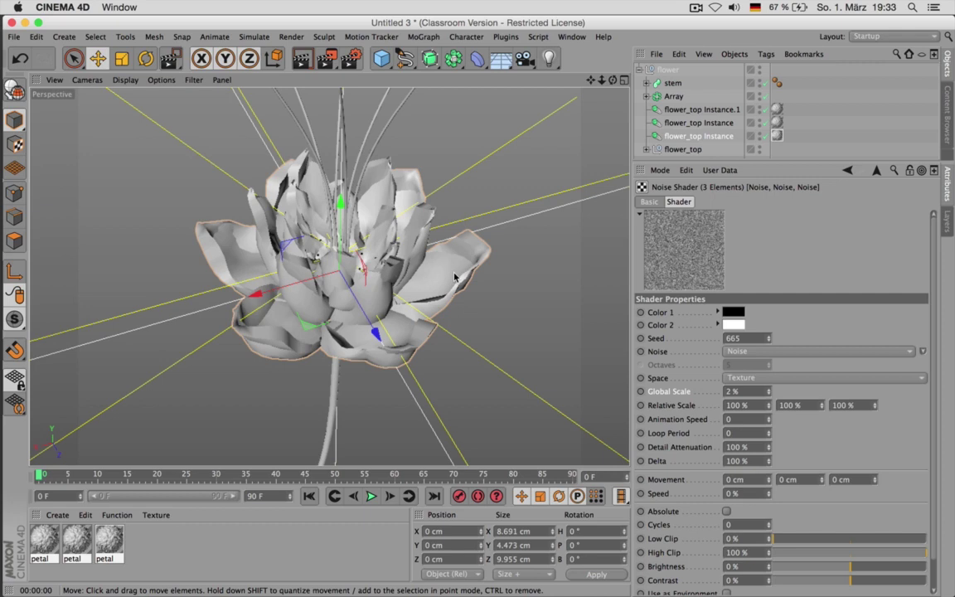
scroll(454, 277, "down", 1)
scroll(426, 274, "up", 1)
key("super+r")
key("super+r")
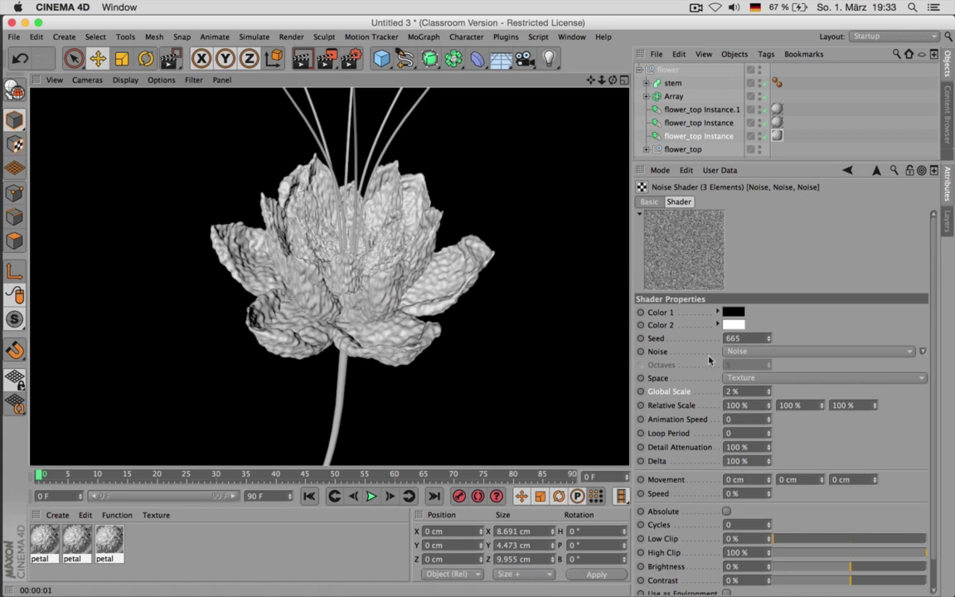
Try a Low Clip of 60 % on the petal Noise shader in a render preview, and reset it to 0 %
left_click(921, 352)
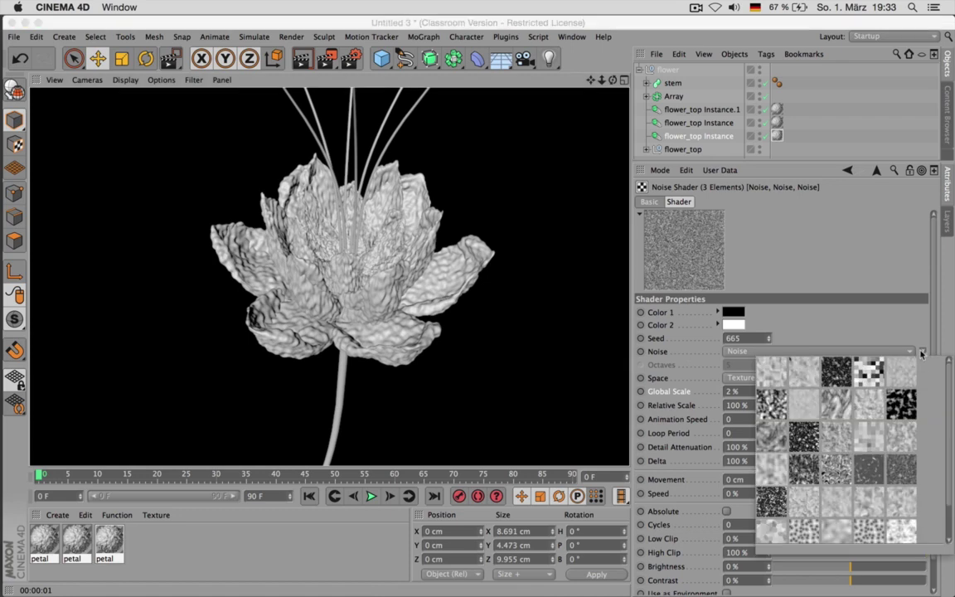
left_click(768, 395)
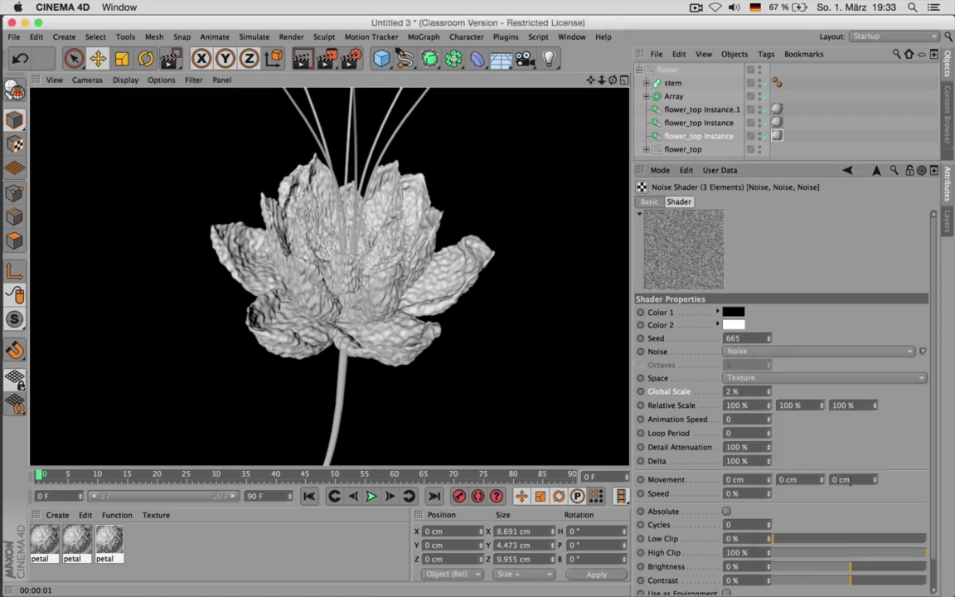
left_click_drag(837, 542, 858, 538)
key("super+r")
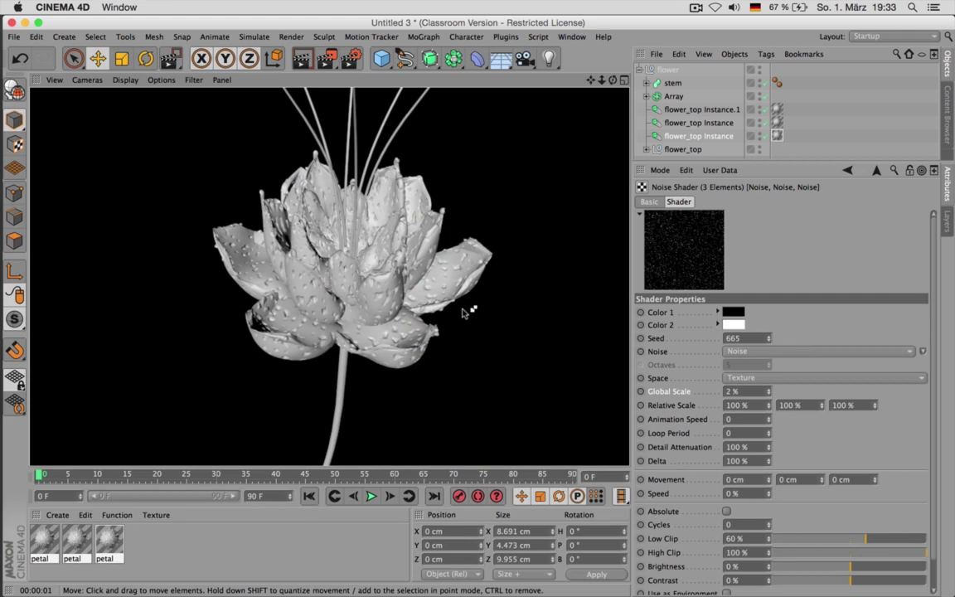
left_click(780, 540)
left_click_drag(781, 541, 770, 543)
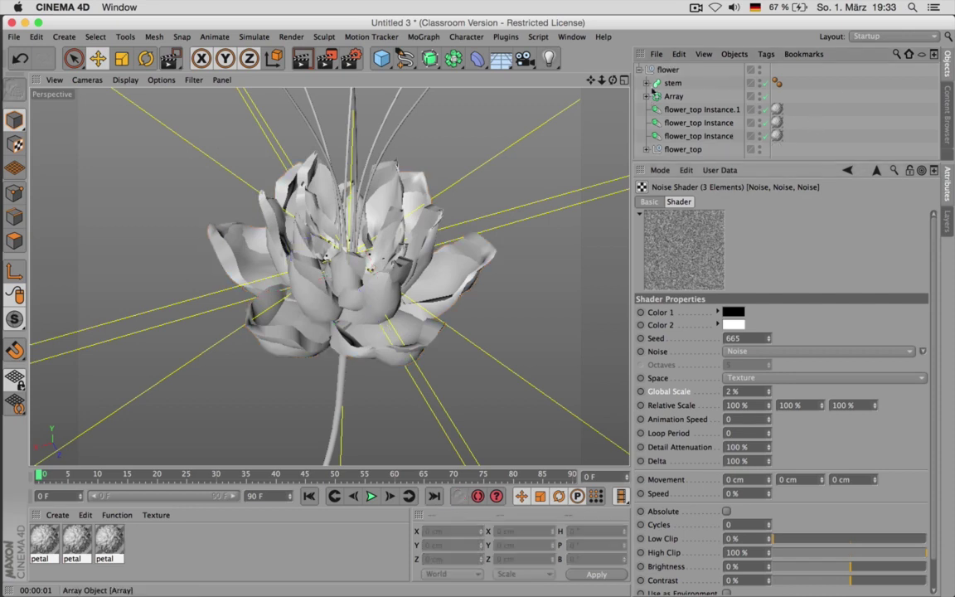
Collapse the flower hierarchy, frame the blossom in the perspective view and add a camera that the view looks through
left_click(643, 70)
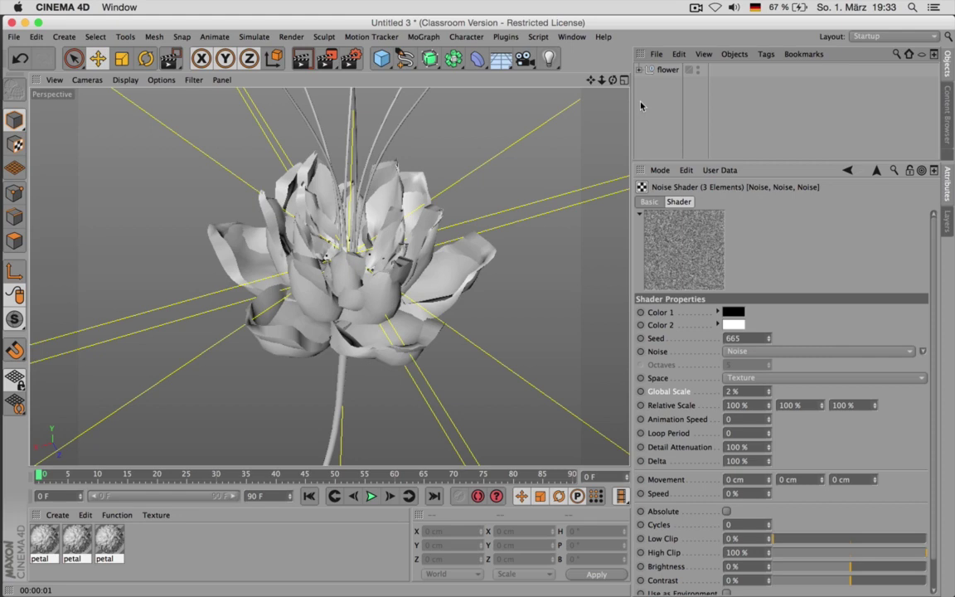
mouse_move(612, 80)
left_mouse_down()
mouse_move(563, 83)
mouse_move(605, 88)
left_mouse_up()
scroll(475, 202, "down", 4)
left_click(666, 71)
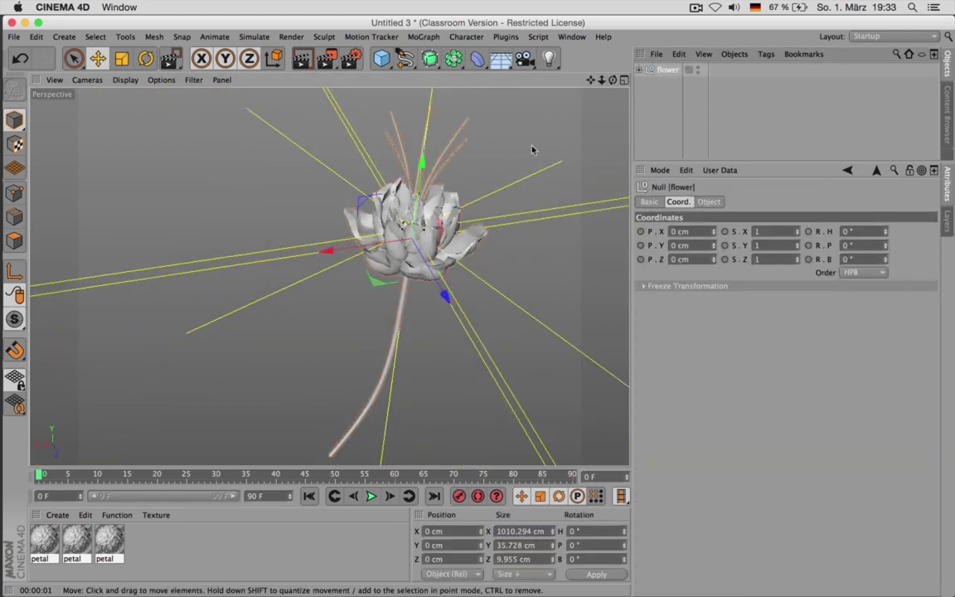
scroll(487, 207, "up", 4)
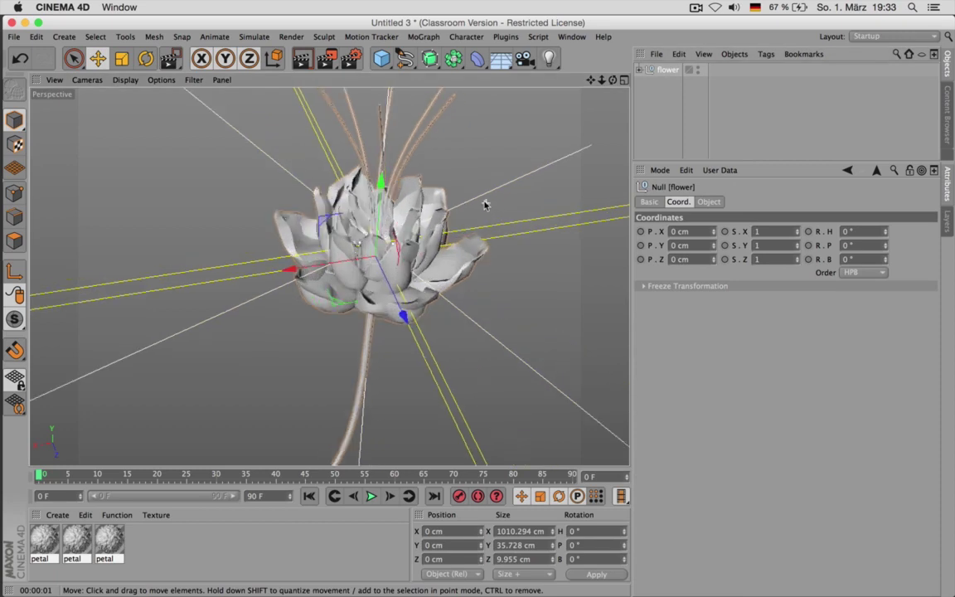
middle_click(479, 198)
middle_click(451, 221)
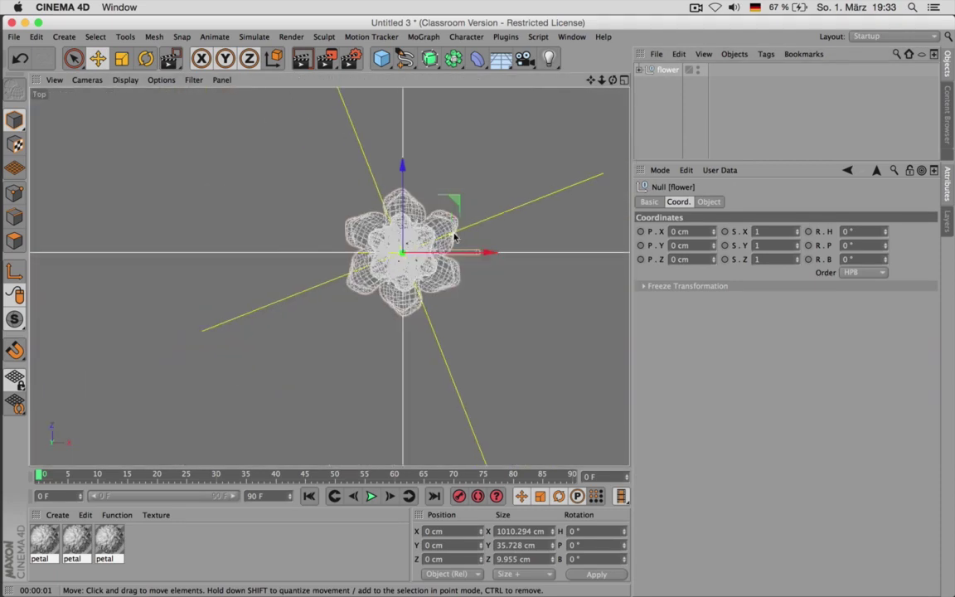
left_click_drag(590, 80, 536, 140)
middle_click(361, 238)
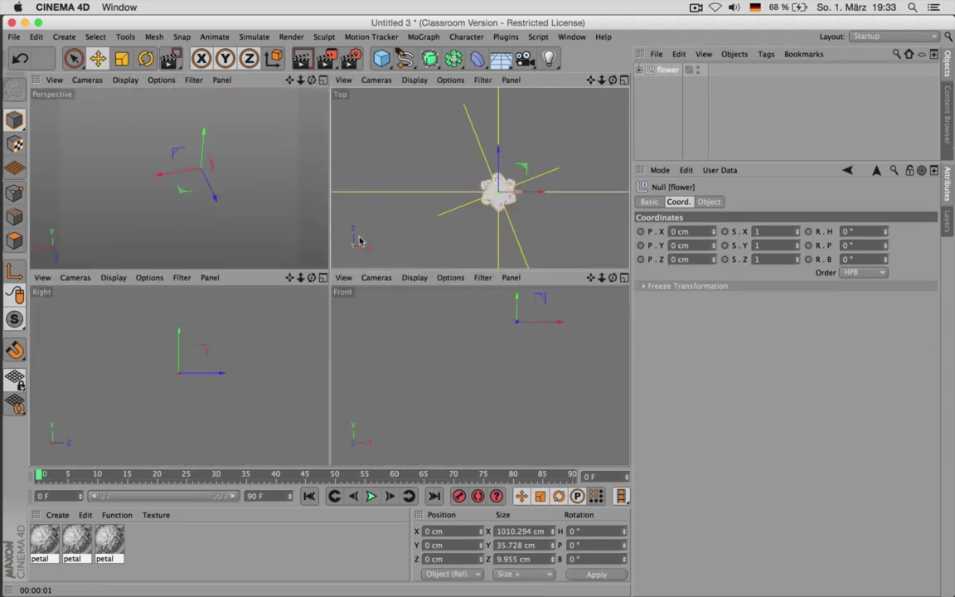
middle_click(306, 214)
left_click_drag(520, 62, 591, 81)
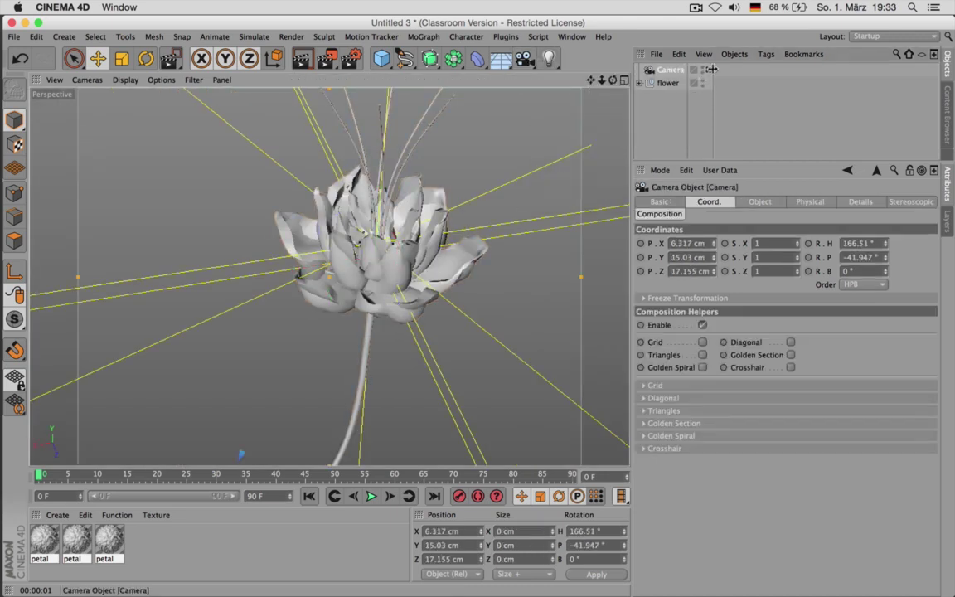
Shorten the camera's focus distance in the top view so it ends at the flower's centre, and reframe the flower through the camera
middle_click(477, 228)
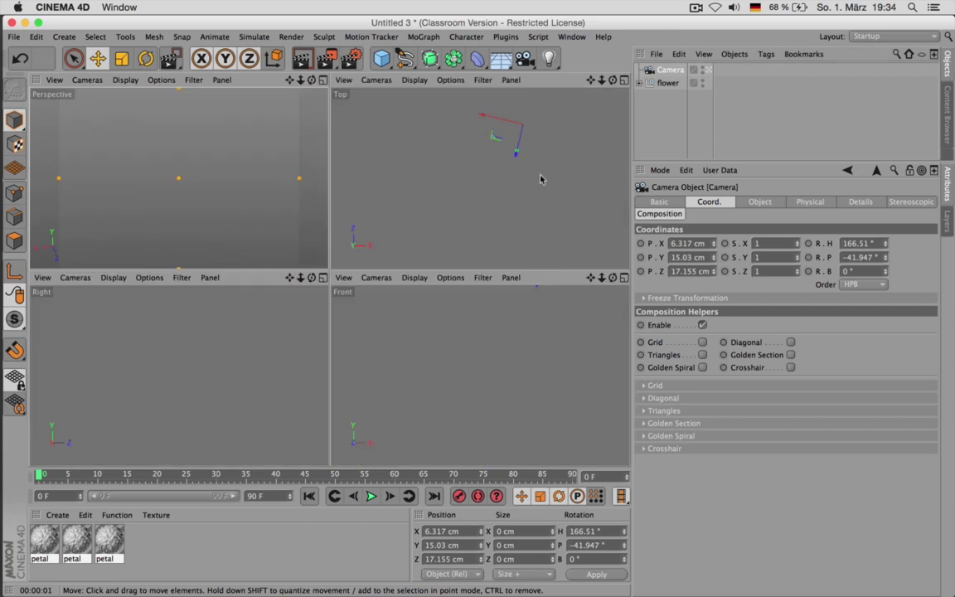
middle_click(541, 179)
scroll(514, 207, "down", 10)
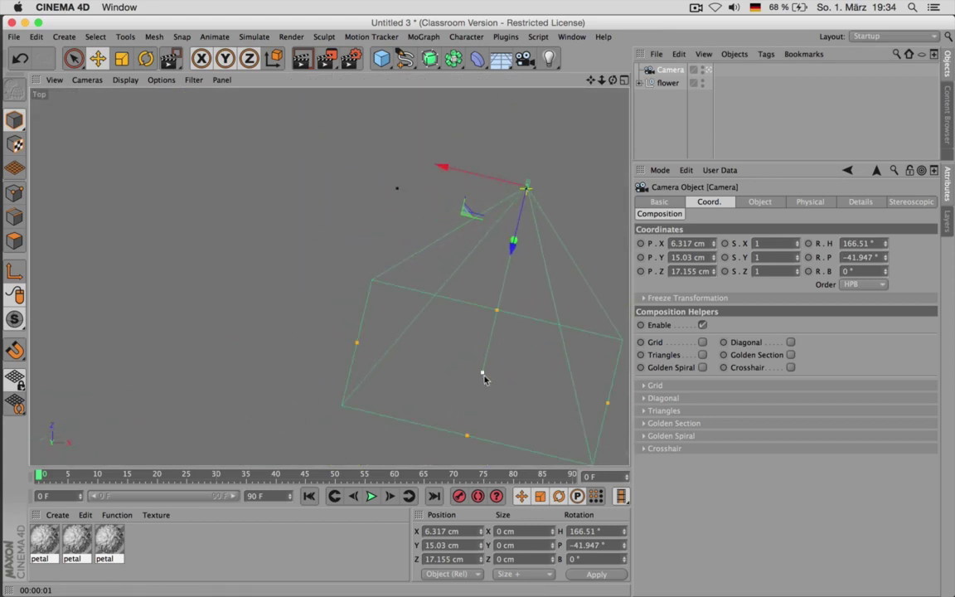
left_click_drag(501, 291, 522, 212)
scroll(539, 181, "up", 8)
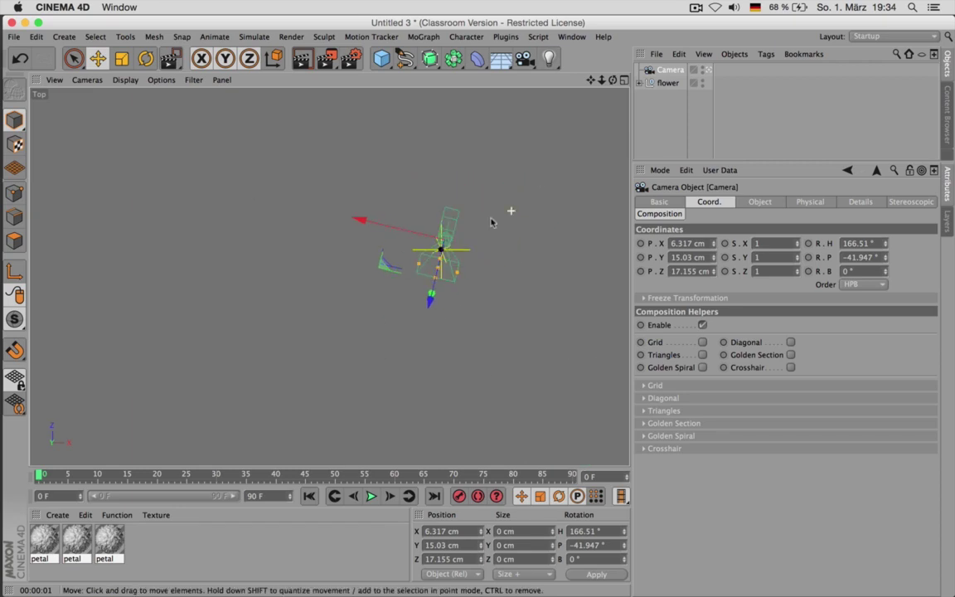
scroll(454, 251, "up", 4)
scroll(419, 298, "up", 2)
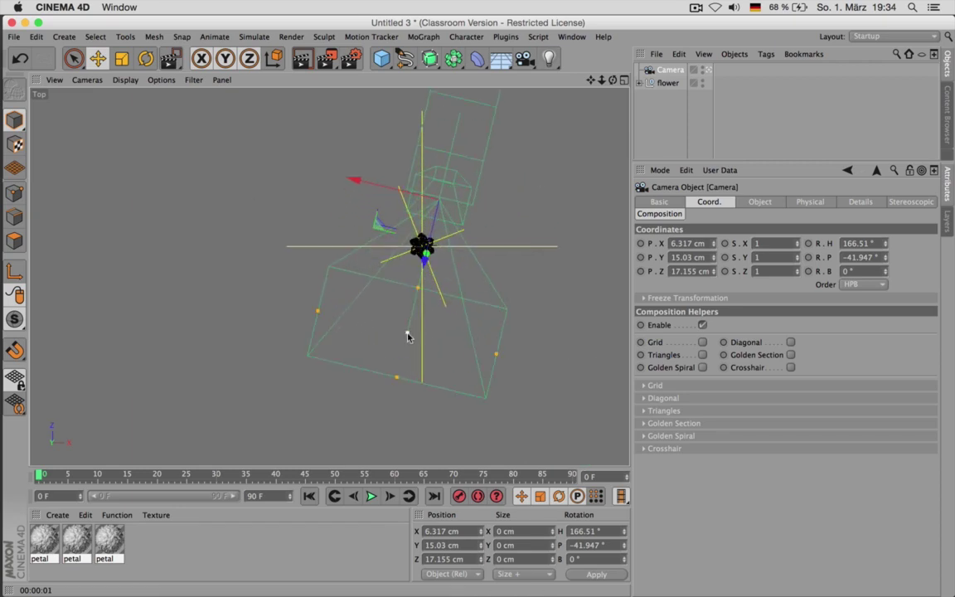
scroll(436, 246, "up", 3)
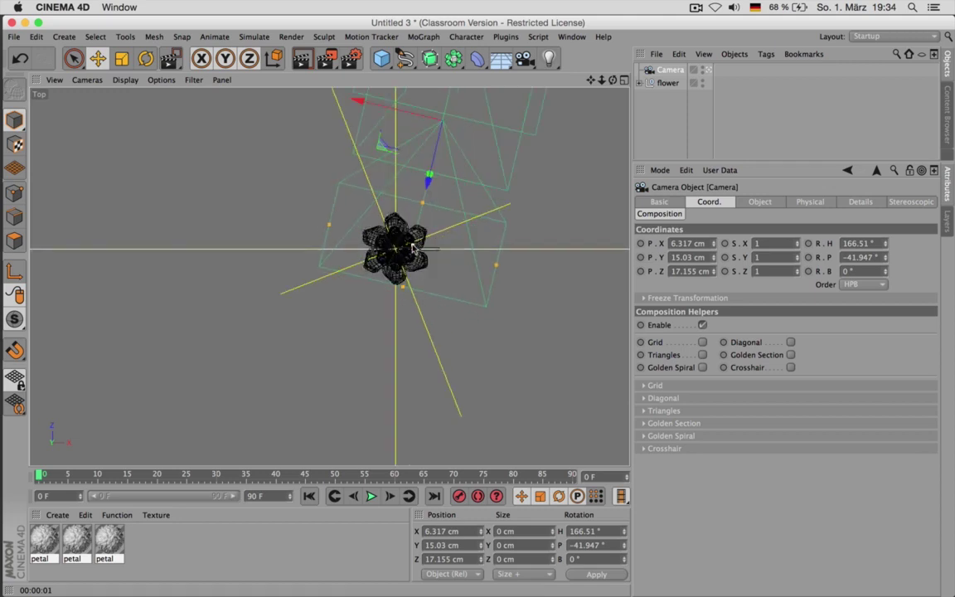
middle_click(495, 248)
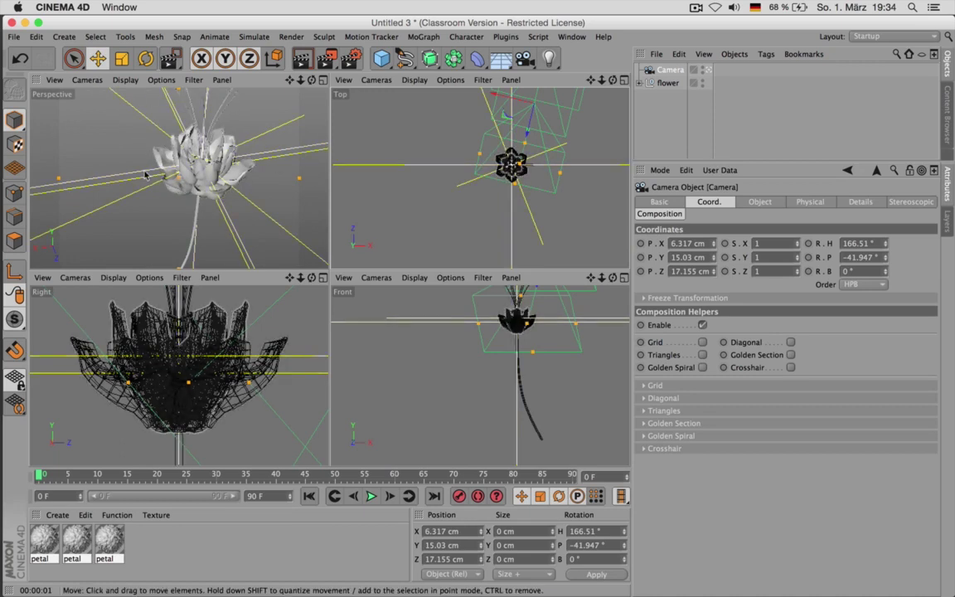
left_click_drag(299, 81, 262, 73)
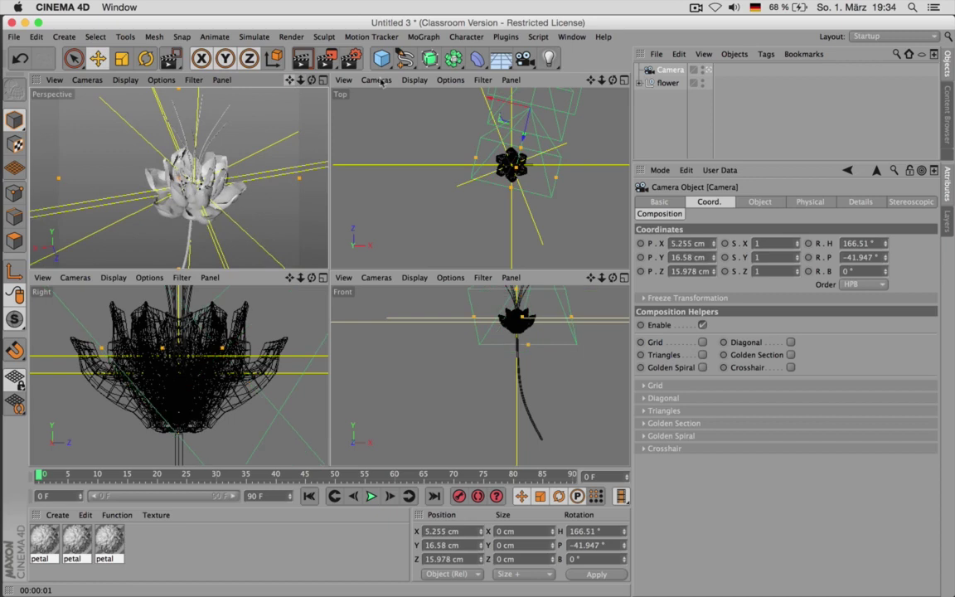
Show the camera's physical settings and switch the renderer to Physical in the render settings
left_click(767, 204)
left_click(800, 202)
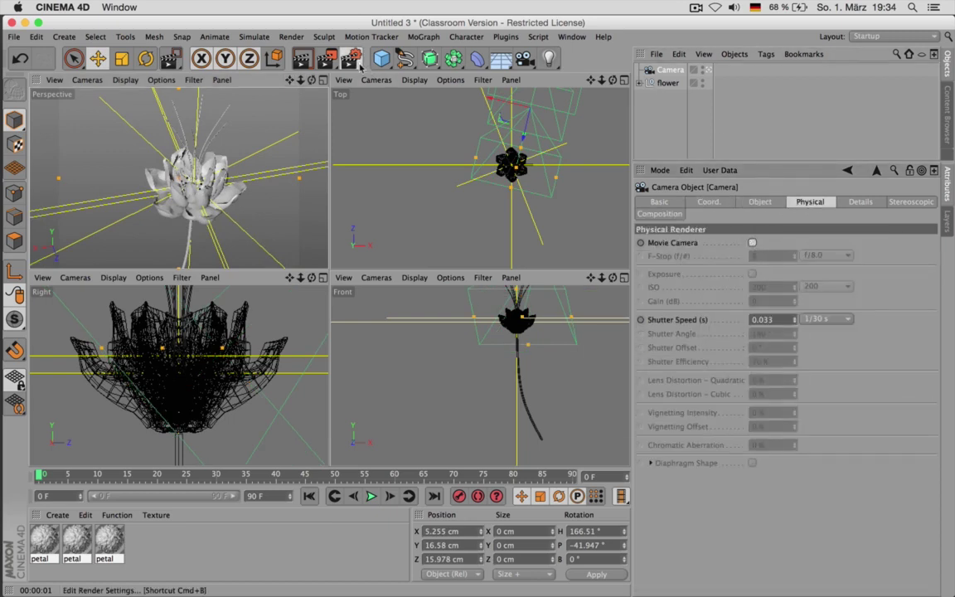
left_click(330, 61)
left_click_drag(276, 34, 280, 100)
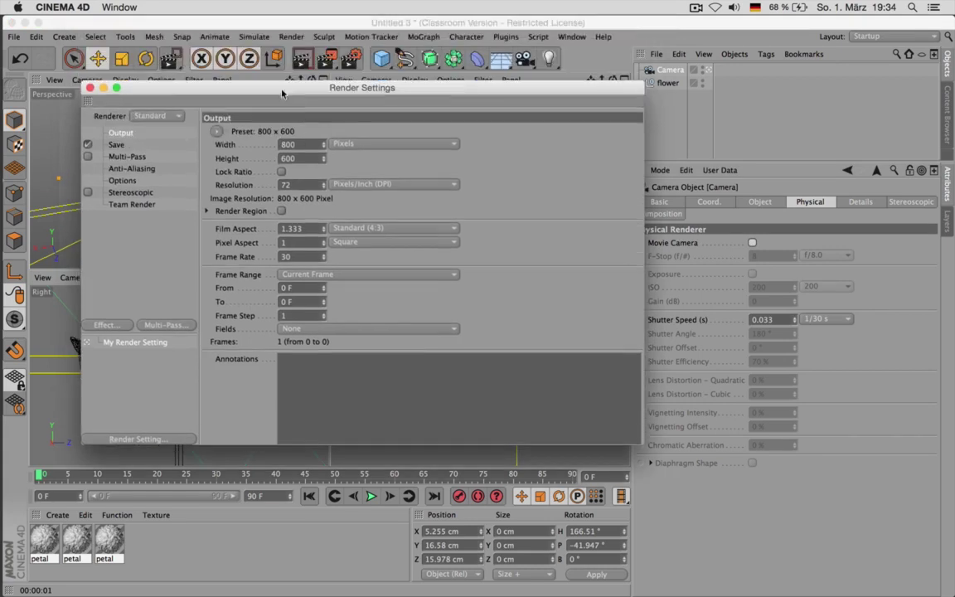
left_click(139, 115)
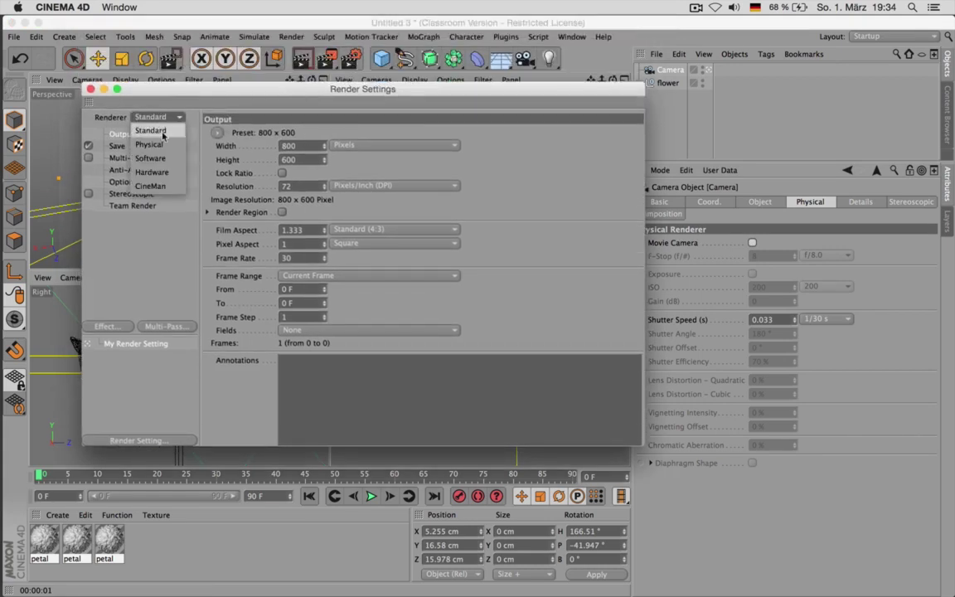
left_click(144, 127)
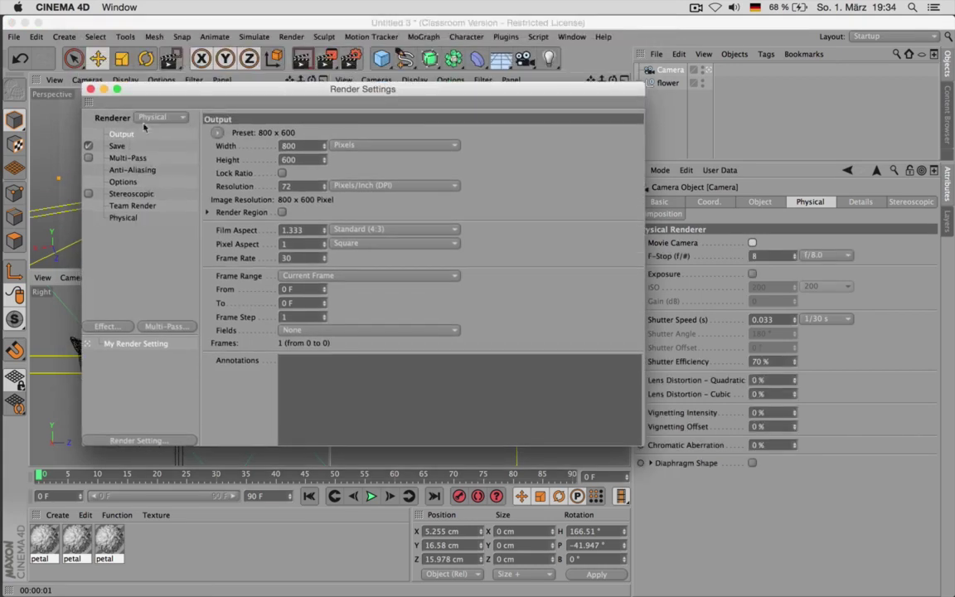
left_click(133, 219)
left_click(369, 164)
left_click(90, 89)
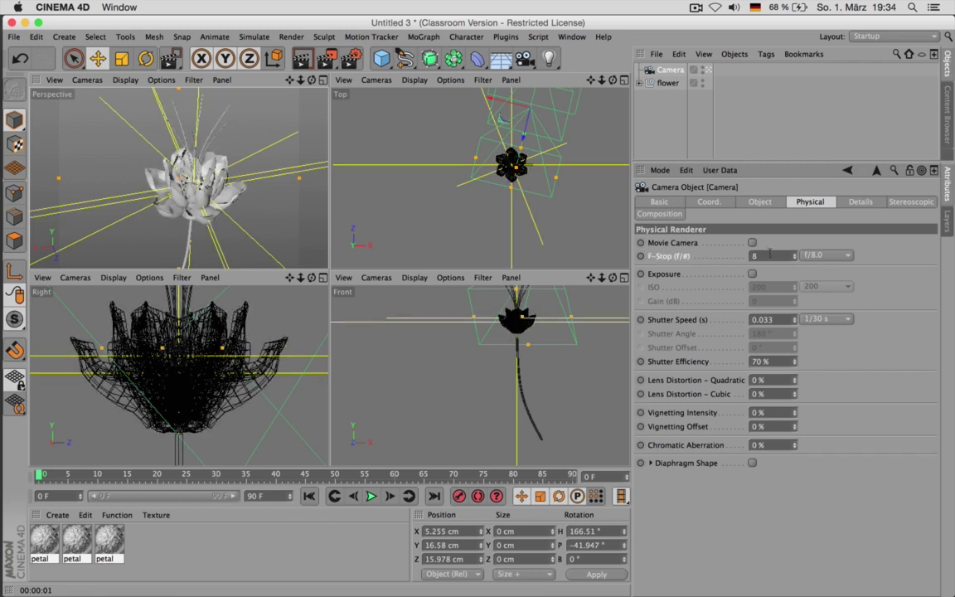
Set the camera's F-Stop to f/2.2 and render the enlarged perspective view
left_click(818, 255)
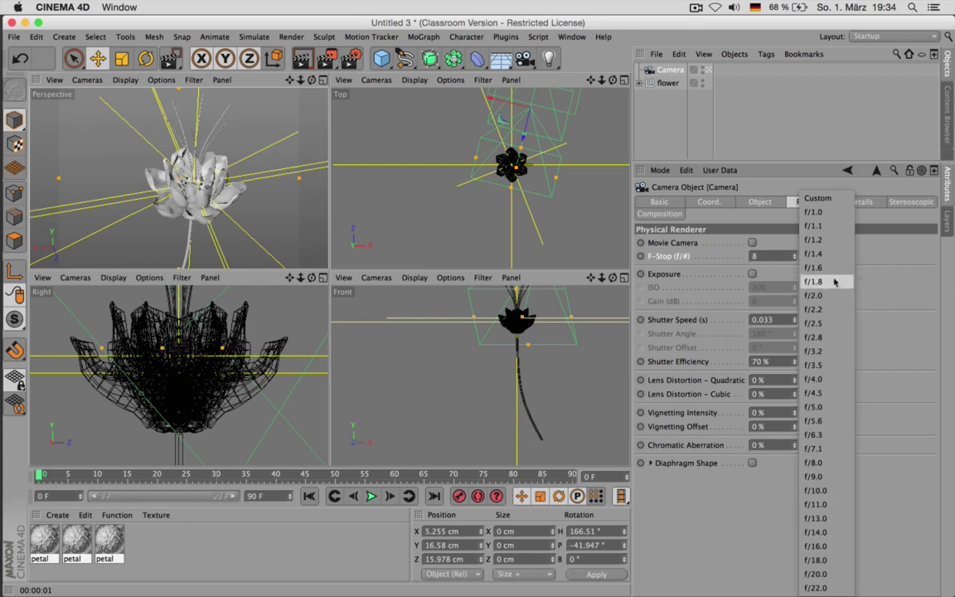
left_click(821, 313)
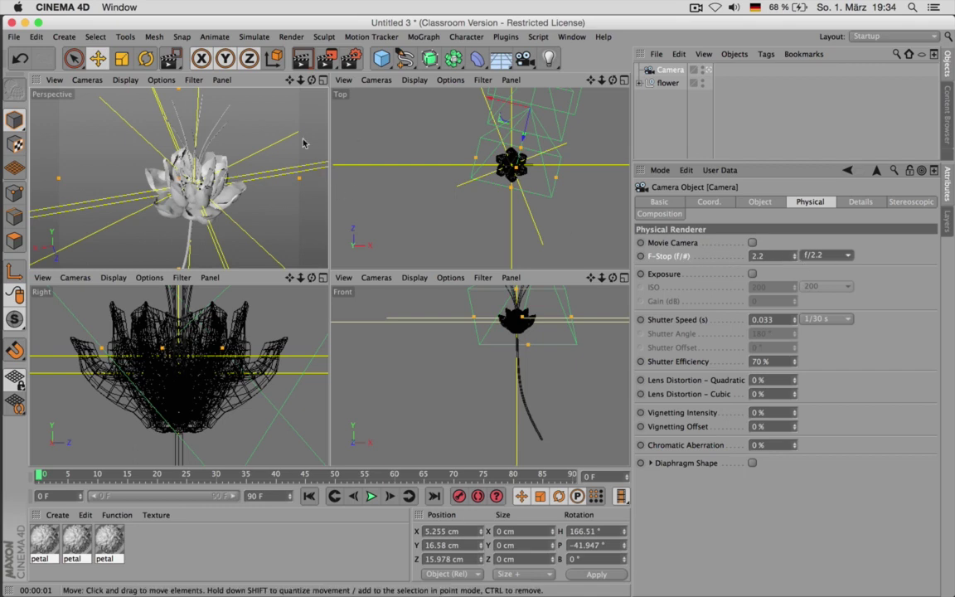
left_click(323, 80)
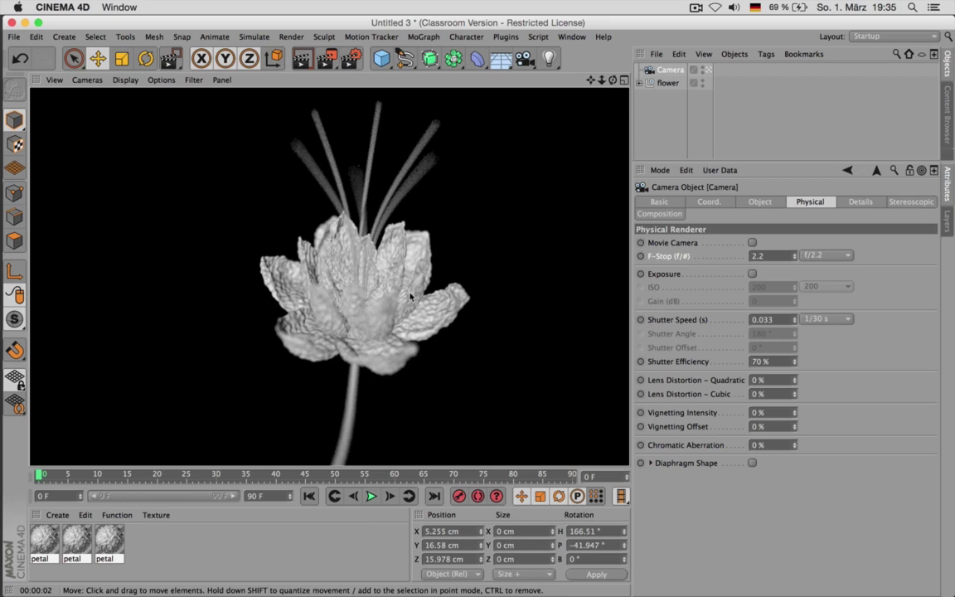
Create an instance of the flower group and enable Render Instance for it
middle_click(484, 177)
middle_click(445, 157)
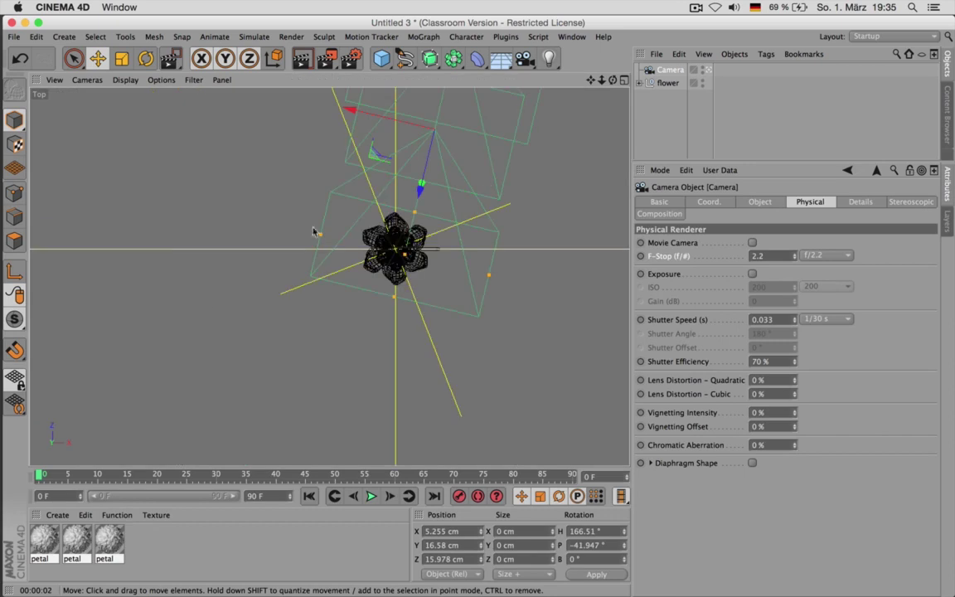
scroll(515, 294, "down", 5)
left_click_drag(591, 80, 560, 40)
left_click(668, 83)
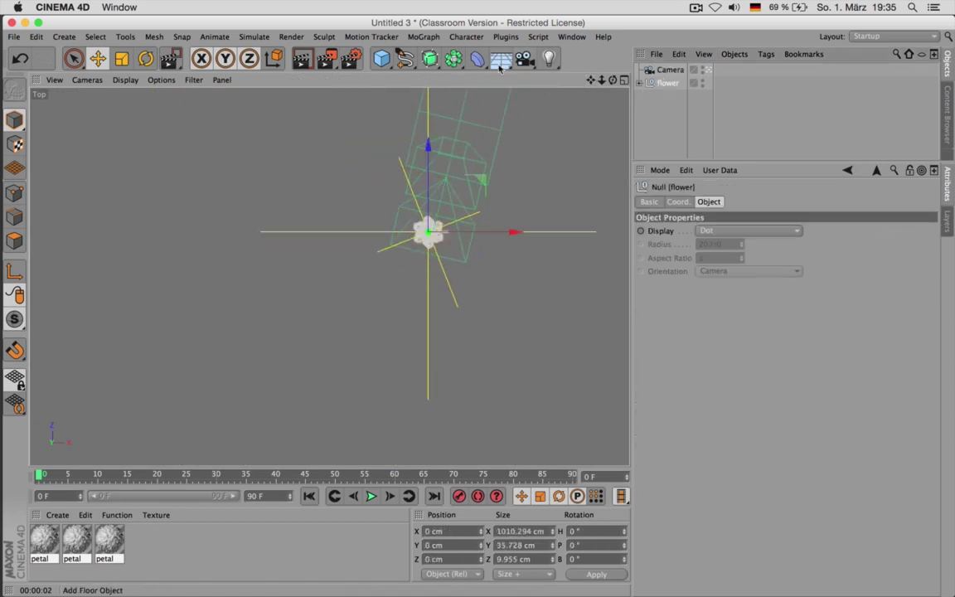
left_click_drag(462, 65, 694, 97)
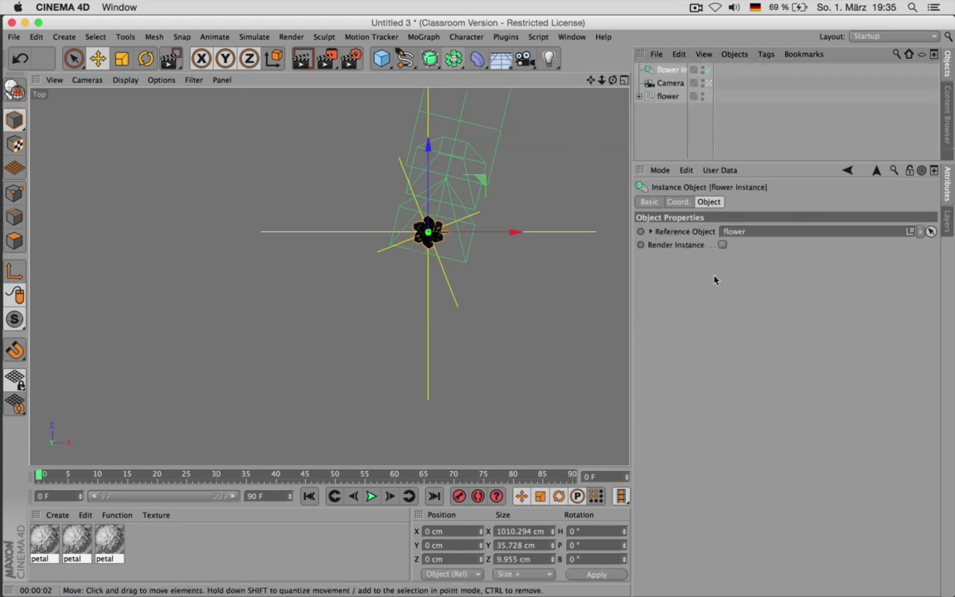
left_click(722, 244)
Move the flower instance away from the original in the top view and copy it to get four spread-out instances
left_click_drag(546, 244, 568, 253)
left_click_drag(525, 307, 499, 335, "ctrl")
left_click_drag(548, 283, 583, 317, "ctrl")
middle_click(569, 271)
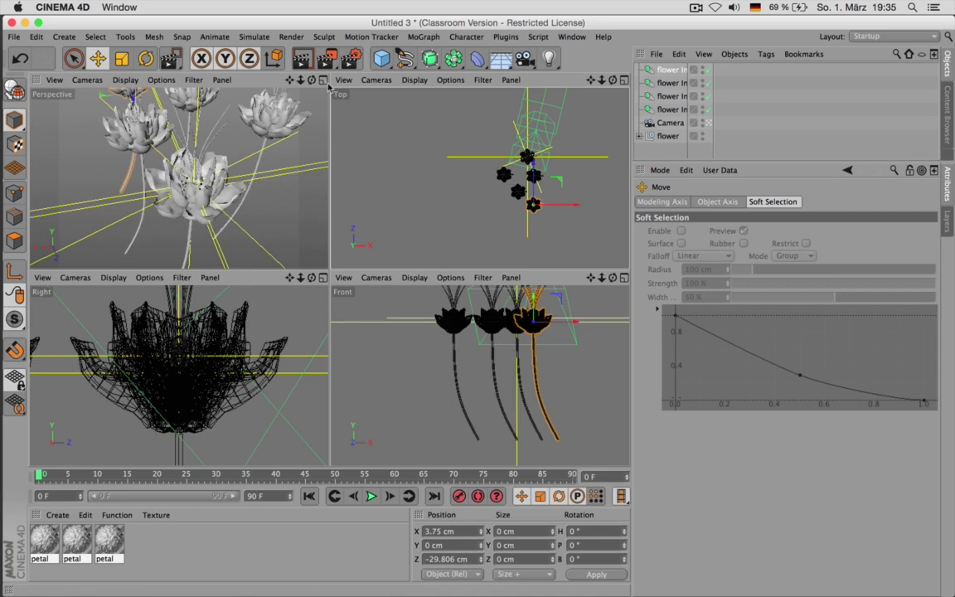
Reframe the flower group through the camera and place three more copies of the instance among the others in the top view
left_click_drag(312, 81, 272, 109)
left_click_drag(249, 76, 236, 77)
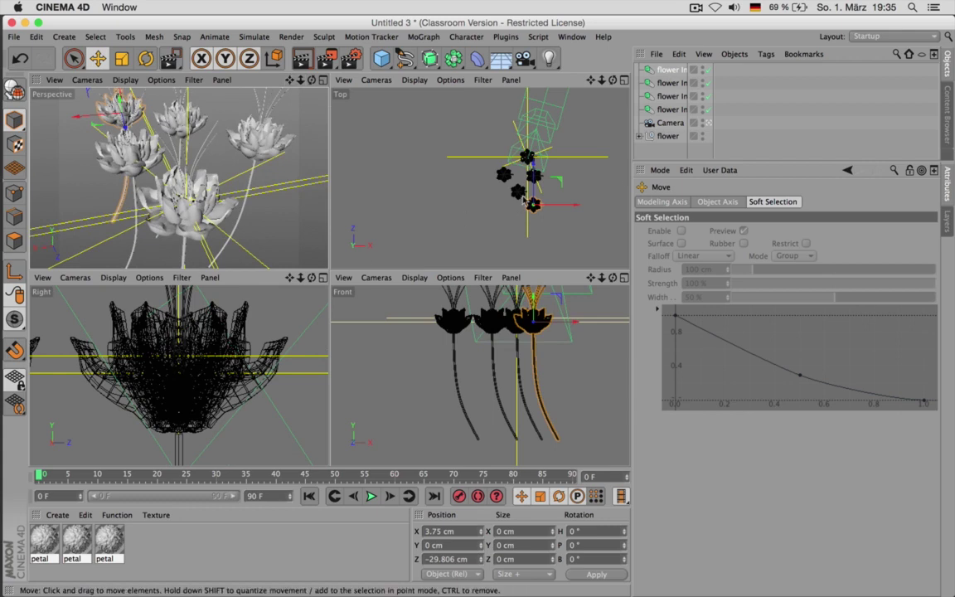
left_click_drag(584, 171, 559, 138)
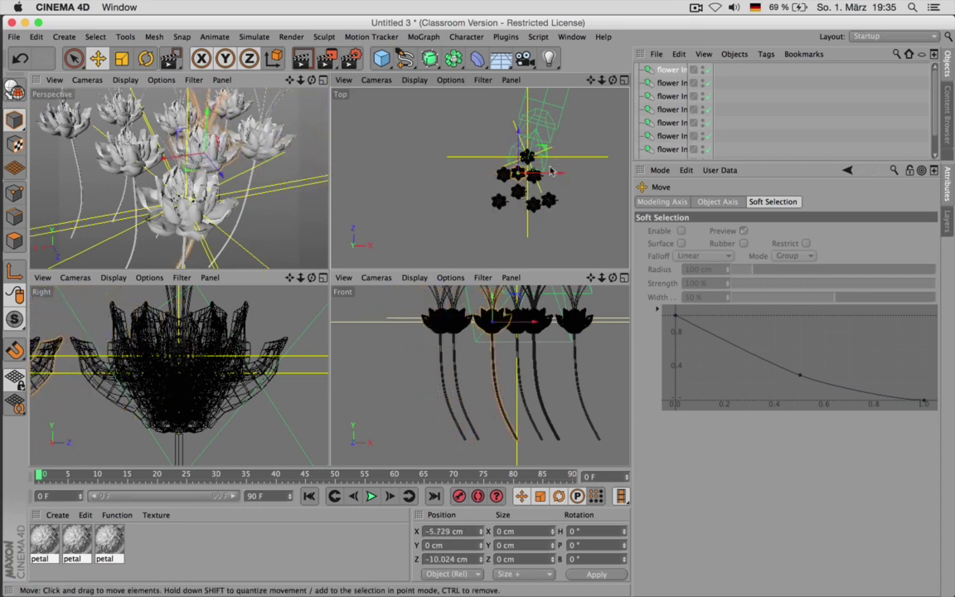
Rotate four of the flower instances around their vertical axes to headings of about -55°, -64°, 44° and 91°
key("r")
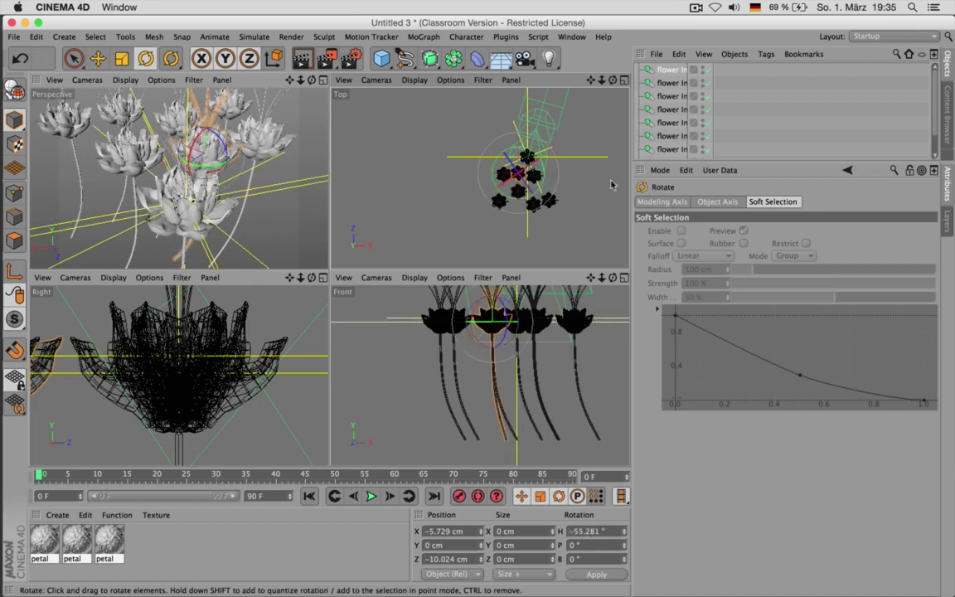
left_click(533, 202)
key("r")
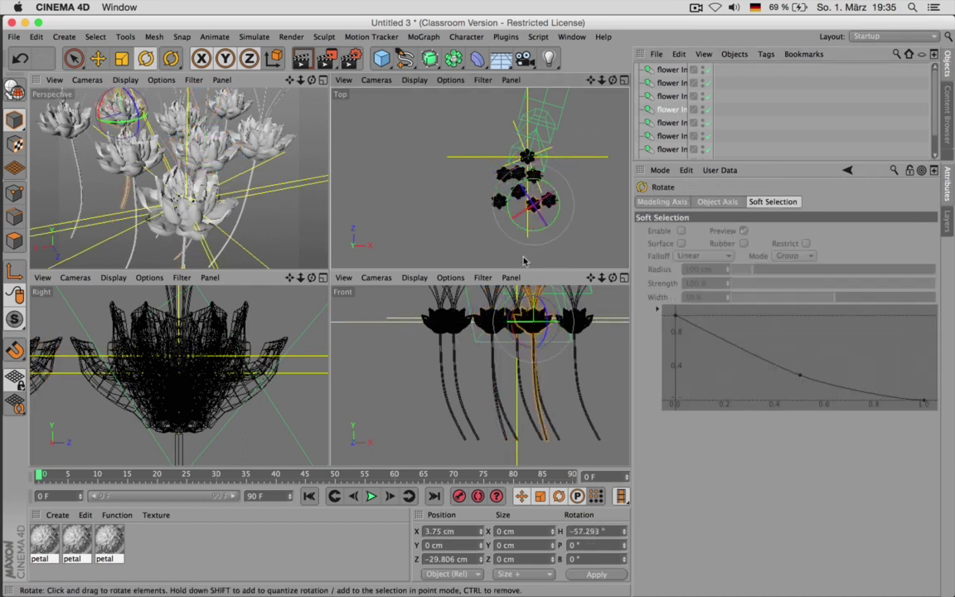
left_click(535, 176)
key("r")
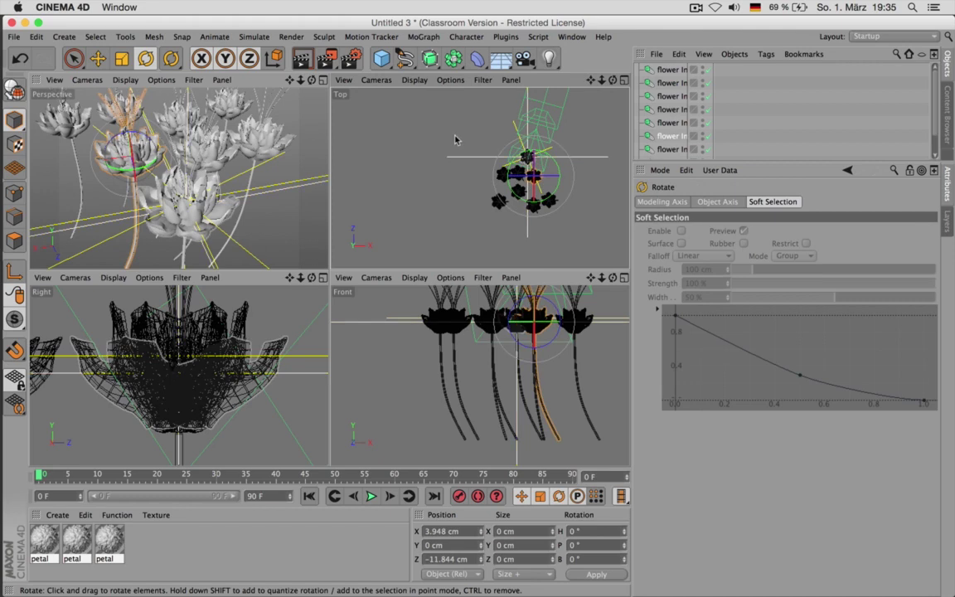
left_click(673, 150)
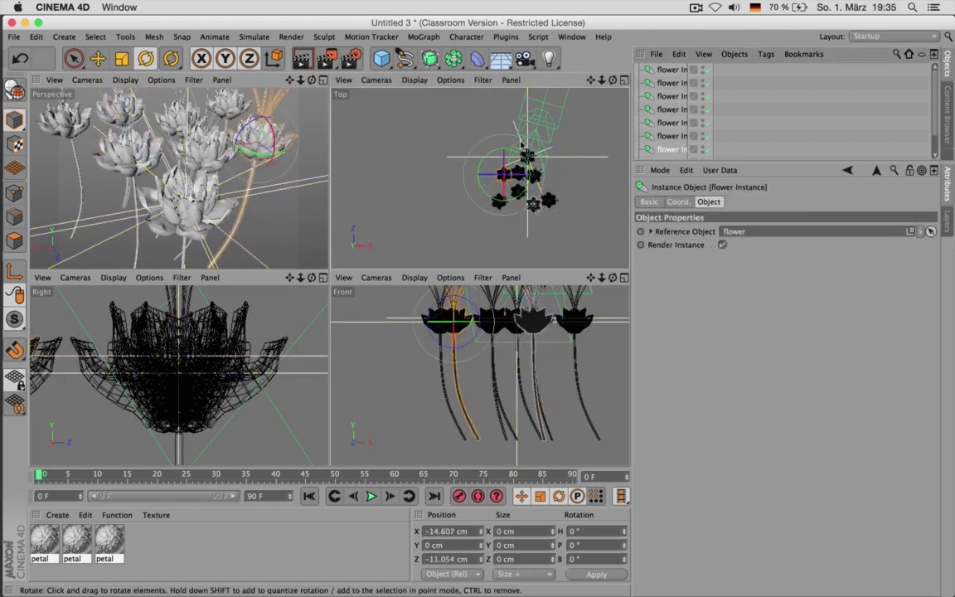
left_click_drag(446, 194, 536, 248)
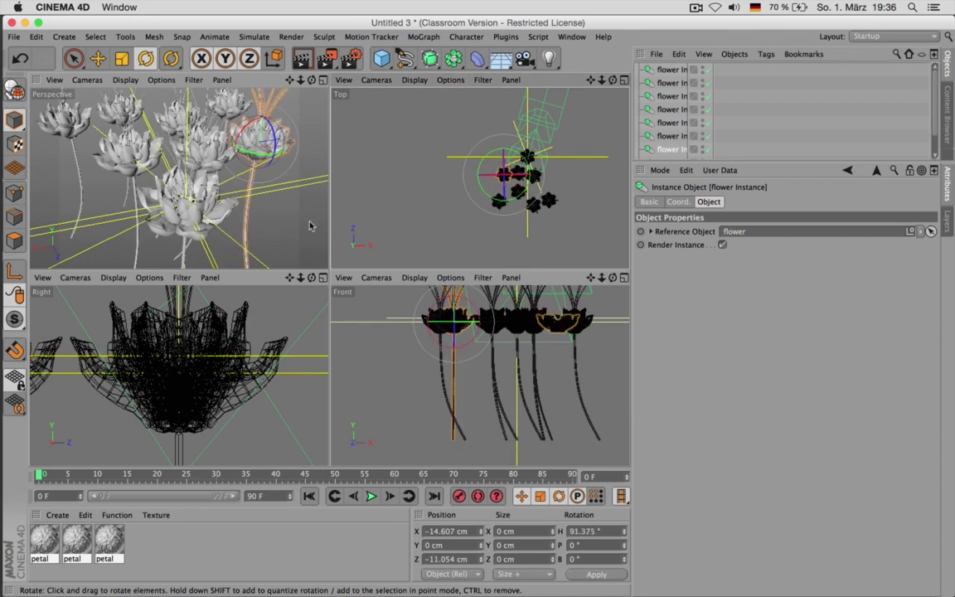
Lower flower Instance.4 to about Y -8 cm and also move flower Instance.2 down in the front view
key("e")
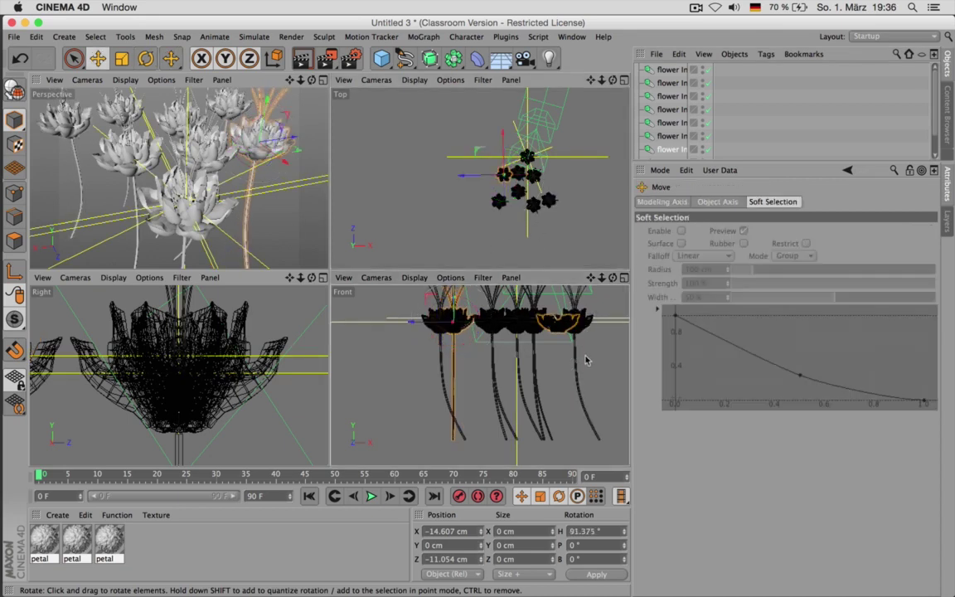
left_click(673, 97)
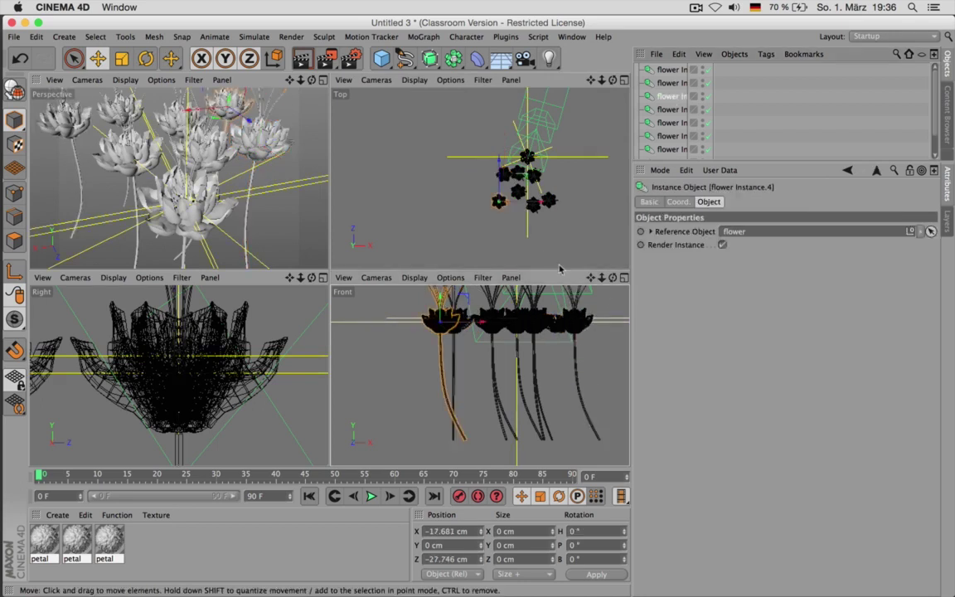
key("e")
left_click_drag(601, 348, 600, 384)
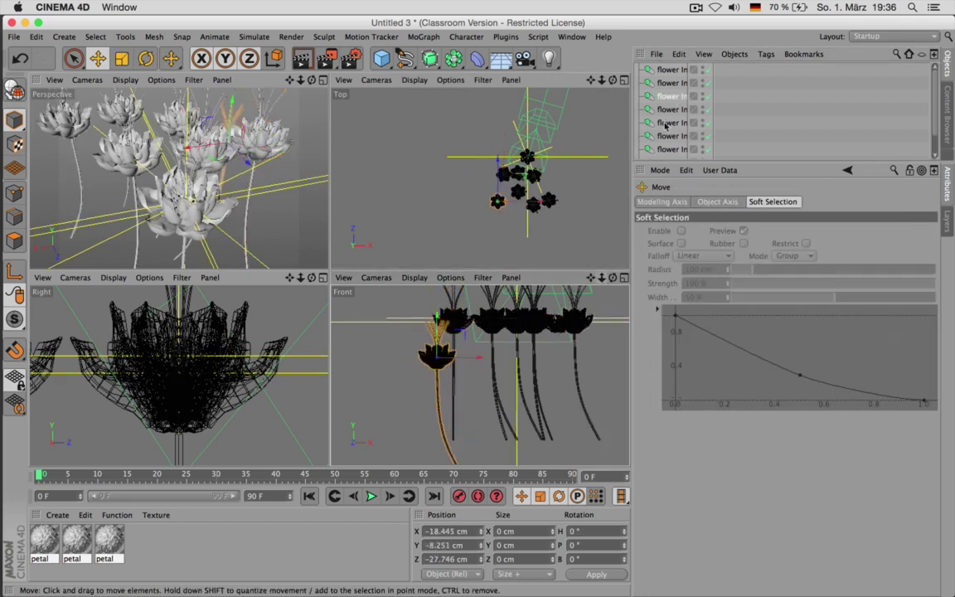
left_click(665, 125)
key("e")
left_click_drag(522, 389, 577, 449)
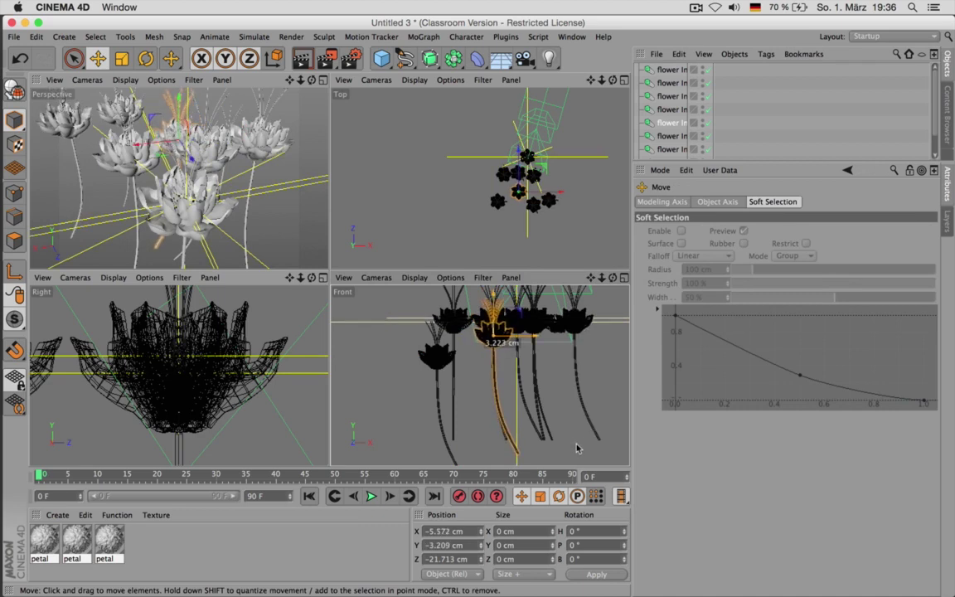
Move flower Instance.1 to about X 8 cm, Y -4 cm and flower Instance.4 to about Y -4 cm, Z -31 cm
left_click(671, 135)
key("e")
left_click_drag(592, 339, 613, 369)
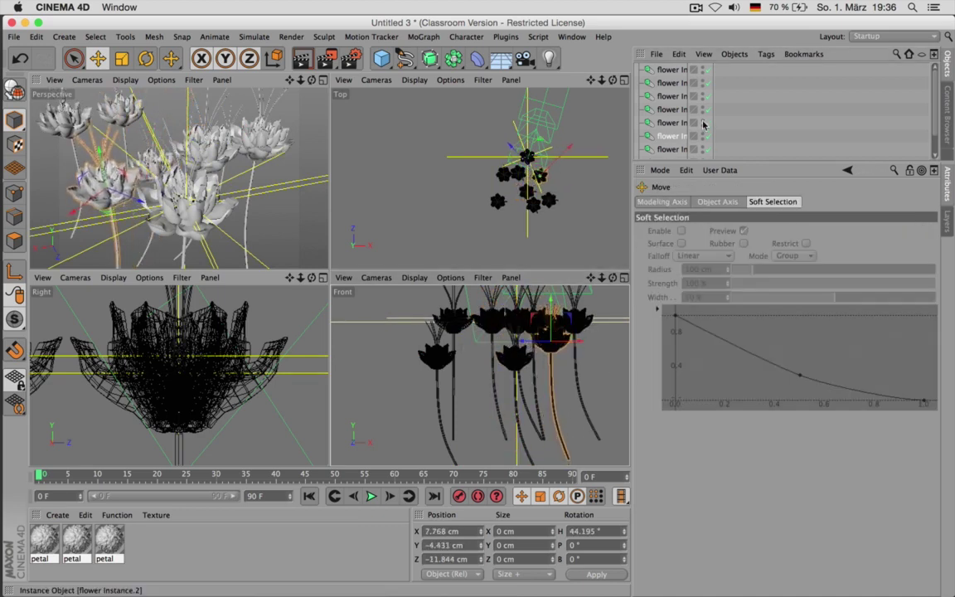
left_click(674, 97)
key("e")
left_click_drag(268, 195, 262, 171)
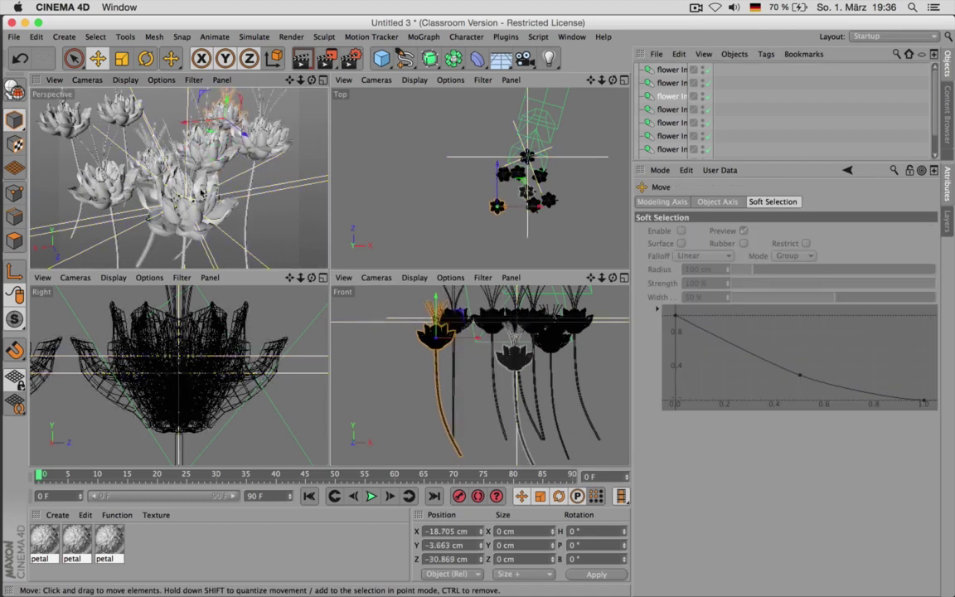
Lower flower Instance.3 to about Y -3 cm and move the first flower instance to about Y -3 cm, Z -9 cm
left_click(674, 109)
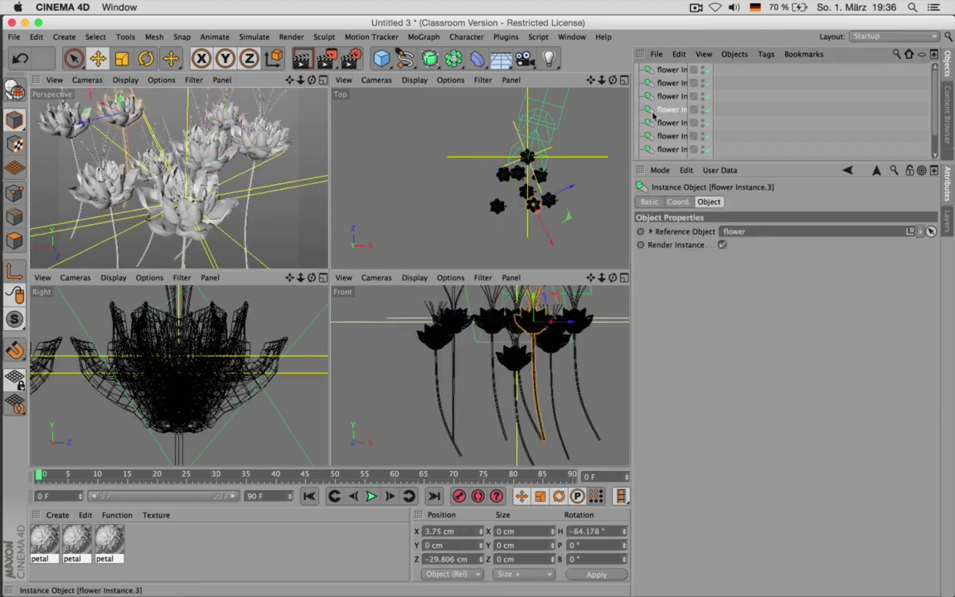
key("e")
left_click_drag(159, 144, 169, 164)
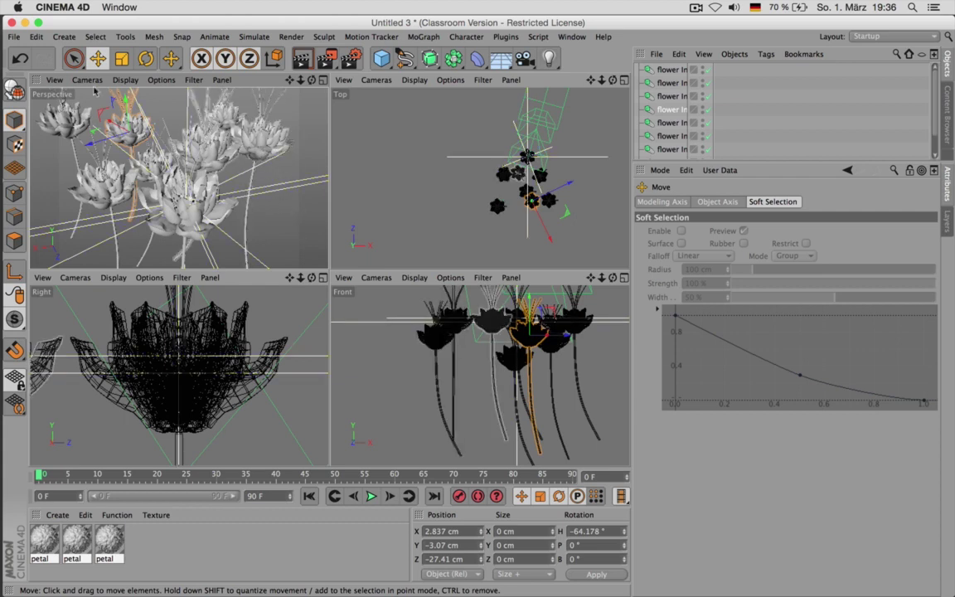
left_click(672, 96)
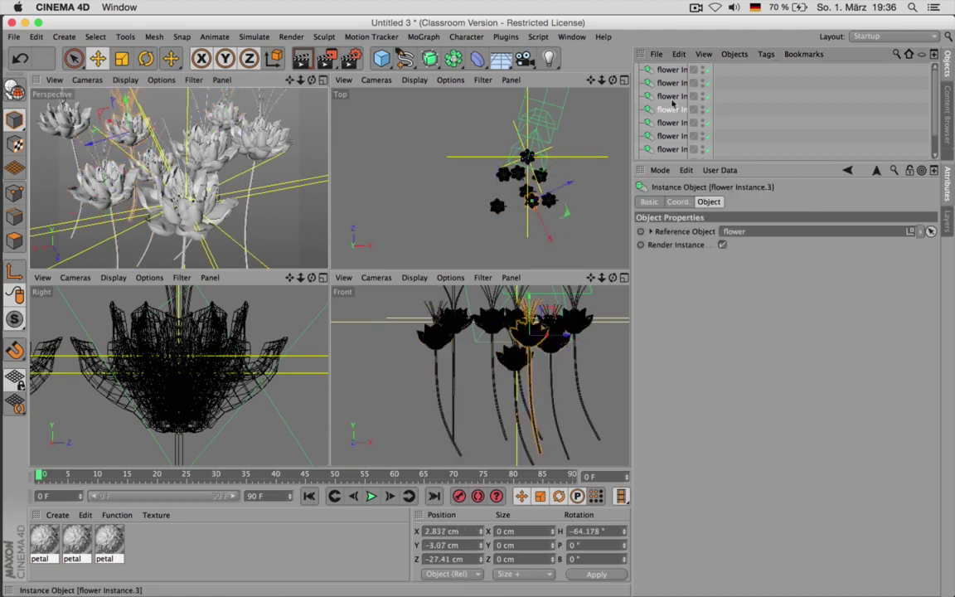
left_click(671, 149)
key("e")
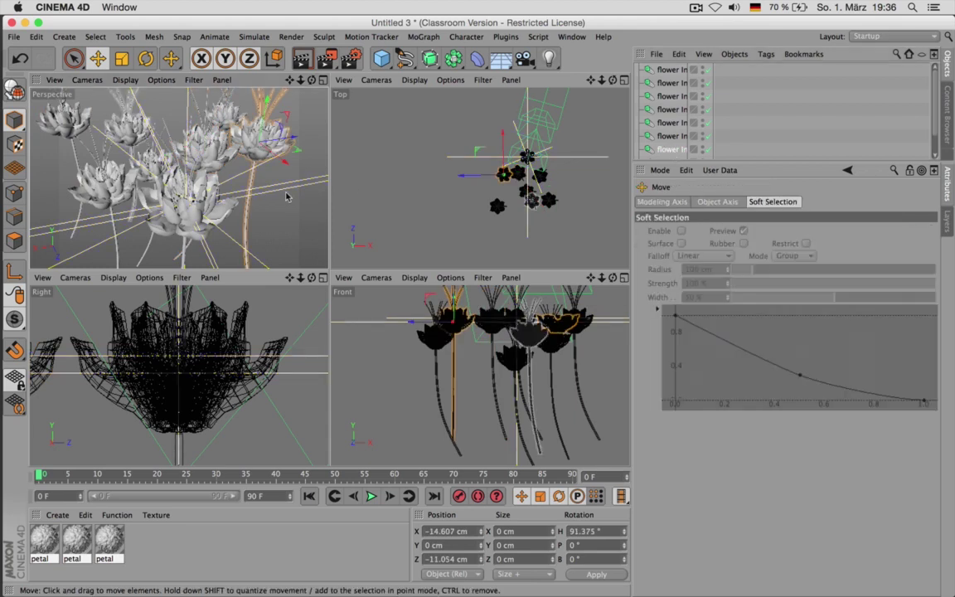
mouse_move(299, 232)
left_mouse_down()
mouse_move(299, 219)
mouse_move(301, 244)
left_mouse_up()
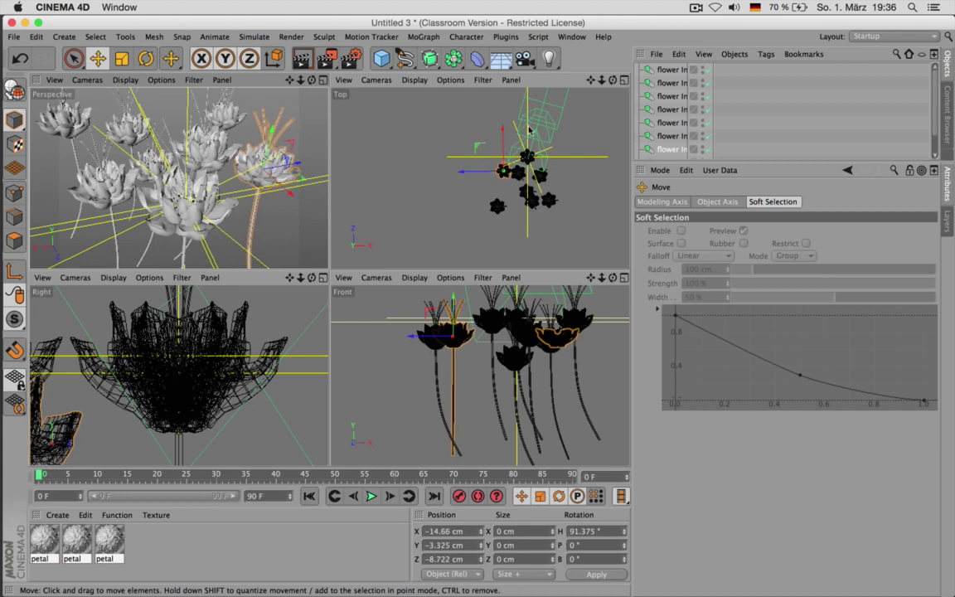
Clear the selection and render the flower group in the enlarged perspective view
left_click(748, 126)
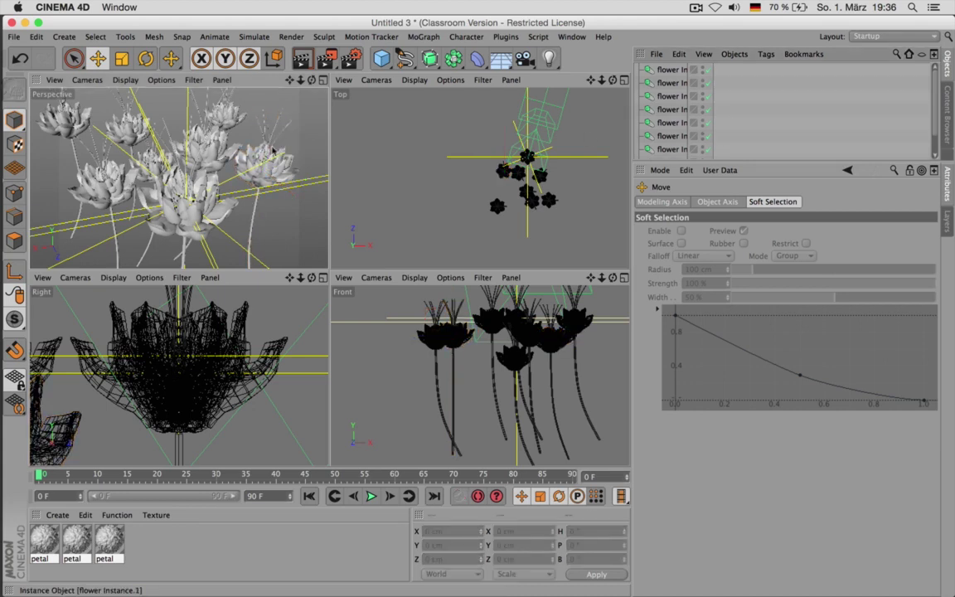
left_click(322, 79)
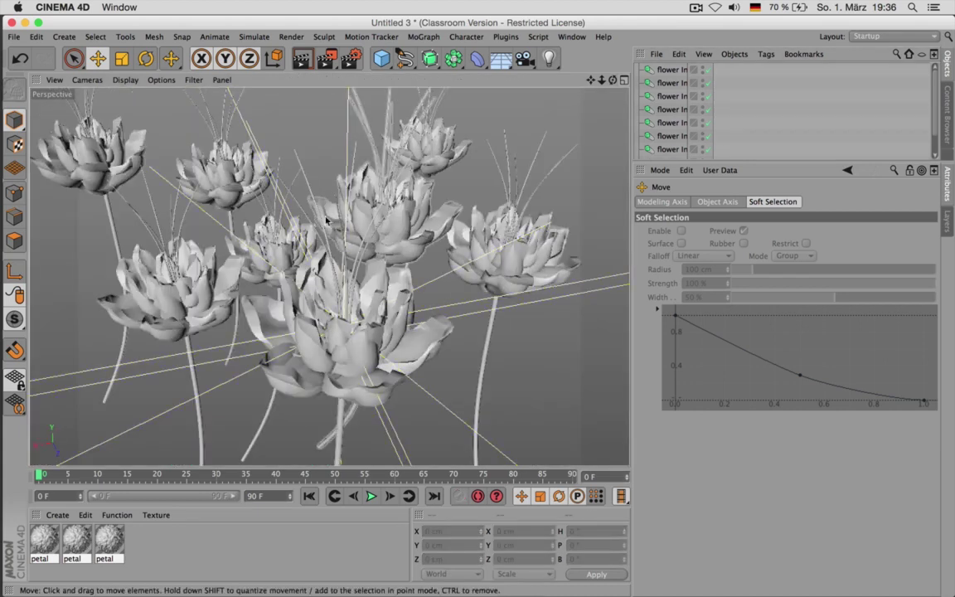
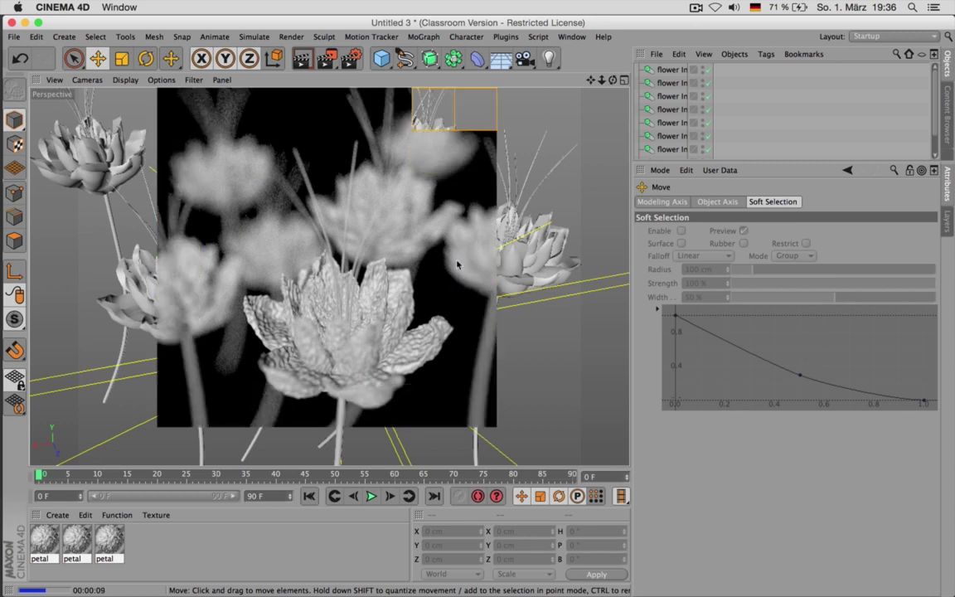
Set the camera's F-Stop to f/5.6 and reframe the camera view closer on the front flower
scroll(688, 113, "down", 2)
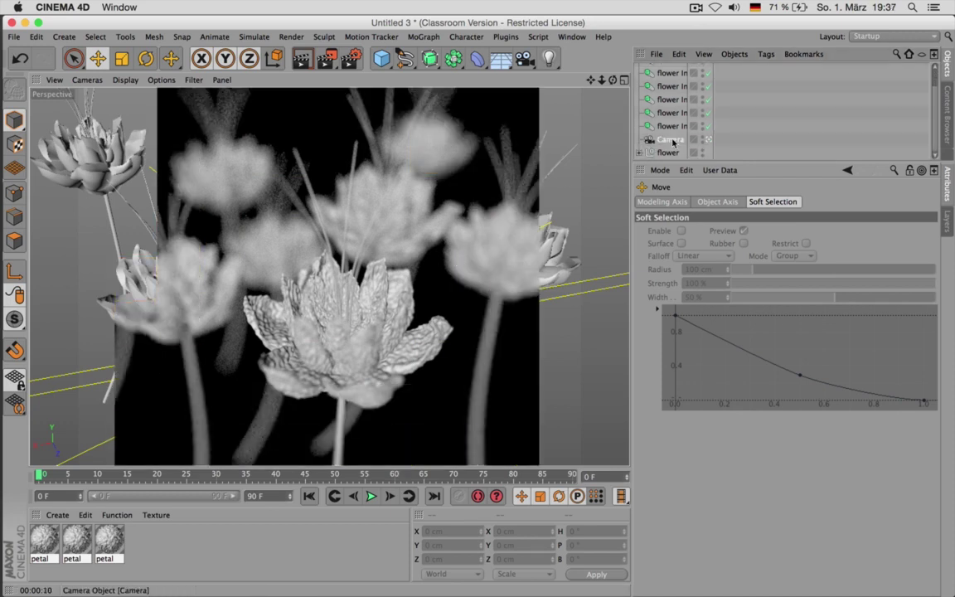
left_click(674, 141)
left_click(793, 255)
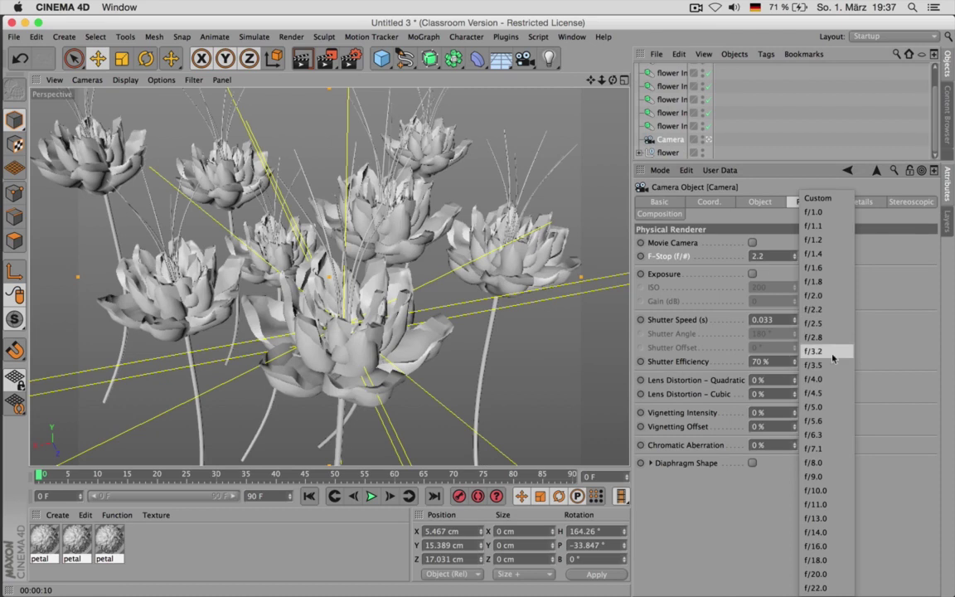
left_click(821, 422)
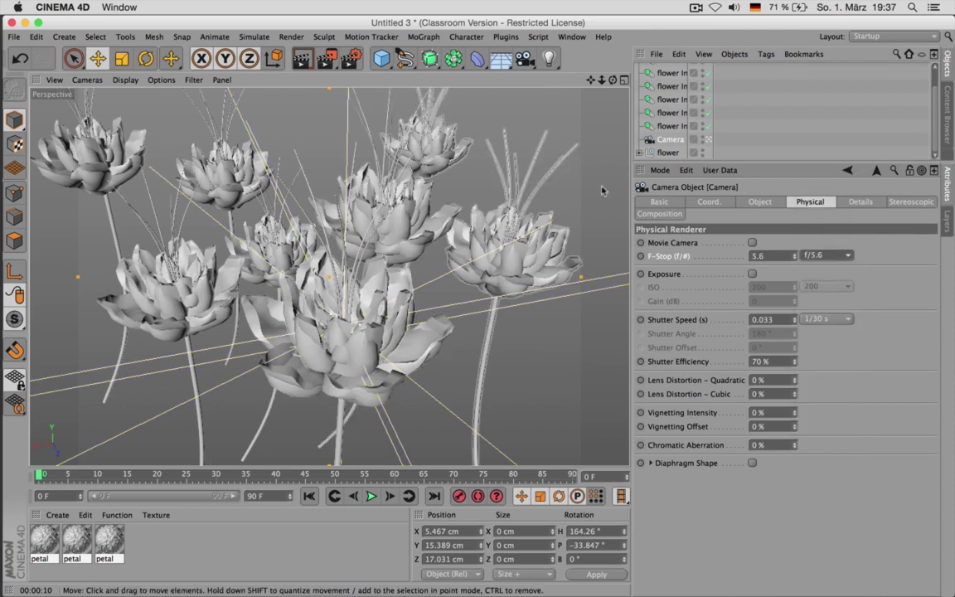
left_click_drag(613, 80, 535, 126)
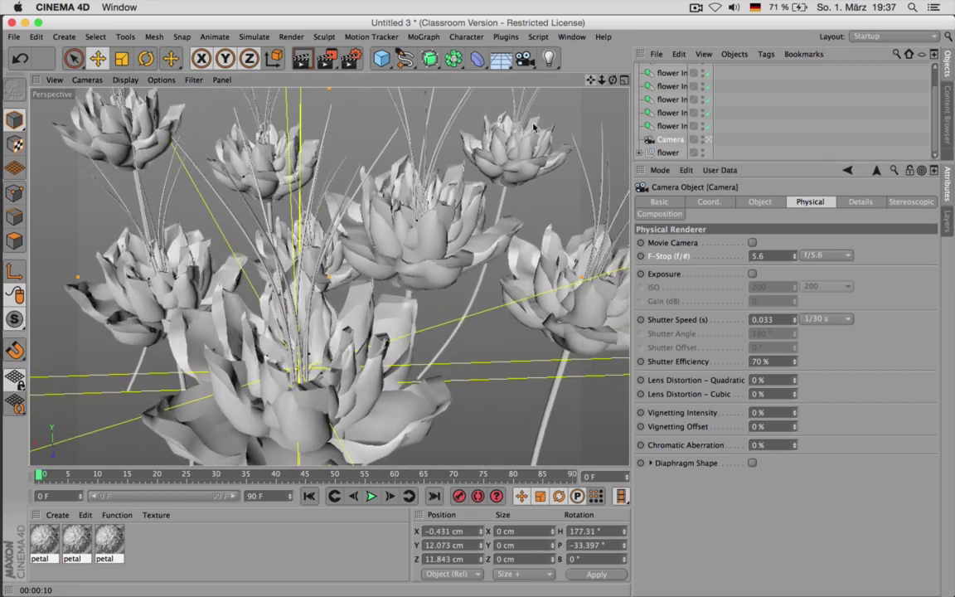
Clear the selection and add a Landscape object to the flower scene in the top view
middle_click(530, 136)
middle_click(522, 160)
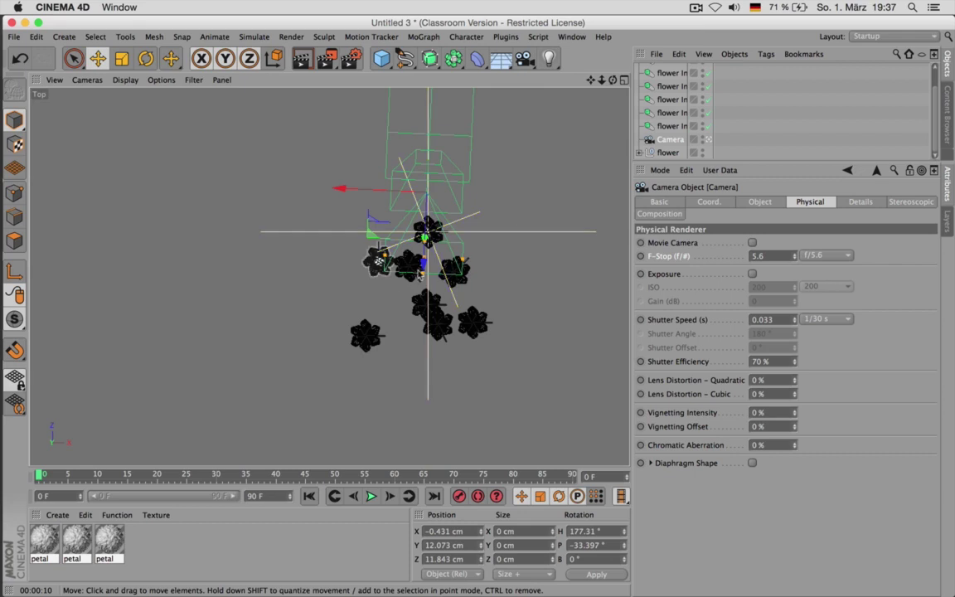
scroll(421, 275, "up", 4)
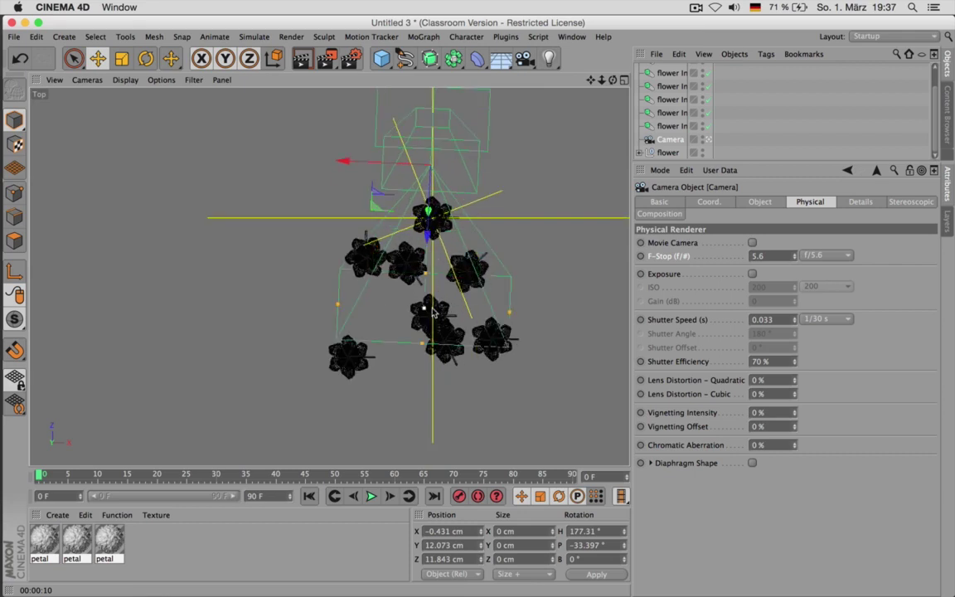
middle_click(484, 274)
middle_click(308, 199)
left_click(734, 117)
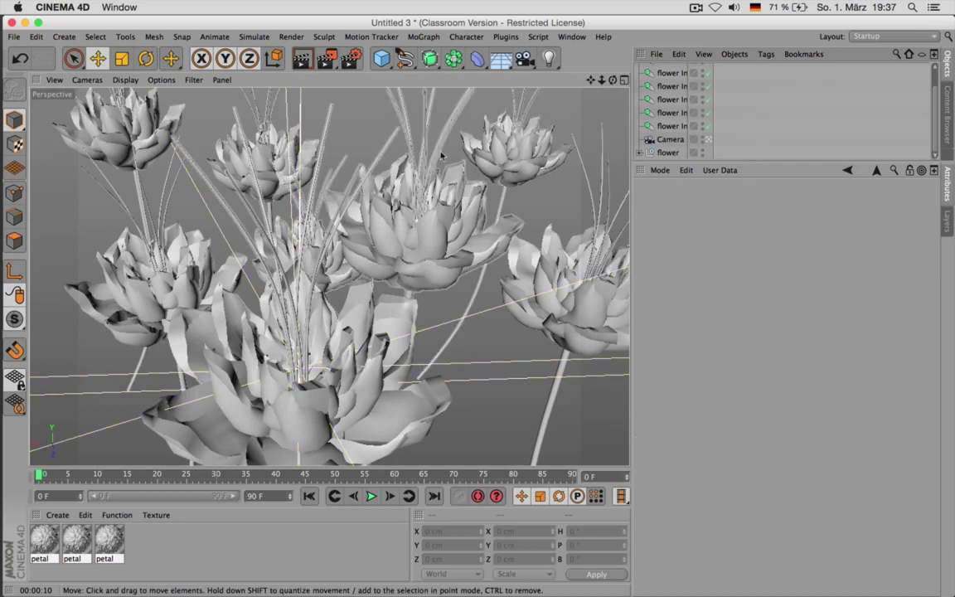
middle_click(572, 158)
middle_click(543, 163)
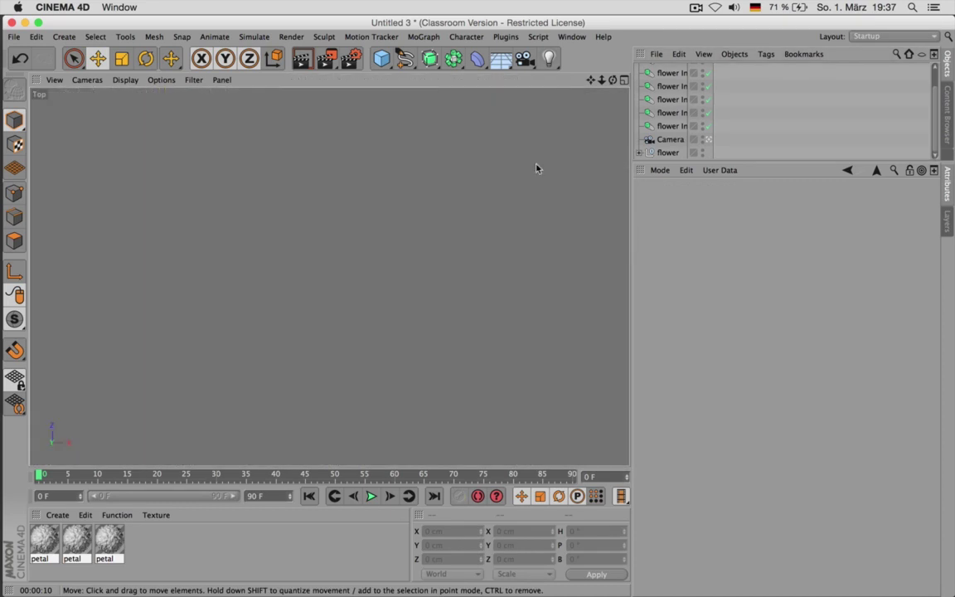
left_click_drag(495, 66, 631, 151)
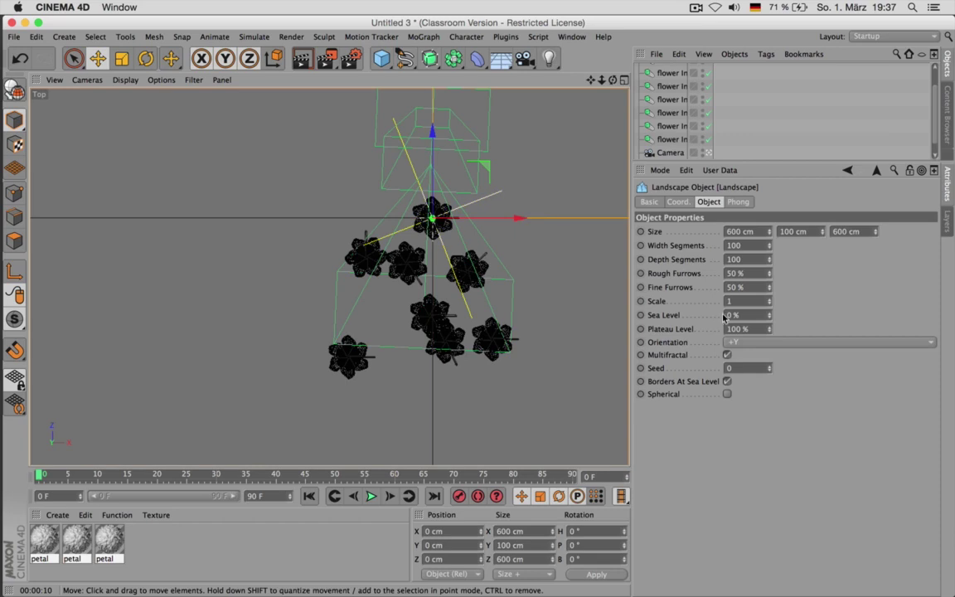
Set the landscape's size to 40 cm wide, 4 cm high and 40 cm deep
left_click(750, 229)
type("40")
key("Tab")
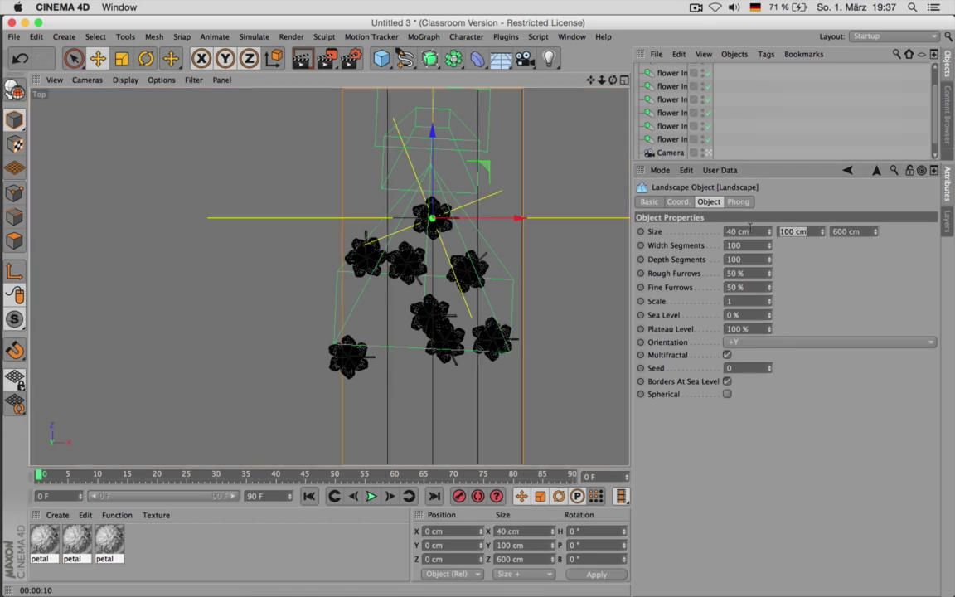
key("Tab")
type("40")
key("Return")
key("e")
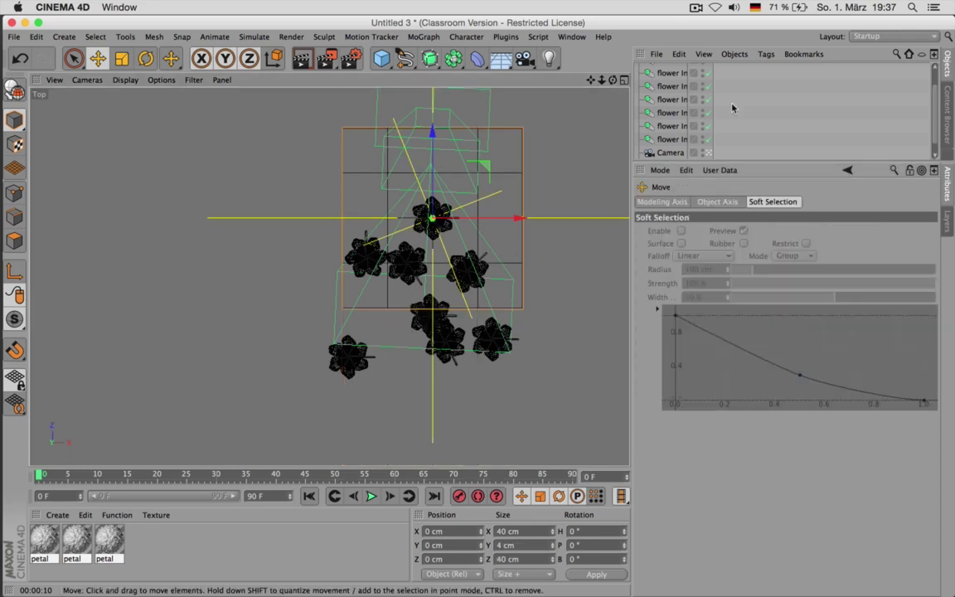
Enlarge the object list and add a Display tag to the original flower object
left_click_drag(732, 159, 731, 262)
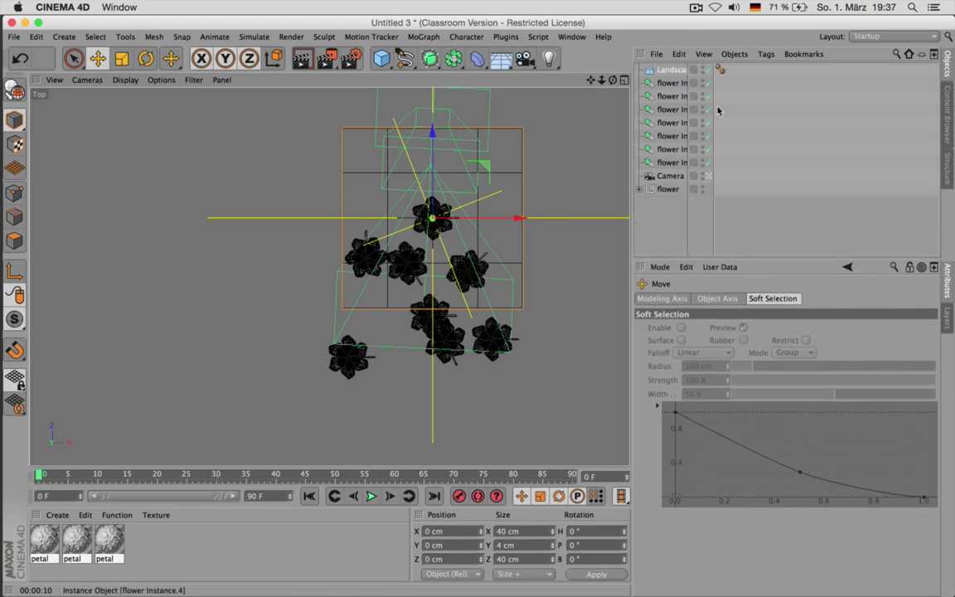
right_click(674, 192)
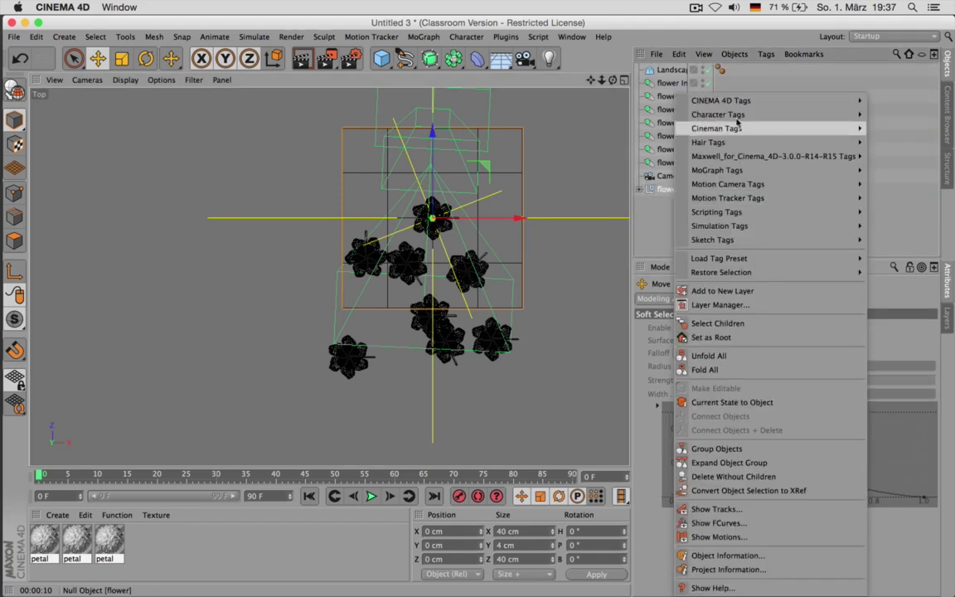
mouse_move(730, 102)
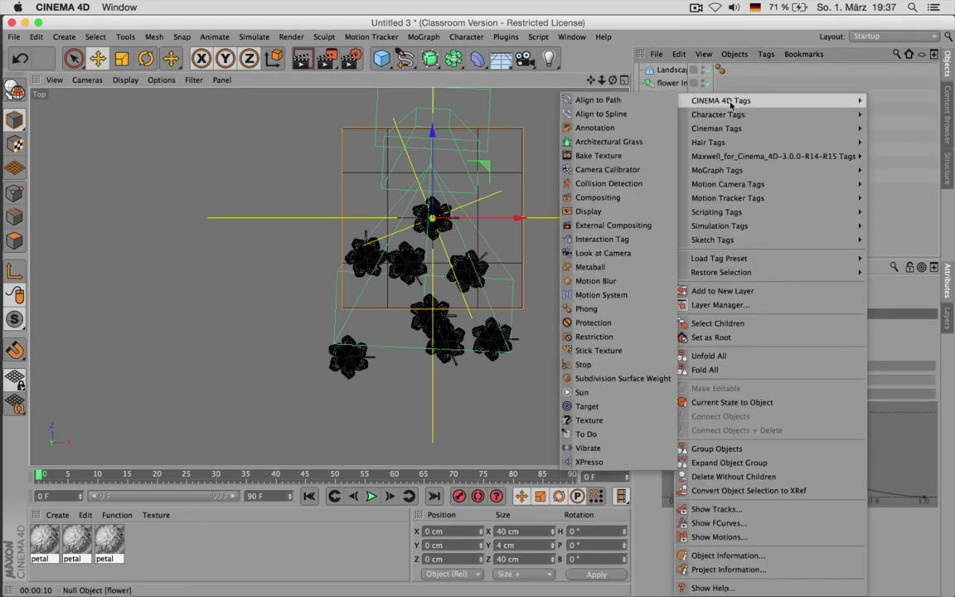
left_click(603, 217)
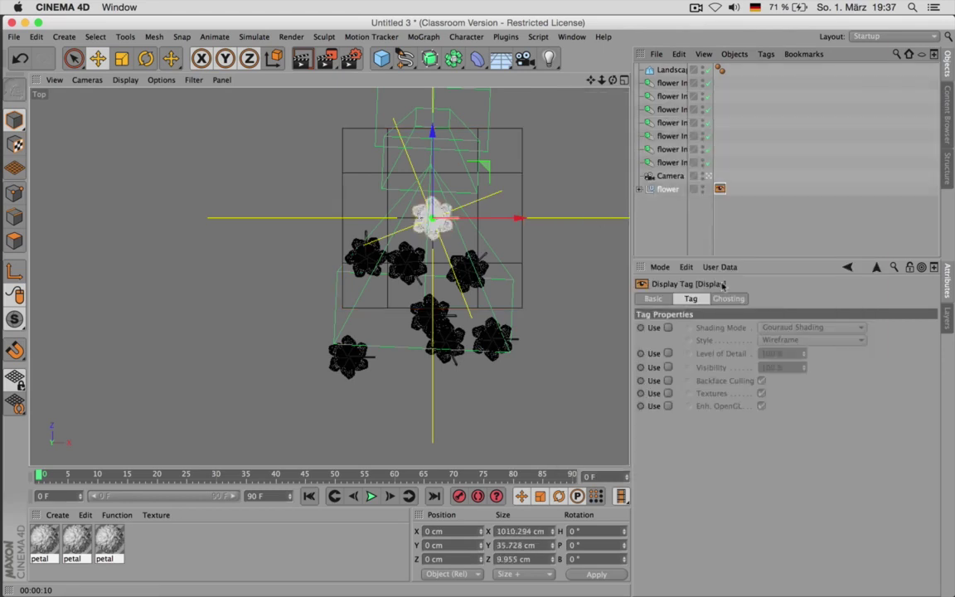
Enable the flower Display tag's shading override with Gouraud Shading, set its style to Box, and deselect everything
left_click(668, 328)
left_click(811, 327)
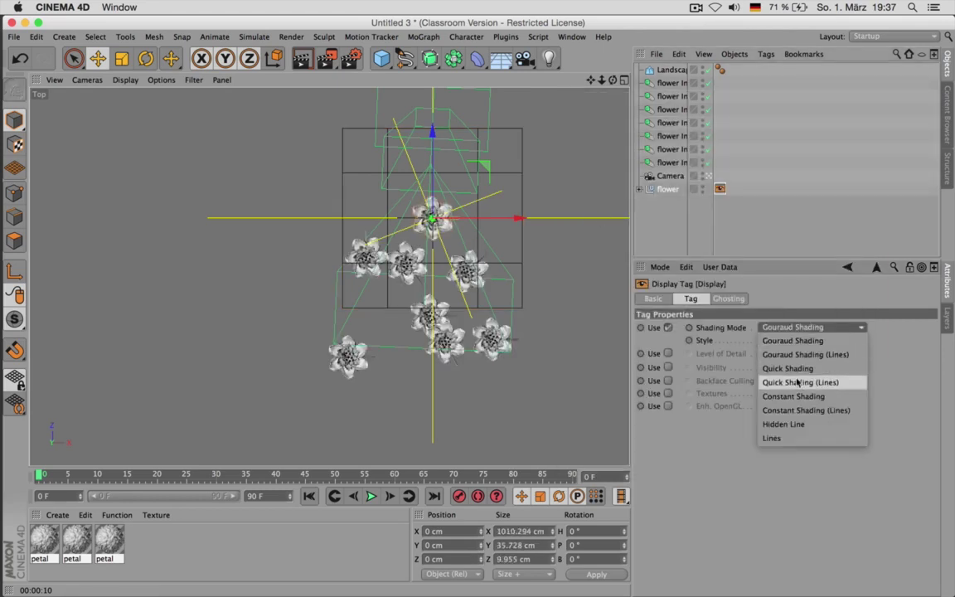
left_click(811, 282)
left_click(789, 340)
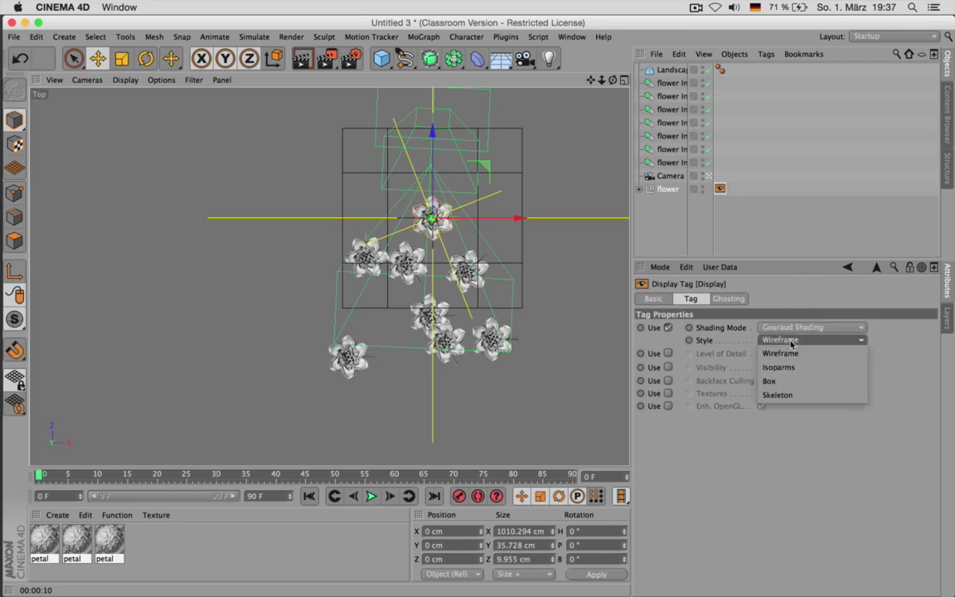
left_click(775, 381)
left_click(774, 198)
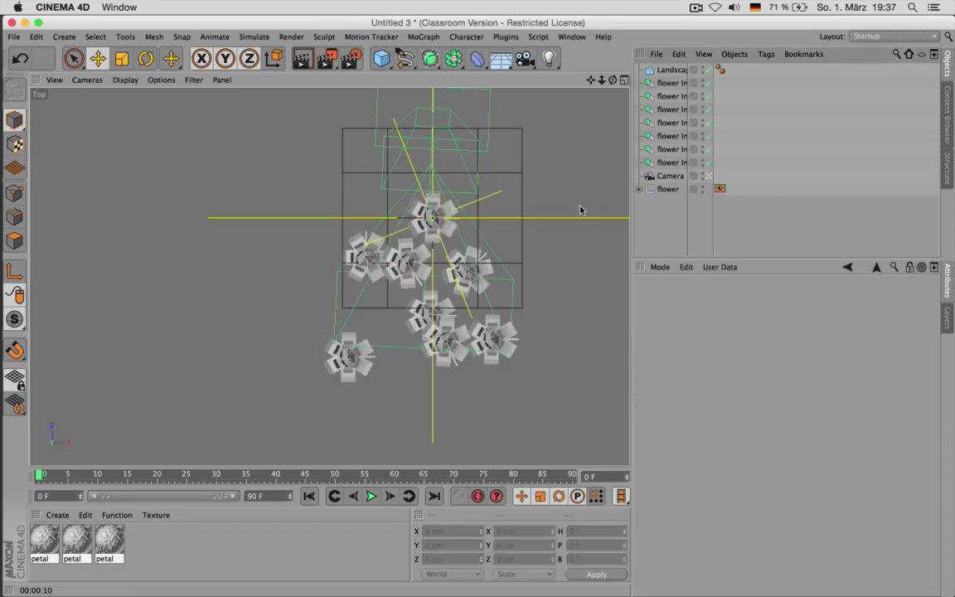
Leave the camera view in perspective and move the landscape beneath the flowers to about Y -17 cm, Z -19 cm
middle_click(387, 205)
middle_click(301, 199)
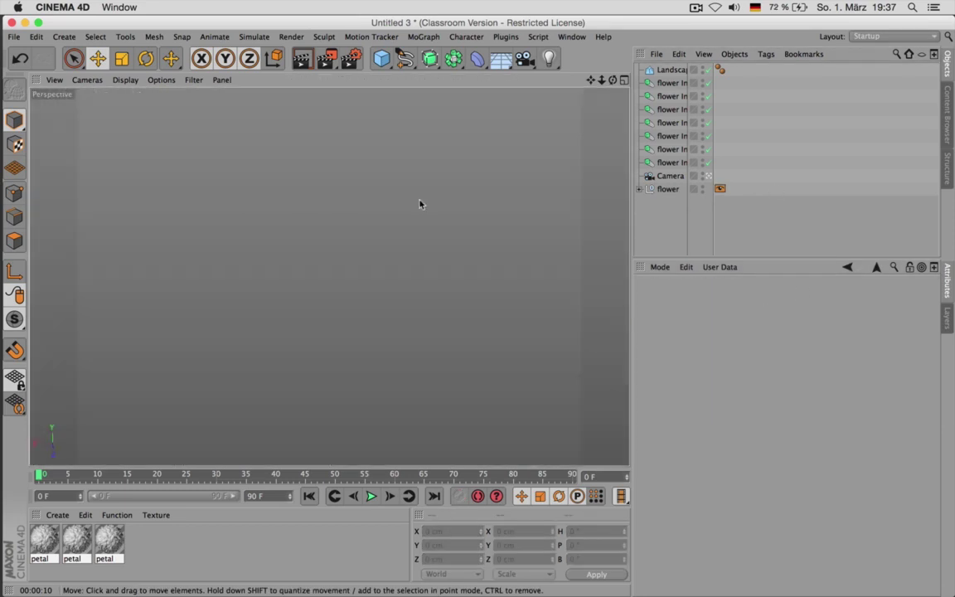
left_click(707, 177)
scroll(377, 251, "down", 5)
left_click_drag(349, 278, 419, 213, "alt")
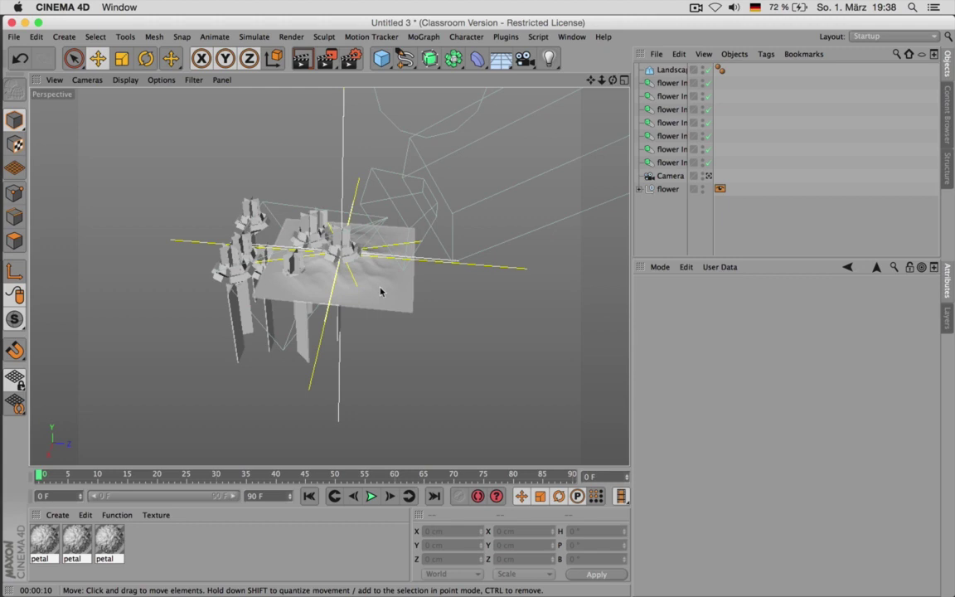
left_click(414, 294)
left_click(380, 281)
left_click(403, 285)
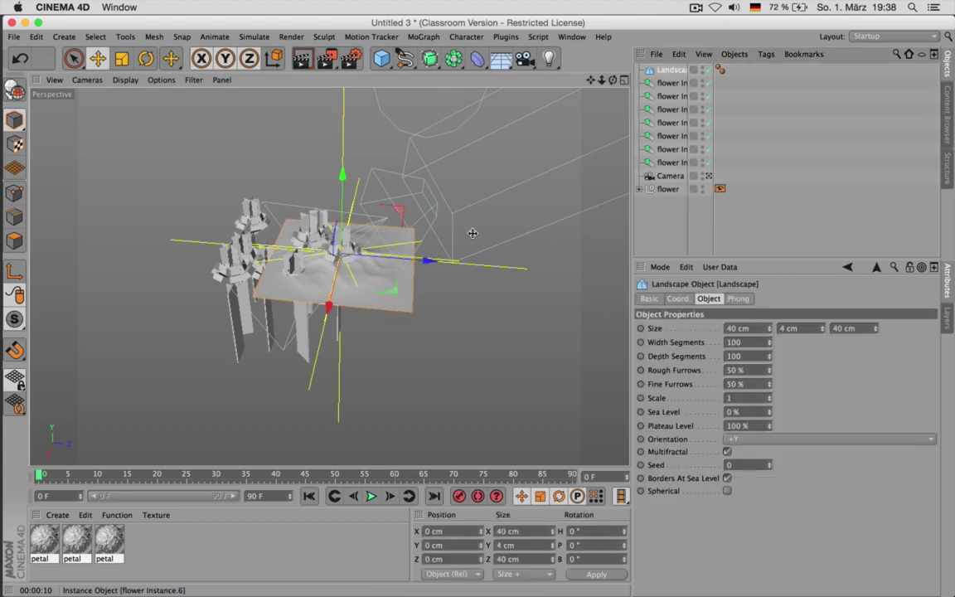
left_click_drag(433, 264, 377, 260)
left_click_drag(290, 181, 301, 254)
left_click_drag(384, 305, 371, 309)
Scale the landscape uniformly to about 108 cm wide and deep and turn off Borders At Sea Level
key("t")
left_click_drag(429, 360, 576, 365)
left_click(673, 70)
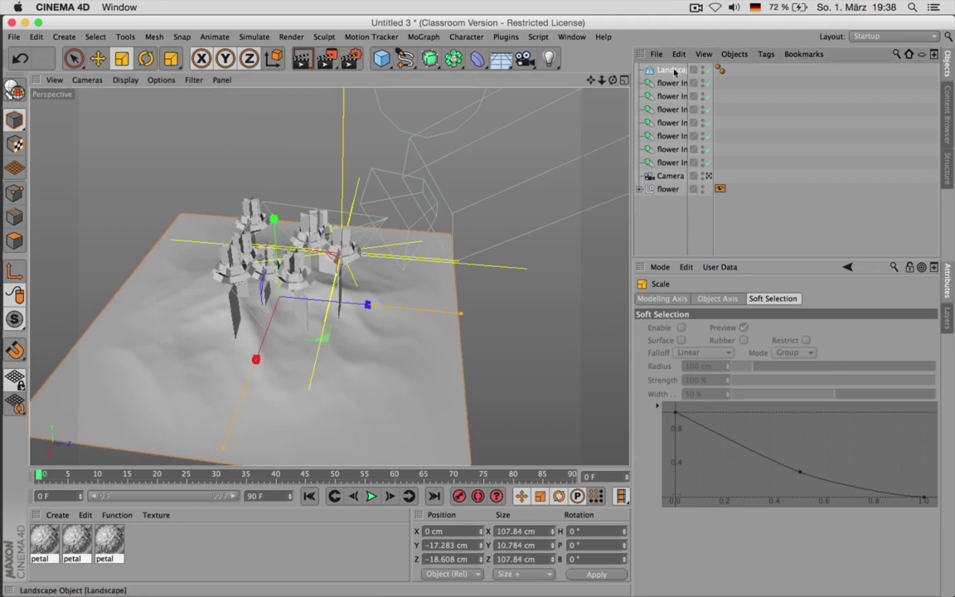
left_click(727, 478)
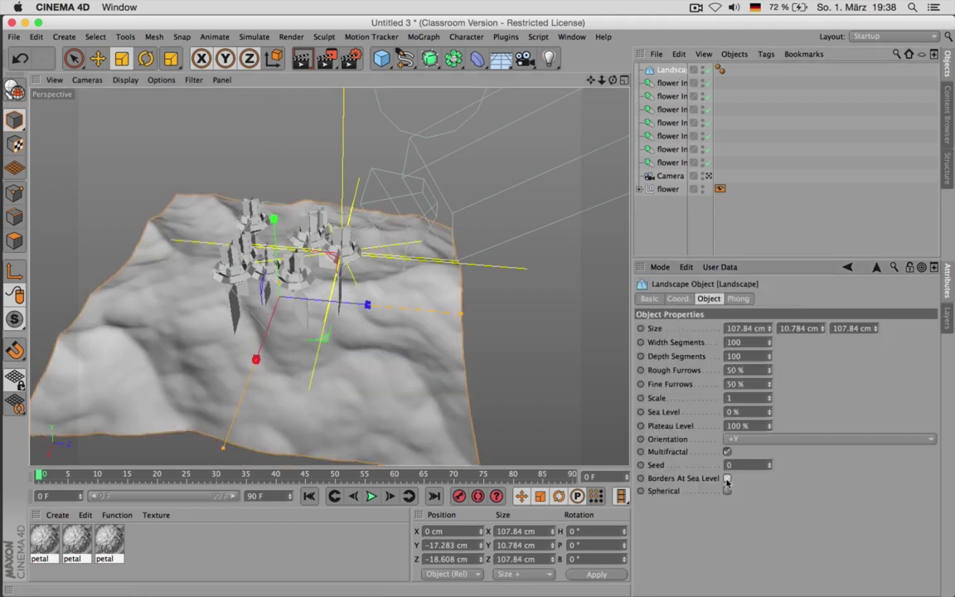
Return to the camera view, move the landscape back to about Z -65 cm and scale it to about 133 cm wide
middle_click(431, 253)
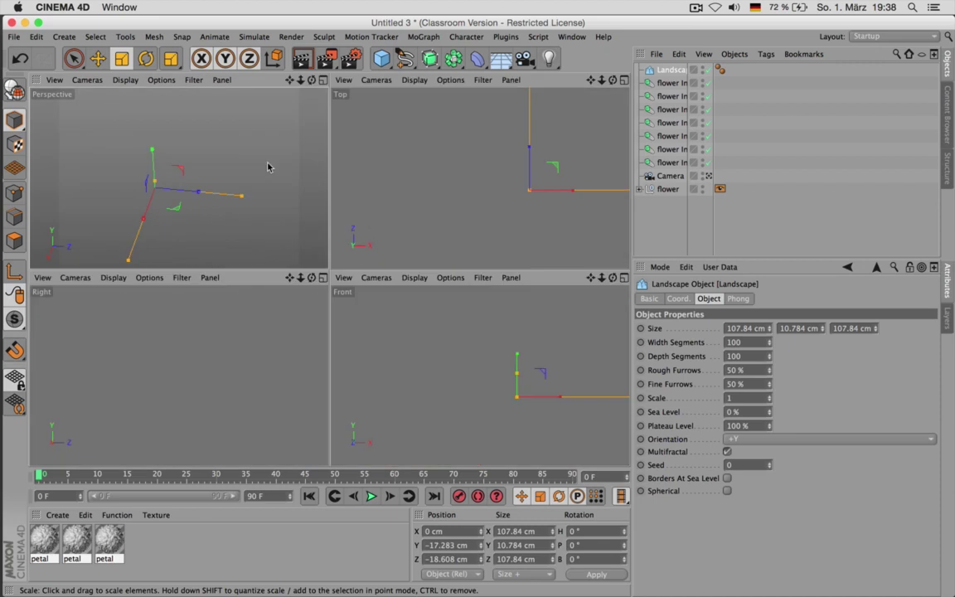
middle_click(308, 124)
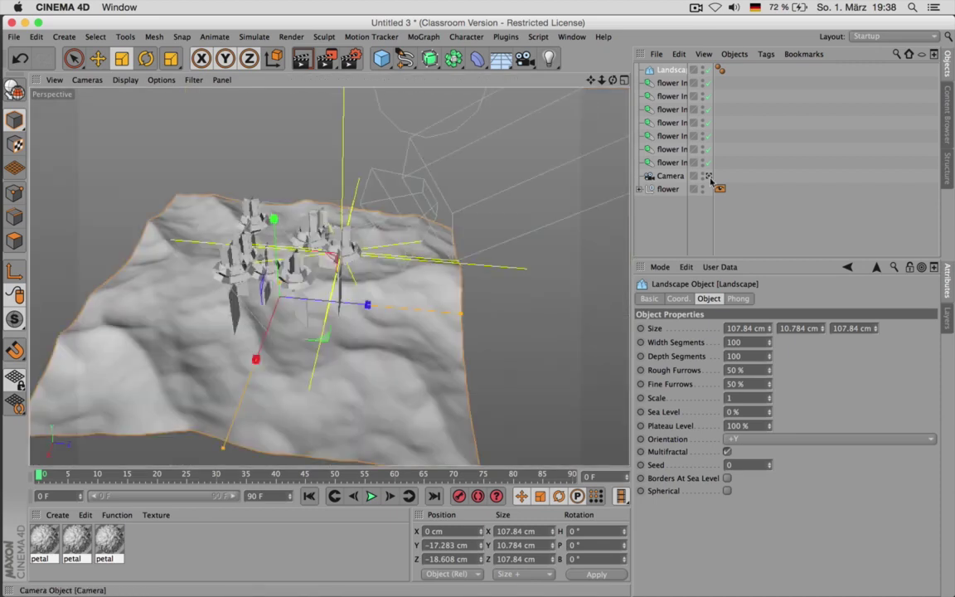
left_click(709, 176)
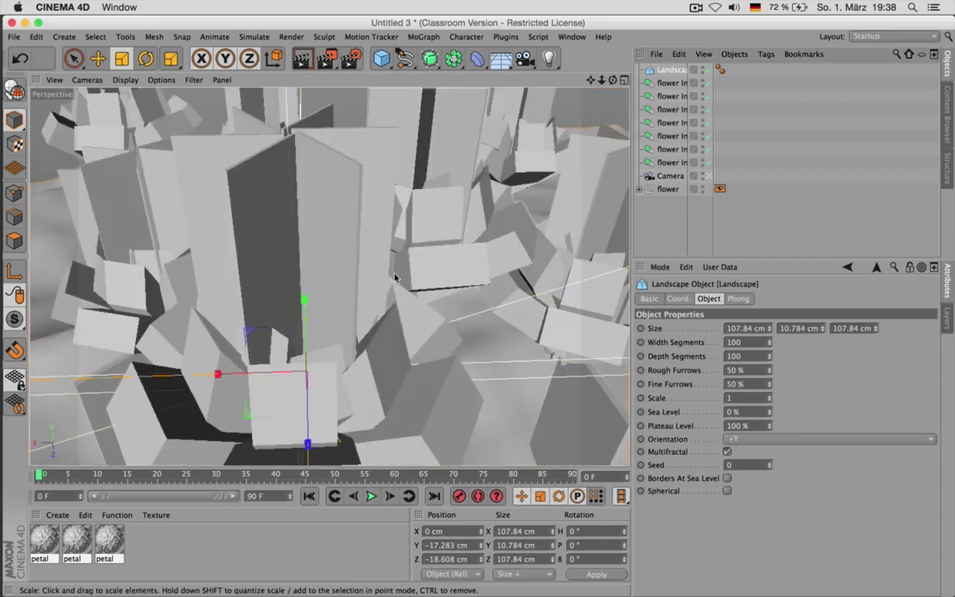
key("e")
left_click_drag(305, 443, 277, 207)
key("t")
left_click_drag(525, 157, 573, 213)
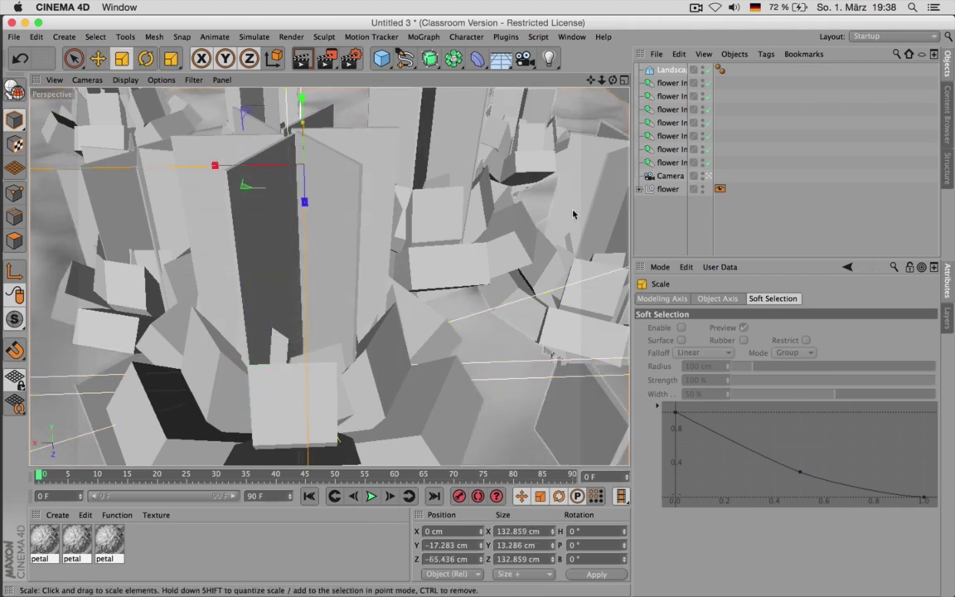
Set the flower Display tag's style to Wireframe
left_click(718, 189)
left_click(791, 341)
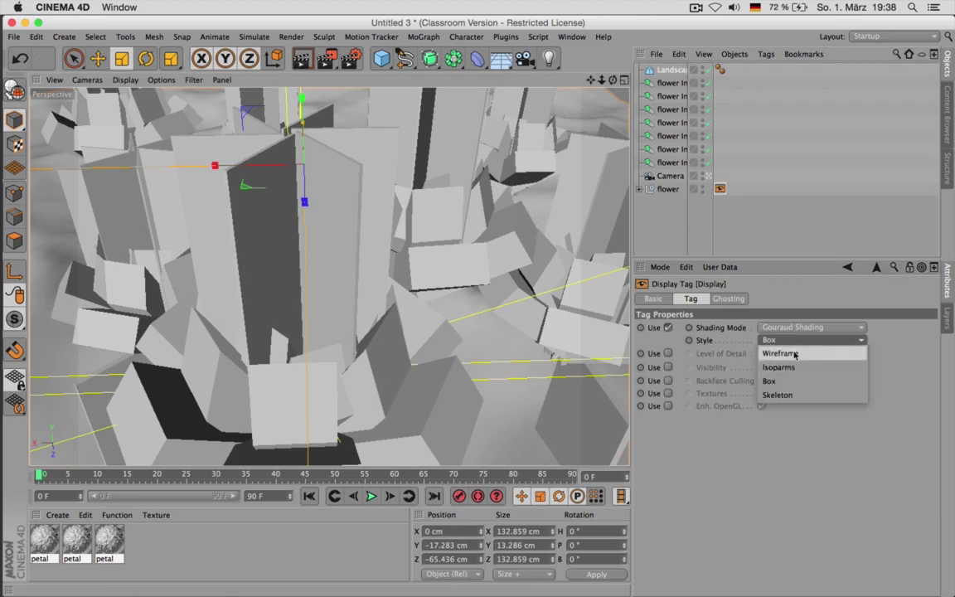
left_click(788, 347)
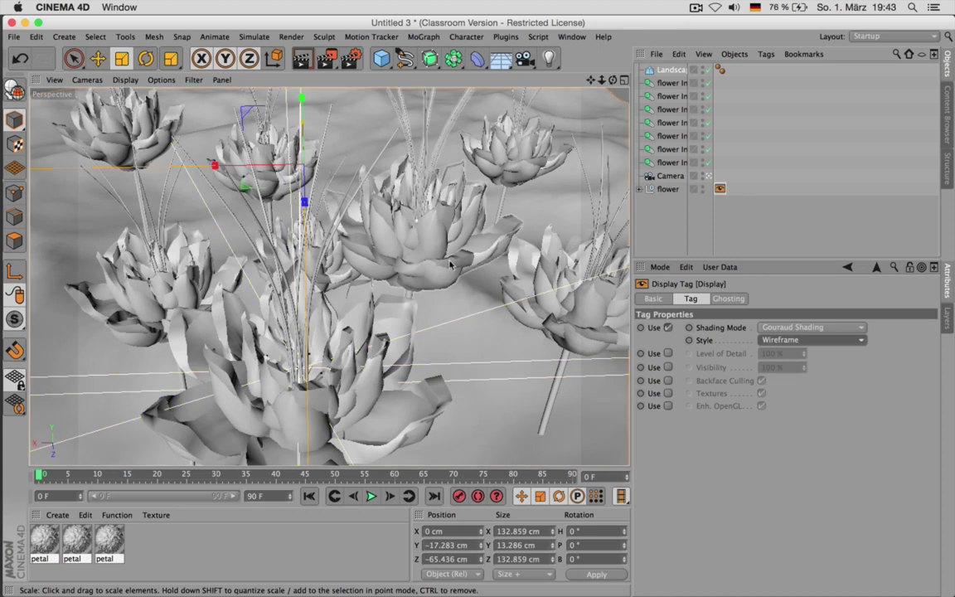
Move the landscape to about Z -62 cm in the top view
middle_click(461, 226)
middle_click(493, 242)
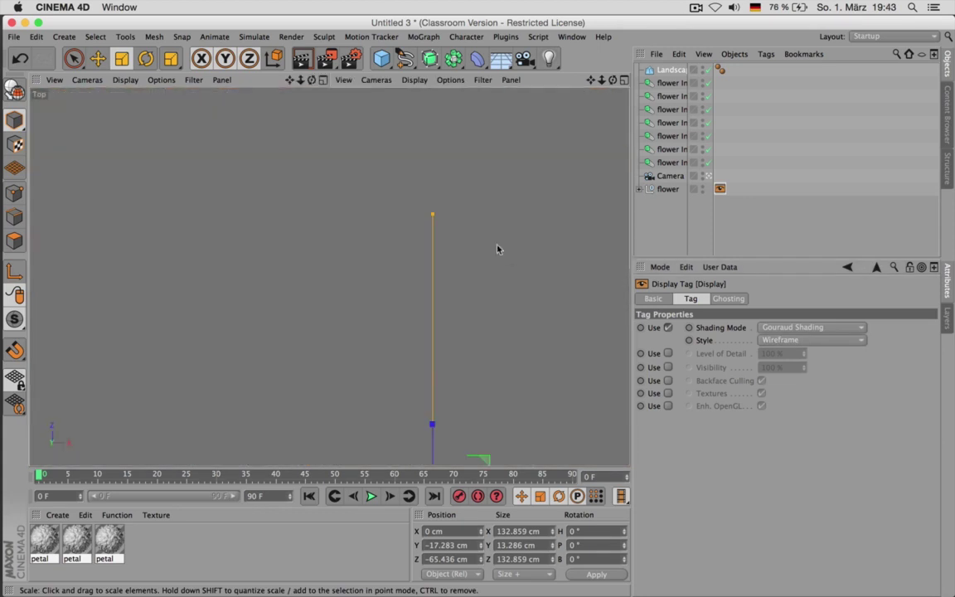
scroll(440, 227, "down", 3)
left_click_drag(590, 80, 584, 40)
left_click_drag(433, 280, 434, 278)
key("e")
key("ctrl+z")
left_click_drag(437, 281, 438, 279)
scroll(499, 209, "up", 2)
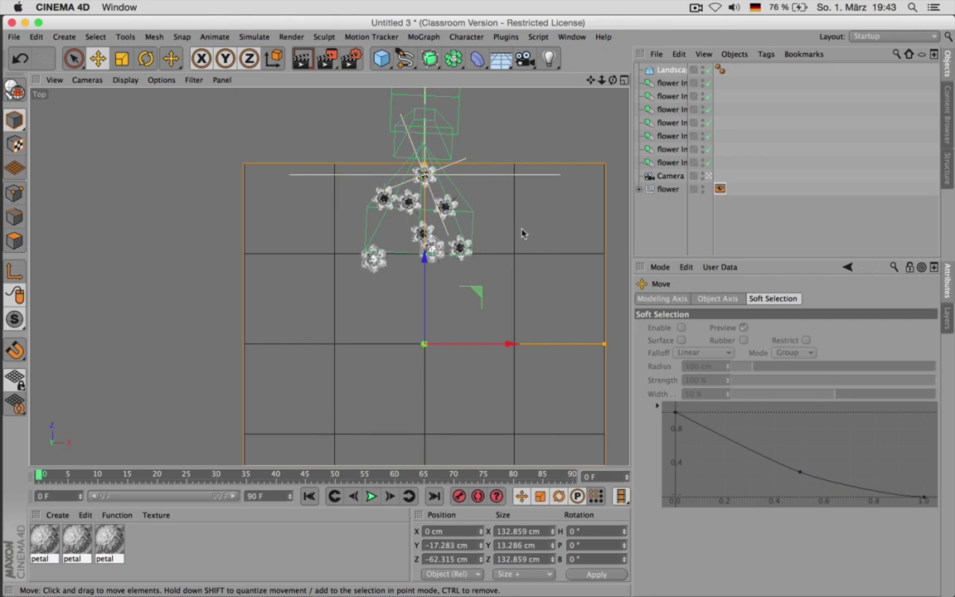
Convert the landscape into an editable polygon object
scroll(521, 233, "down", 3)
left_click(669, 71)
left_click(15, 89)
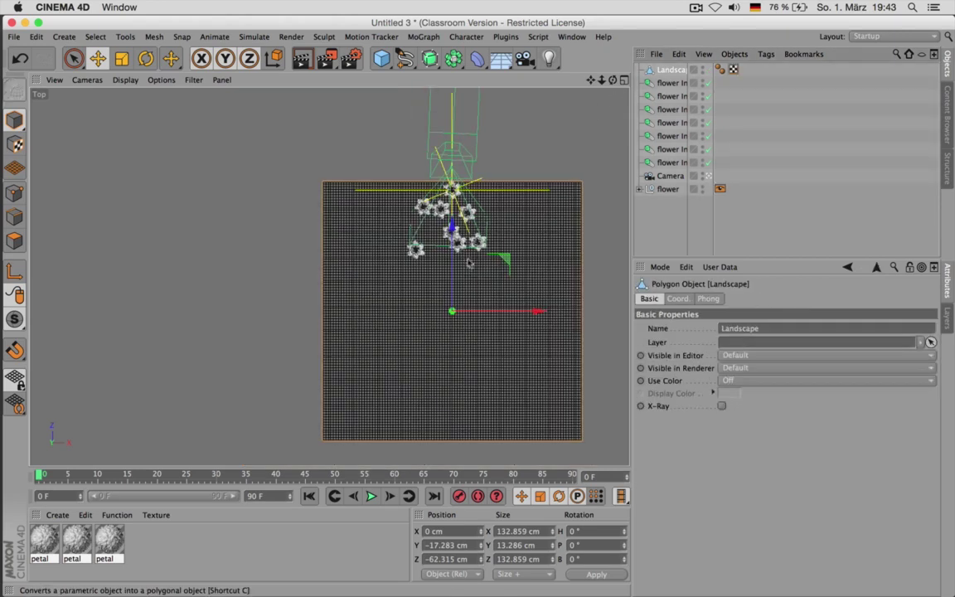
Select the landscape points around the flowers in the top view with Live Selection at a radius of 28
scroll(468, 263, "up", 3)
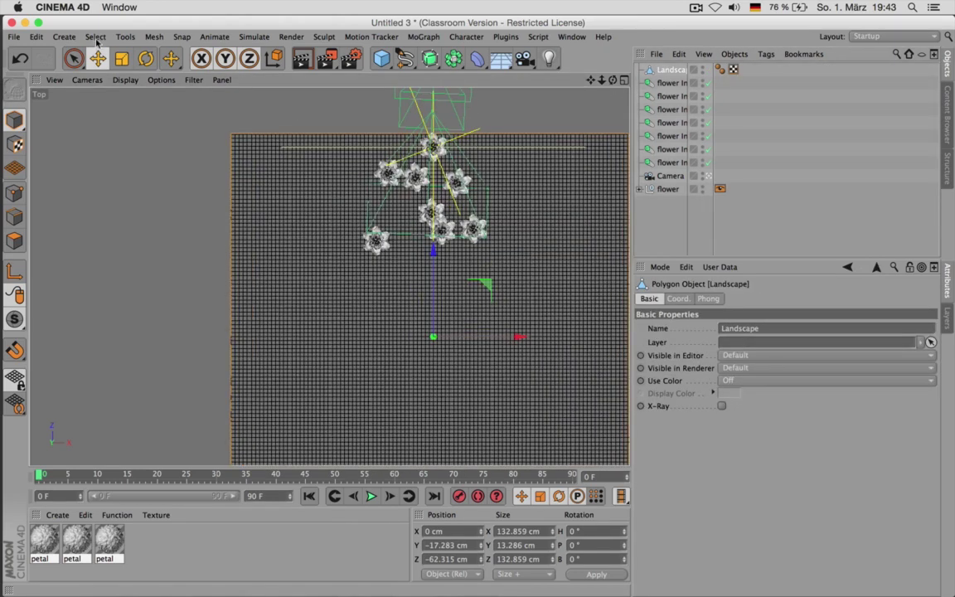
left_click(14, 192)
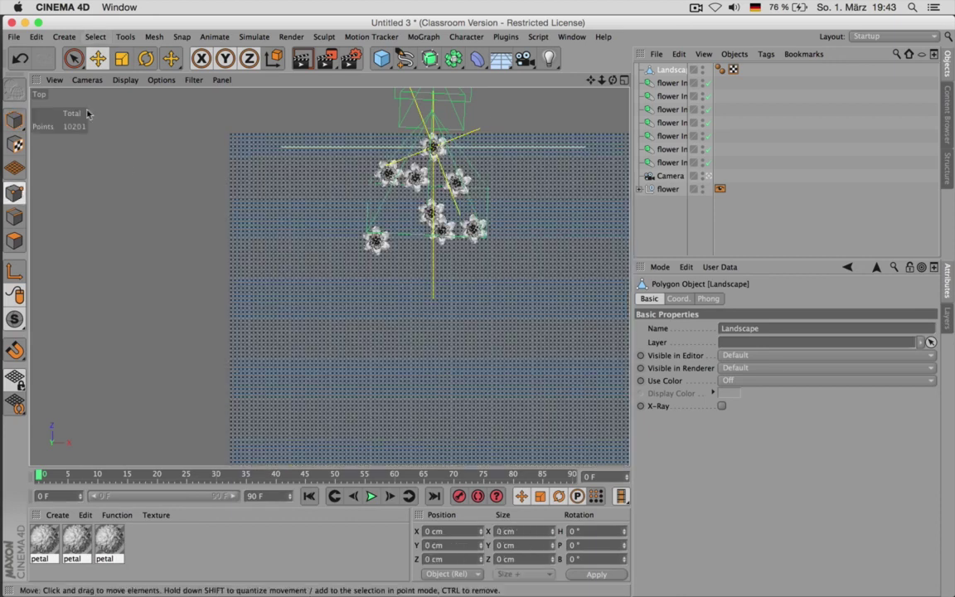
left_click(73, 58)
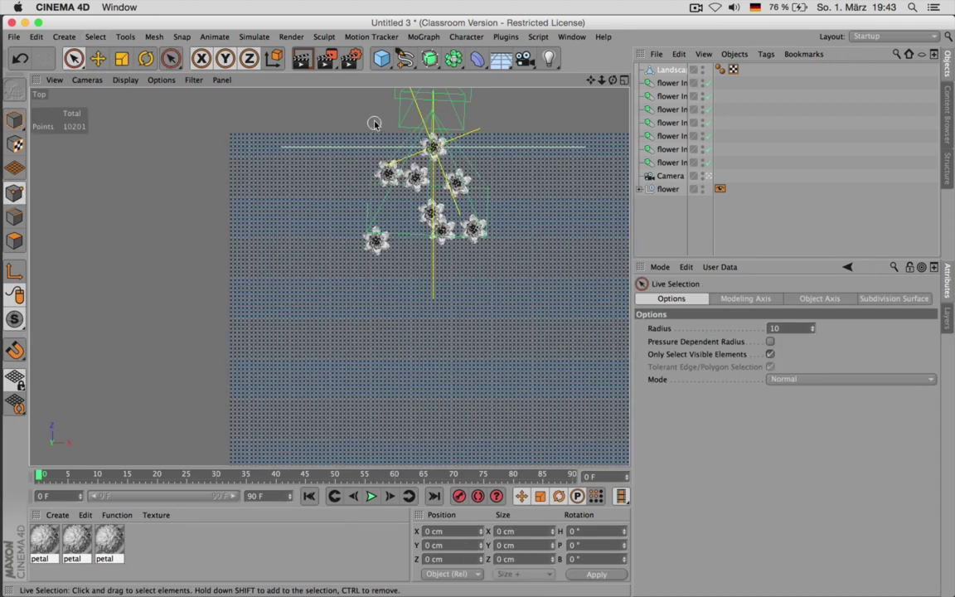
middle_click_drag(374, 121, 380, 121)
mouse_move(373, 121)
left_mouse_down()
mouse_move(399, 134)
mouse_move(358, 142)
mouse_move(347, 196)
mouse_move(307, 198)
mouse_move(311, 245)
mouse_move(344, 278)
mouse_move(377, 264)
mouse_move(371, 205)
mouse_move(405, 222)
mouse_move(432, 275)
mouse_move(501, 271)
mouse_move(506, 209)
mouse_move(477, 156)
left_mouse_up()
mouse_move(517, 214)
left_mouse_down()
mouse_move(406, 311)
mouse_move(371, 319)
mouse_move(288, 275)
mouse_move(369, 324)
mouse_move(435, 300)
mouse_move(497, 327)
mouse_move(466, 355)
mouse_move(497, 354)
mouse_move(505, 325)
mouse_move(365, 370)
left_mouse_up()
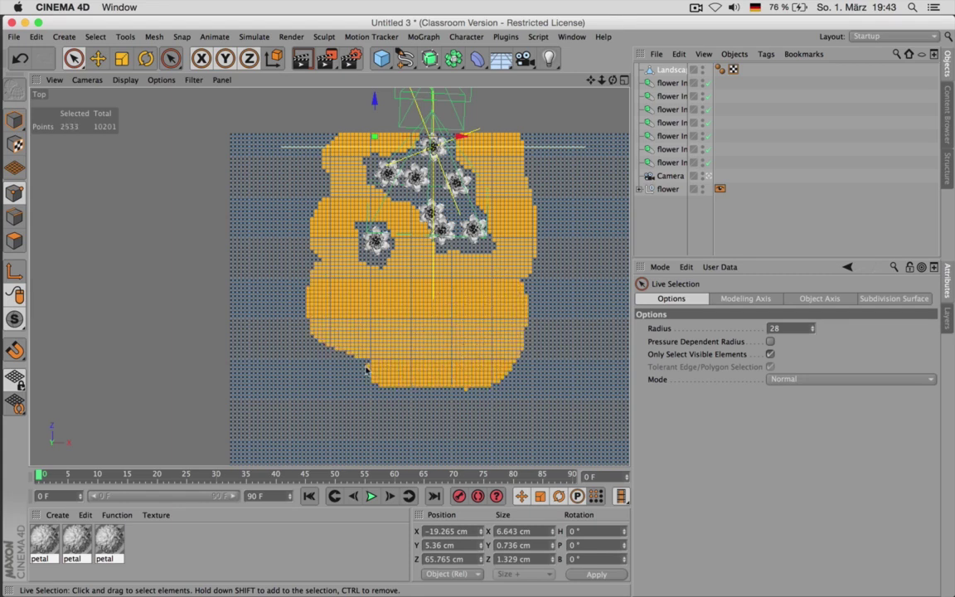
Extend the point selection over the background hills and foreground in the camera view, deselecting a patch behind the middle flowers
middle_click(524, 337)
middle_click(234, 161)
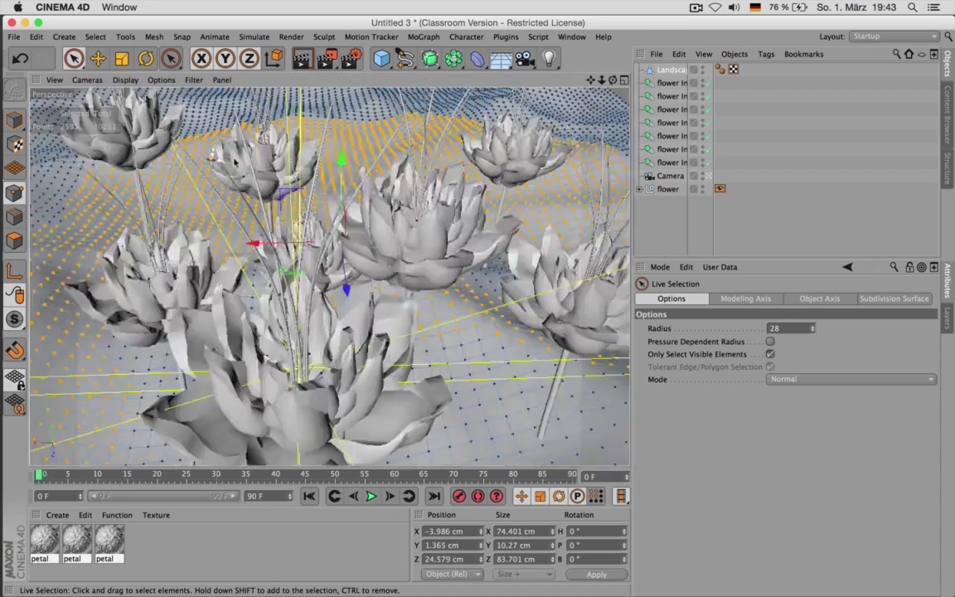
key("super+z")
left_click(606, 142, "shift")
mouse_move(606, 140)
left_mouse_down()
mouse_move(509, 105)
mouse_move(477, 112)
mouse_move(361, 100)
mouse_move(280, 121)
mouse_move(166, 113)
mouse_move(46, 162)
mouse_move(83, 124)
mouse_move(452, 106)
mouse_move(495, 113)
mouse_move(533, 174)
left_mouse_up()
left_click_drag(347, 132, 384, 105, "ctrl")
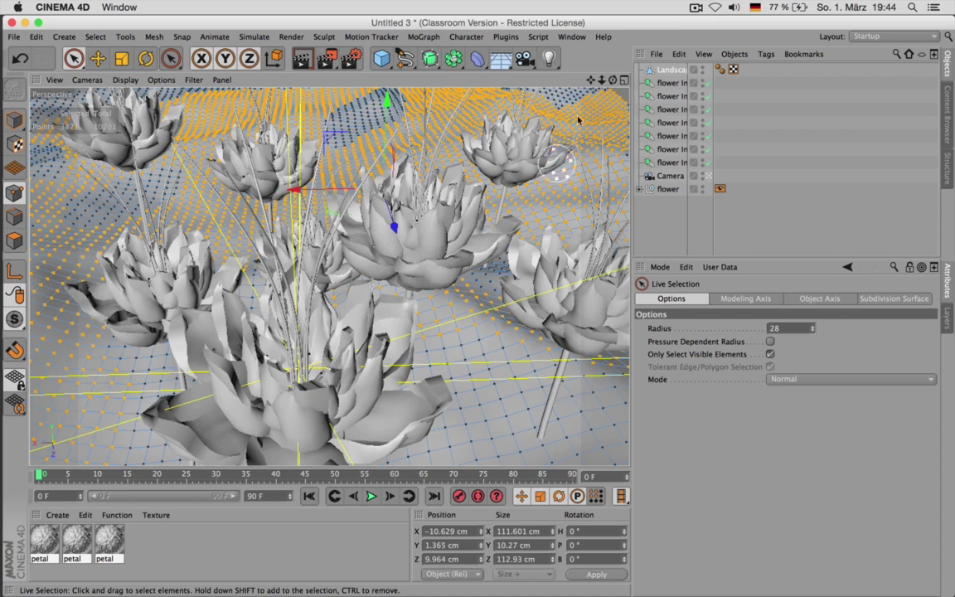
left_click(485, 402)
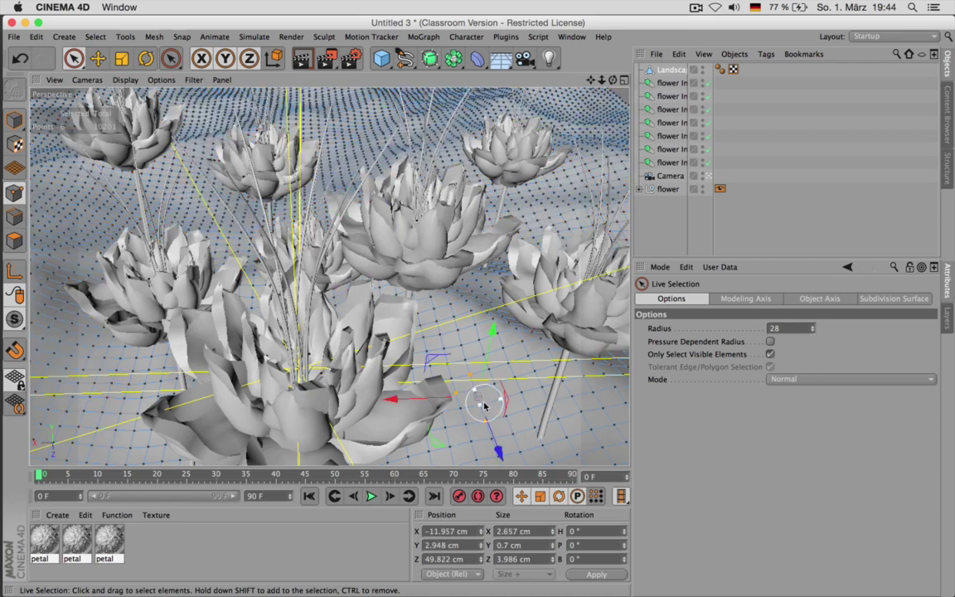
key("ctrl+z")
left_click(491, 432, "shift")
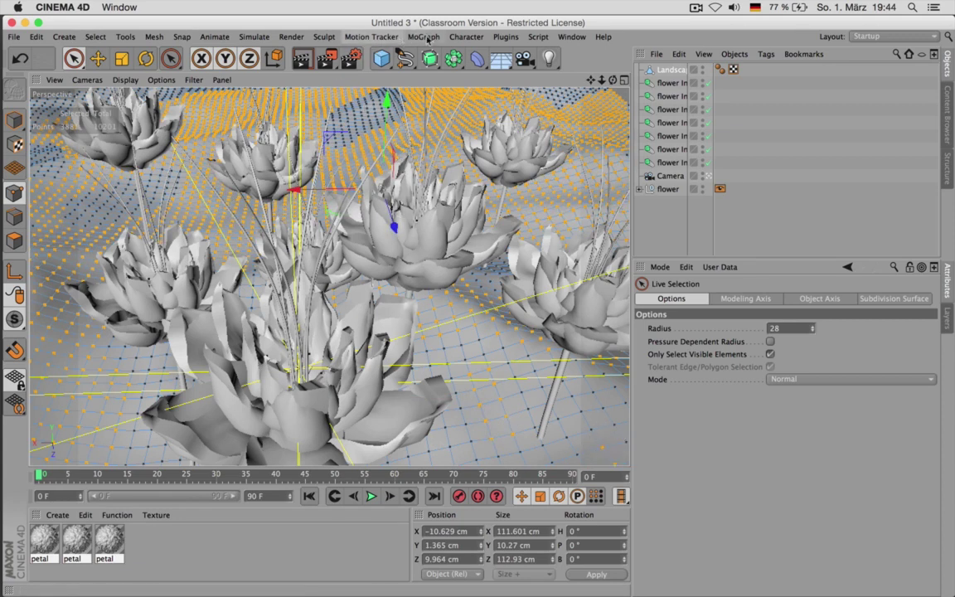
Add a Hair object to the selected landscape points
left_click(254, 36)
mouse_move(274, 121)
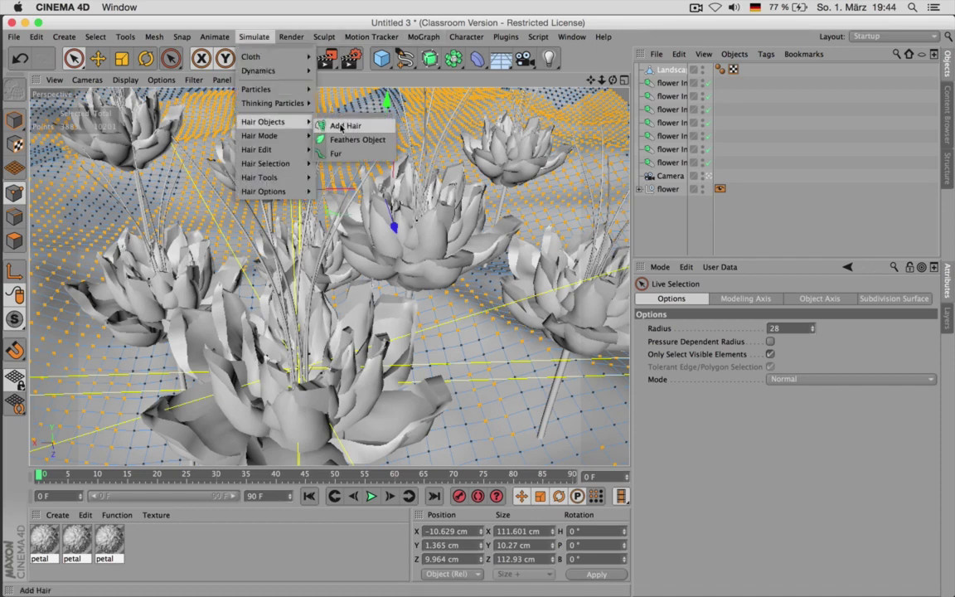
left_click(340, 127)
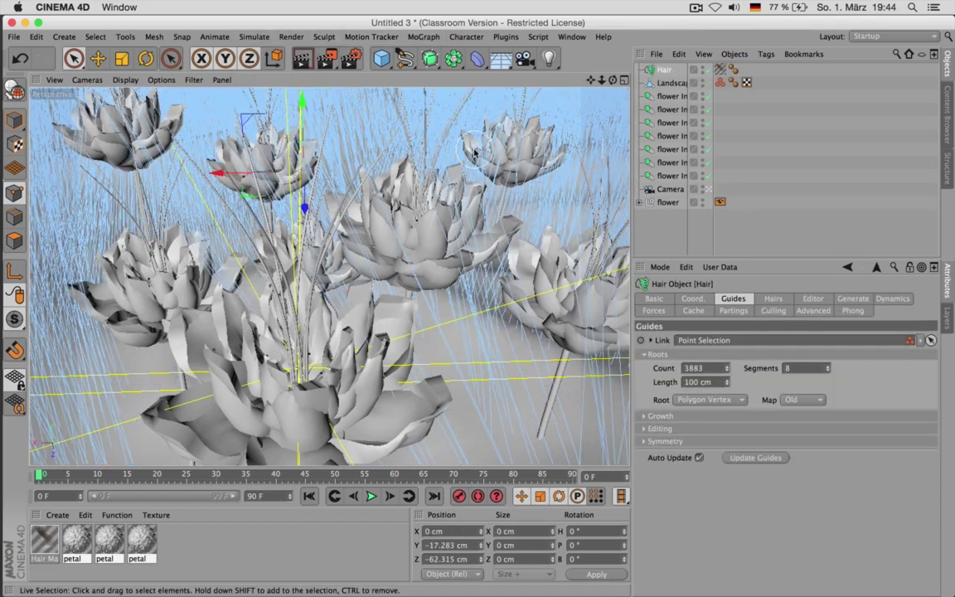
Shorten the hair guides to 5 cm, compare them in the top and camera views, and raise their length to 6 cm
middle_click(432, 245)
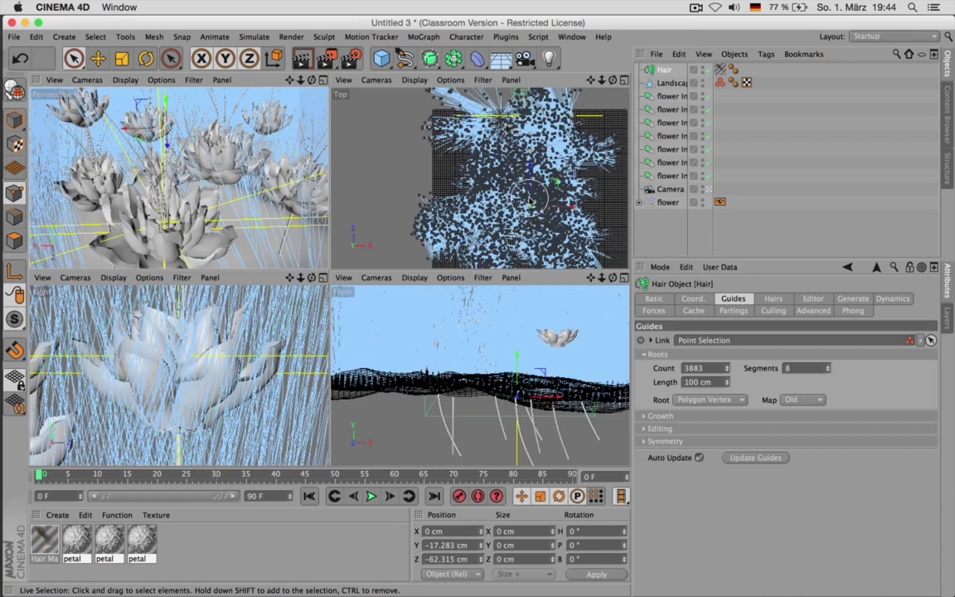
middle_click(432, 244)
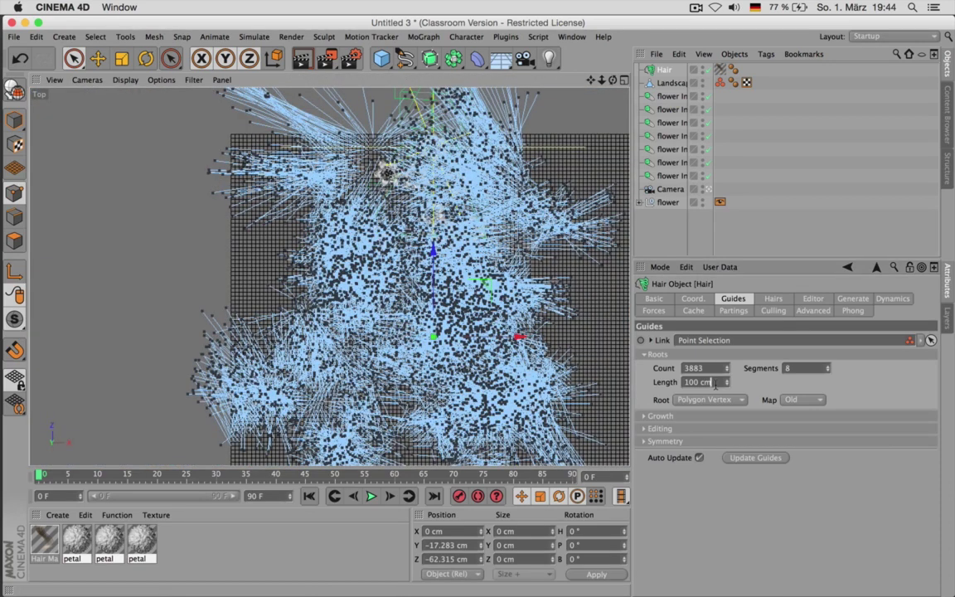
key("Return")
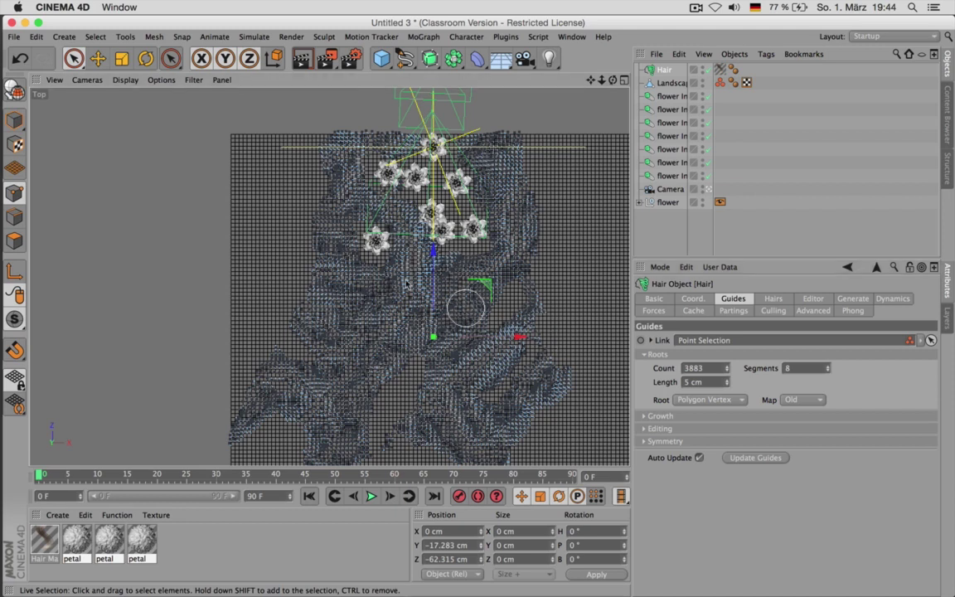
key("F5")
key("F1")
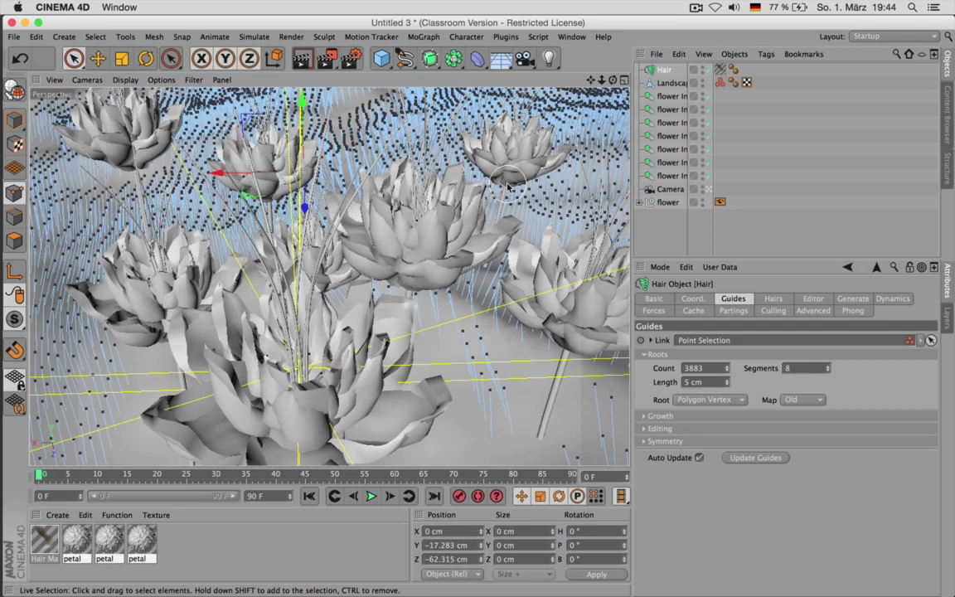
left_click(728, 382)
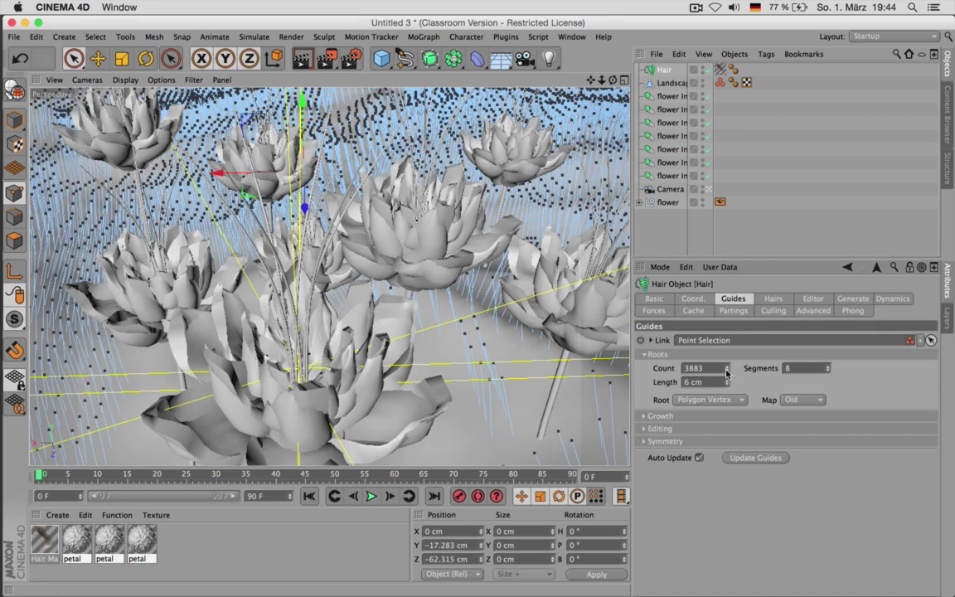
left_click(771, 300)
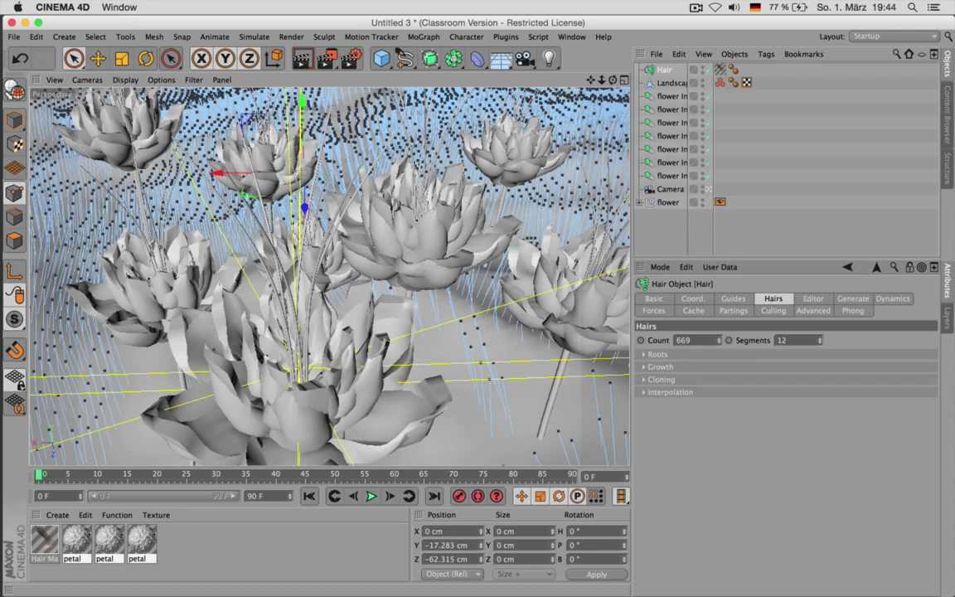
left_click(733, 298)
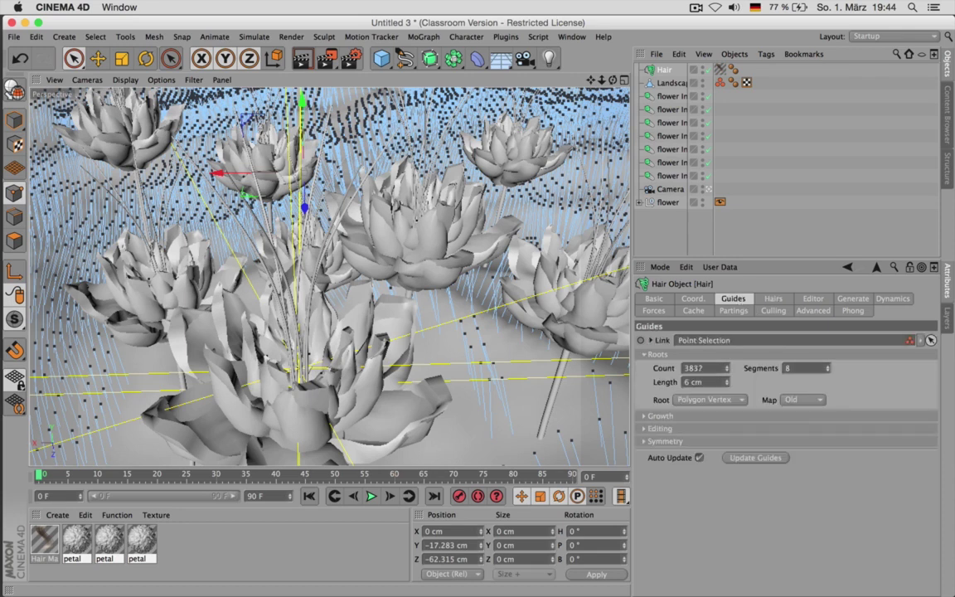
left_click_drag(726, 368, 726, 389)
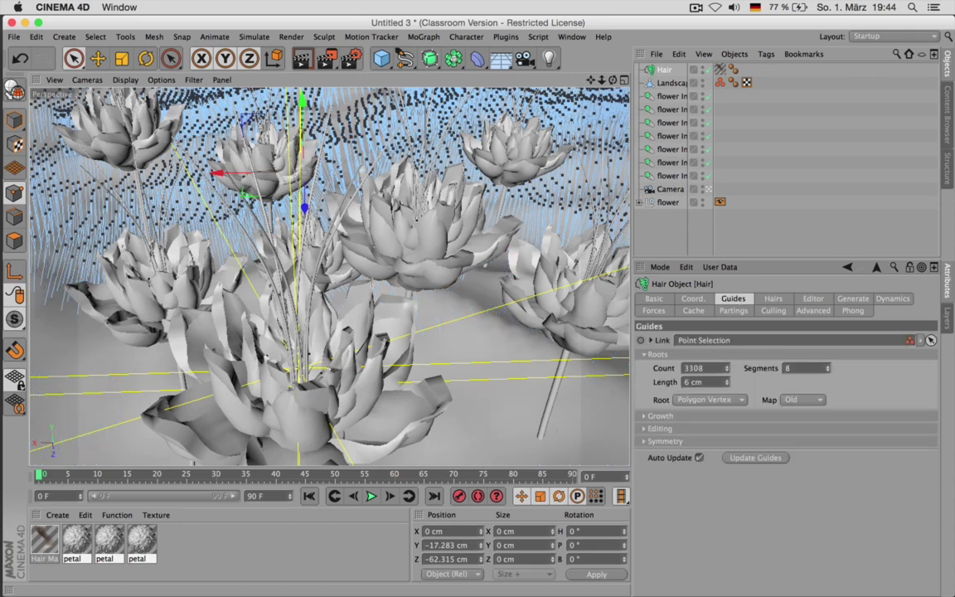
key("super+z")
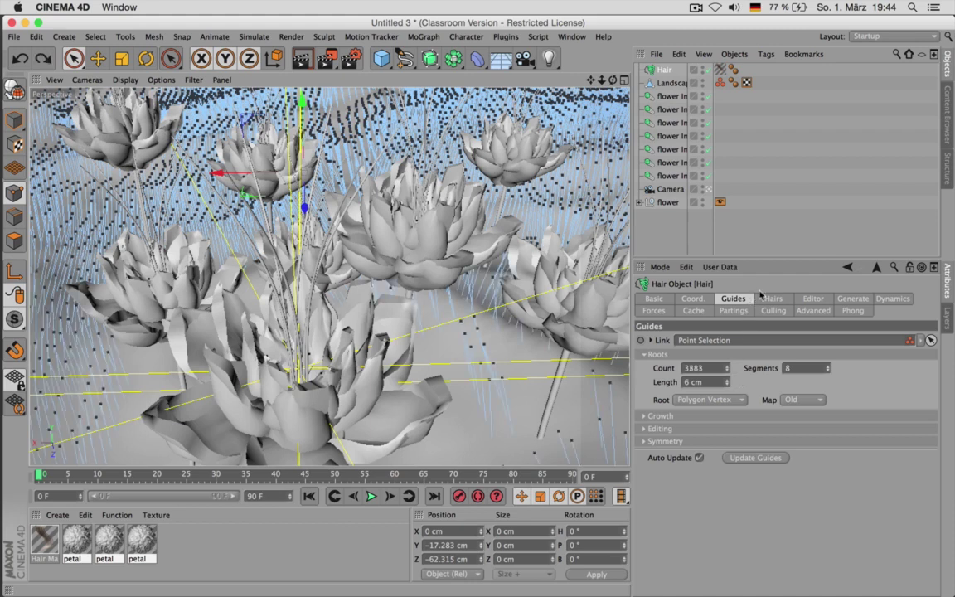
Reduce the number of rendered hairs to 542
left_click(775, 299)
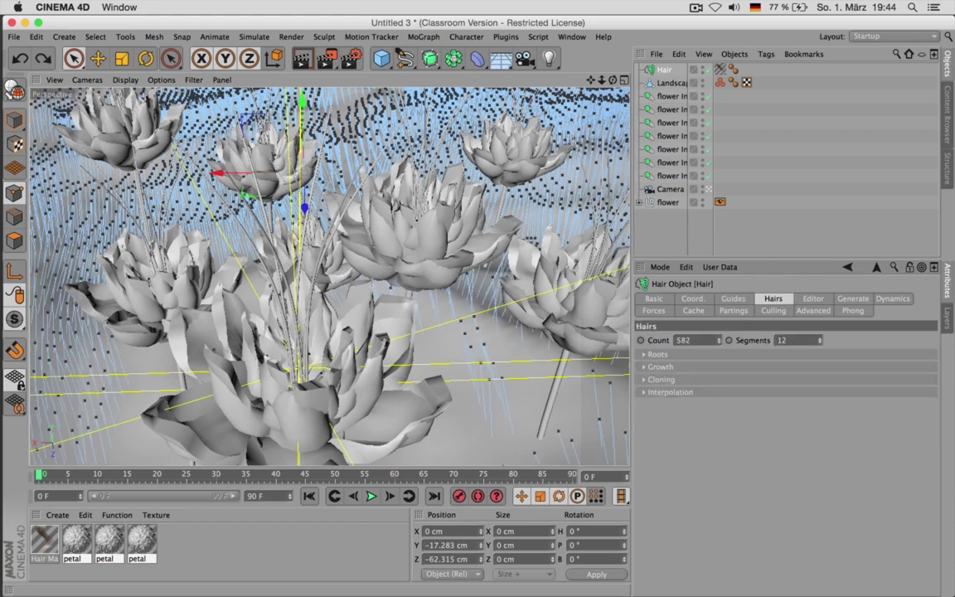
left_click_drag(718, 340, 718, 347)
Recolor the hair material's gradient in neutral greys, running from dark at the root to light at the tip
left_click(48, 546)
left_click_drag(746, 259, 745, 225)
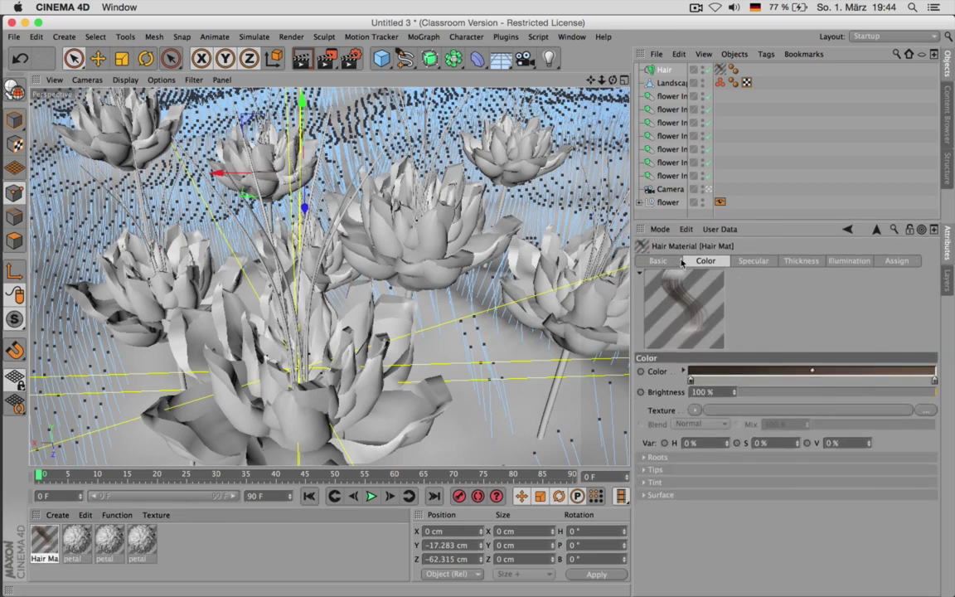
double_click(691, 379)
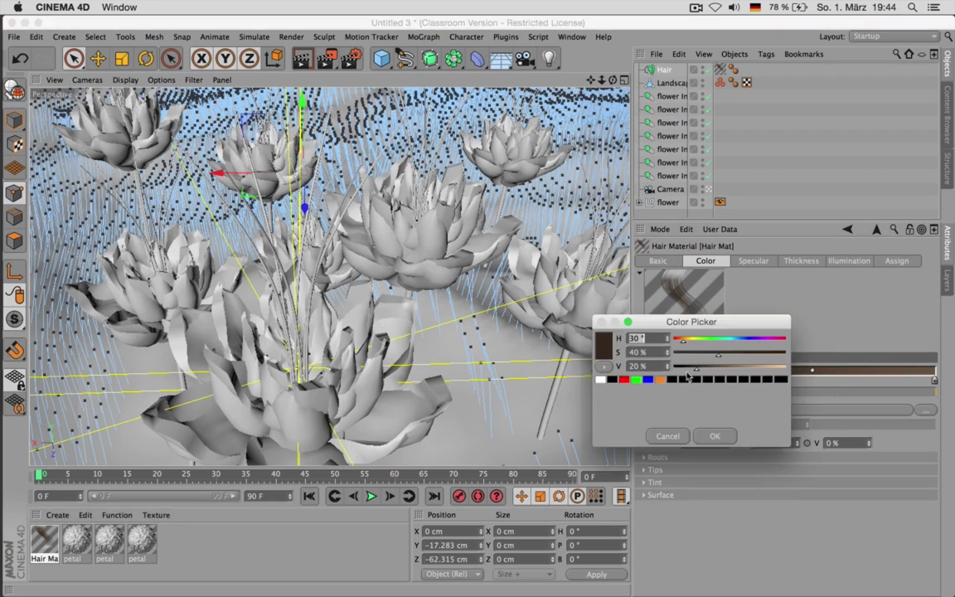
left_click(716, 436)
double_click(935, 379)
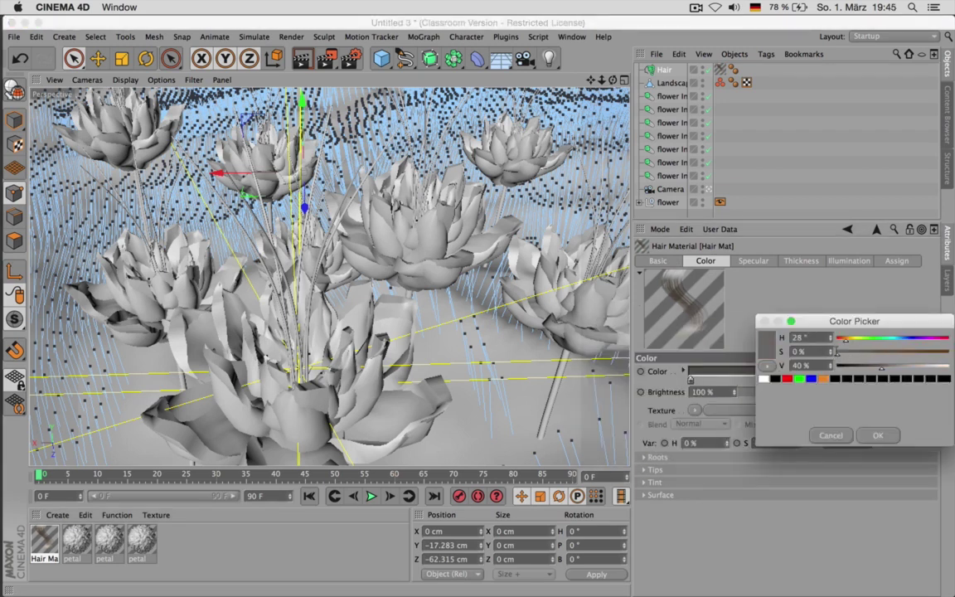
left_click_drag(915, 367, 924, 367)
left_click(876, 437)
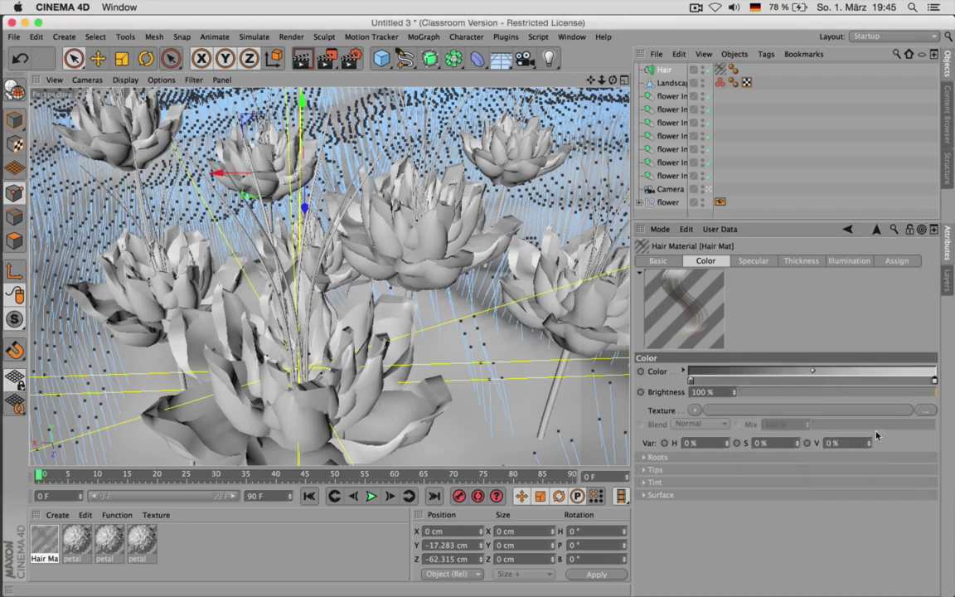
Set the hair material's primary specular strength to 15% and lower the secondary specular strength
left_click(753, 260)
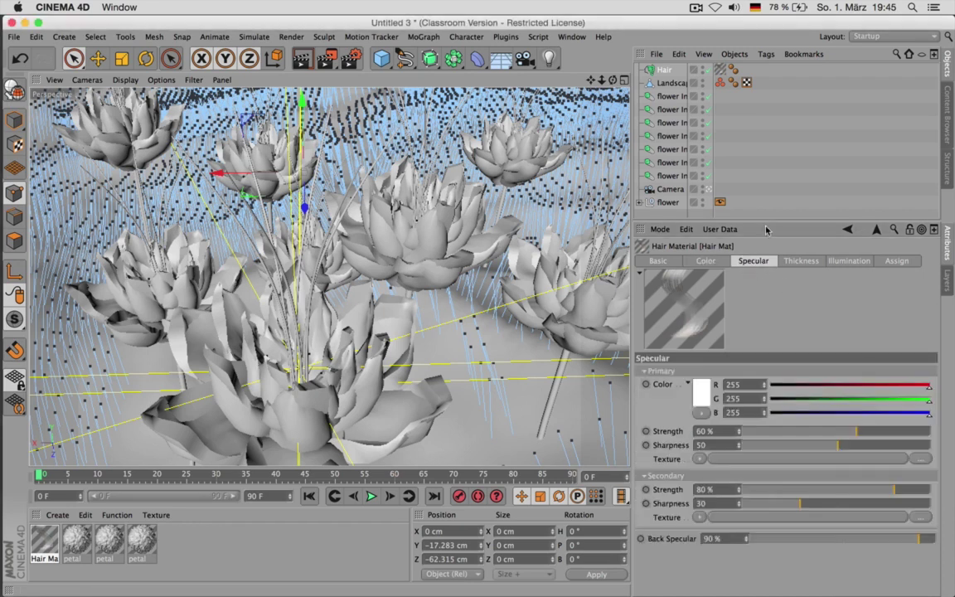
left_click_drag(786, 432, 771, 431)
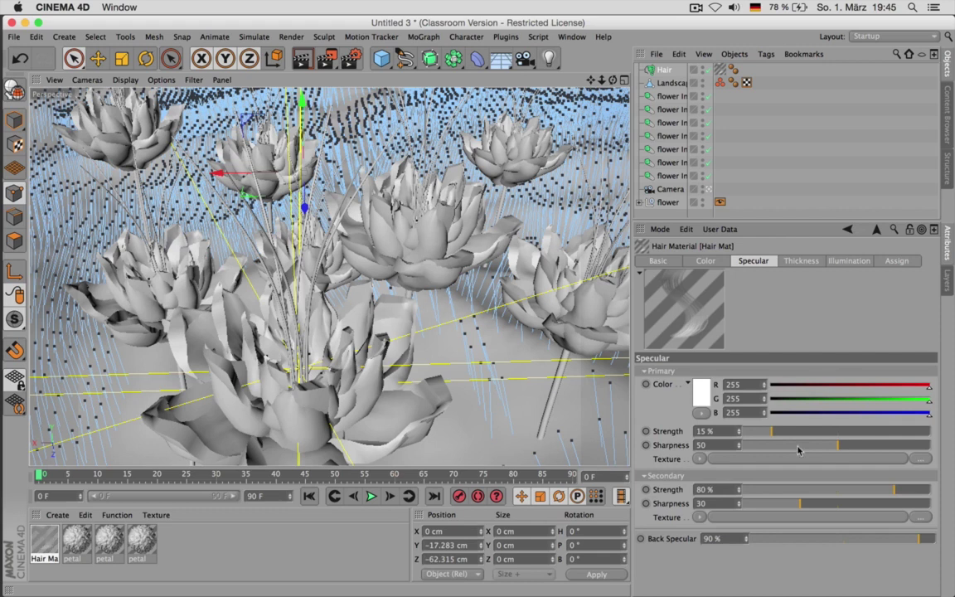
left_click(792, 489)
Set the hair material's root thickness to 0.2 cm
left_click(801, 261)
left_click(714, 371)
type("0.2")
key("Return")
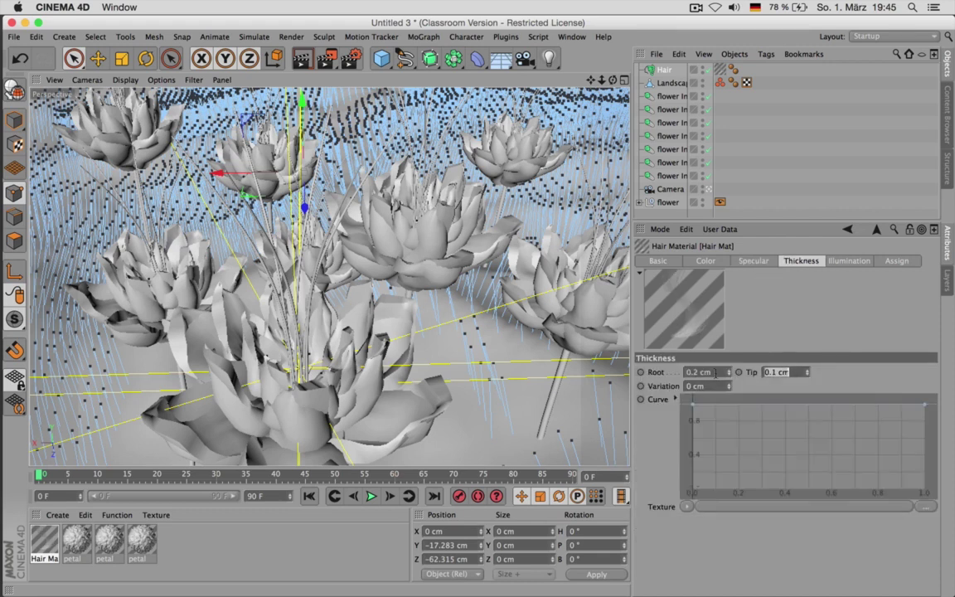
Render a preview of the grass in the camera view and raise the hair count to 784
left_click(737, 169)
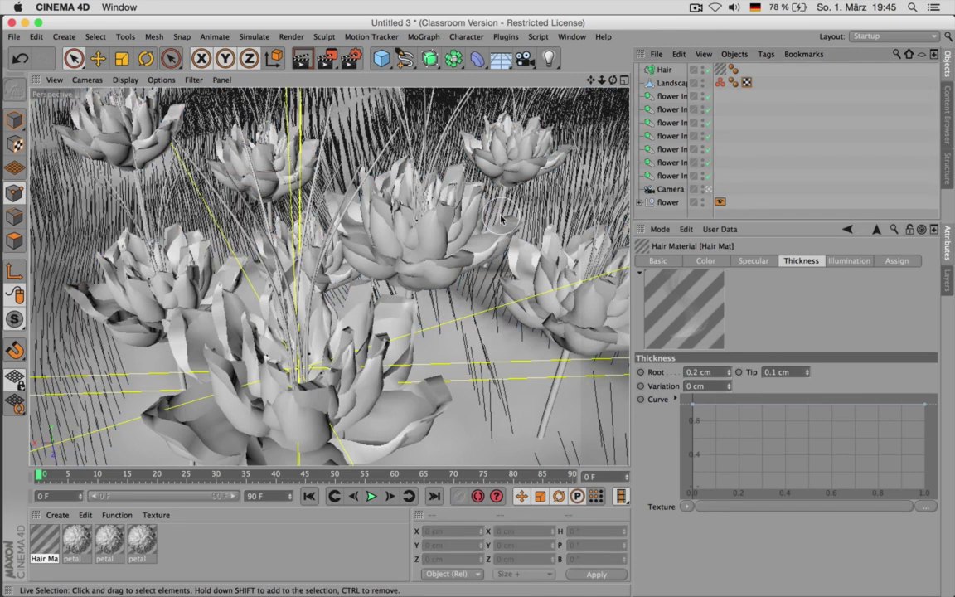
key("ctrl+r")
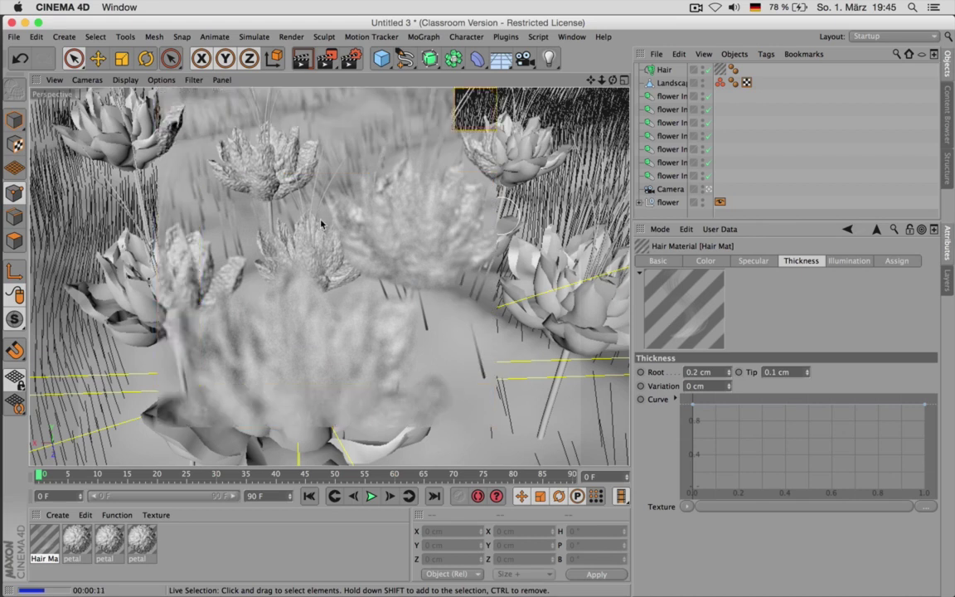
left_click(664, 69)
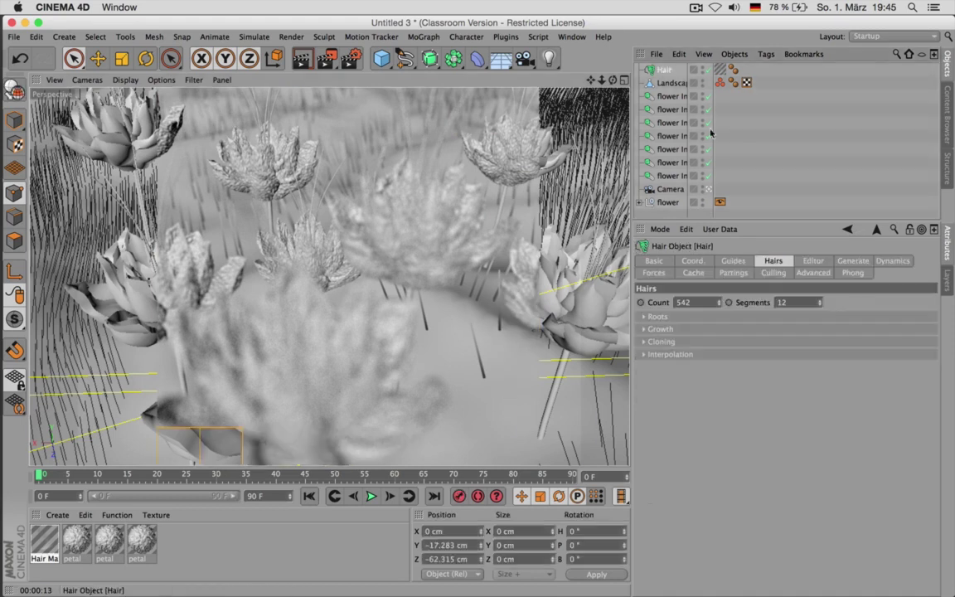
left_click_drag(722, 303, 718, 230)
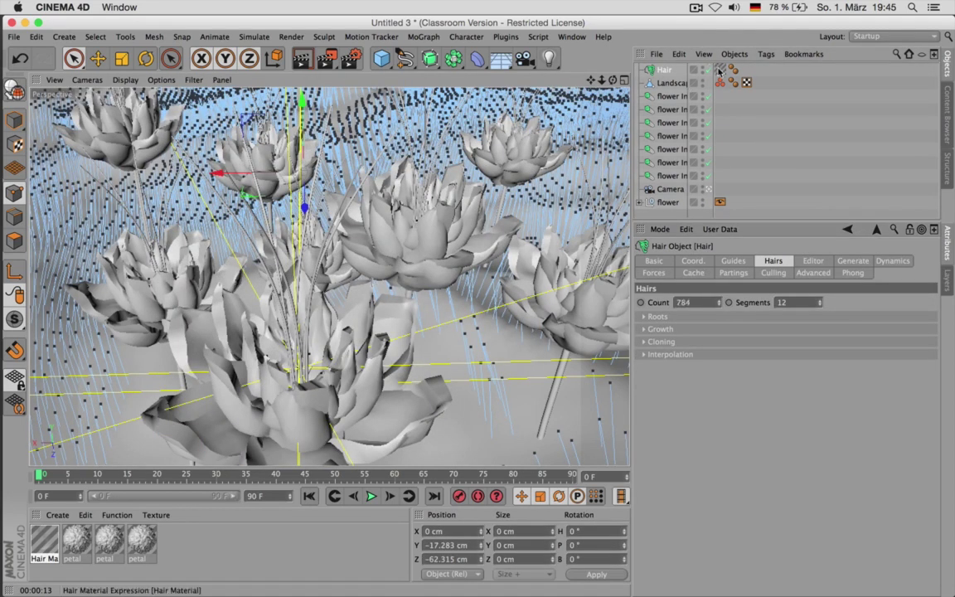
Enable Frizz in the hair material and render the camera view to check the grass
left_click(719, 69)
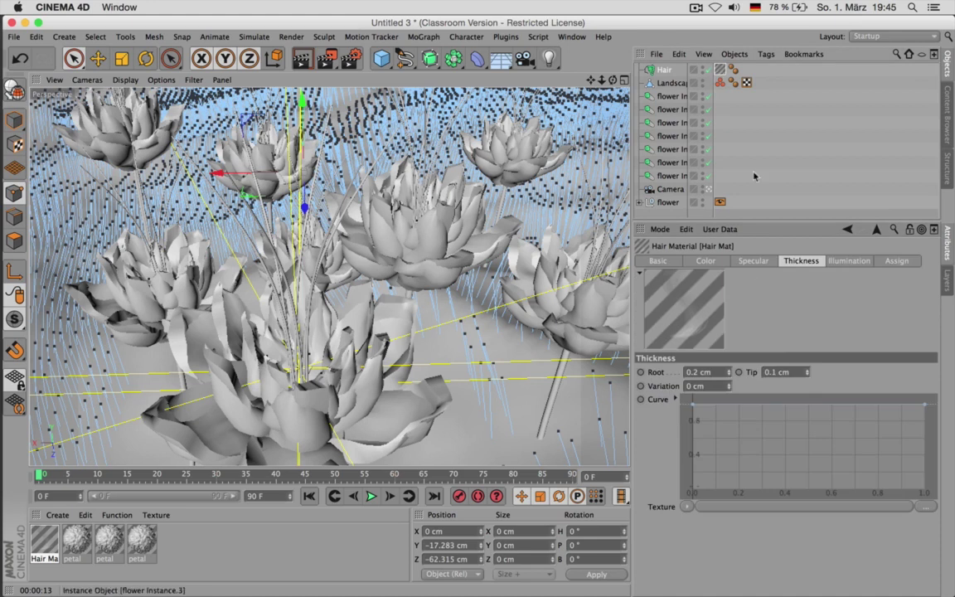
left_click(659, 260)
left_click(773, 437)
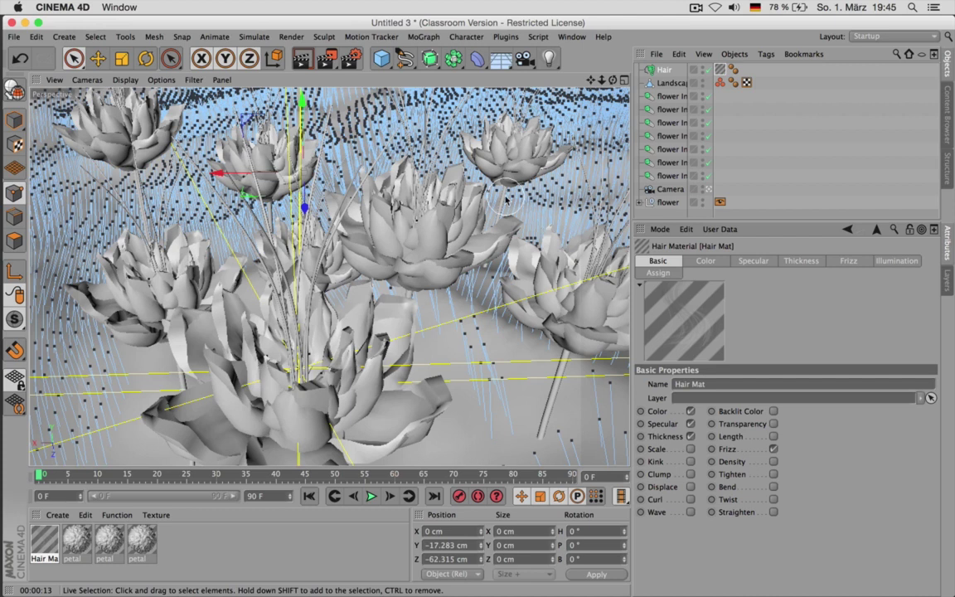
key("super+r")
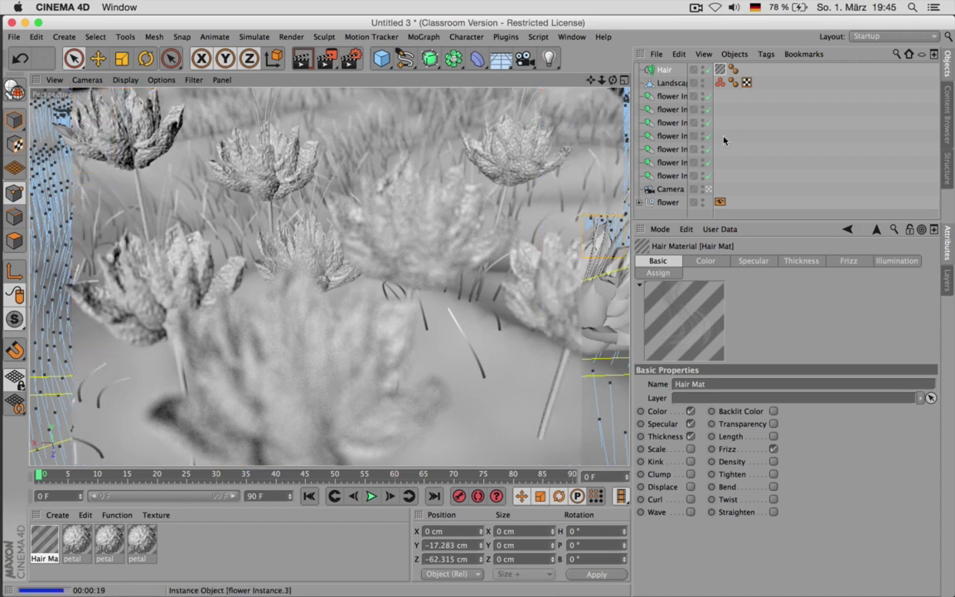
Set the guide length of the grass hair object to 13 cm
left_click(678, 73)
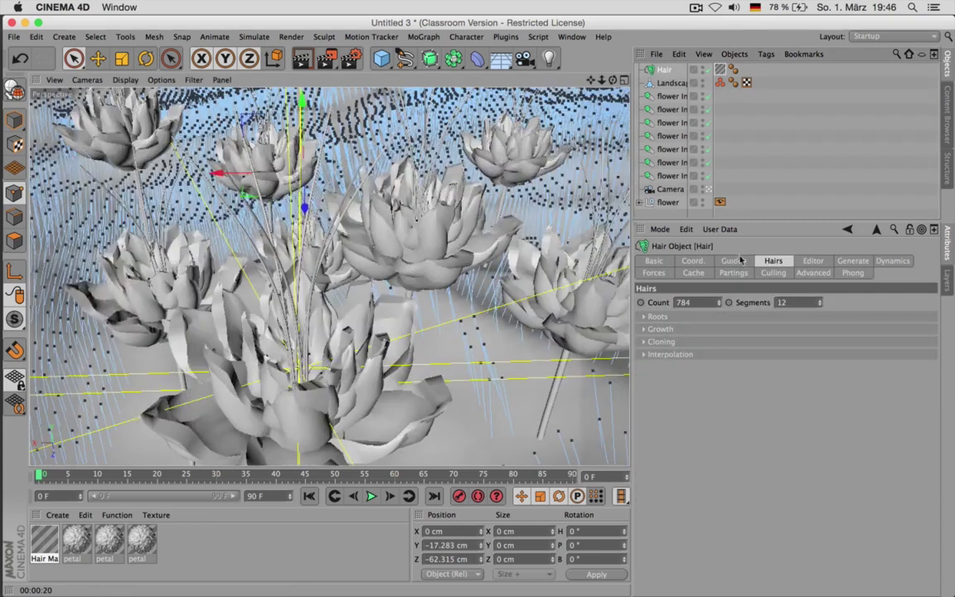
left_click(730, 316)
left_click_drag(727, 346, 727, 332)
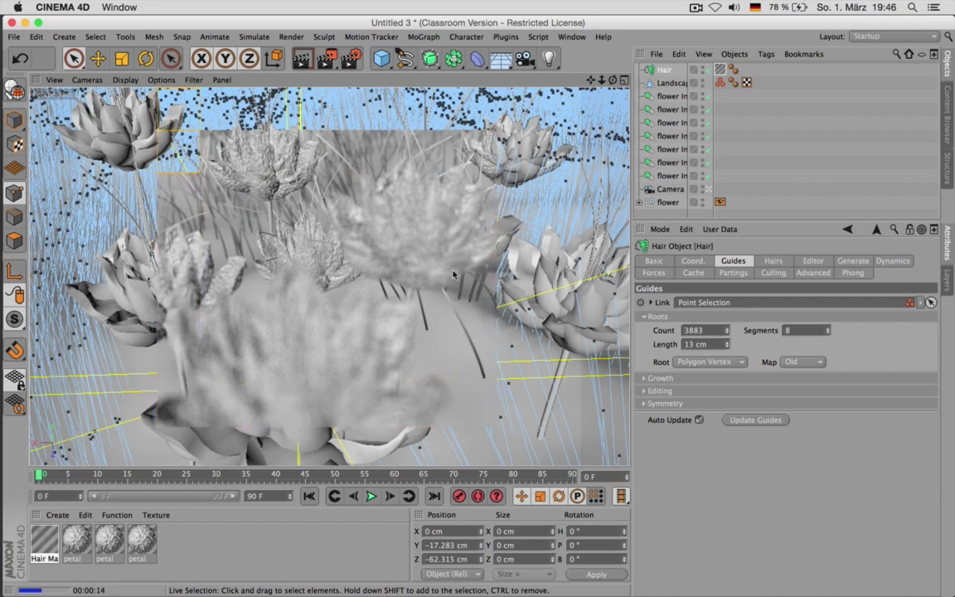
Check the scene from above, select the camera in Model mode and return to the perspective view
middle_click(437, 216)
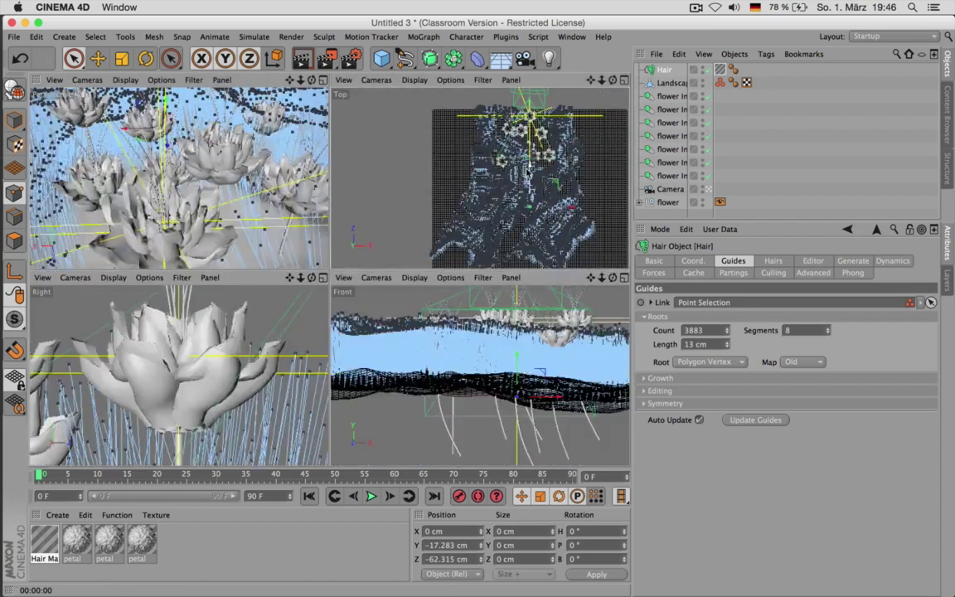
middle_click(449, 203)
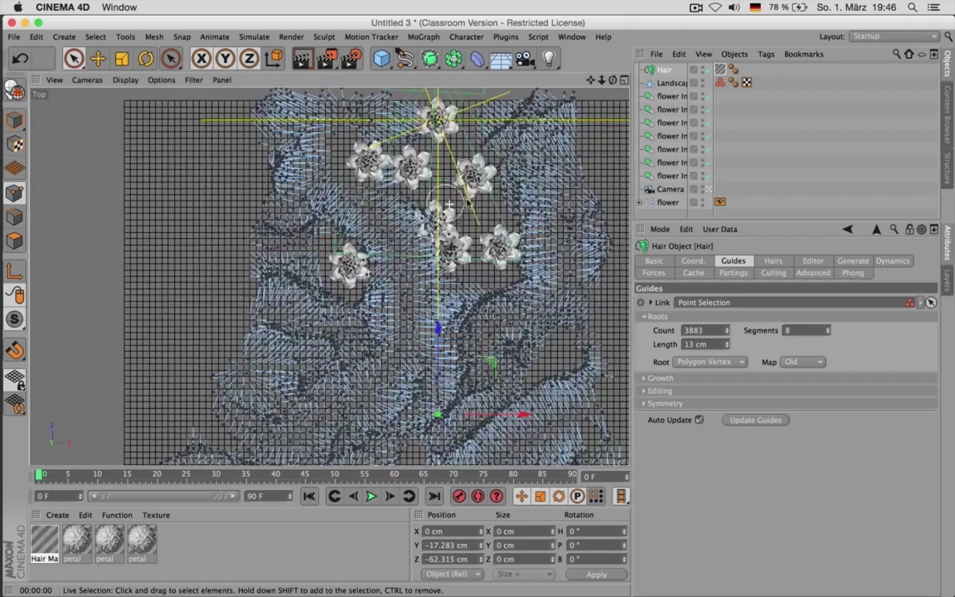
left_click(675, 190)
left_click(14, 120)
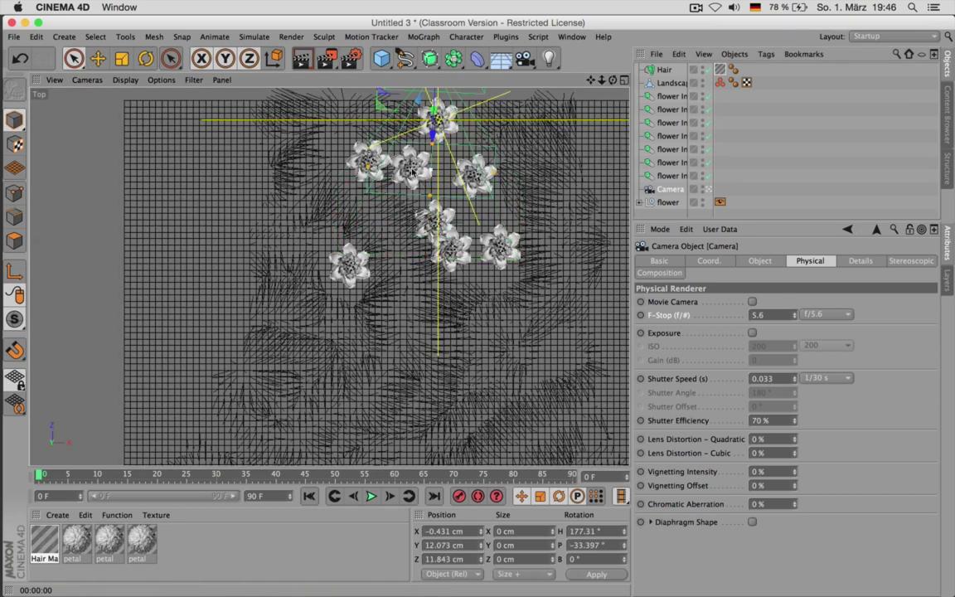
middle_click(516, 182)
middle_click(268, 186)
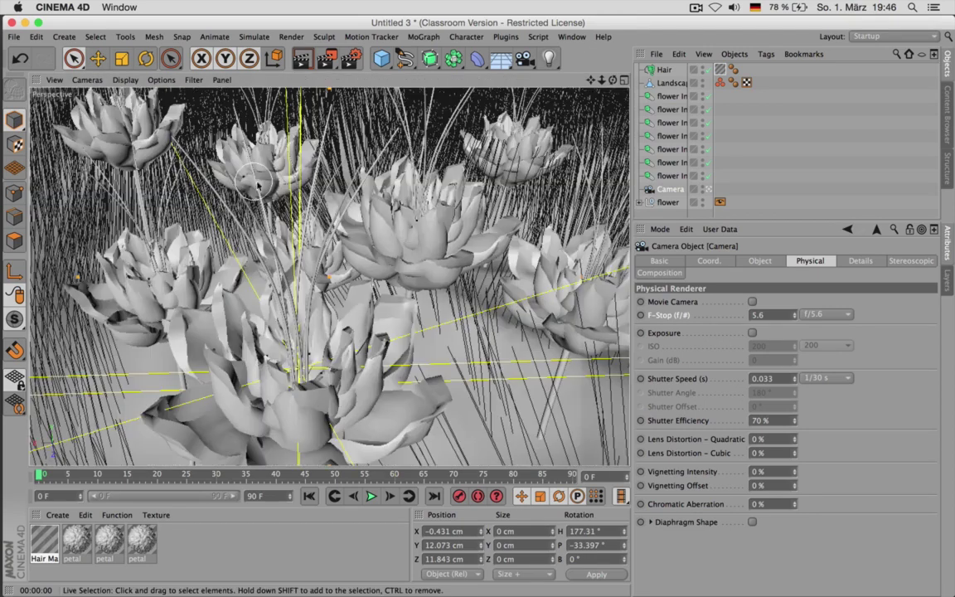
Add a Physical Sky to the scene and render the camera view in the four-view layout
left_click(503, 64)
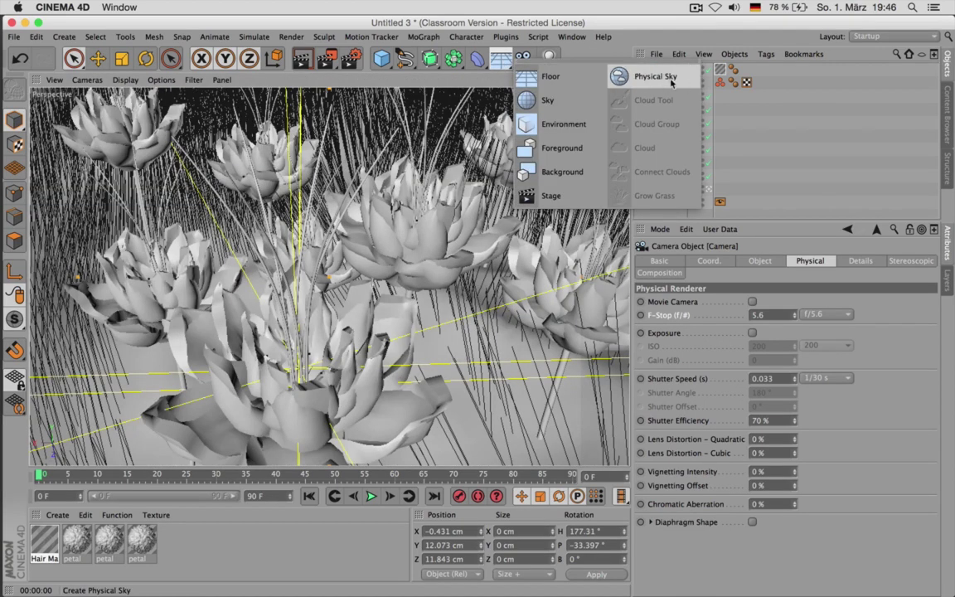
left_click(655, 76)
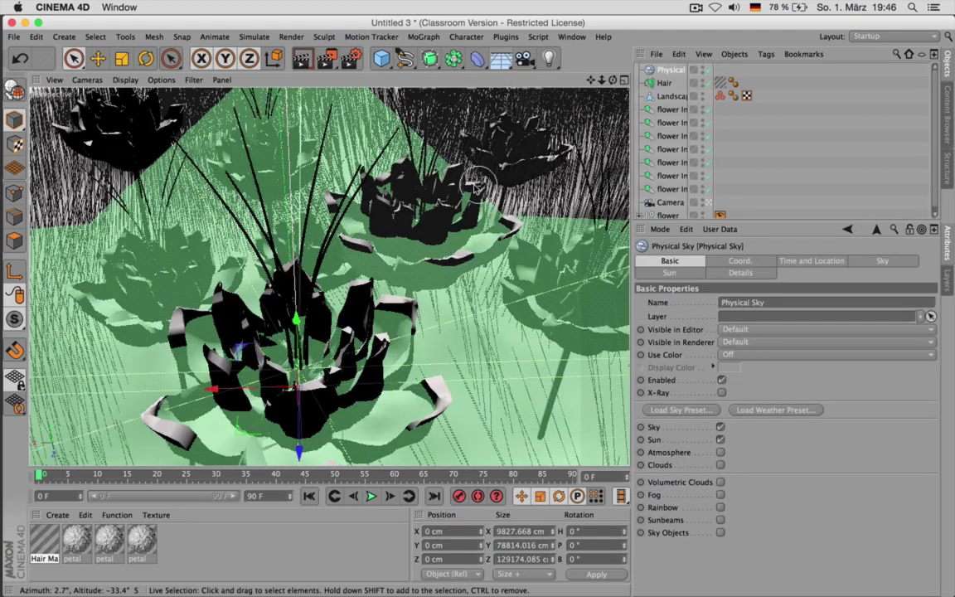
middle_click(427, 166)
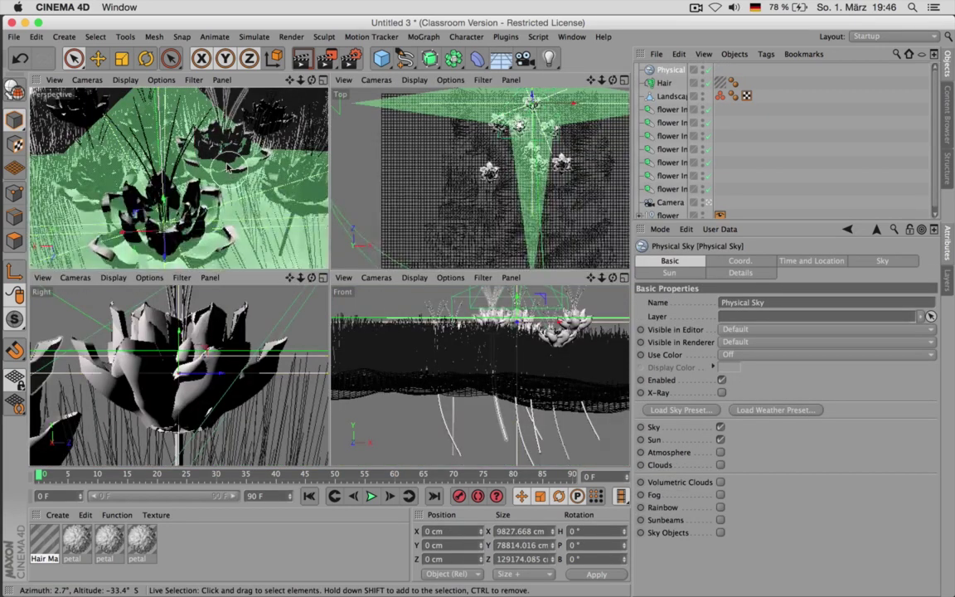
key("super+r")
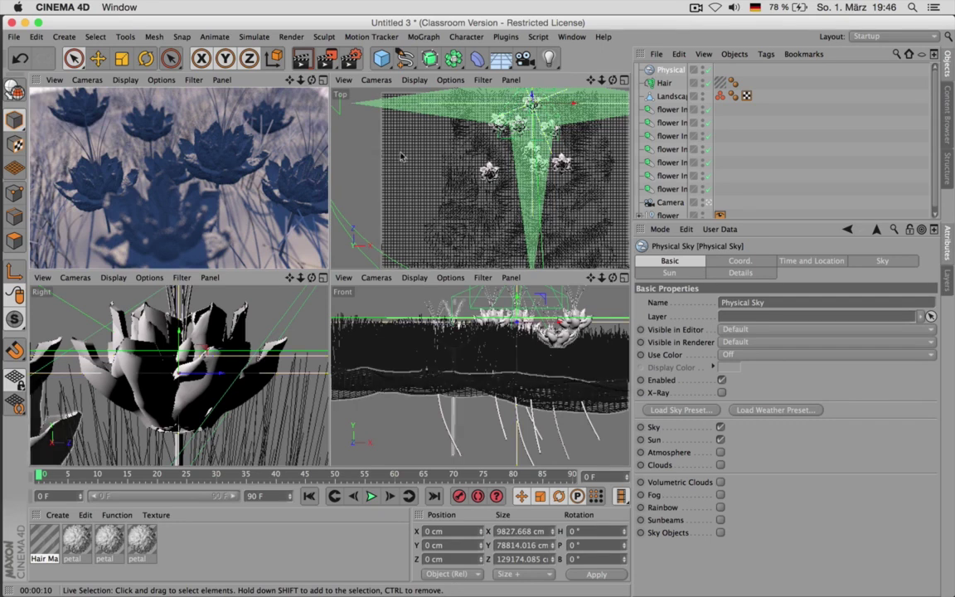
Set the saturation correction of the physical sky's sun to 155%
left_click(677, 73)
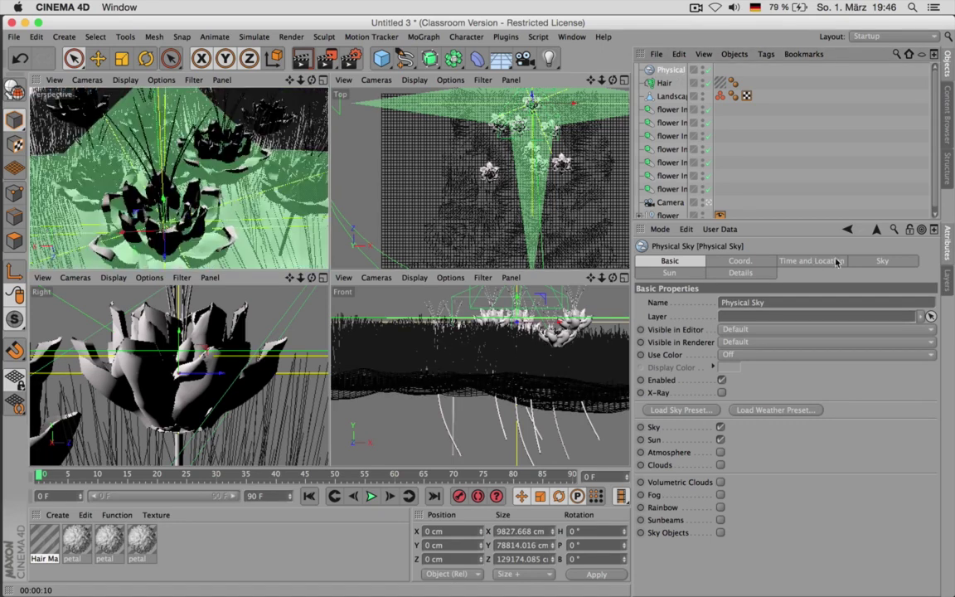
left_click(882, 261)
left_click(676, 274)
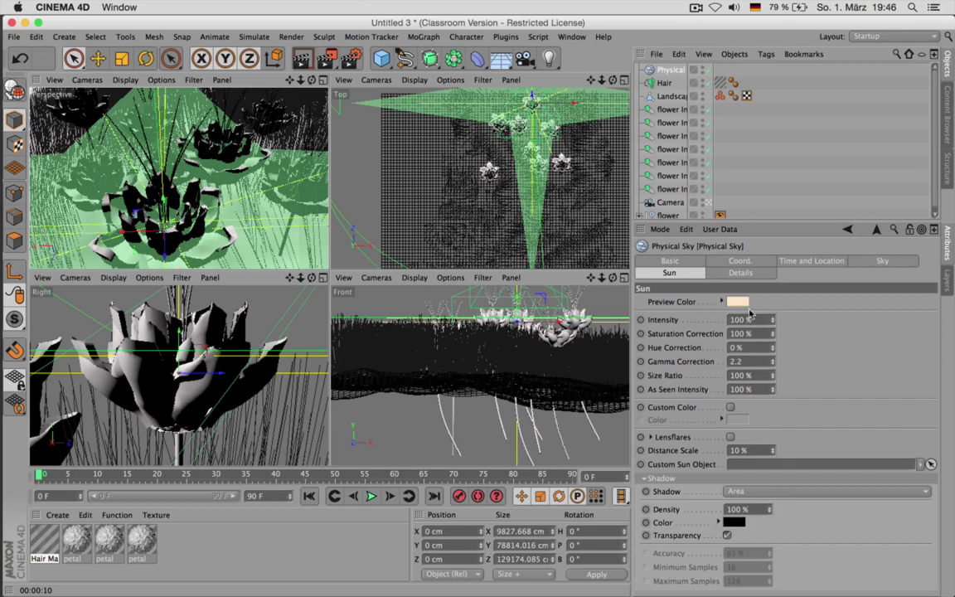
left_click_drag(775, 333, 775, 307)
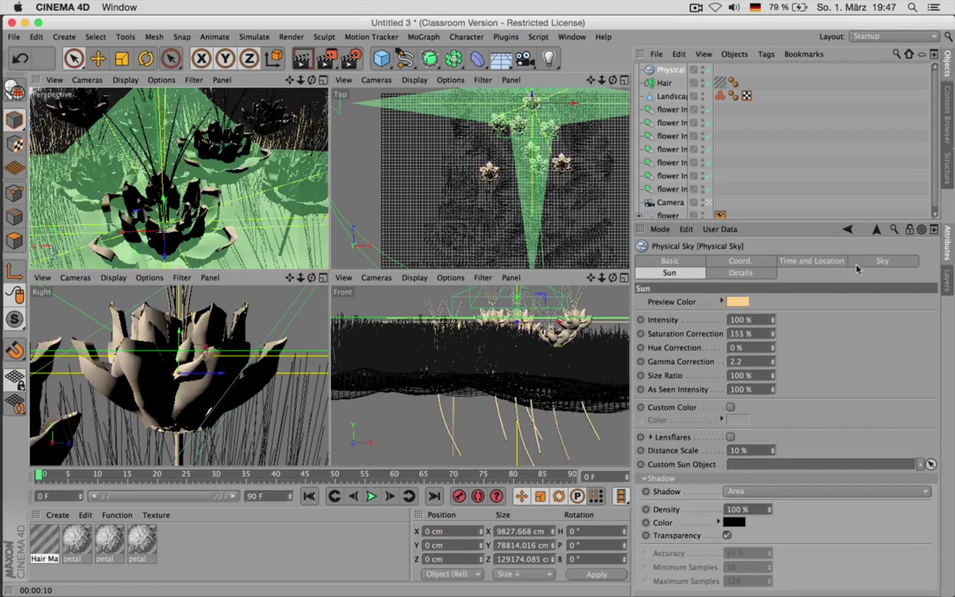
Set the saturation correction of the physical sky's sky colour to 184%
left_click(882, 261)
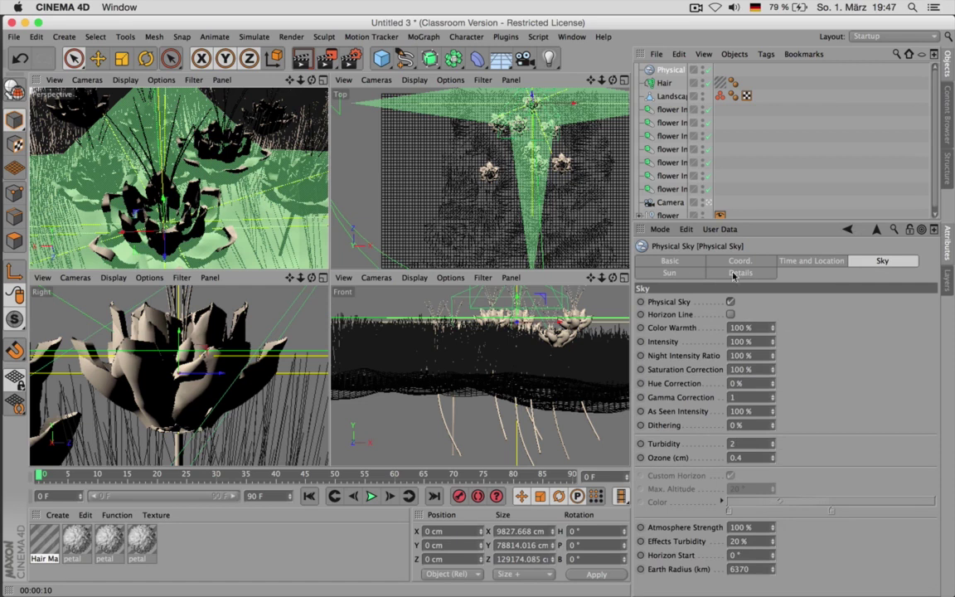
left_click(699, 274)
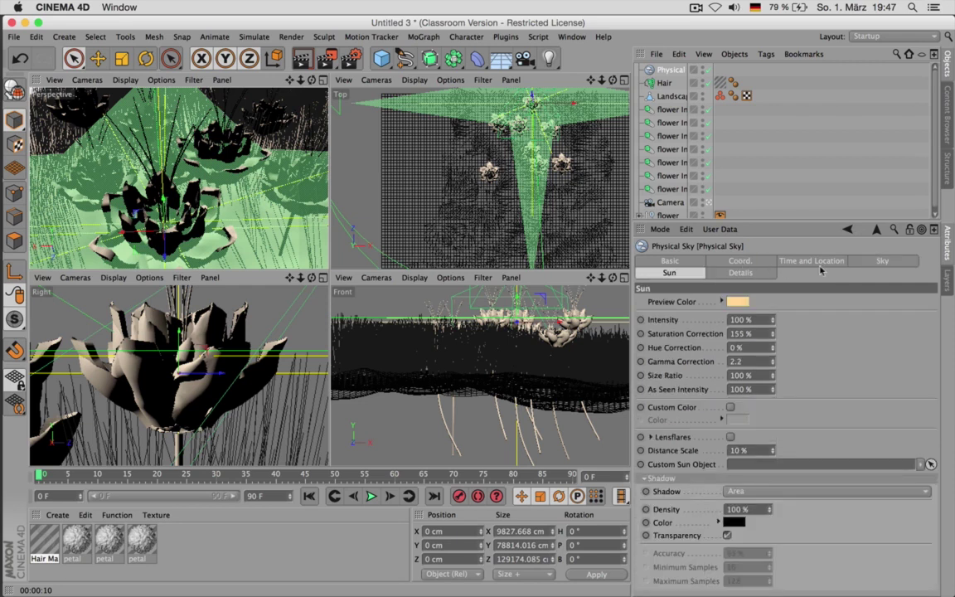
left_click(858, 263)
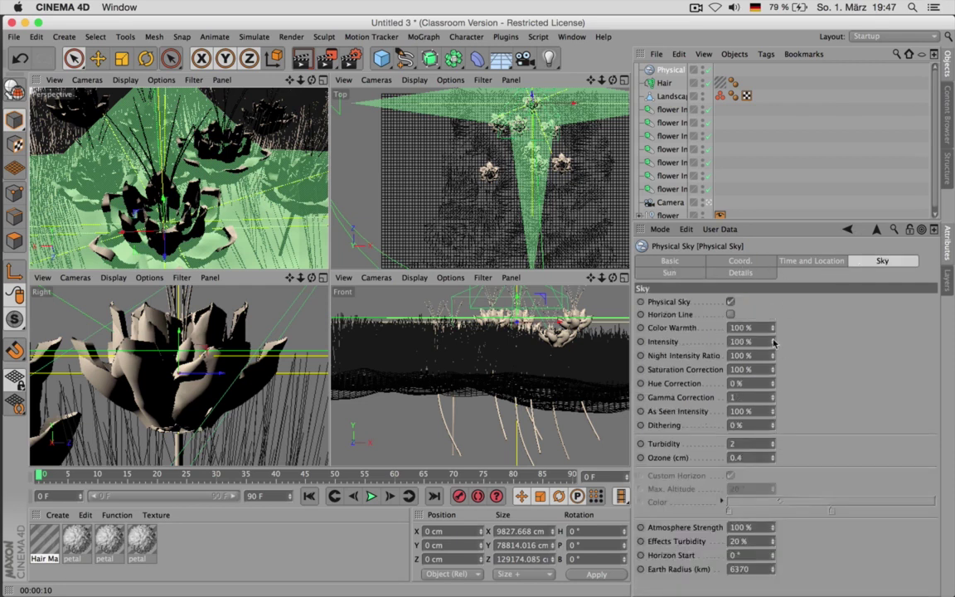
left_click_drag(771, 369, 772, 290)
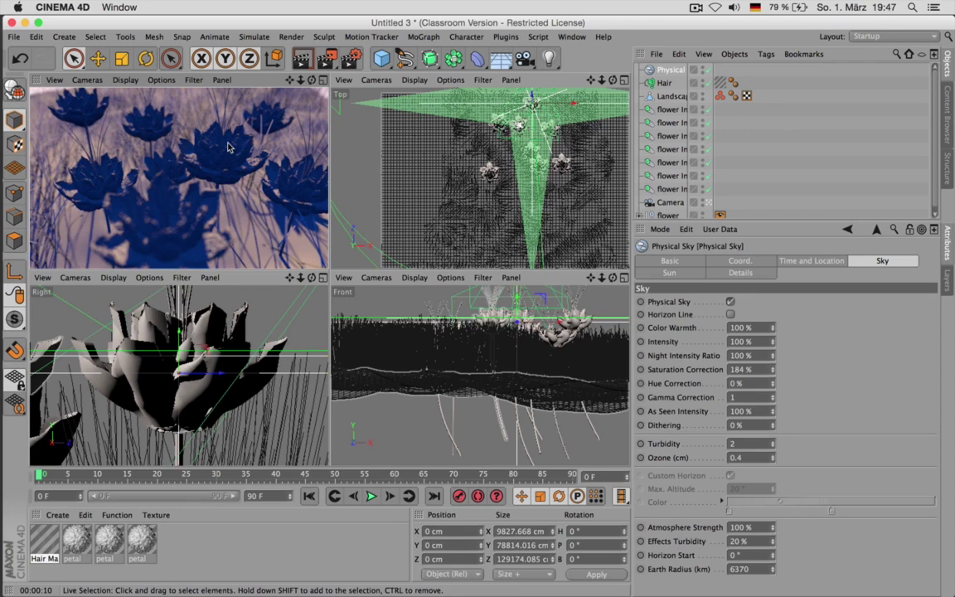
Rotate the physical sky to a heading of about -65° and render the camera view to check the lighting
left_click(678, 71)
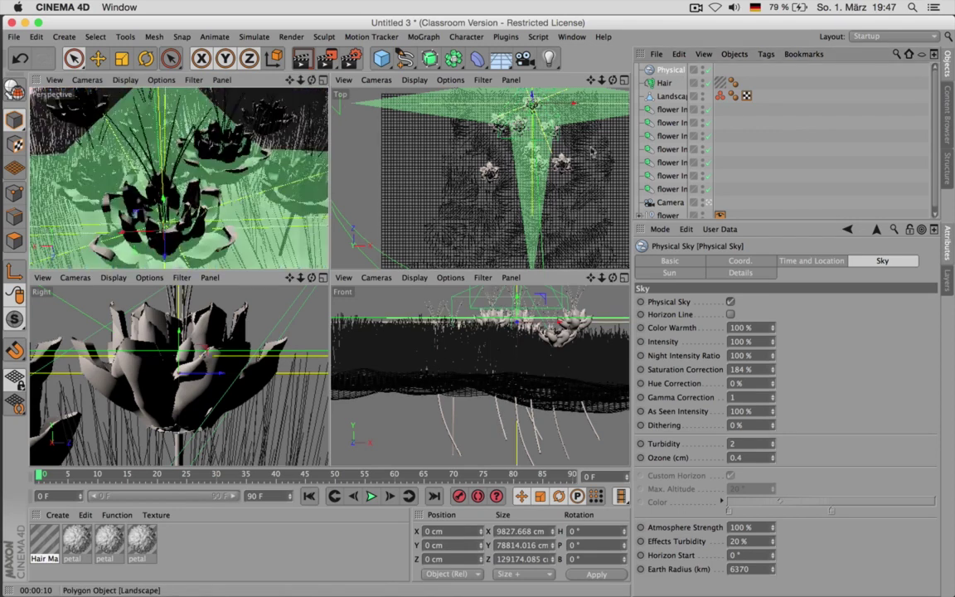
key("r")
left_click_drag(578, 191, 406, 207)
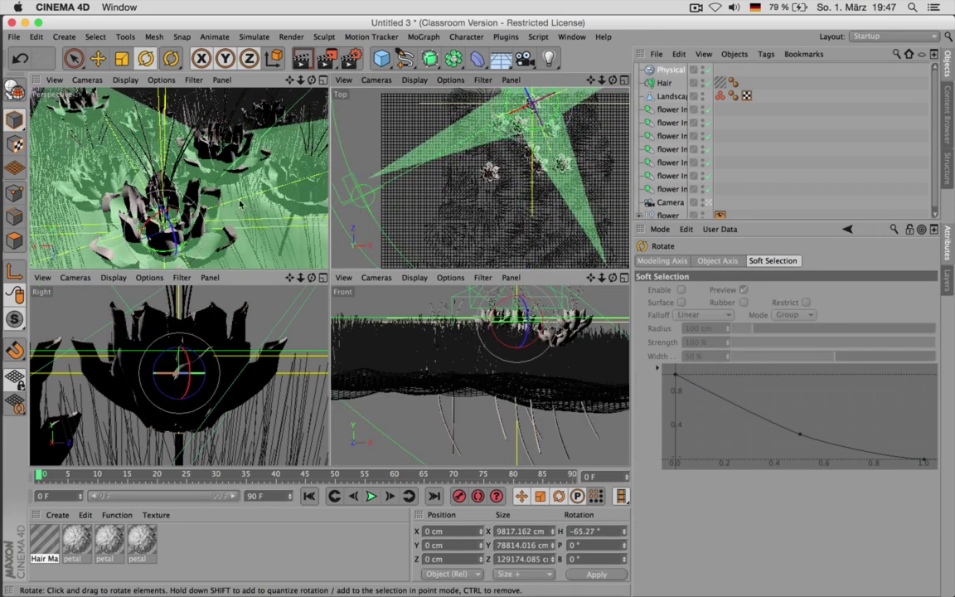
key("super+r")
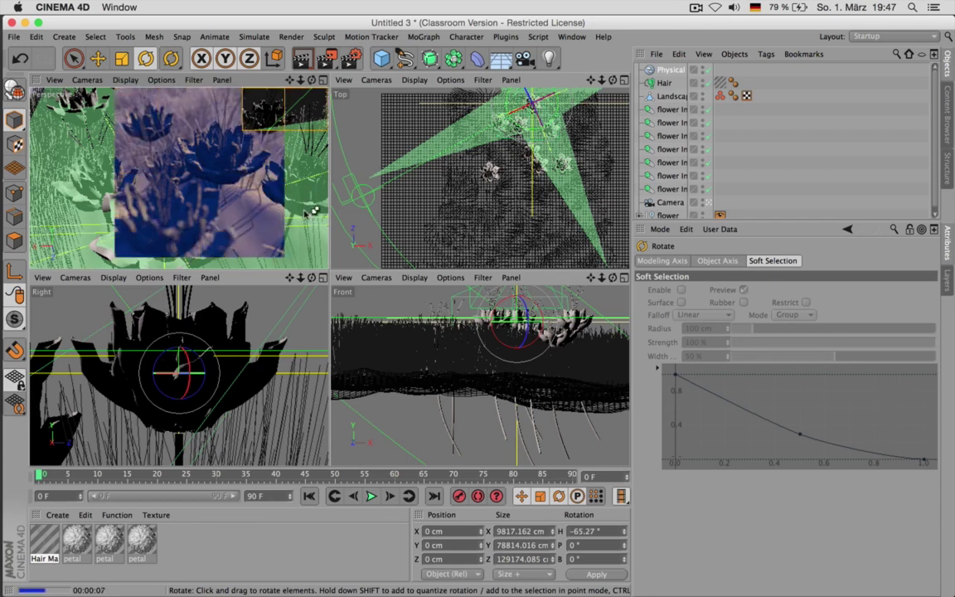
Add the Global Illumination effect to the render settings
left_click(351, 58)
right_click(116, 296)
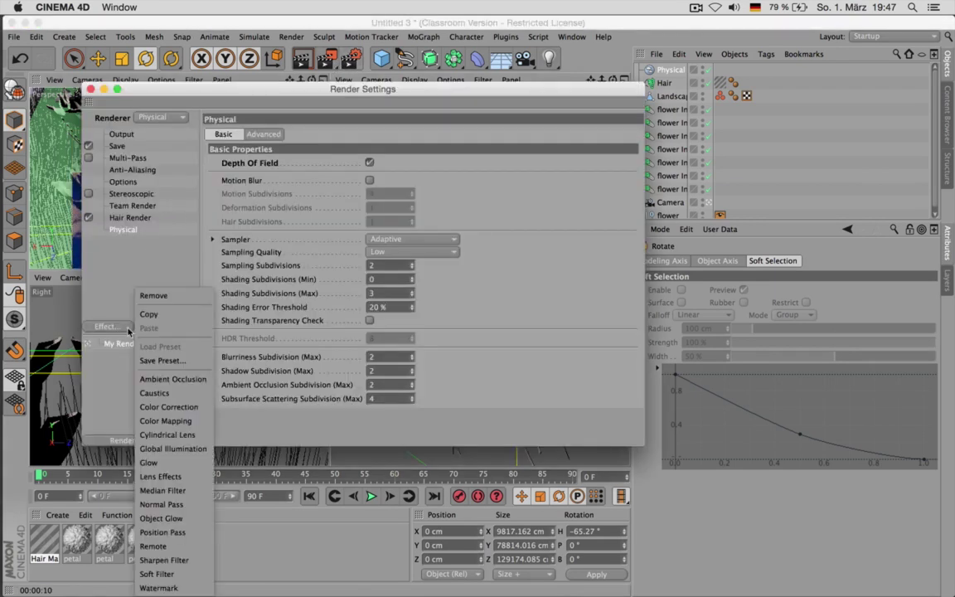
left_click(191, 448)
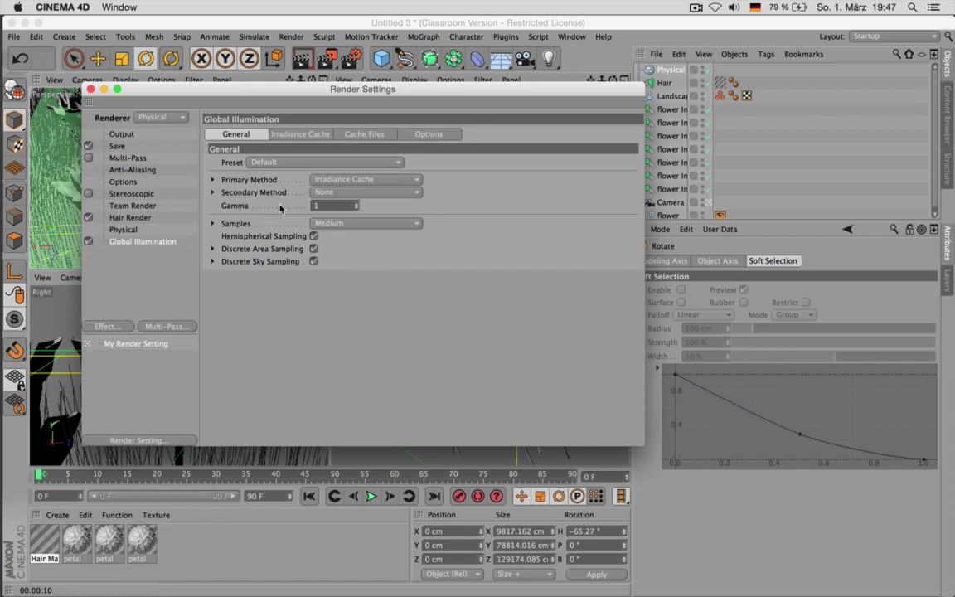
Set Global Illumination's secondary method to Light Mapping with a maximum depth of 5 and Low samples
left_click(356, 194)
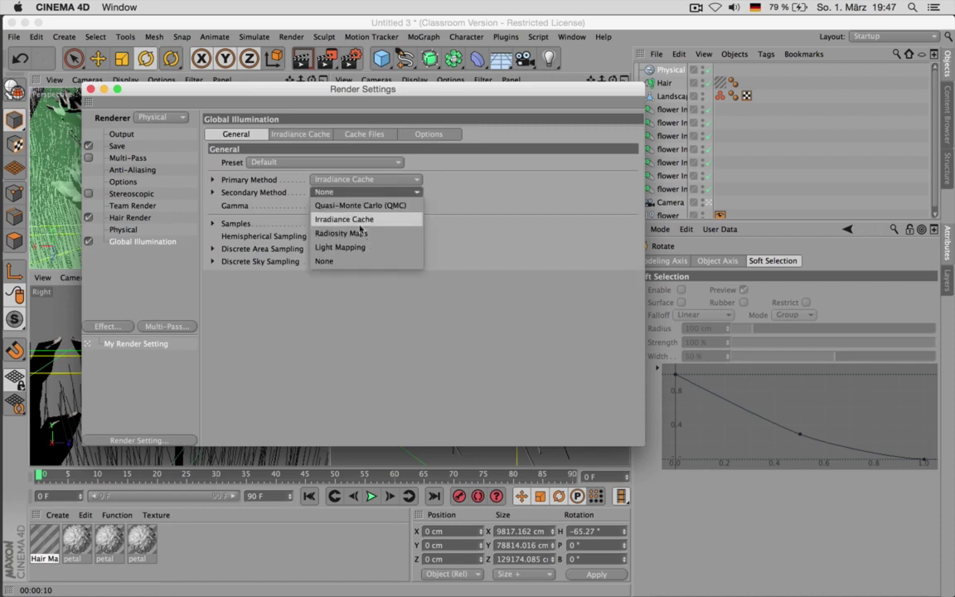
left_click(362, 248)
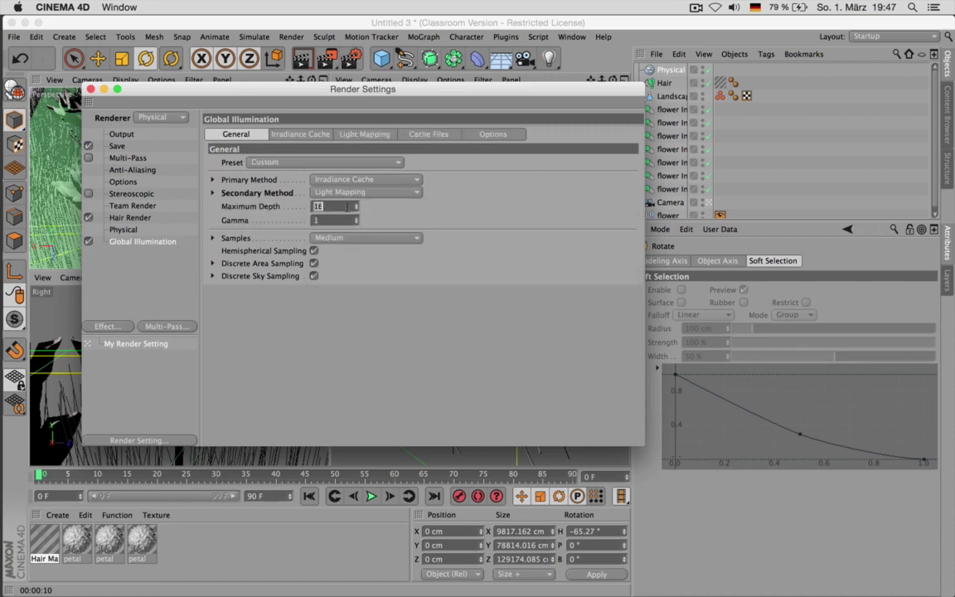
left_click(347, 206)
type("5")
key("Return")
left_click(365, 237)
left_click(324, 277)
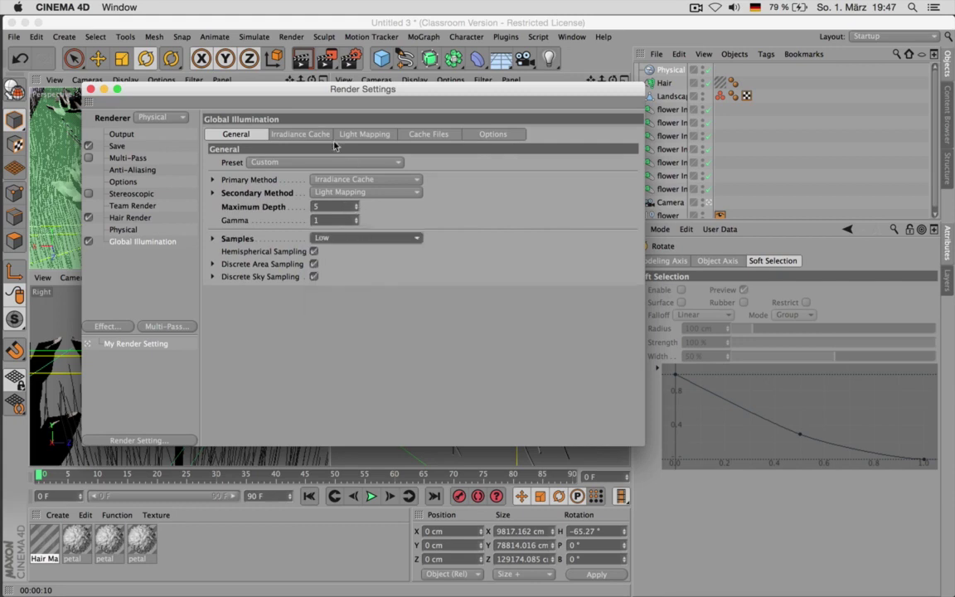
Set the irradiance cache record density to Preview and the light mapping path count to 2000, then close the render settings
left_click(319, 136)
left_click(312, 162)
left_click(305, 187)
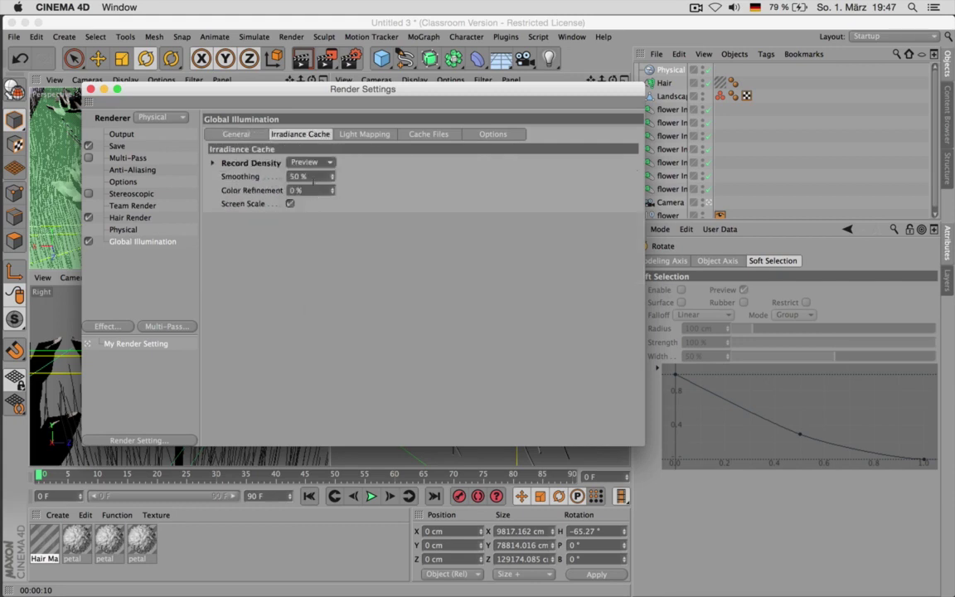
left_click(358, 135)
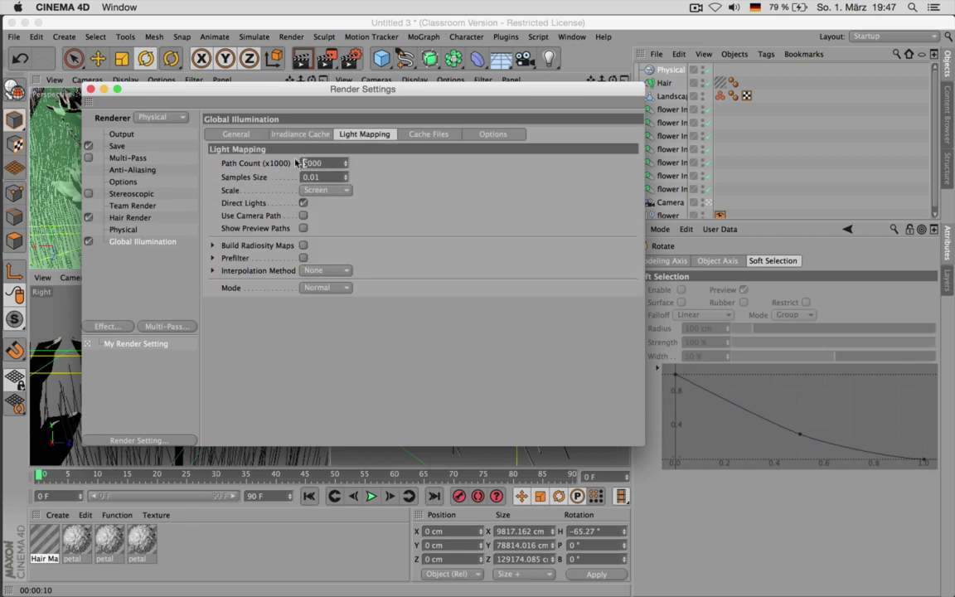
key("Return")
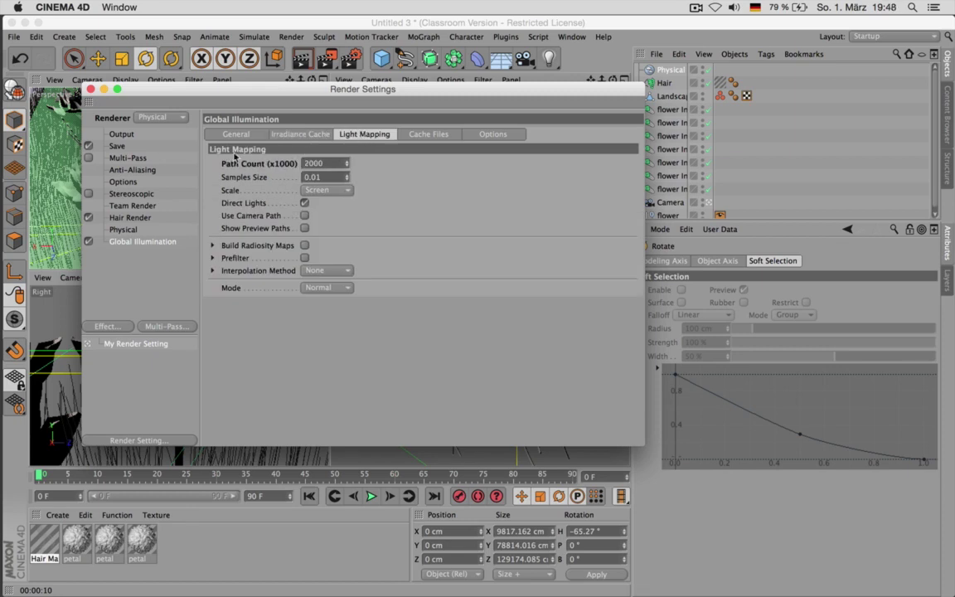
left_click(90, 88)
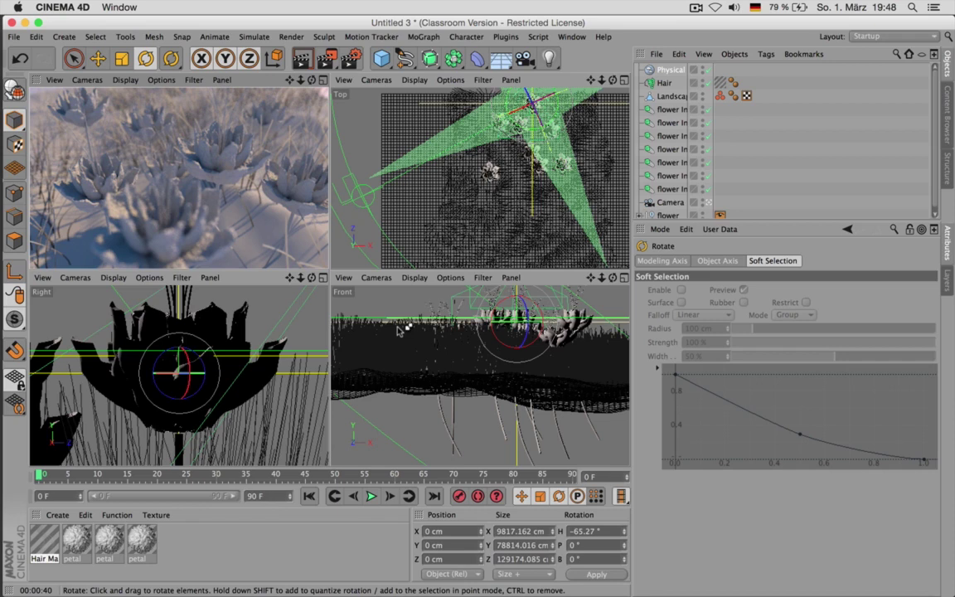
Open the render output settings and the image width value, then close the render settings
left_click(351, 58)
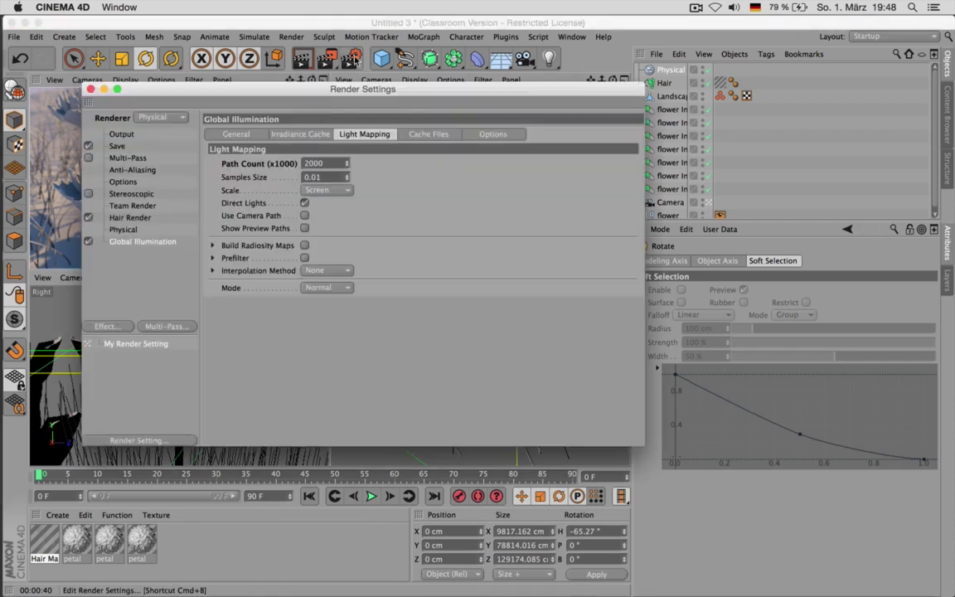
left_click(121, 134)
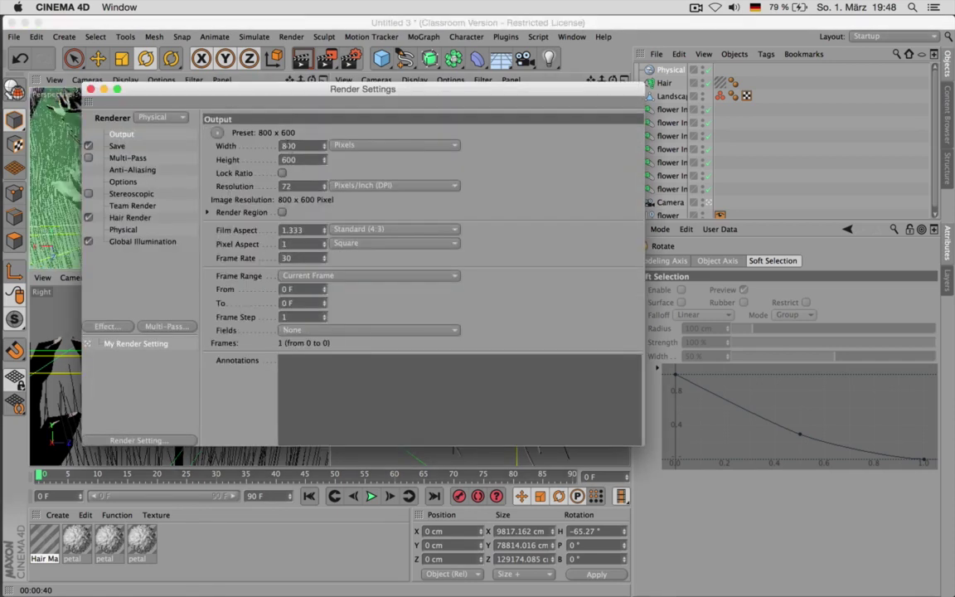
double_click(299, 147)
left_click(91, 89)
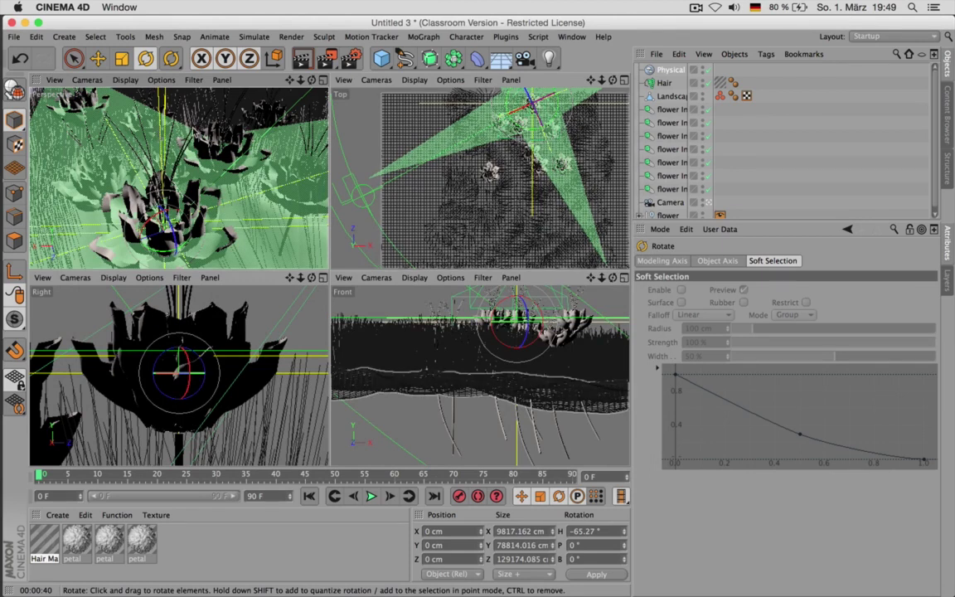
Switch to Photoshop and open the recent file flower2.psd
key("super+Tab")
key("super+Tab")
key("super+Tab")
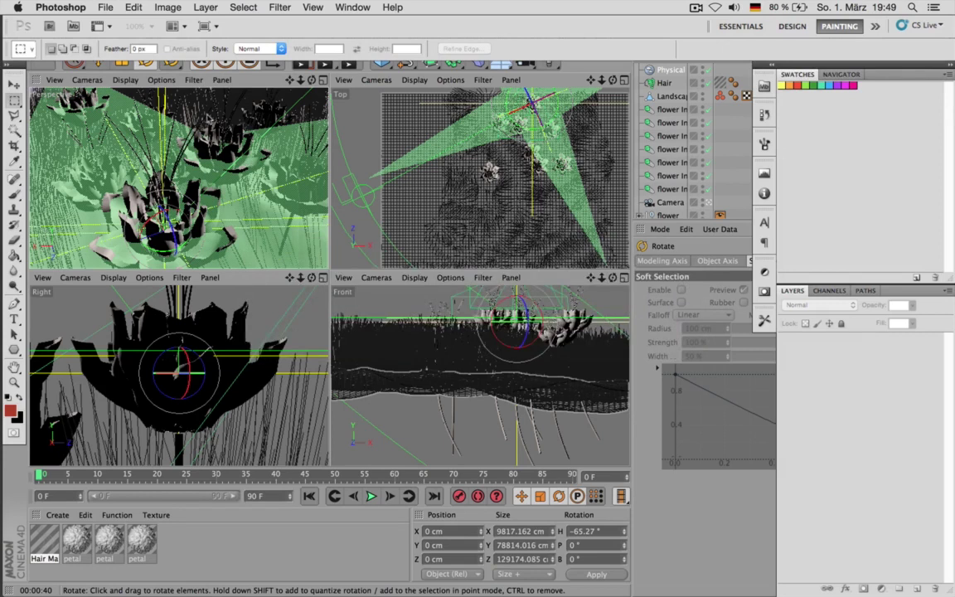
left_click(101, 6)
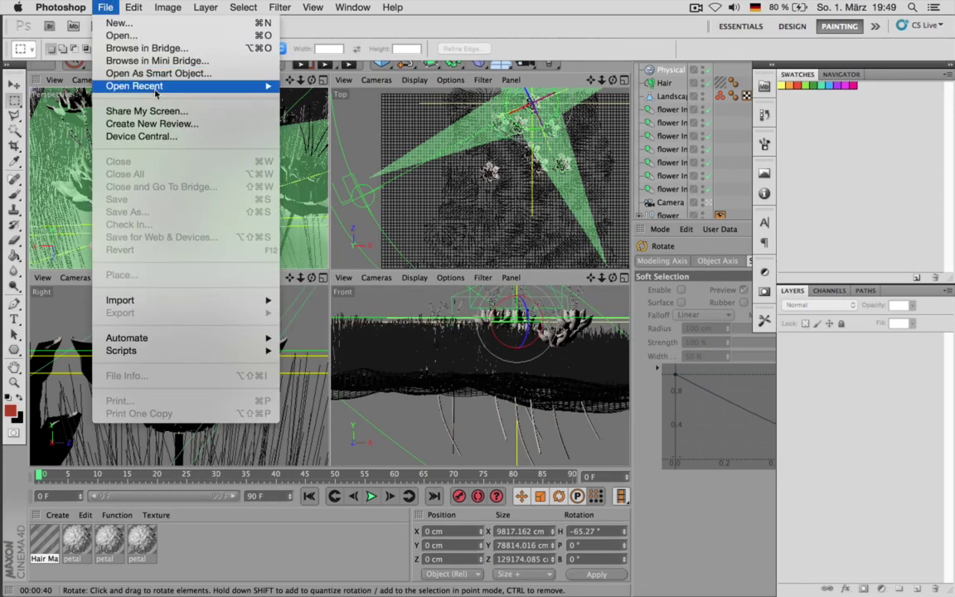
mouse_move(155, 88)
left_click(286, 87)
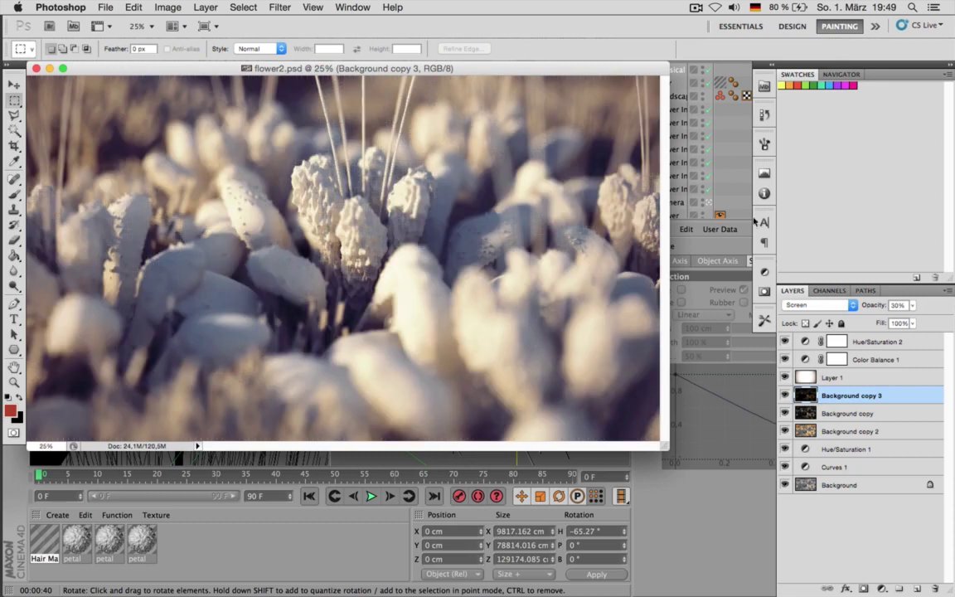
Hide every layer above Background in flower2.psd and switch the document to full-screen mode with the menu bar
left_click_drag(784, 341, 784, 467)
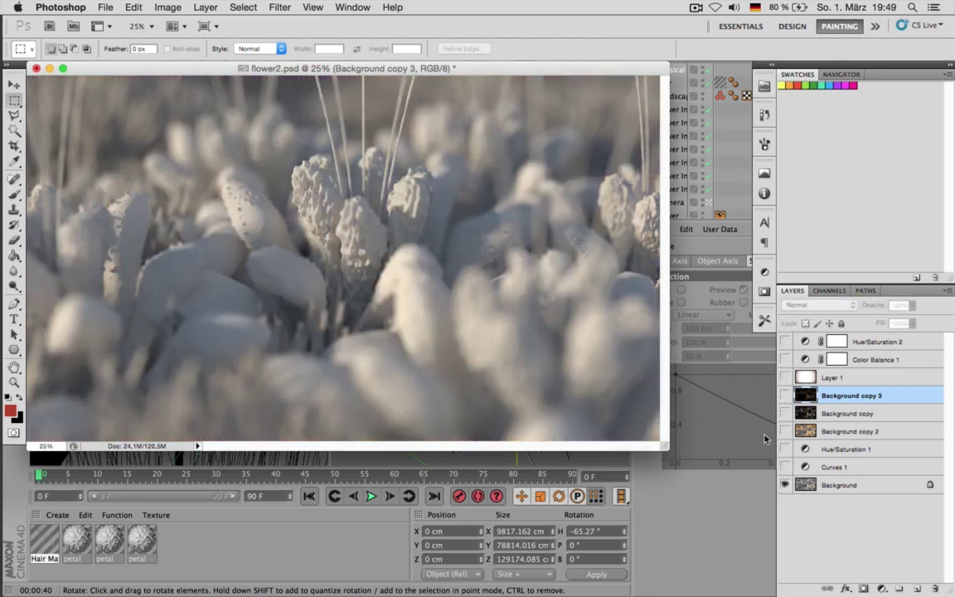
key("f")
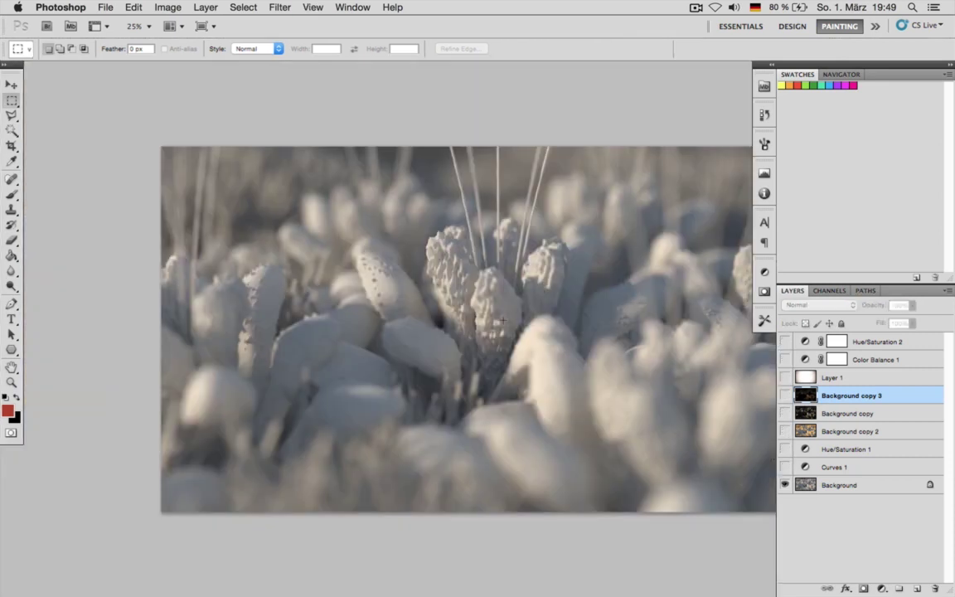
scroll(596, 334, "up", 6, "alt")
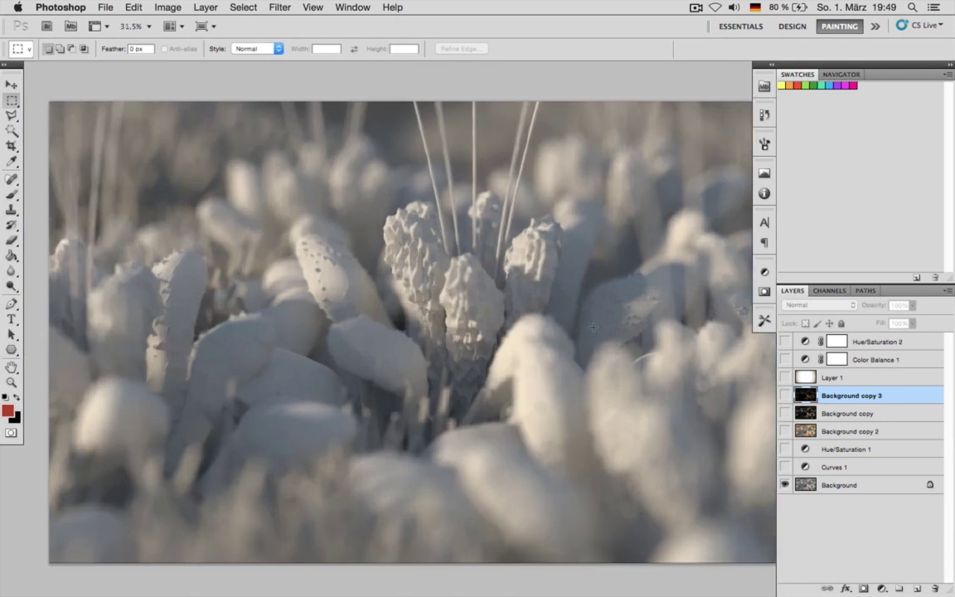
left_click_drag(587, 372, 538, 355)
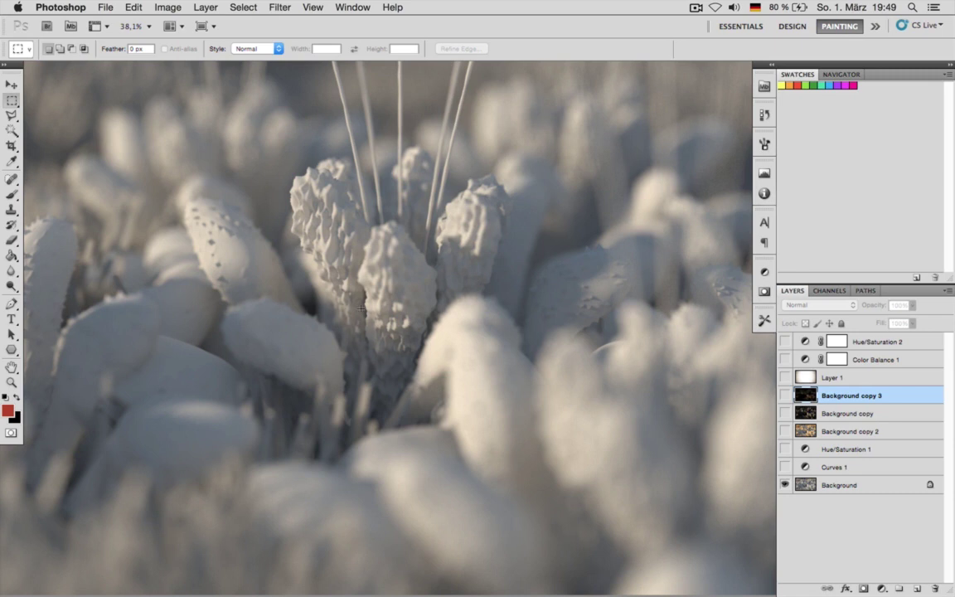
Show the Curves 1 and Hue/Saturation 1 layers and inspect the curve and the Reds and Blues saturation settings
left_click(833, 467)
left_click(785, 466)
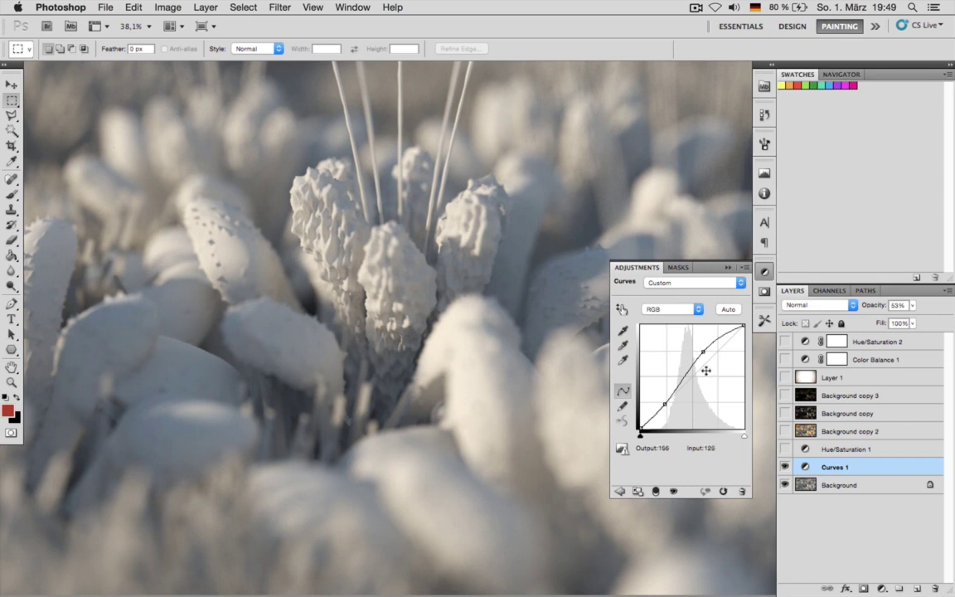
left_click(785, 448)
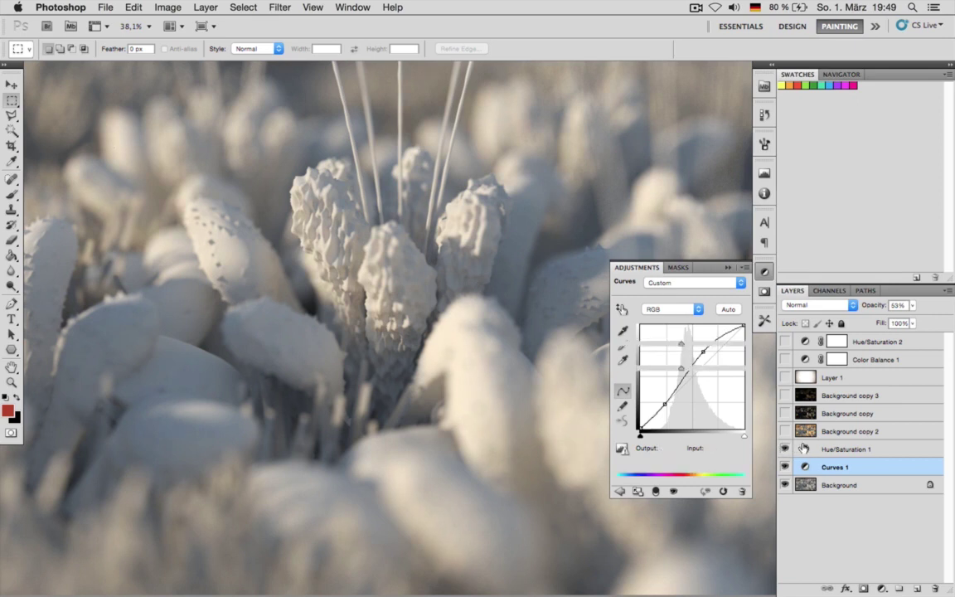
left_click(846, 448)
left_click(694, 312)
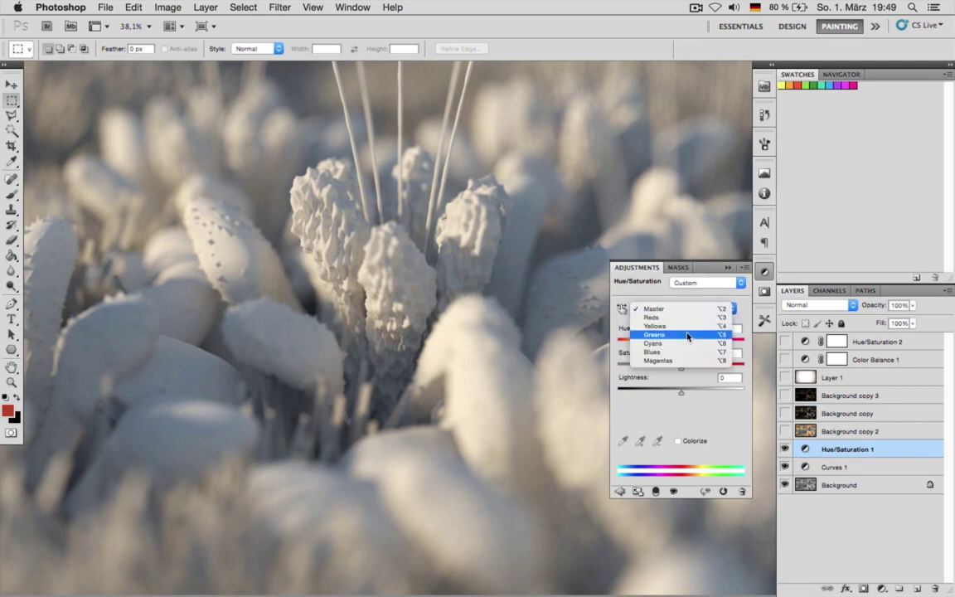
left_click(688, 318)
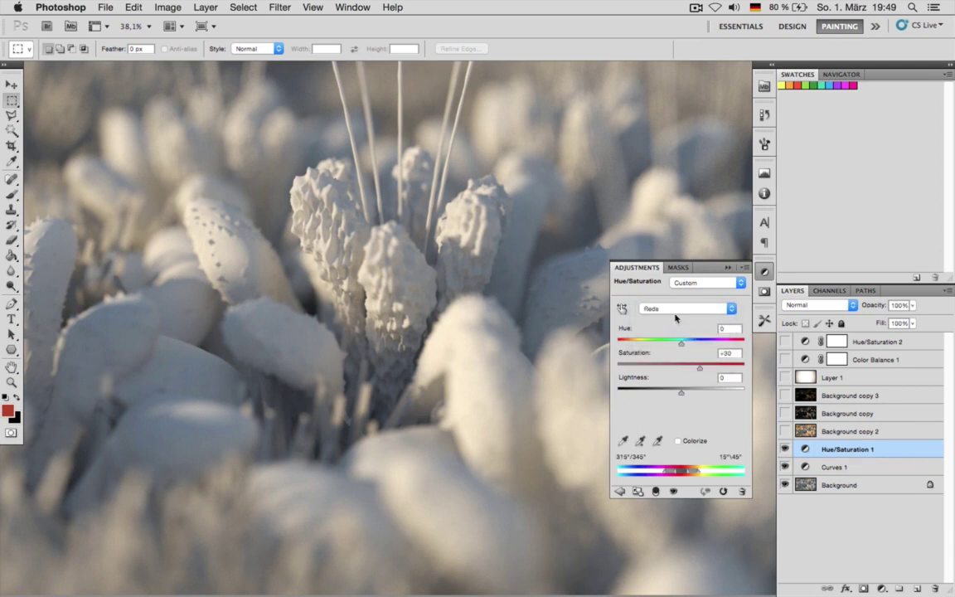
left_click(688, 308)
left_click(687, 351)
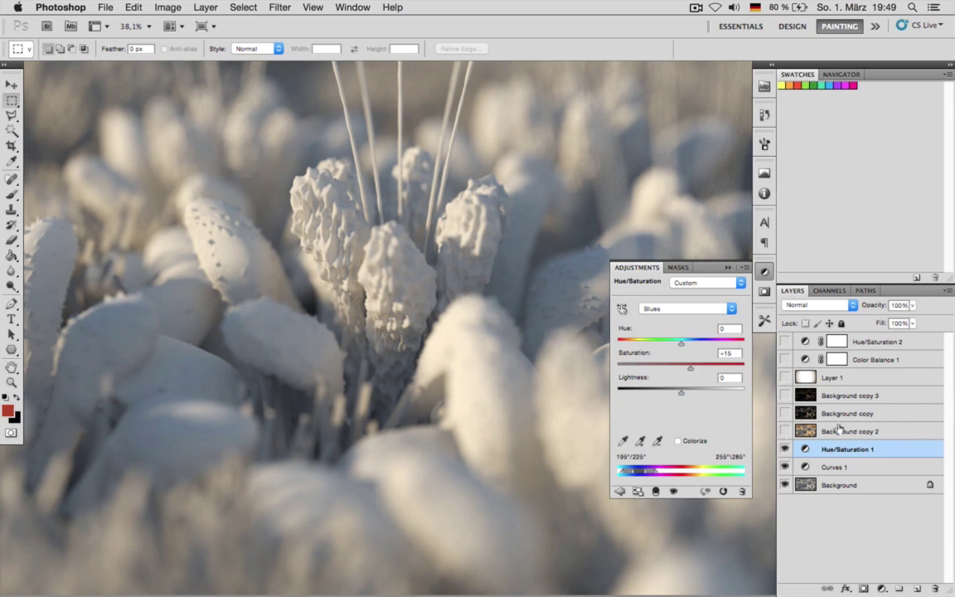
Show Background copy 2, Background copy, Background copy 3 and Layer 1 again, and collapse the adjustment settings
left_click(807, 433)
left_click(784, 431)
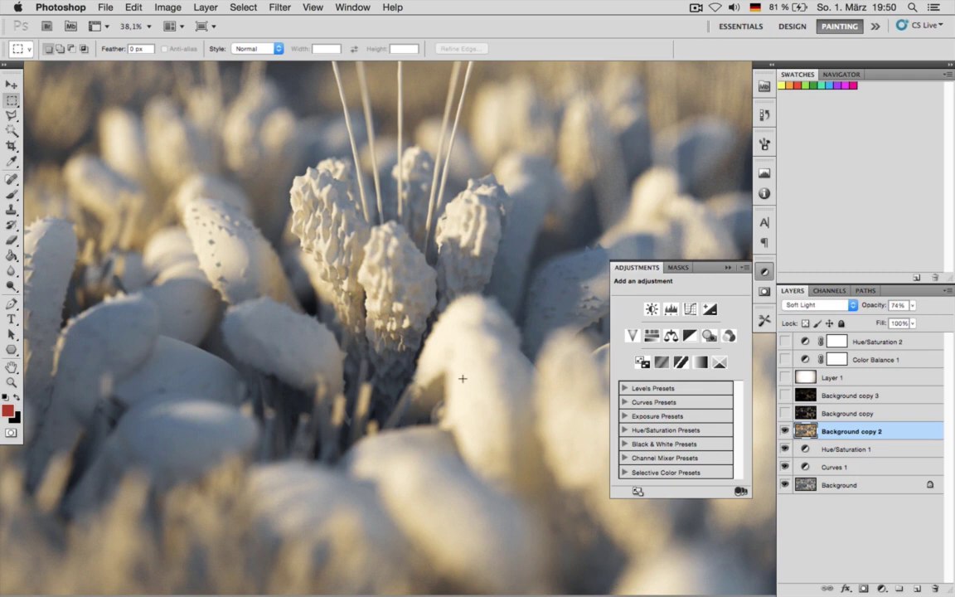
left_click(785, 414)
left_click(726, 269)
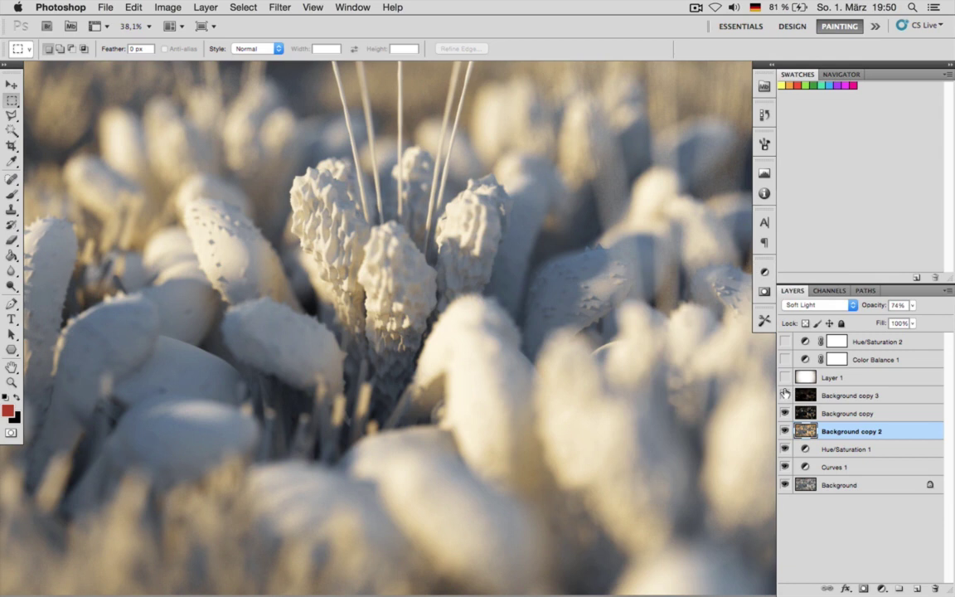
left_click(831, 393)
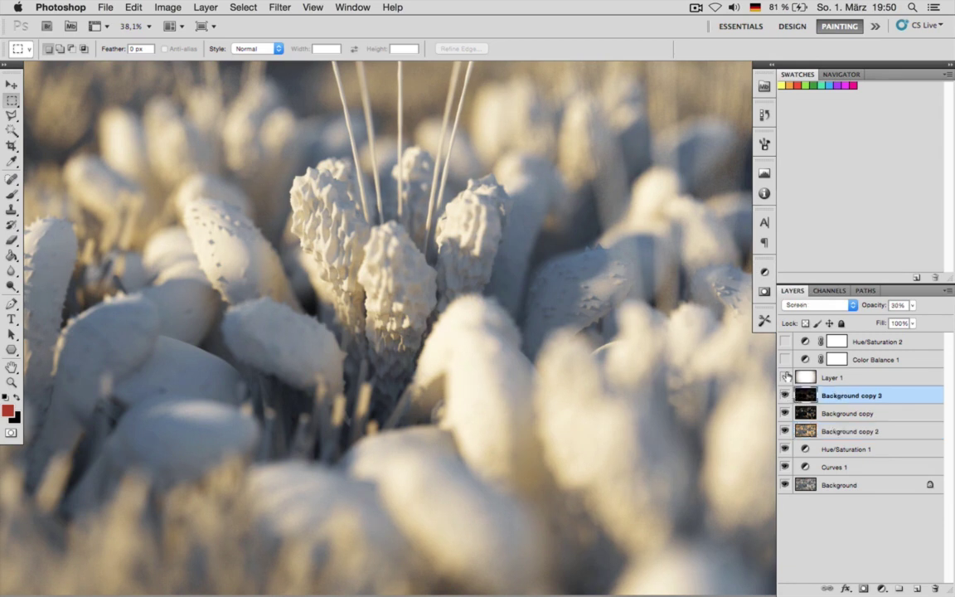
left_click(787, 377)
key("super+minus")
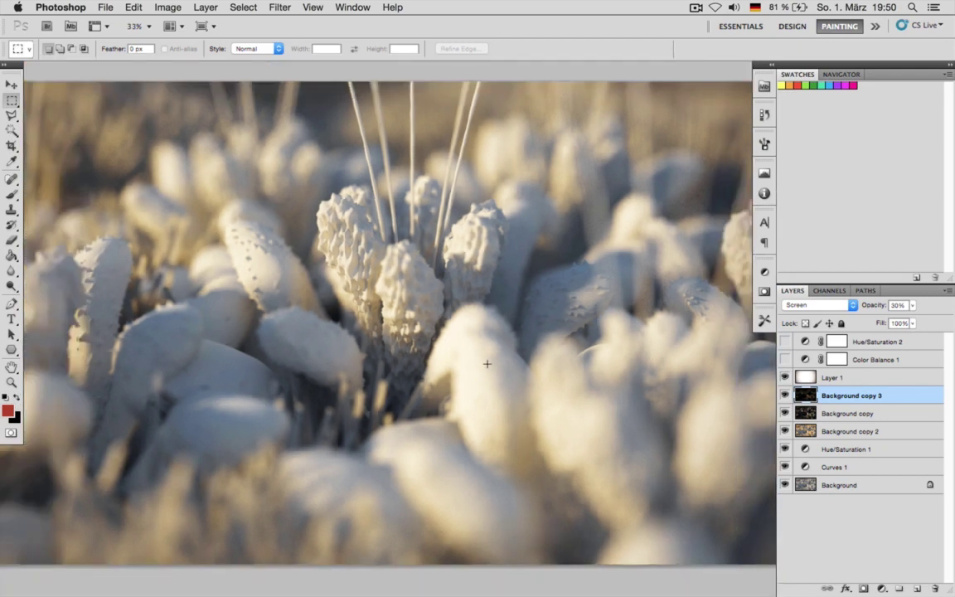
scroll(487, 364, "down", 4, "alt")
scroll(485, 362, "up", 2, "alt")
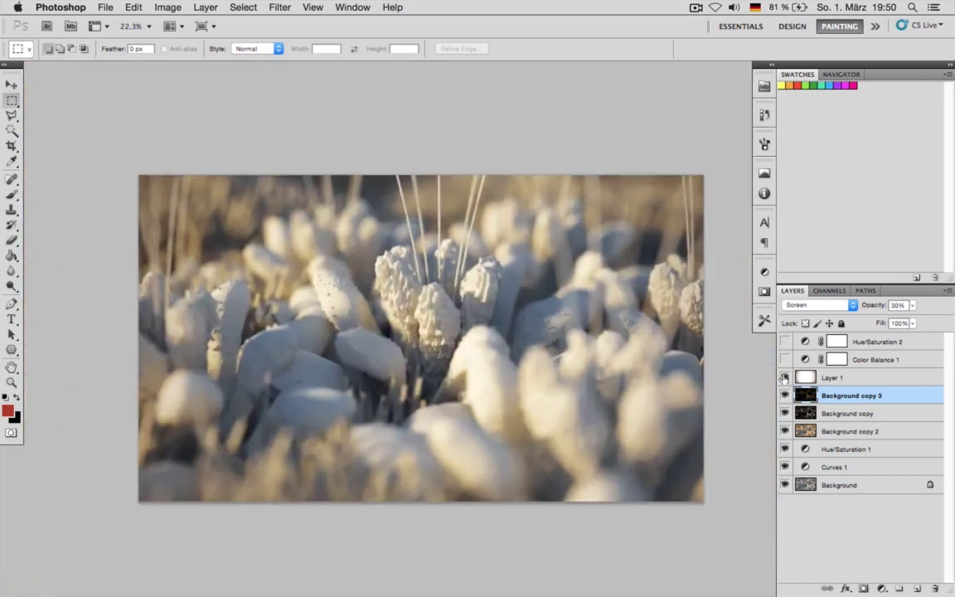
Show the Color Balance 1 layer and review its shadows, midtones and highlights settings
left_click(784, 358)
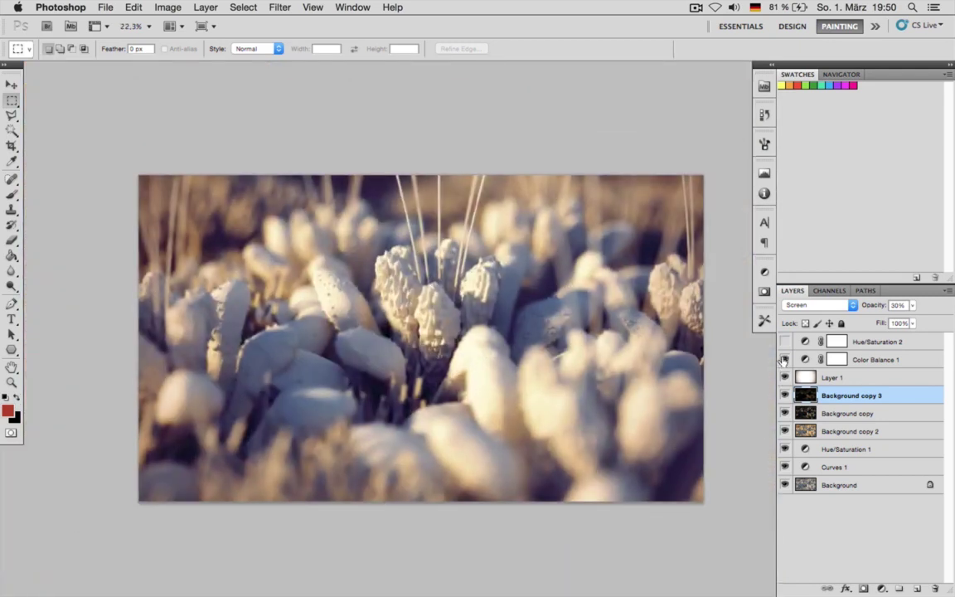
left_click(876, 359)
left_click(765, 271)
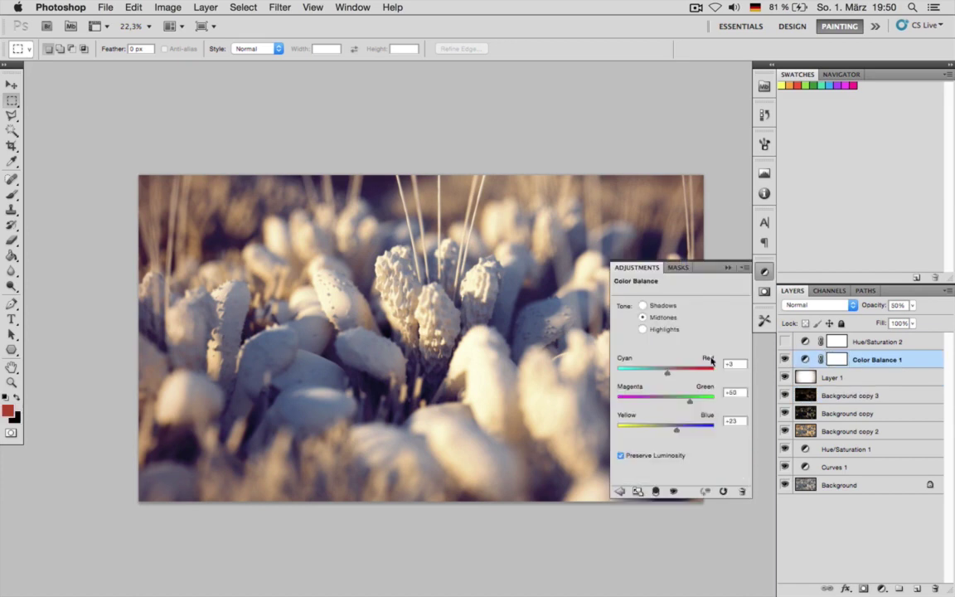
left_click(642, 305)
left_click(653, 320)
left_click(643, 329)
left_click(727, 267)
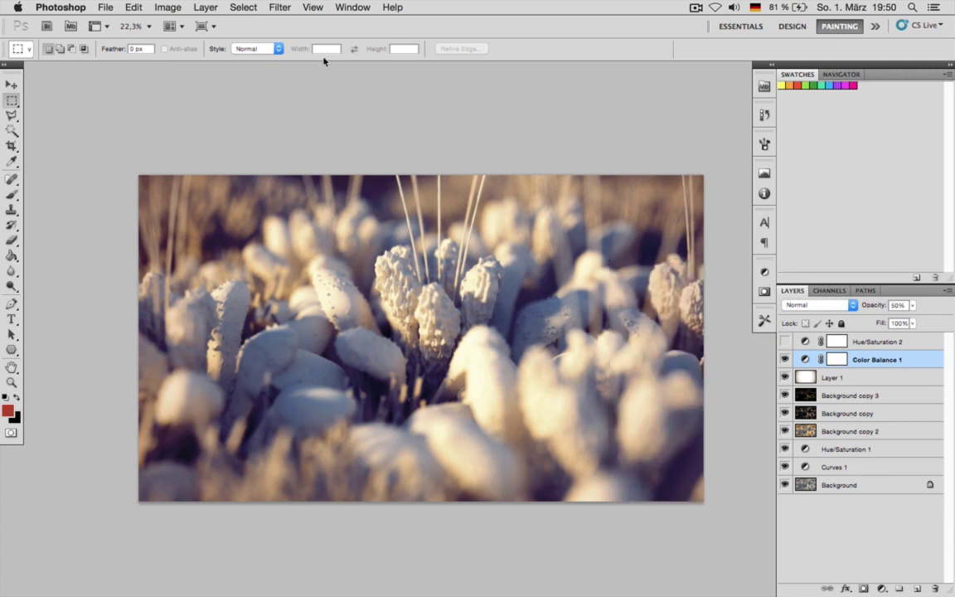
Open the other recent flower render, the close view from above, and hide every layer above Layer 2
left_click(100, 8)
mouse_move(203, 88)
left_click(313, 97)
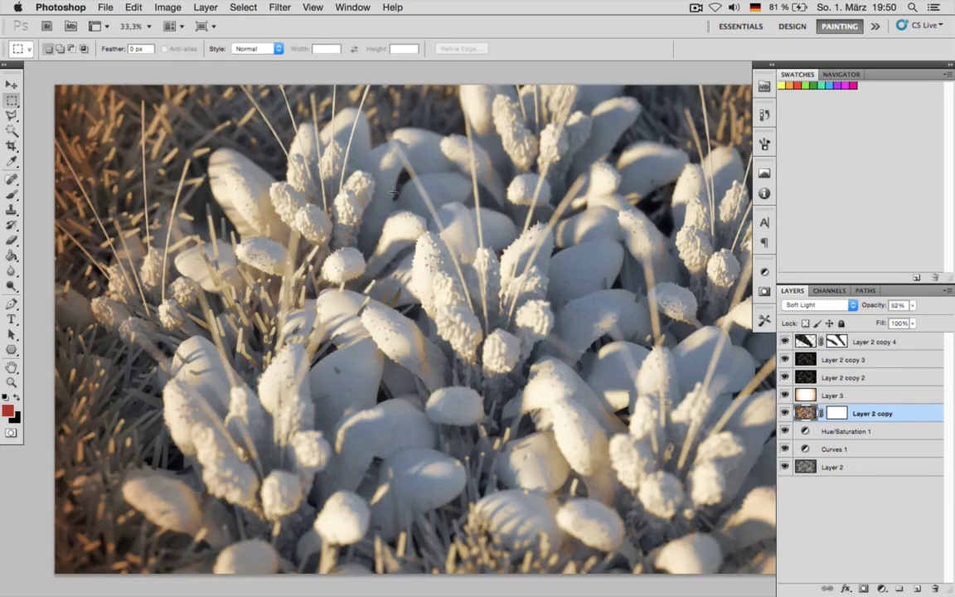
scroll(544, 312, "up", 2, "alt")
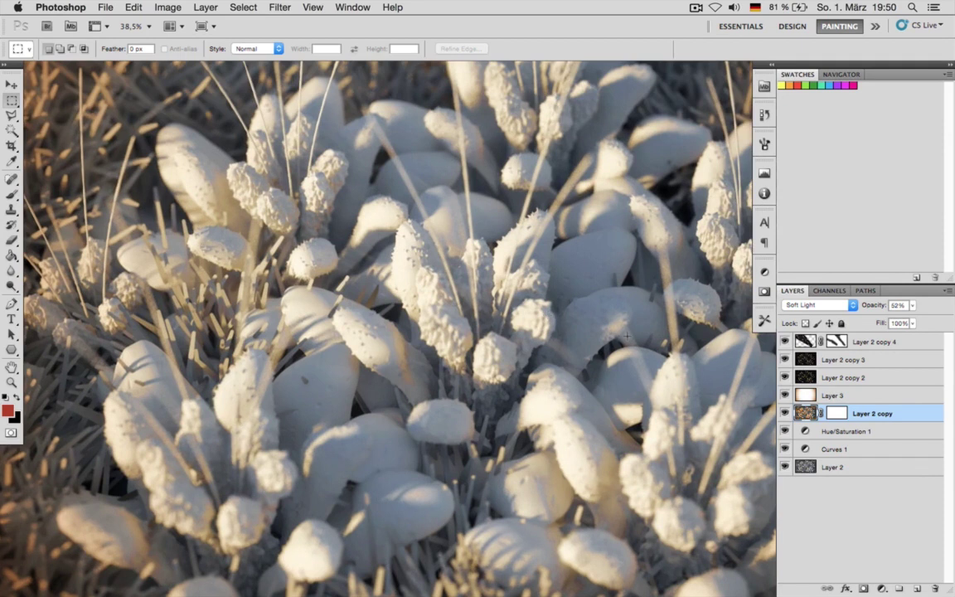
left_click_drag(785, 341, 787, 449)
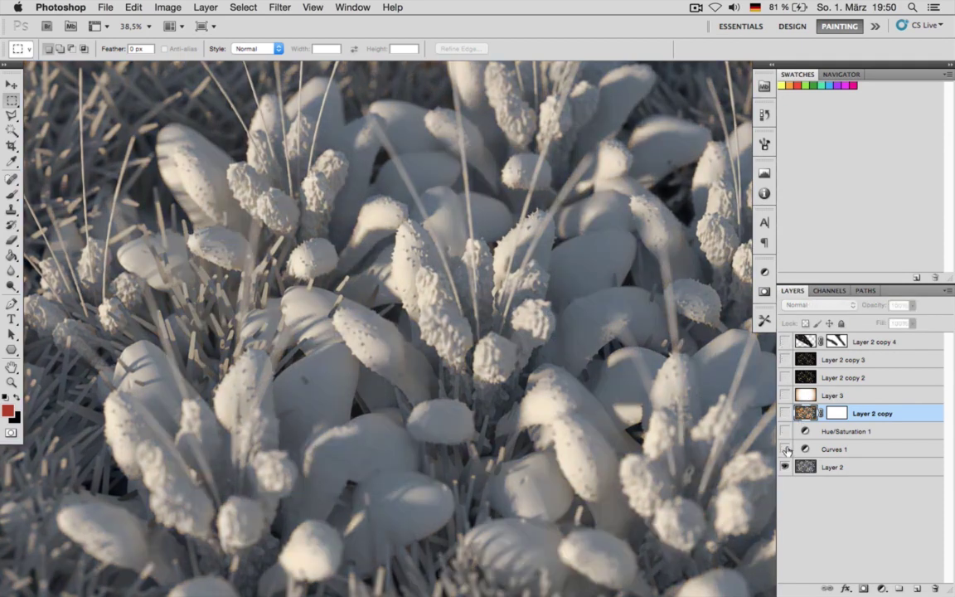
Show Curves 1, Hue/Saturation 1, Layer 2 copy and Layer 3 again, comparing the image with and without Layer 3
left_click(785, 449)
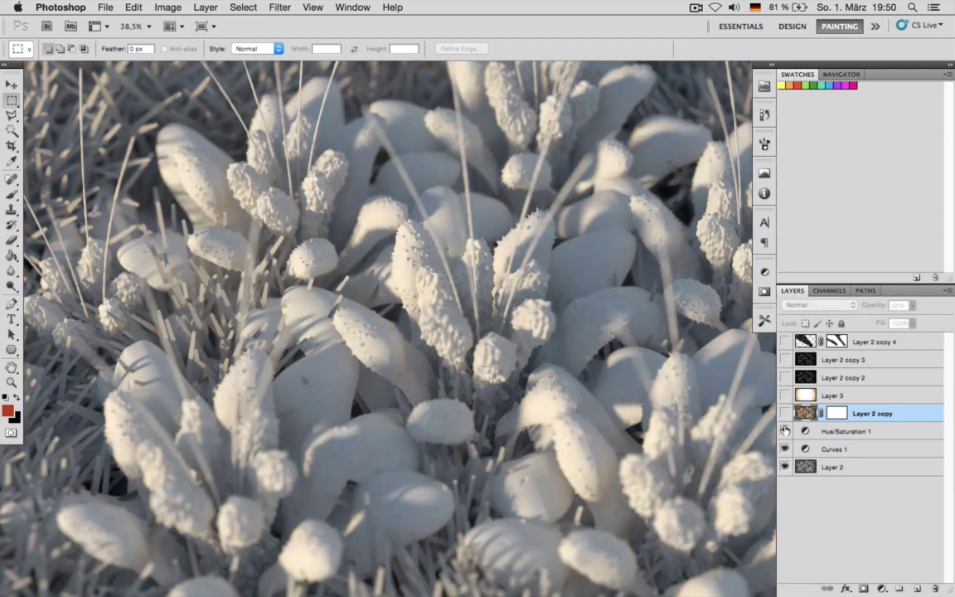
left_click(785, 412)
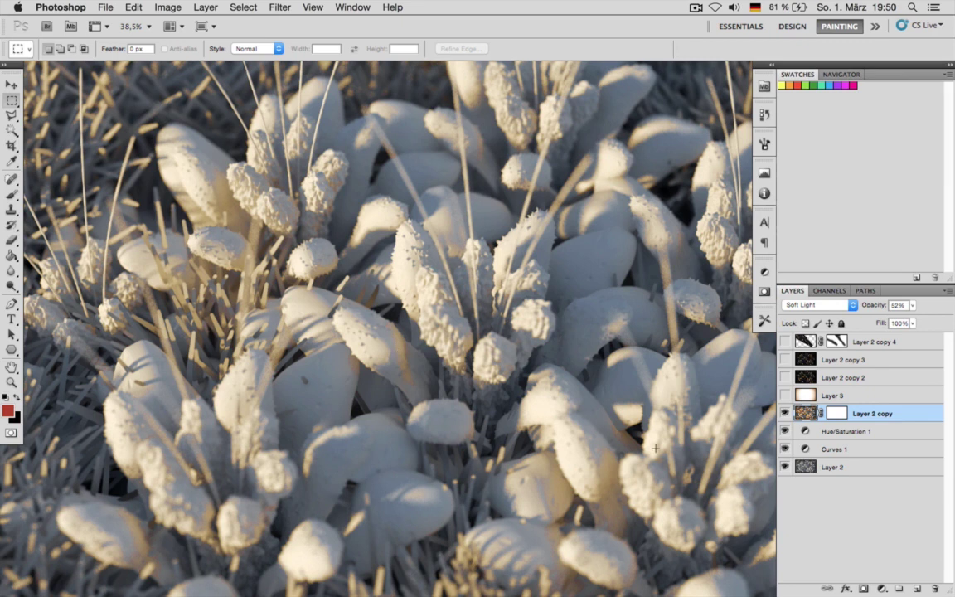
left_click(784, 395)
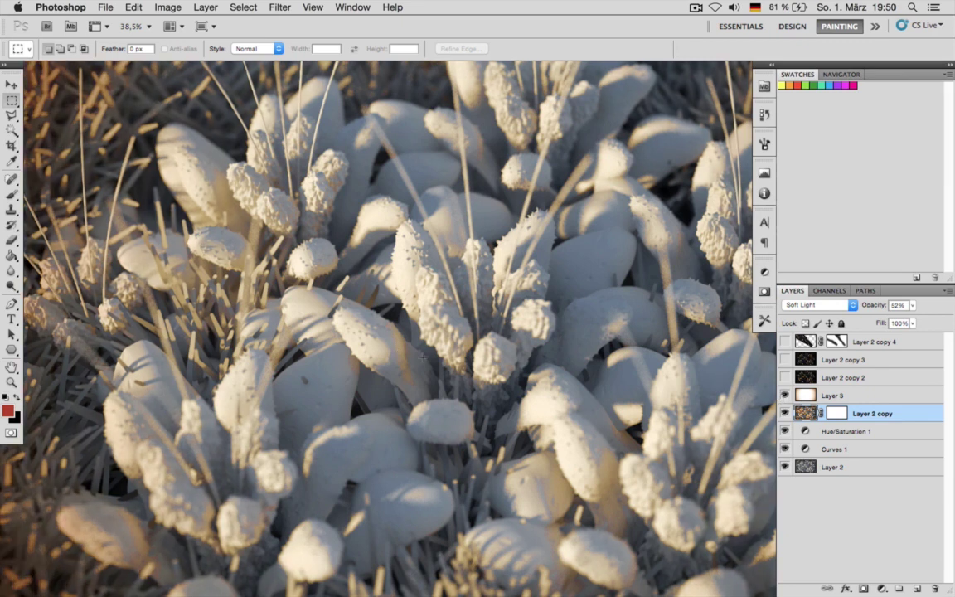
scroll(423, 356, "down", 3, "alt")
left_click(785, 395)
left_click(785, 395)
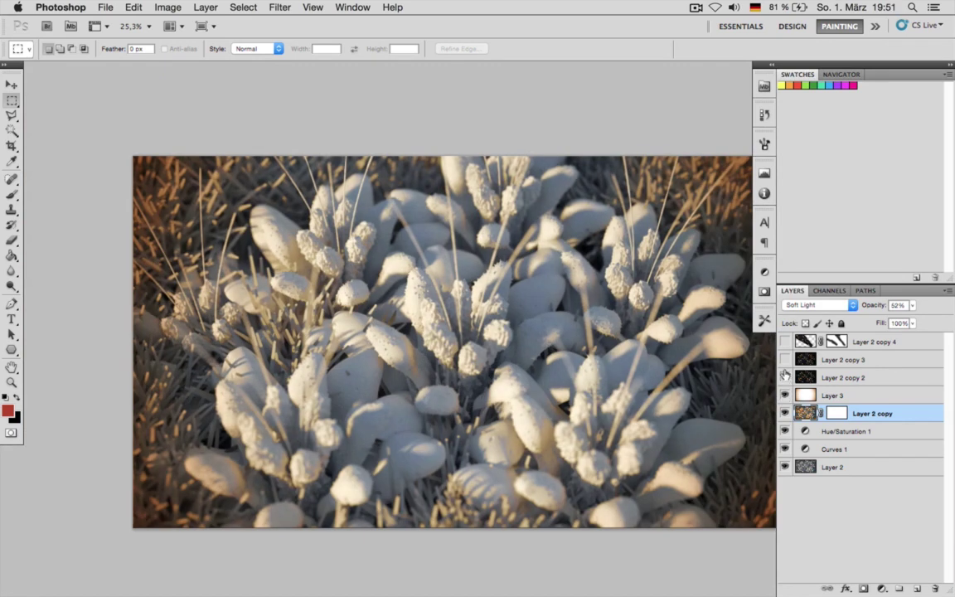
Show the Layer 2 copy 2, Layer 2 copy 3 and Layer 2 copy 4 layers again
left_click(785, 360)
left_click(785, 342)
left_click(784, 340)
Try the Normal blend mode at 100% opacity on Layer 2 copy 4 and undo the changes
left_click(807, 340)
left_click(820, 304)
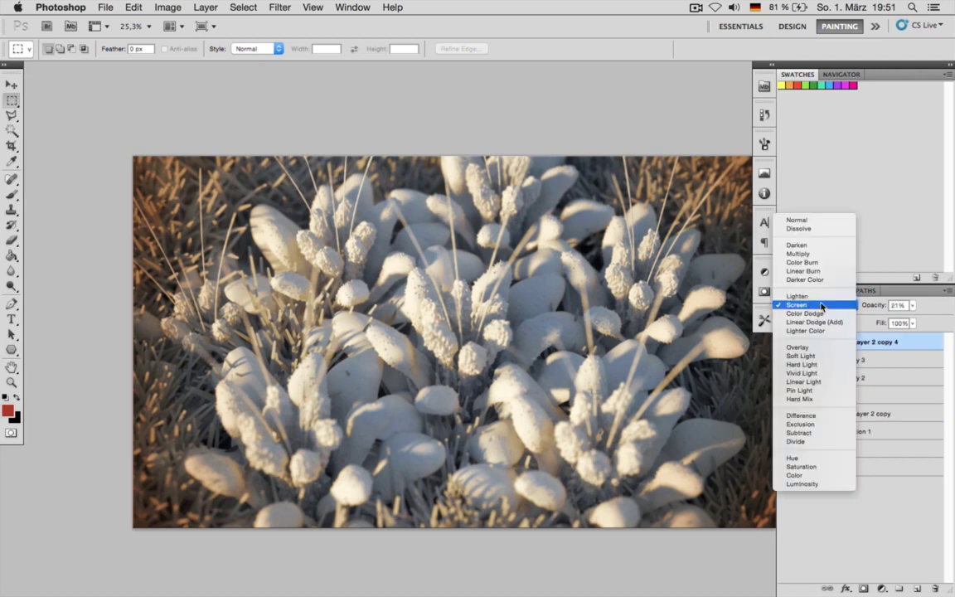
left_click(797, 232)
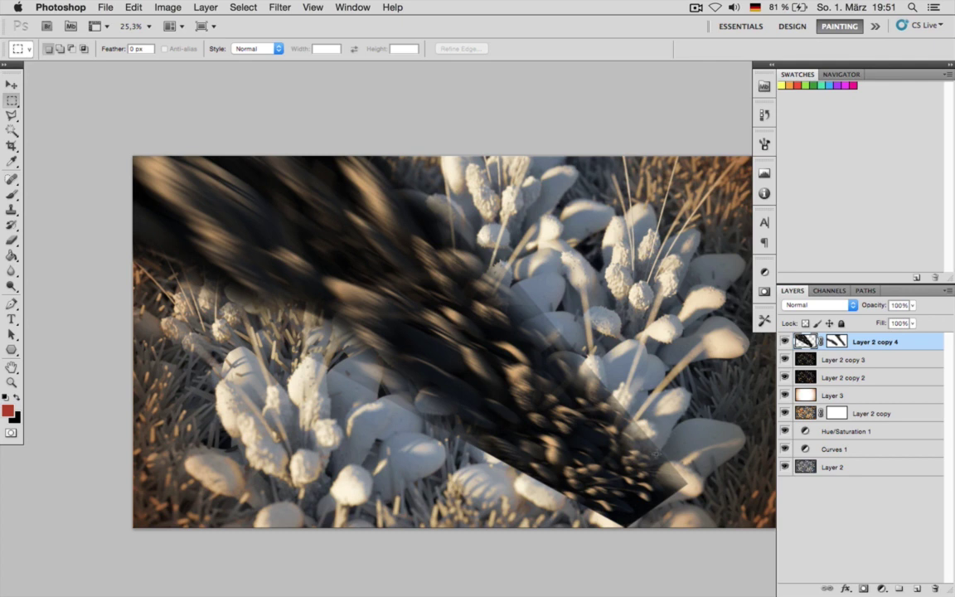
key("2")
key("1")
key("super+alt+z")
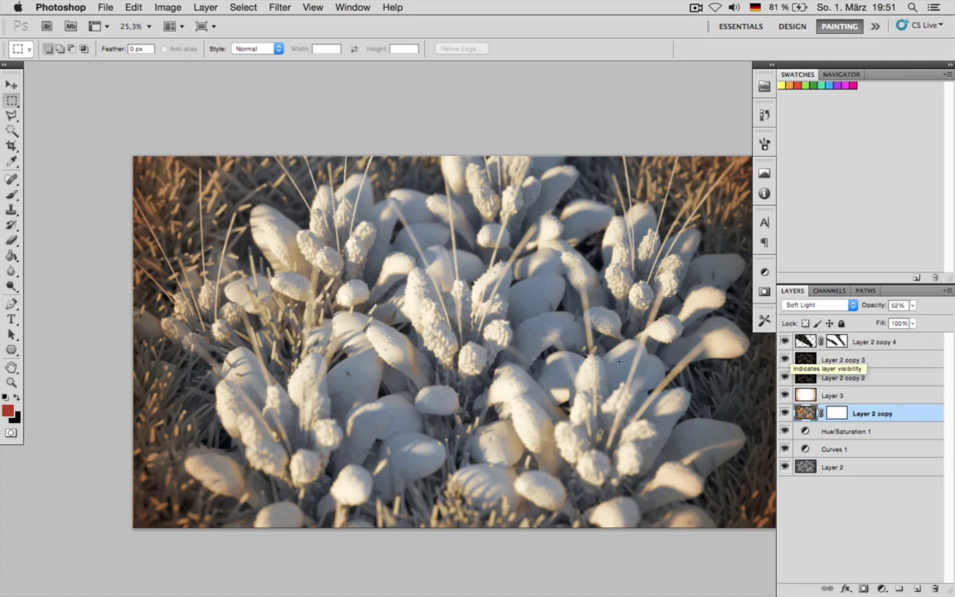